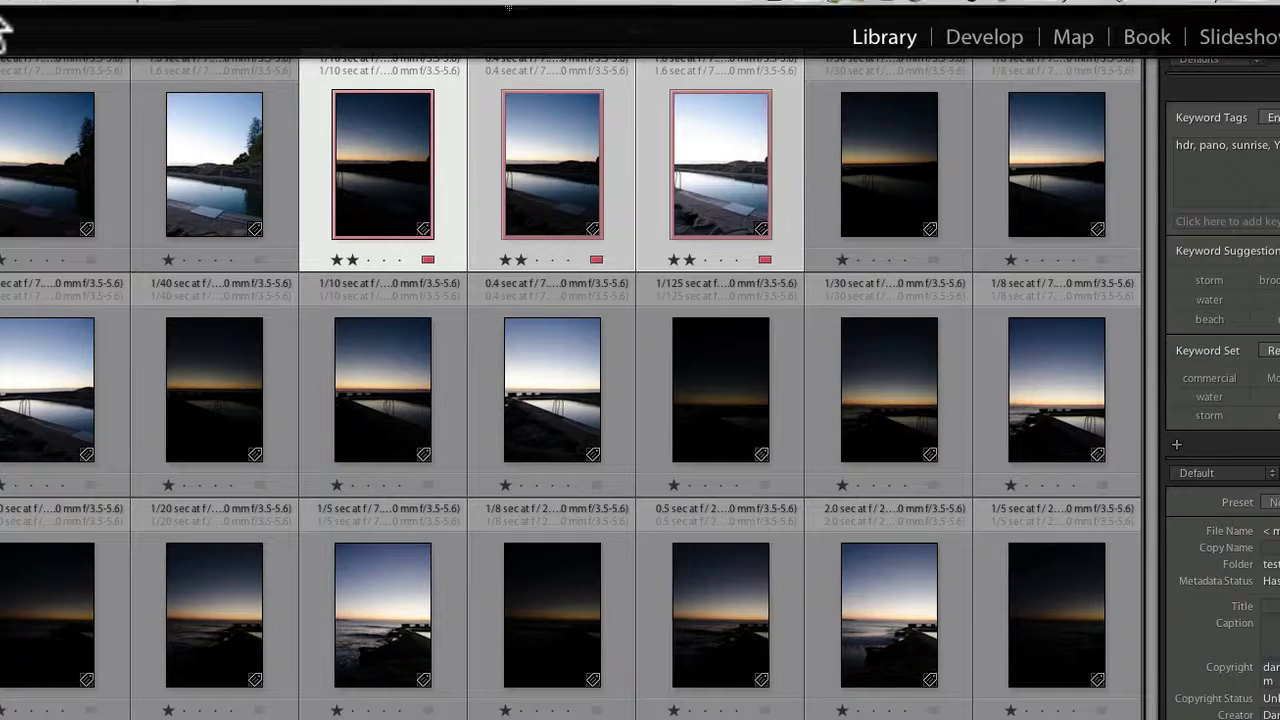
Hide and restore the library filter bar, and filter the grid by attribute to the two-star photos with the red label
{"action": "left_click", "coordinate": [14, 11]}
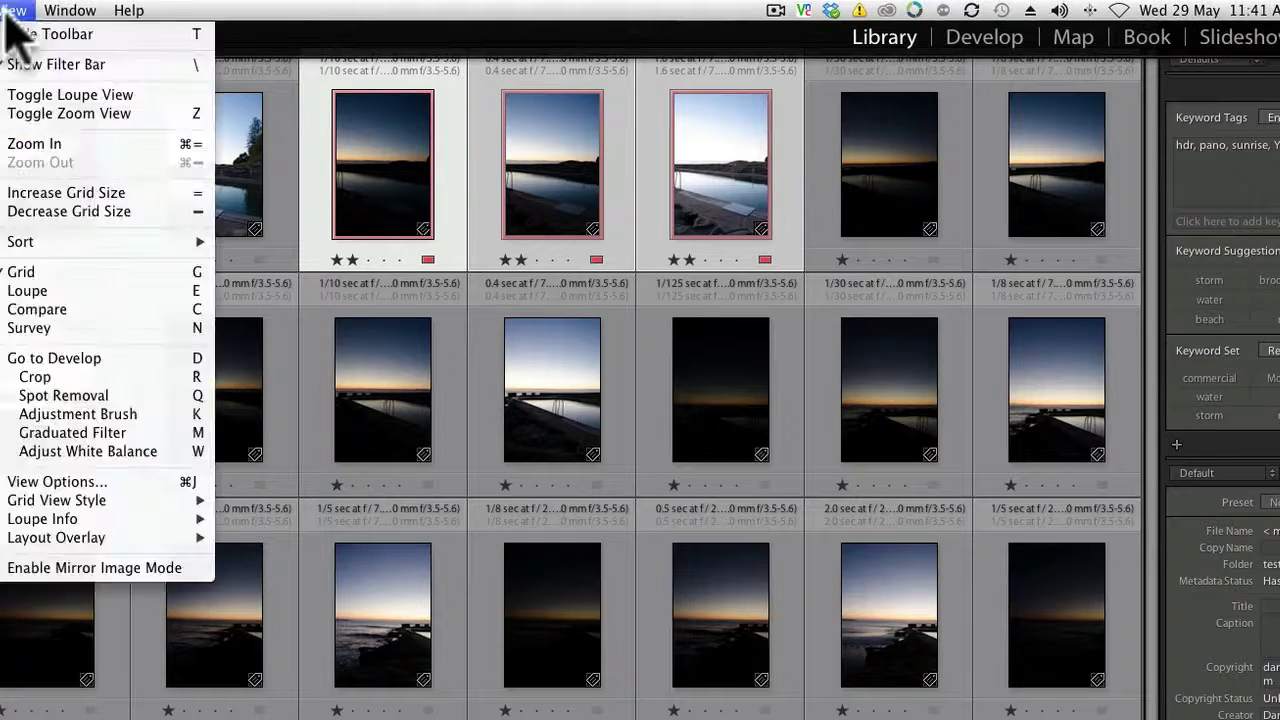
{"action": "left_click", "coordinate": [20, 64]}
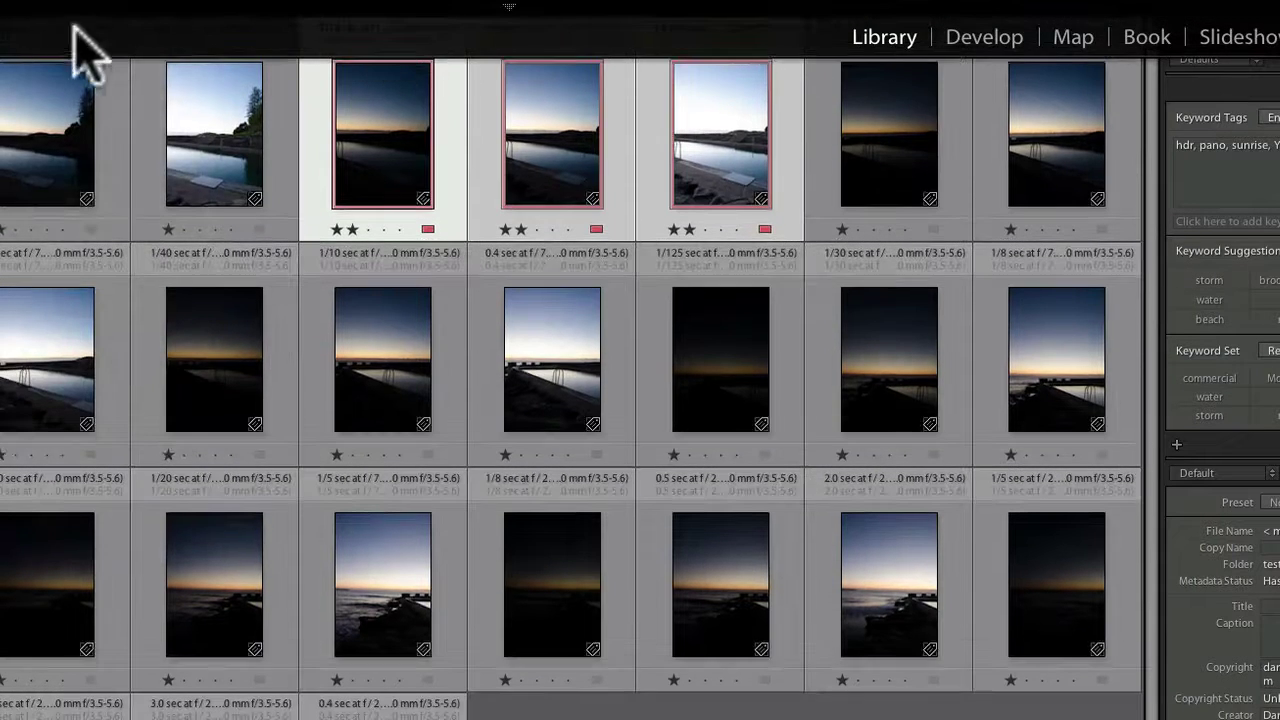
{"action": "left_click", "coordinate": [12, 10]}
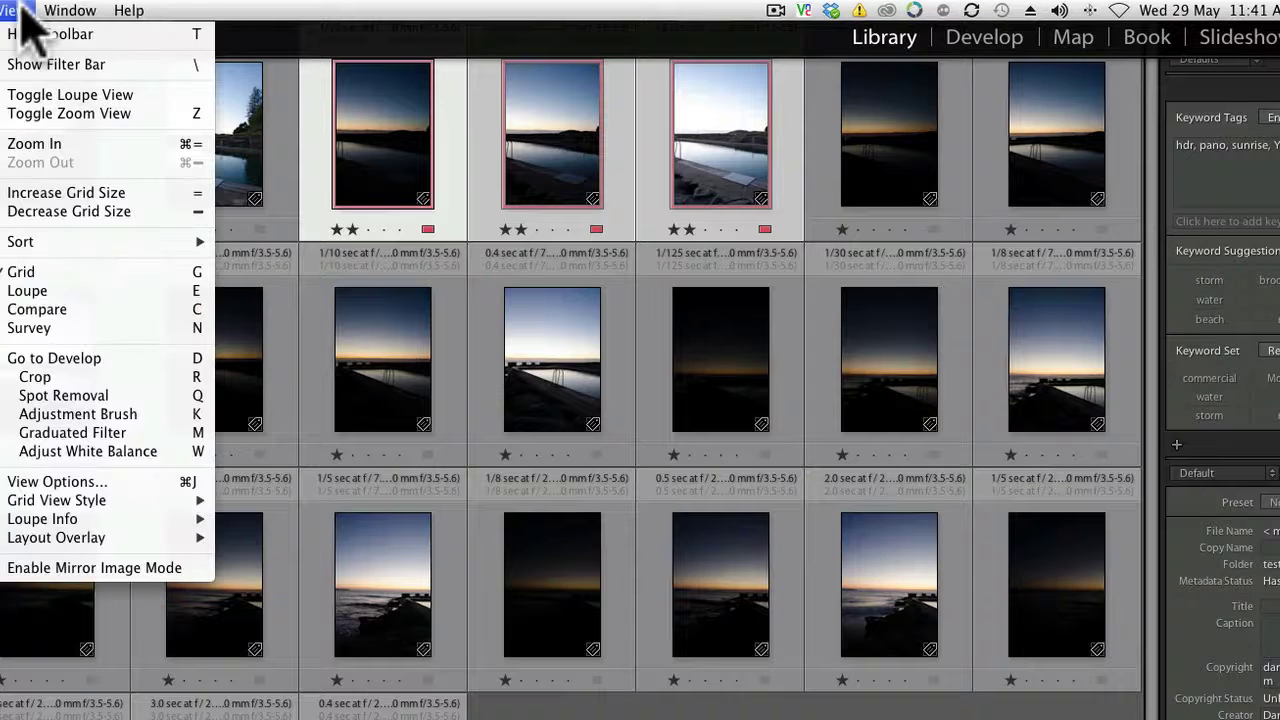
{"action": "left_click", "coordinate": [22, 64]}
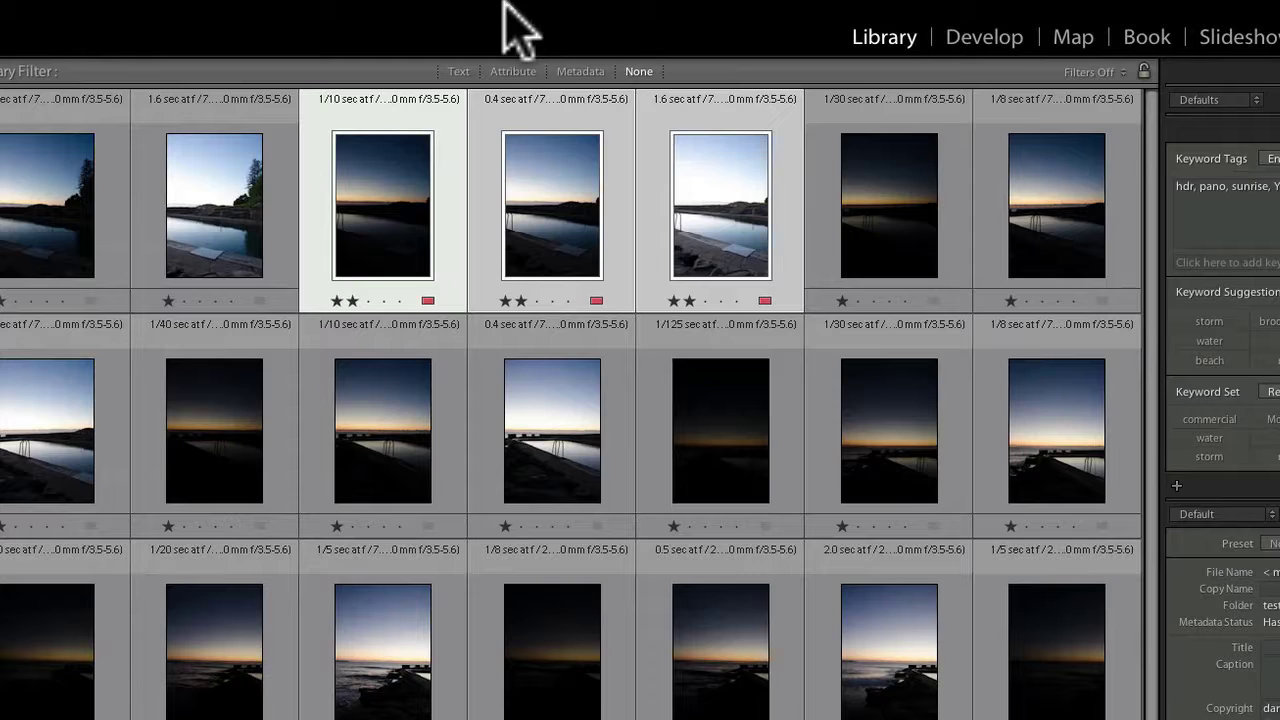
{"action": "left_click", "coordinate": [512, 72]}
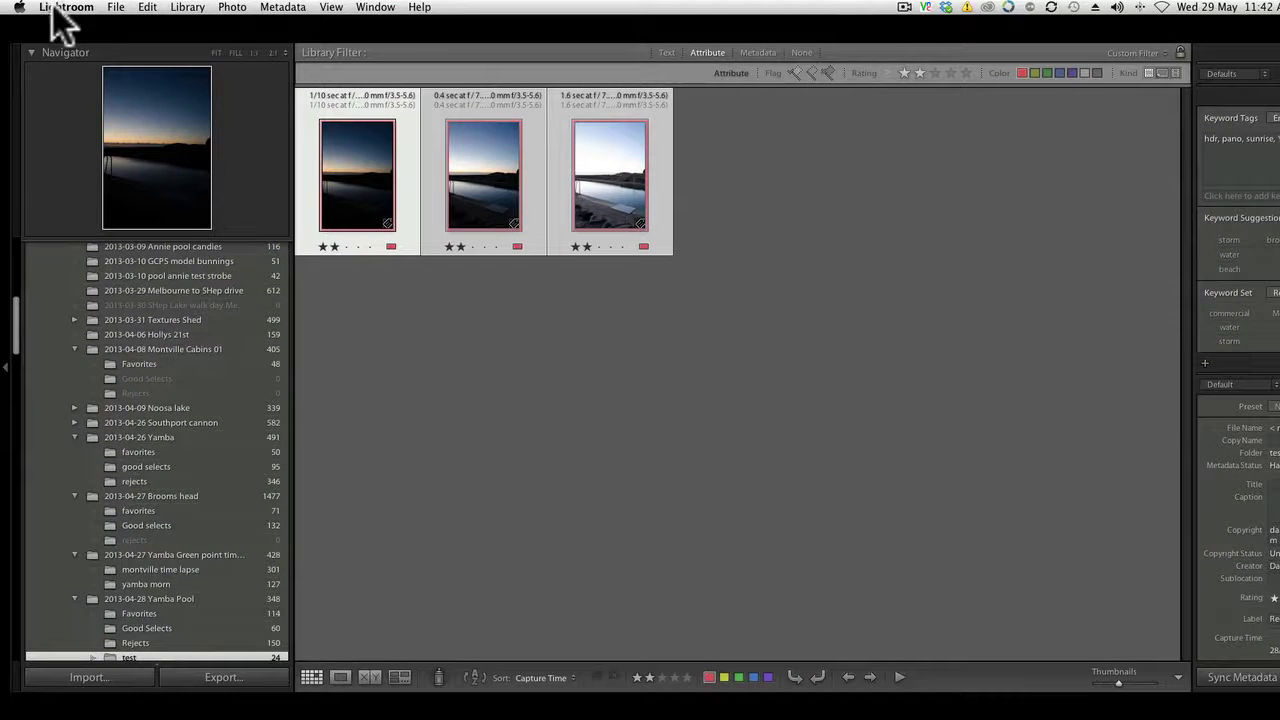
Check the status of the Export to Photomatix Pro plug-in in the Plug-in Manager and close the manager
{"action": "left_click", "coordinate": [60, 8]}
{"action": "left_click", "coordinate": [45, 10]}
{"action": "left_click", "coordinate": [116, 8]}
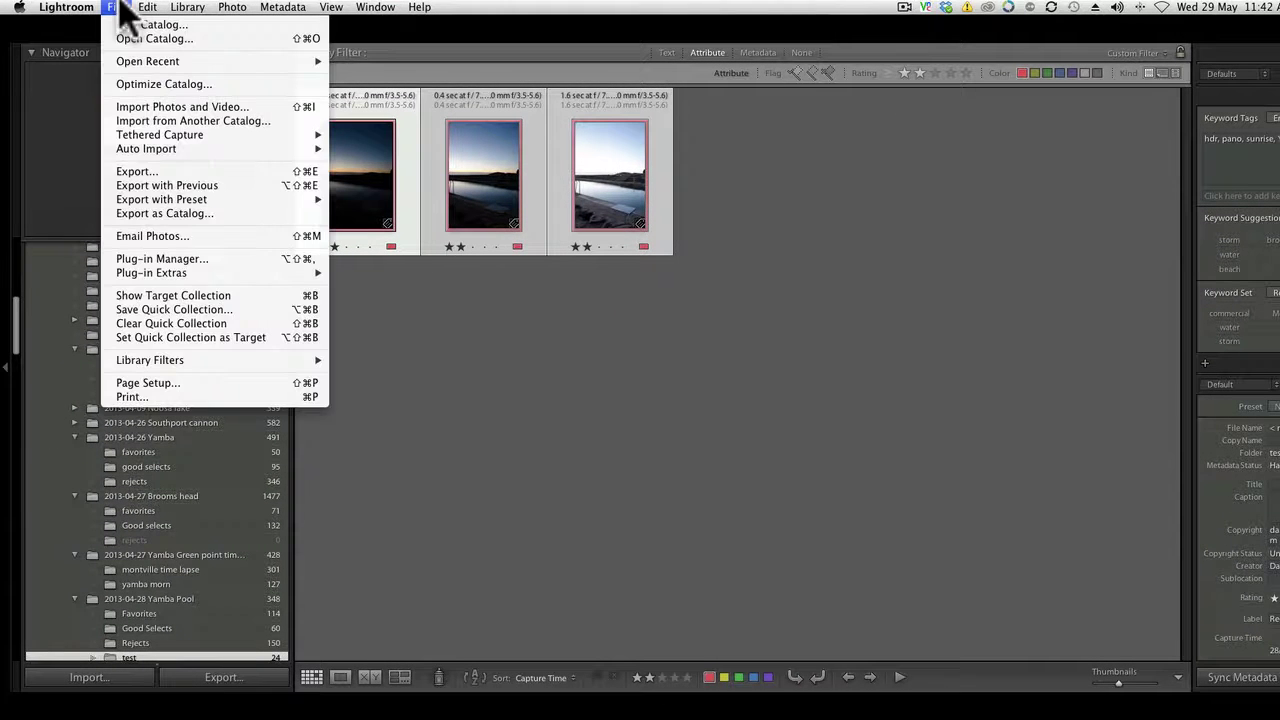
{"action": "left_click", "coordinate": [145, 262]}
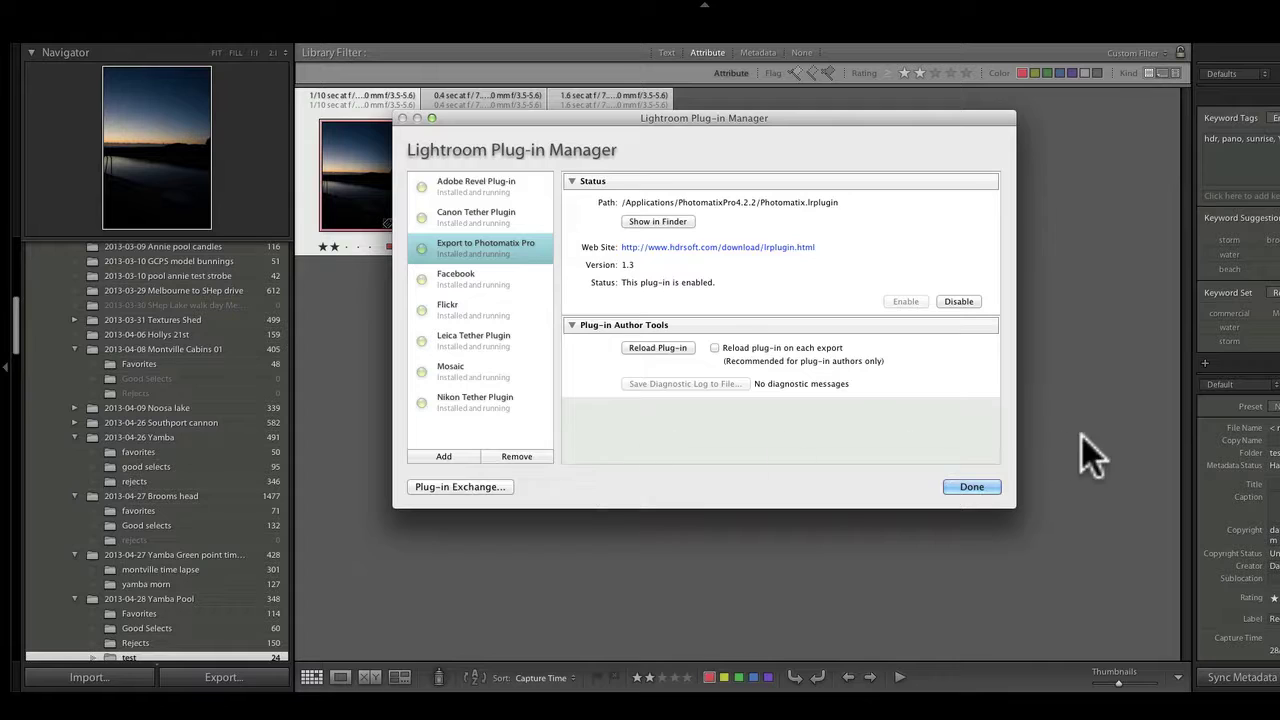
{"action": "left_click", "coordinate": [972, 487]}
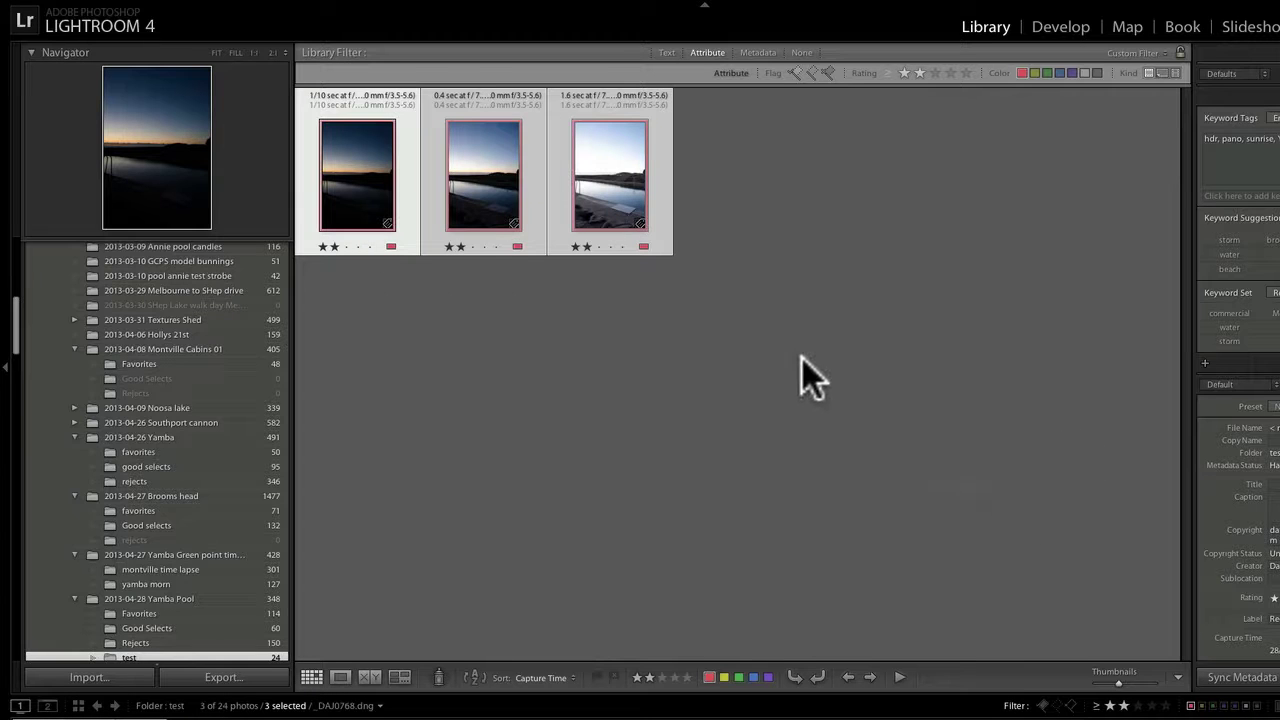
{"action": "right_click", "coordinate": [609, 167]}
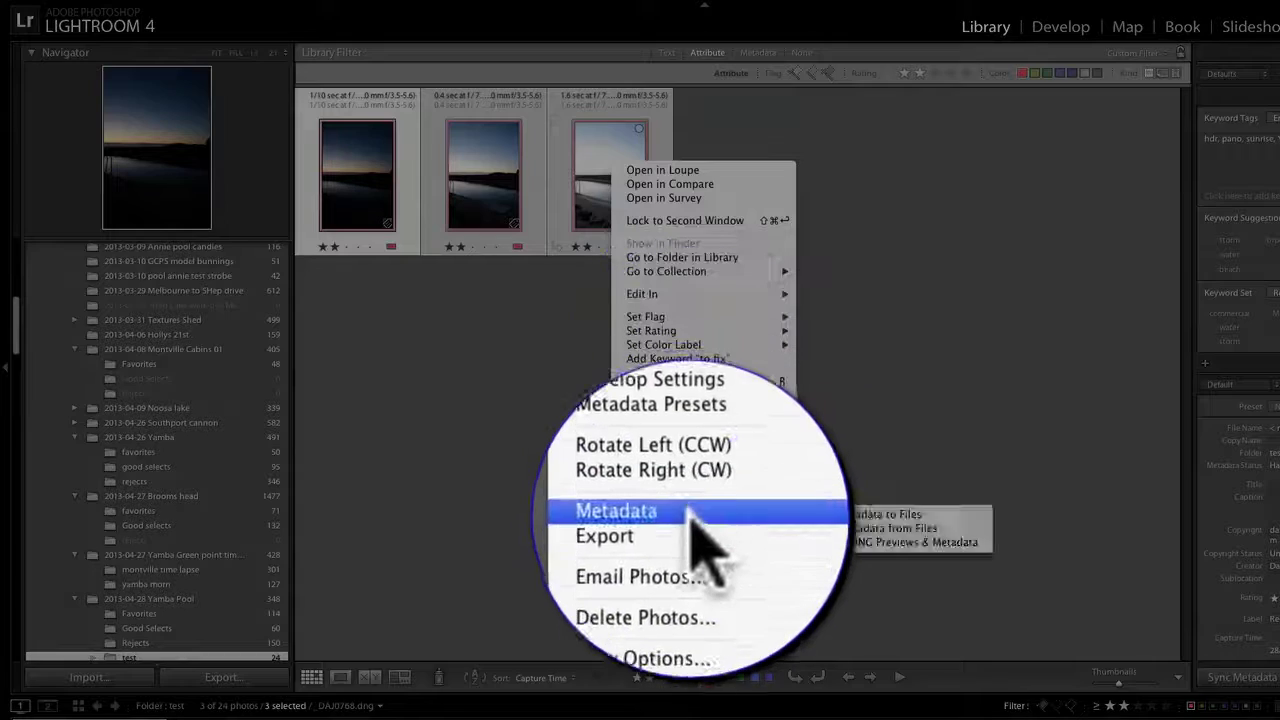
{"action": "mouse_move", "coordinate": [690, 525]}
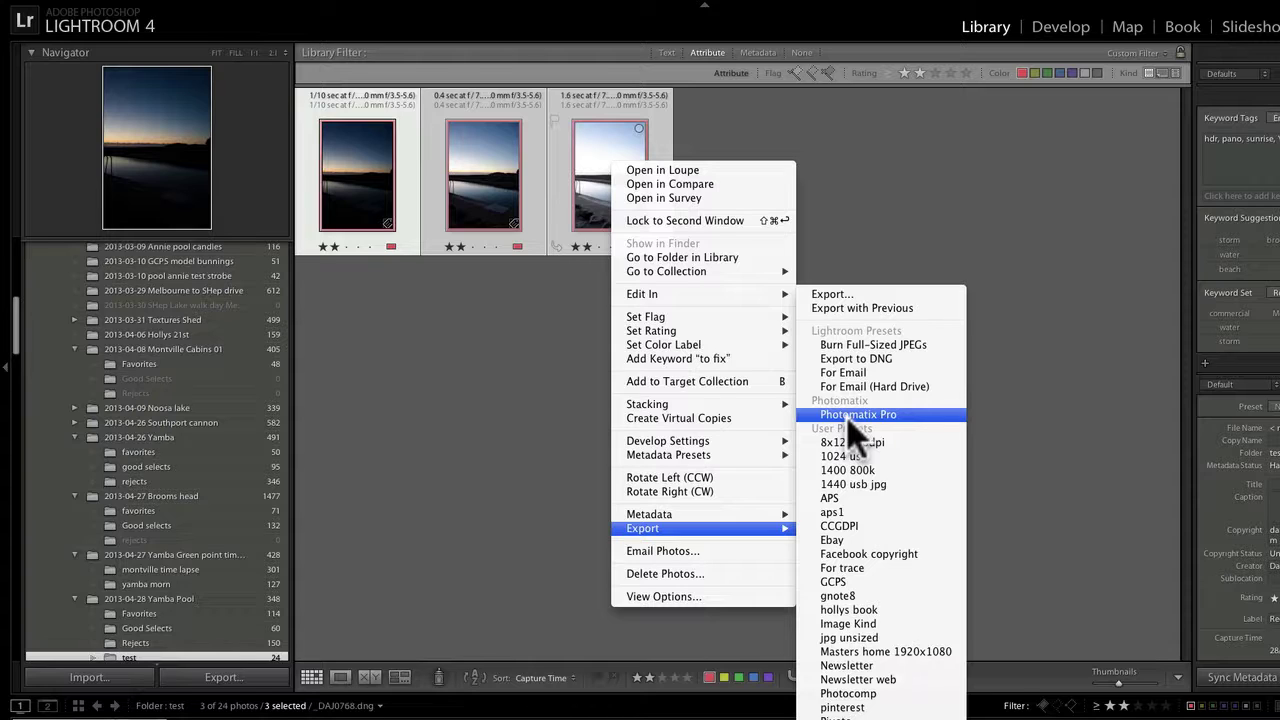
{"action": "left_click", "coordinate": [500, 369]}
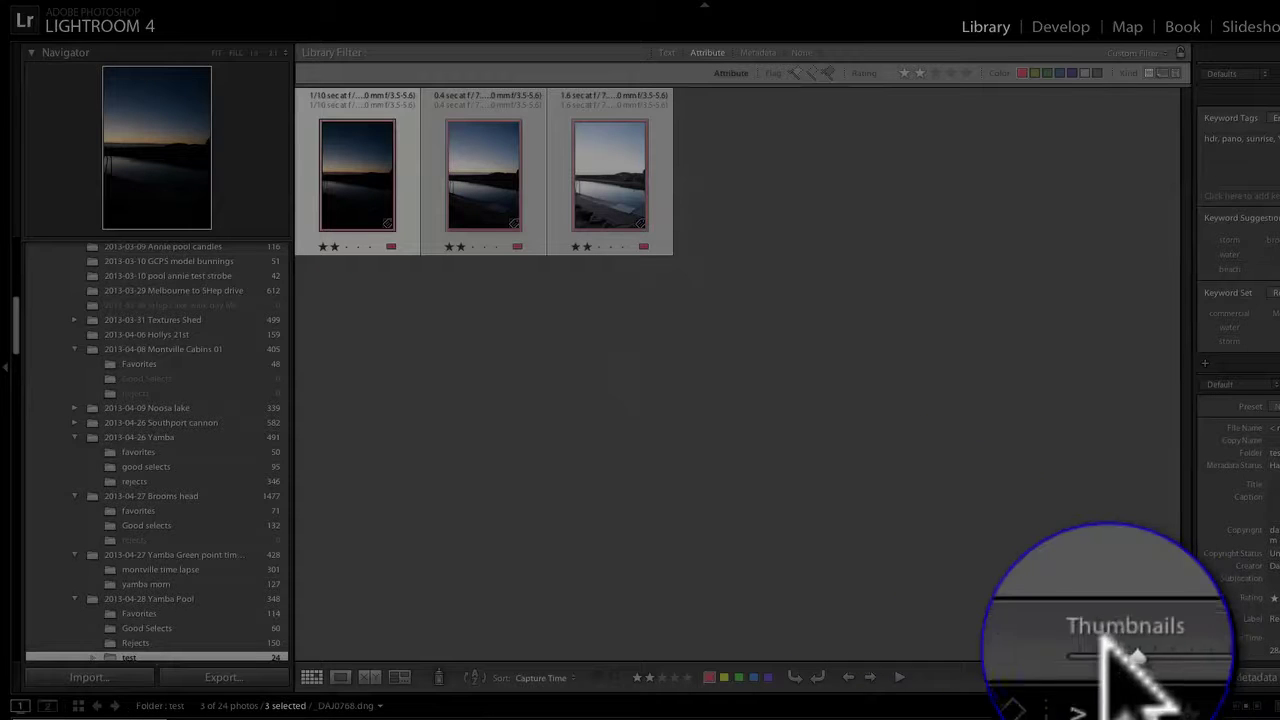
Enlarge the grid thumbnails and open only the darkest of the three exposures in the Develop module
{"action": "left_click_drag", "start_coordinate": [1116, 683], "coordinate": [1131, 676]}
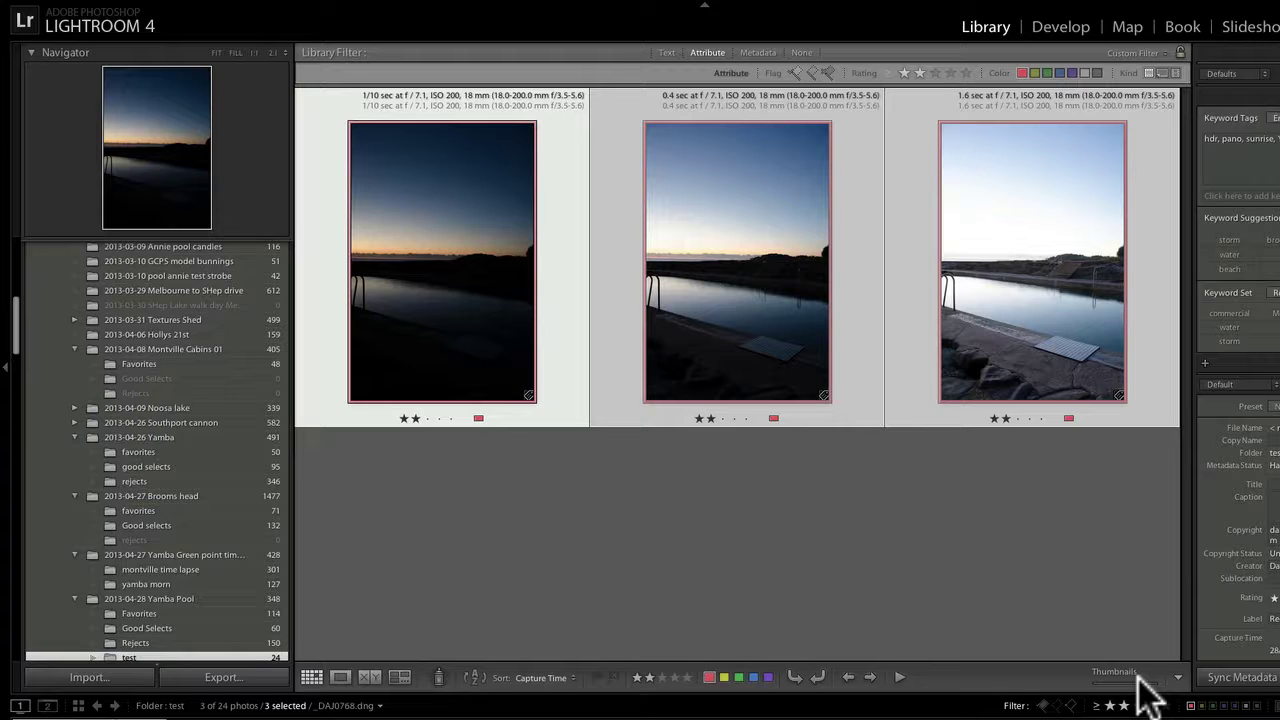
{"action": "mouse_move", "coordinate": [684, 297]}
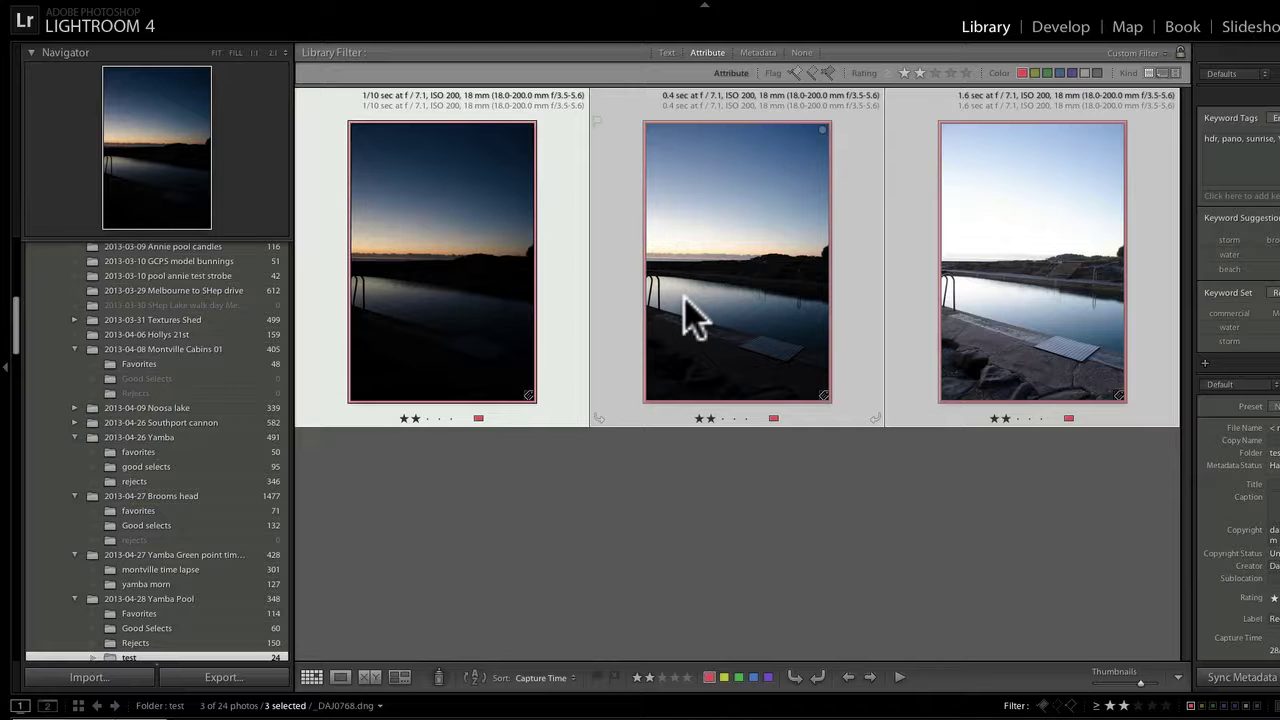
{"action": "left_click", "coordinate": [480, 549]}
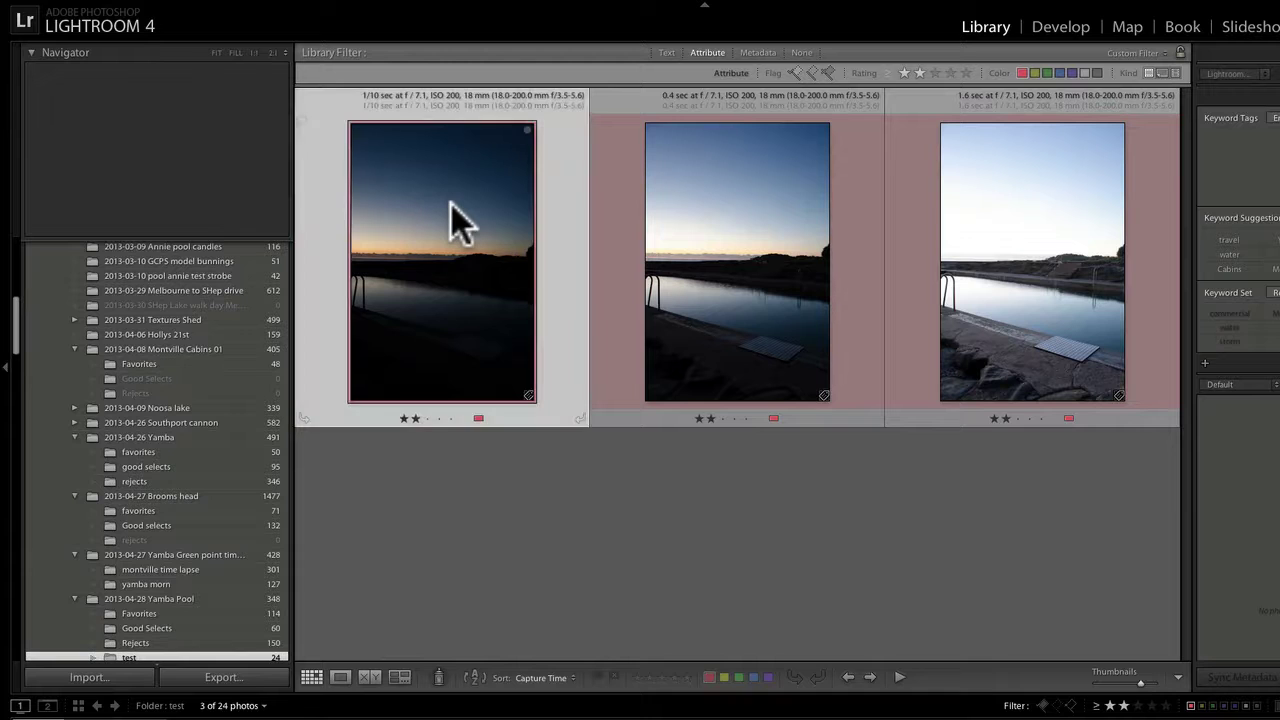
{"action": "left_click", "coordinate": [459, 228]}
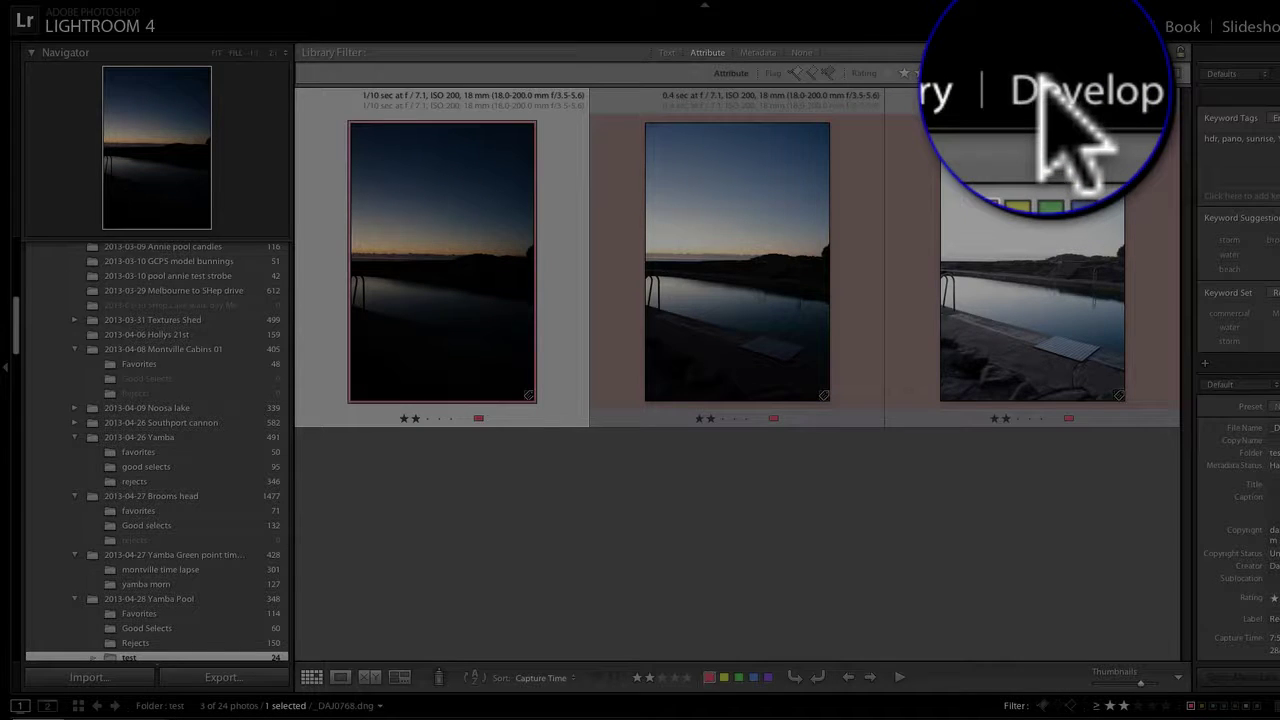
{"action": "left_click", "coordinate": [1058, 26]}
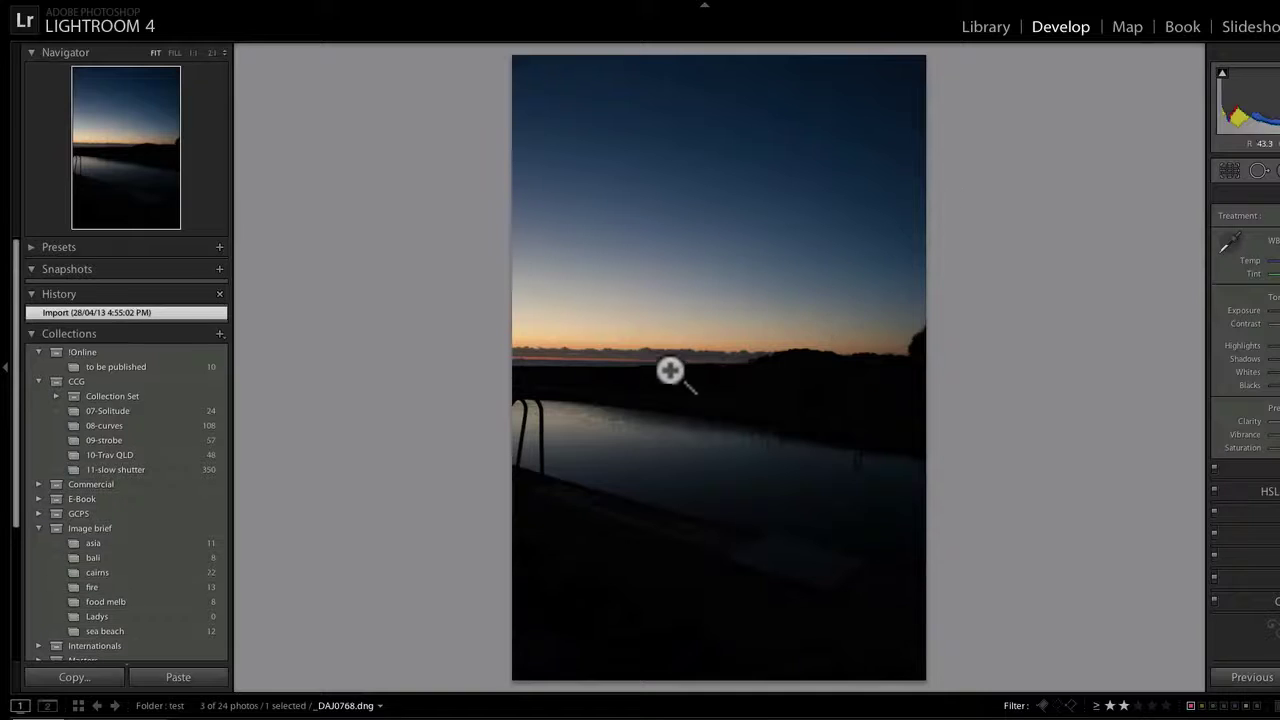
Examine the darkest exposure at 1:1 around the horizon clouds and the pool handrail, and return to the full view
{"action": "left_click", "coordinate": [598, 348]}
{"action": "left_click", "coordinate": [566, 357]}
{"action": "left_click", "coordinate": [586, 362]}
{"action": "left_click_drag", "start_coordinate": [654, 337], "coordinate": [1037, 294]}
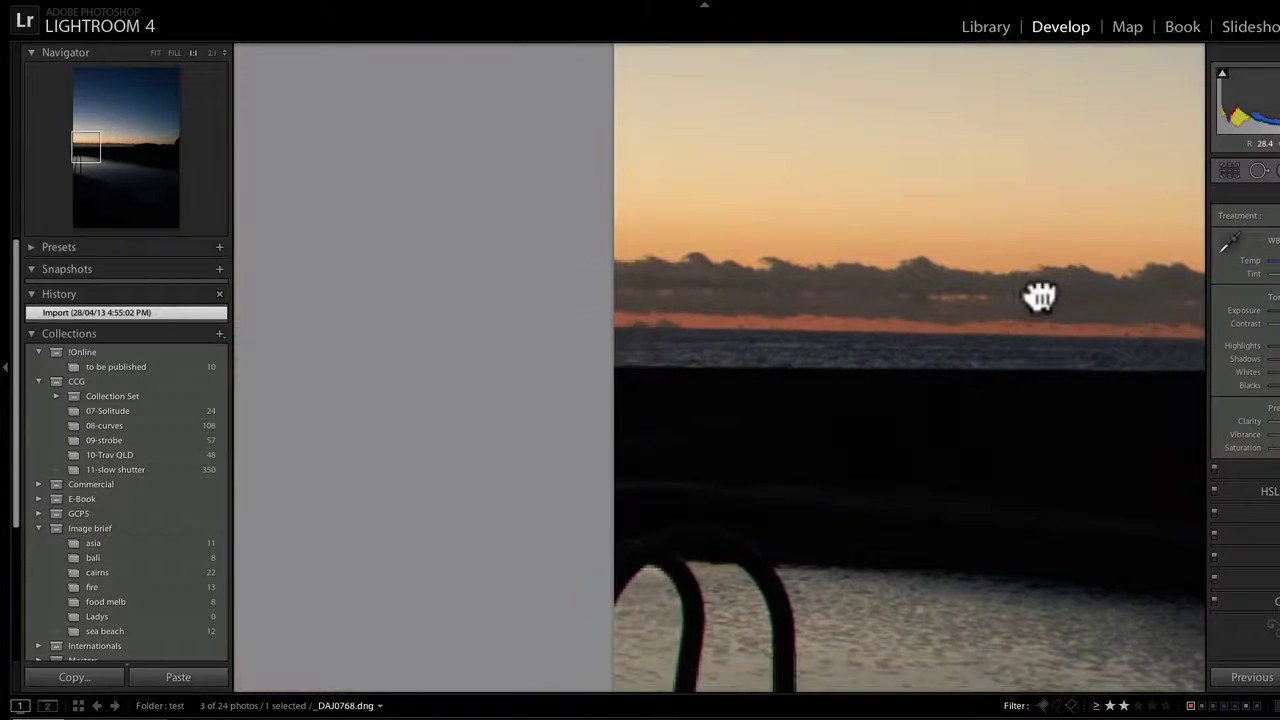
{"action": "left_click_drag", "start_coordinate": [860, 249], "coordinate": [391, 403]}
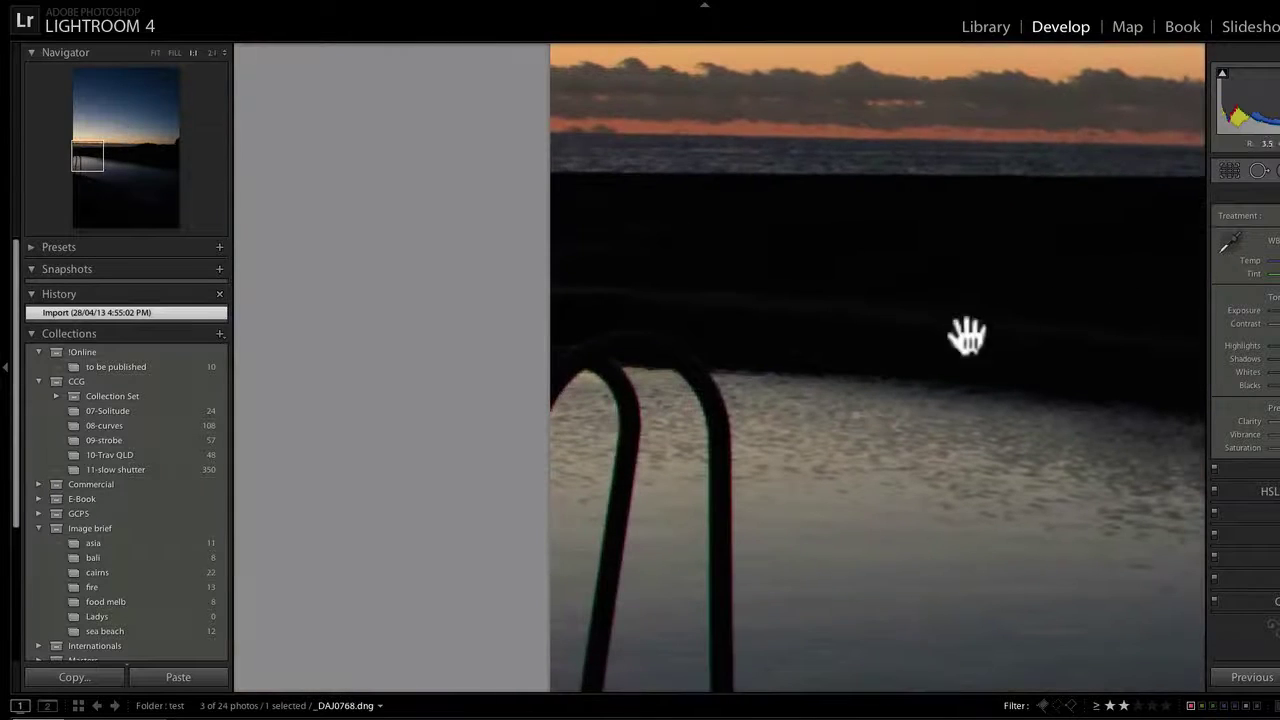
{"action": "left_click_drag", "start_coordinate": [622, 443], "coordinate": [657, 394]}
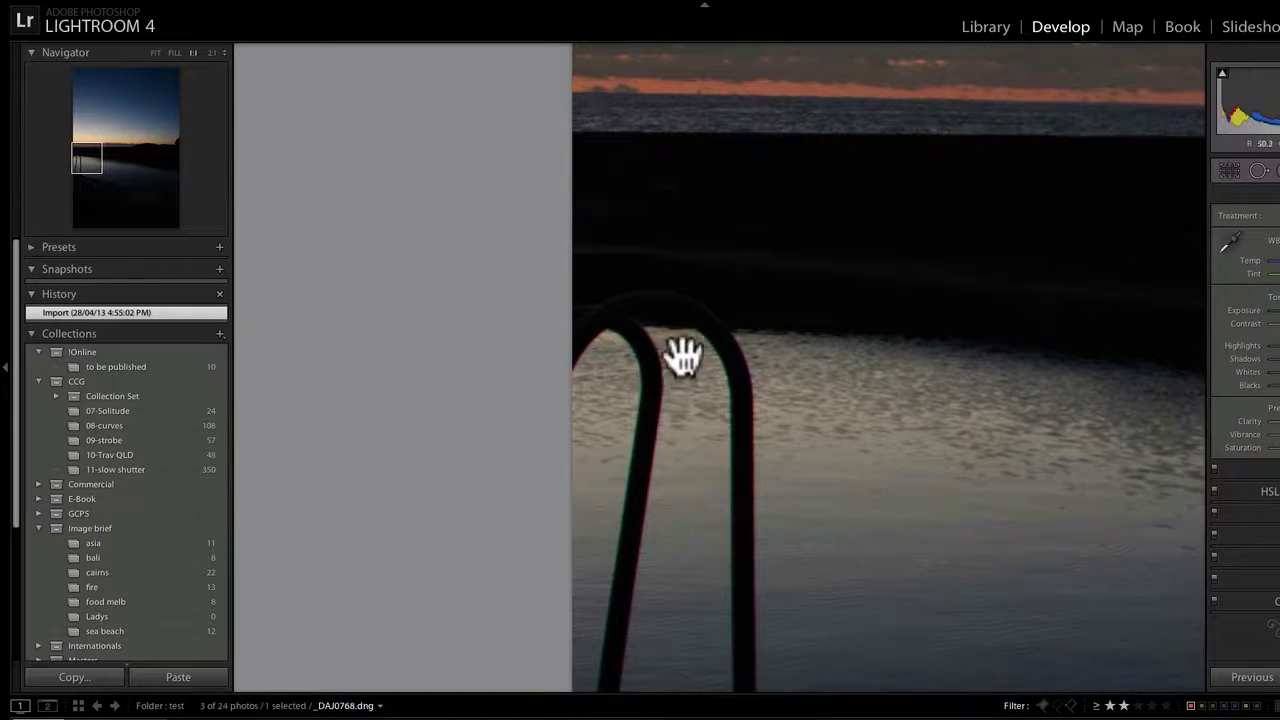
{"action": "left_click", "coordinate": [667, 395]}
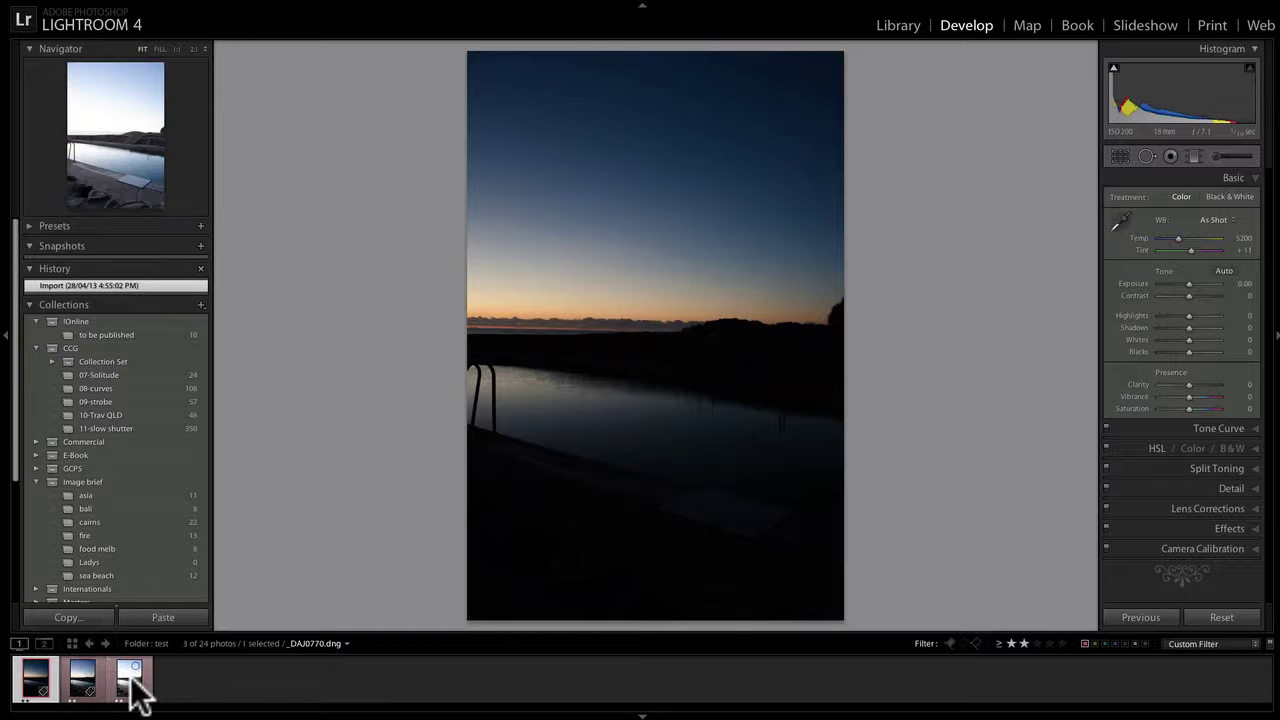
Open the brightest exposure at 1:1 on the dark foreground rocks and set its Exposure to +0.30
{"action": "left_click", "coordinate": [131, 684]}
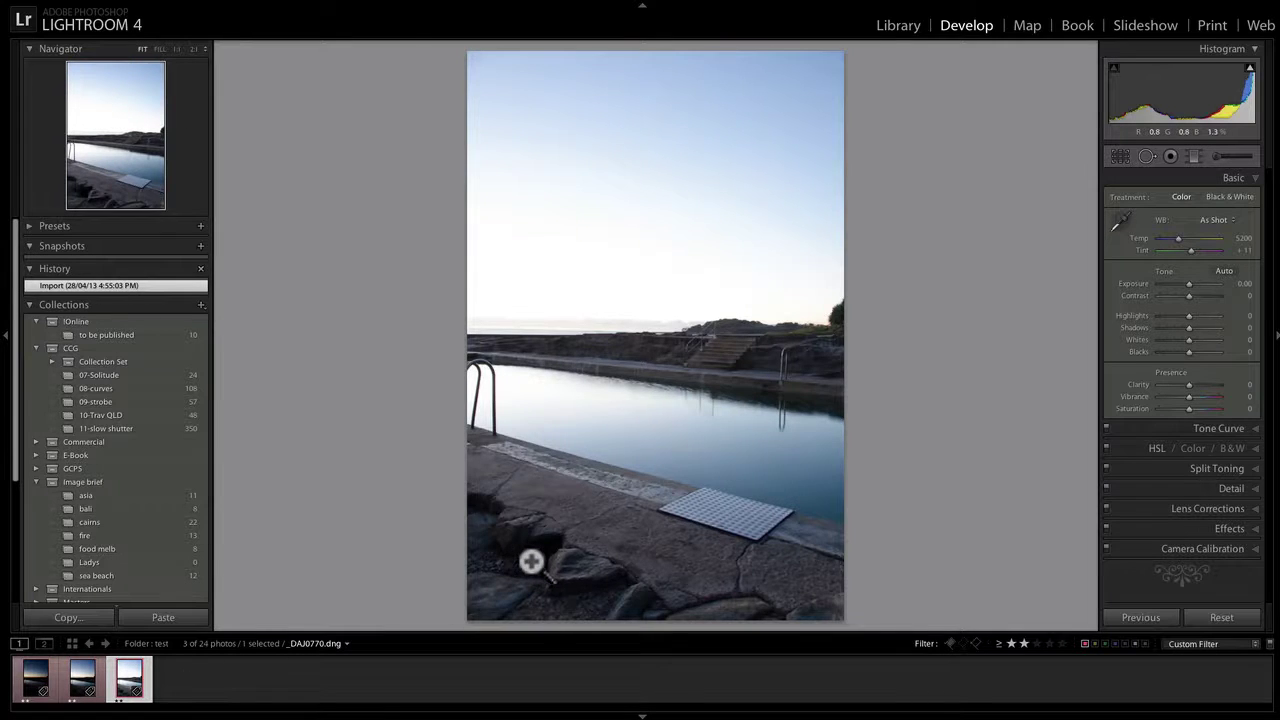
{"action": "left_click", "coordinate": [531, 562]}
{"action": "left_click_drag", "start_coordinate": [629, 509], "coordinate": [633, 367]}
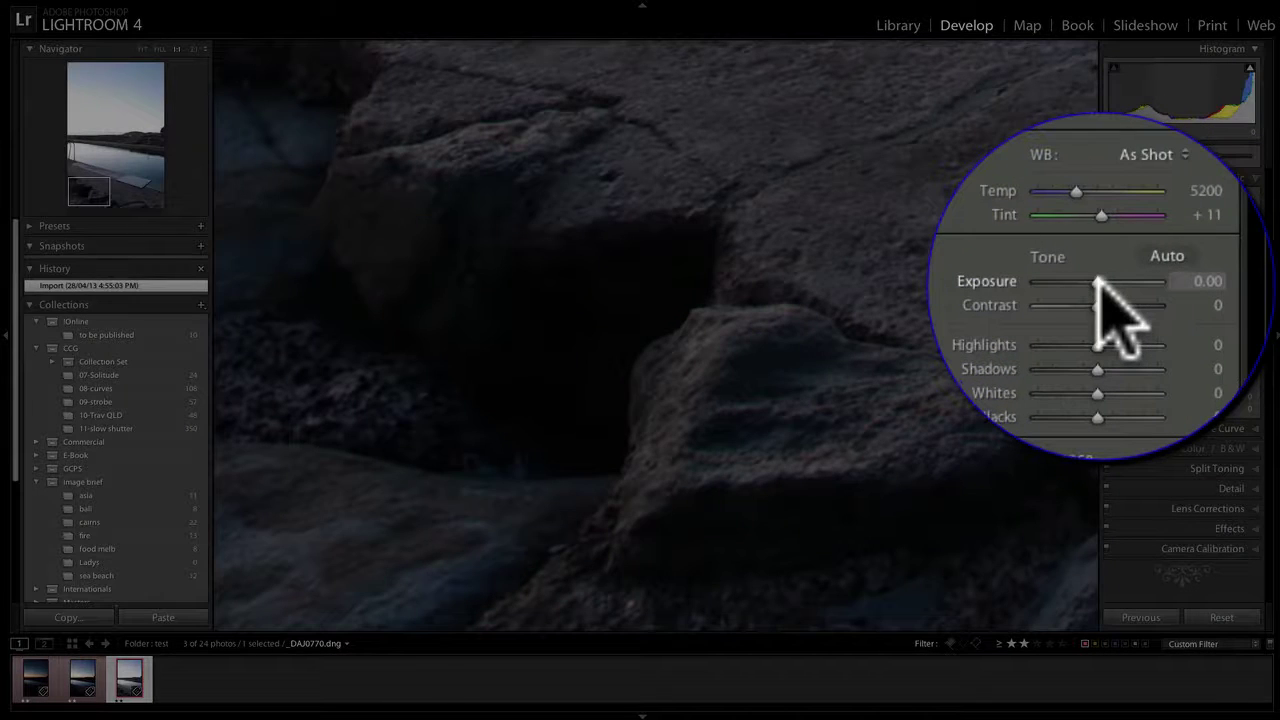
{"action": "left_click_drag", "start_coordinate": [1100, 285], "coordinate": [1104, 285]}
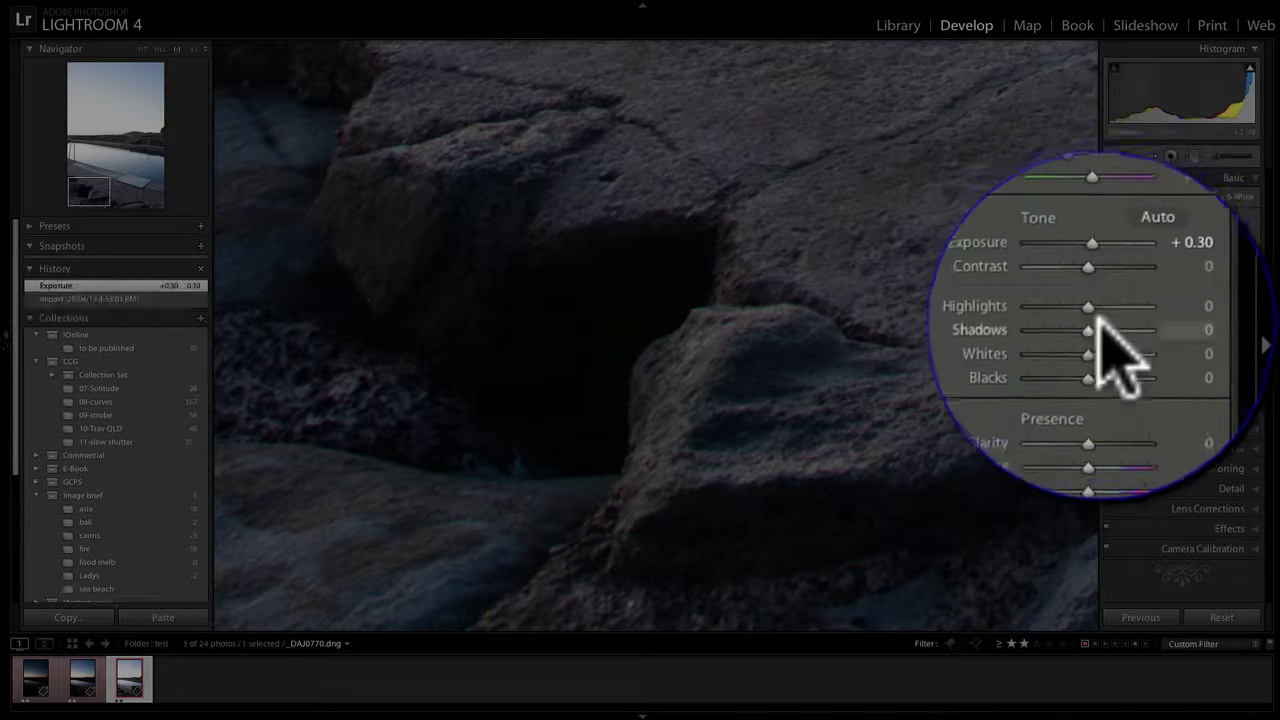
Set the brightest exposure's Shadows to +50 and Blacks to +15 to lift the dark rock areas
{"action": "mouse_move", "coordinate": [1097, 322]}
{"action": "left_mouse_down"}
{"action": "mouse_move", "coordinate": [1118, 323]}
{"action": "mouse_move", "coordinate": [1106, 323]}
{"action": "left_mouse_up"}
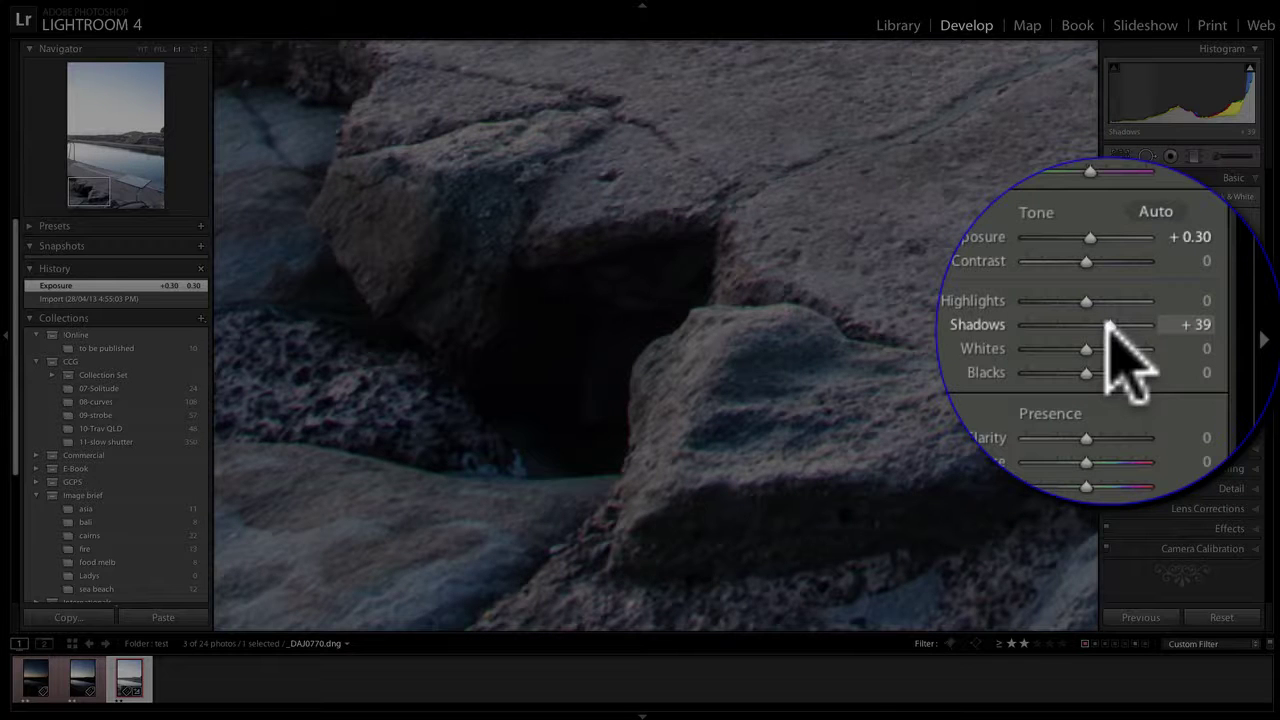
{"action": "left_click_drag", "start_coordinate": [1108, 323], "coordinate": [1113, 323]}
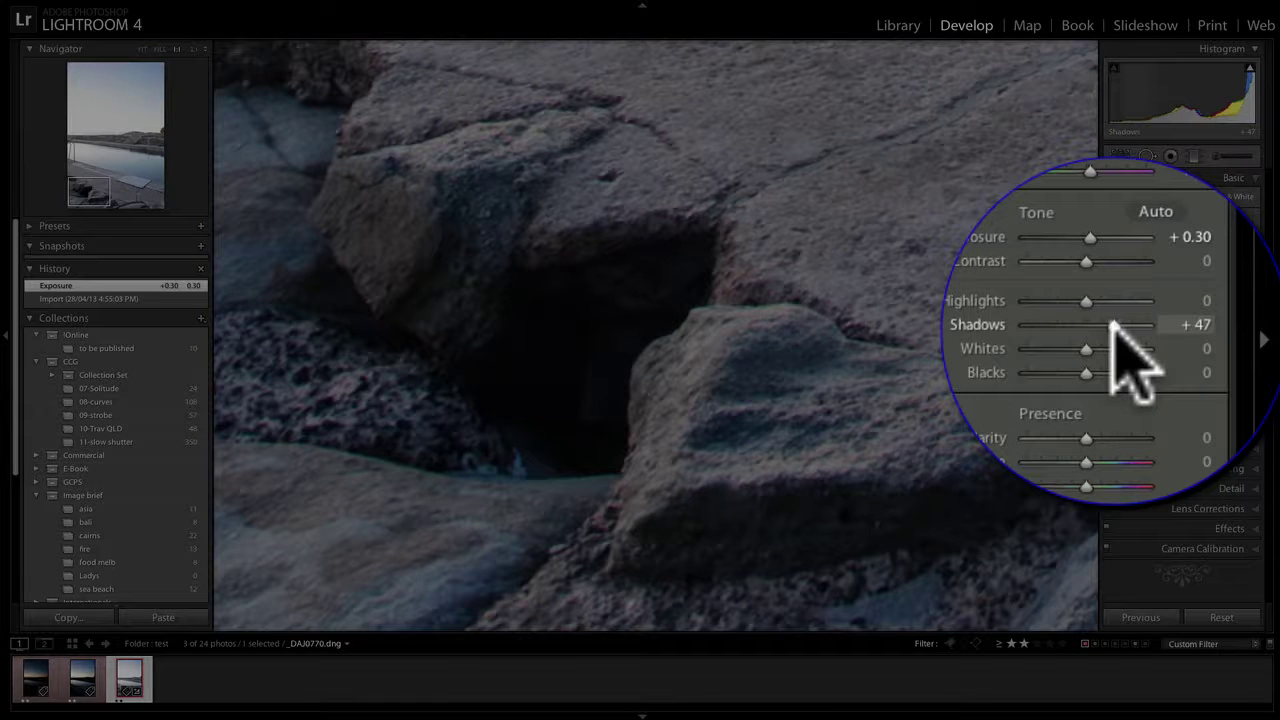
{"action": "left_click_drag", "start_coordinate": [1200, 328], "coordinate": [1202, 328]}
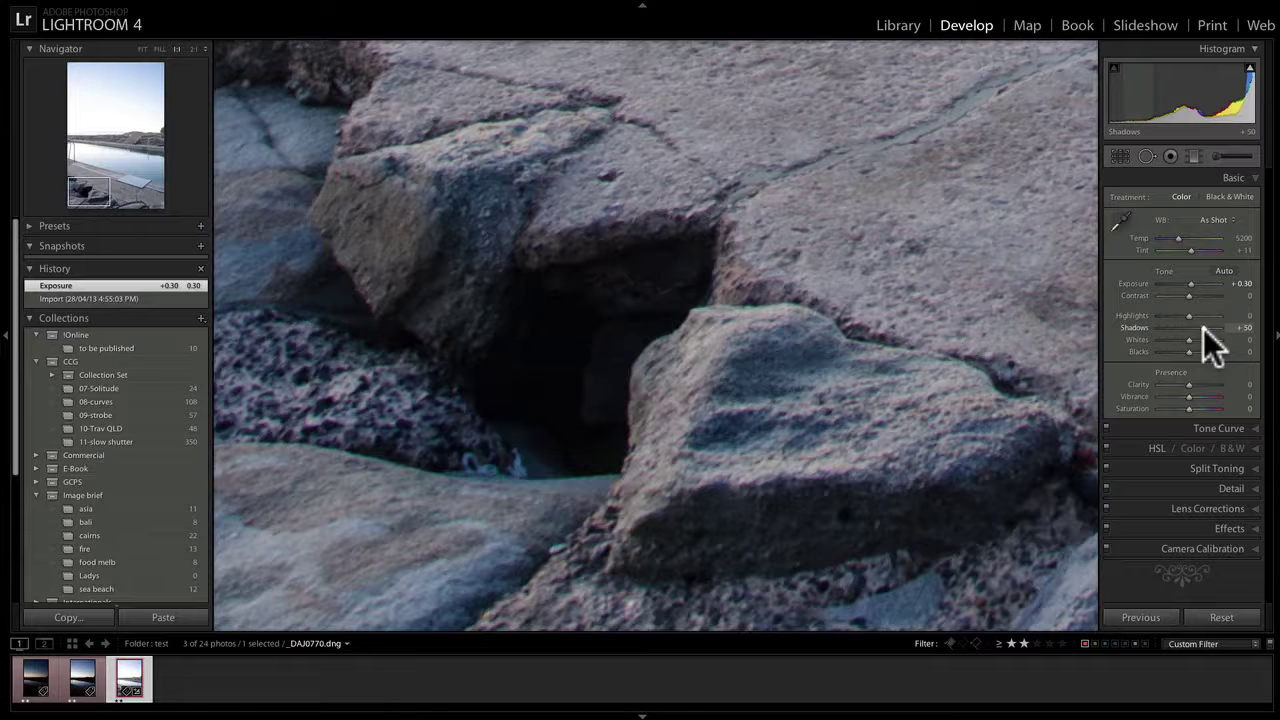
{"action": "left_click_drag", "start_coordinate": [1203, 328], "coordinate": [1200, 332]}
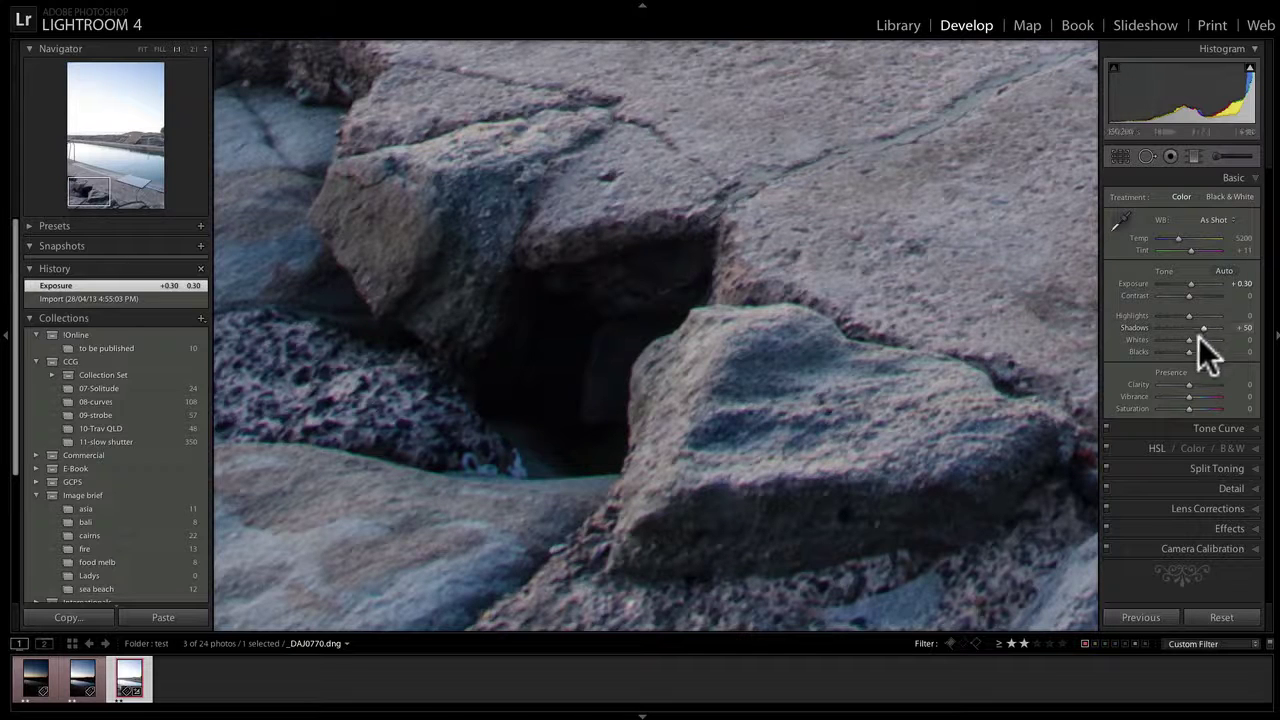
{"action": "left_click_drag", "start_coordinate": [1080, 346], "coordinate": [1090, 348]}
{"action": "left_click_drag", "start_coordinate": [1191, 347], "coordinate": [1191, 346]}
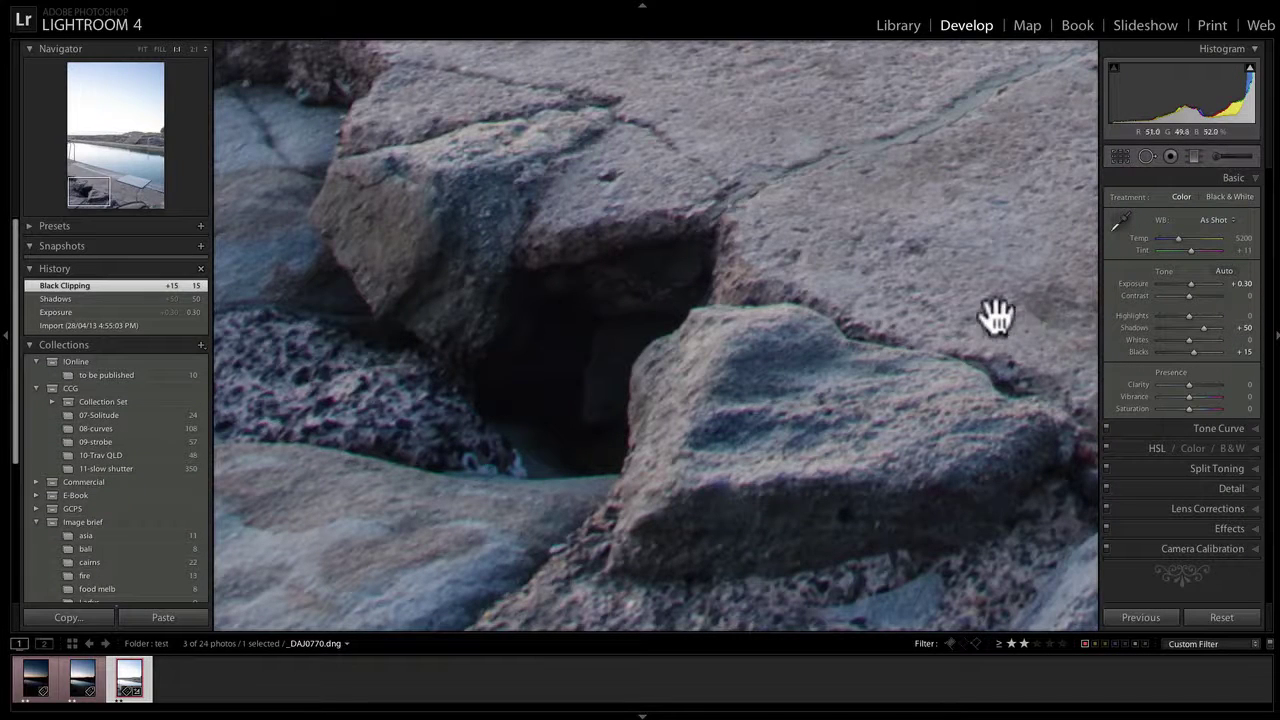
Open the sharpening and noise reduction settings and examine the brightest exposure's dark foreground rocks at 1:1
{"action": "left_click_drag", "start_coordinate": [711, 343], "coordinate": [808, 236]}
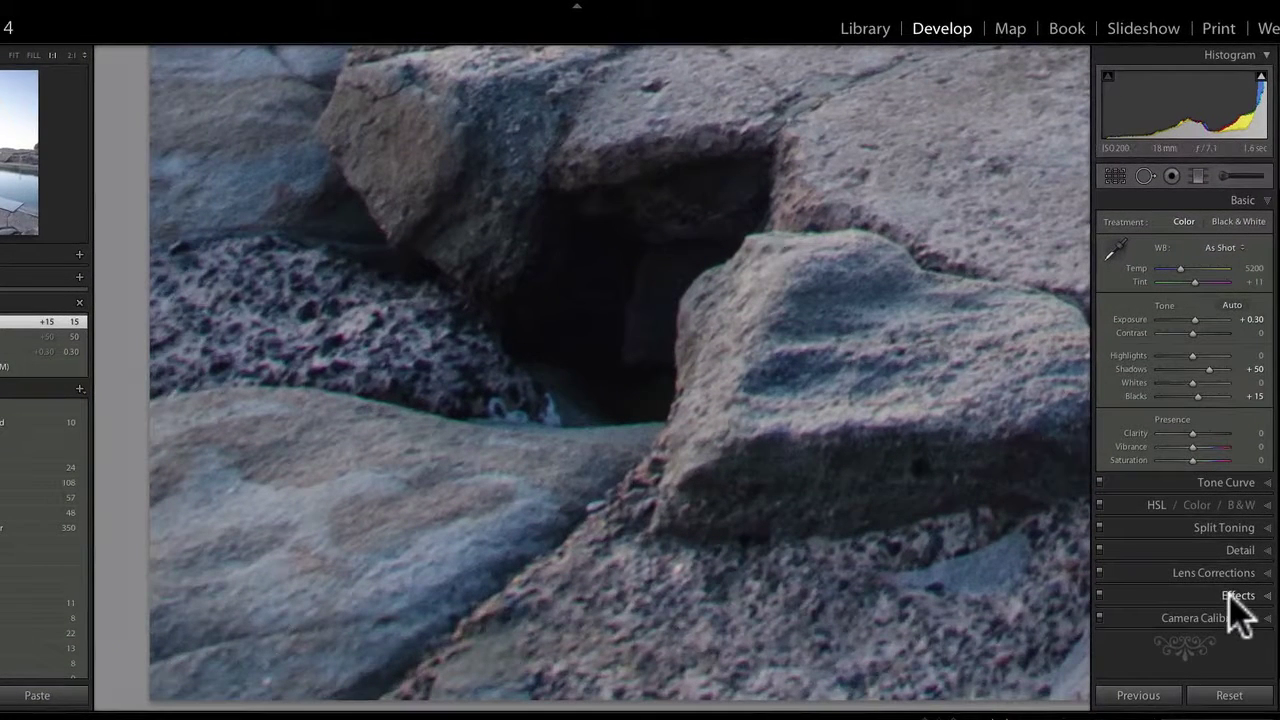
{"action": "key", "text": "ctrl+1"}
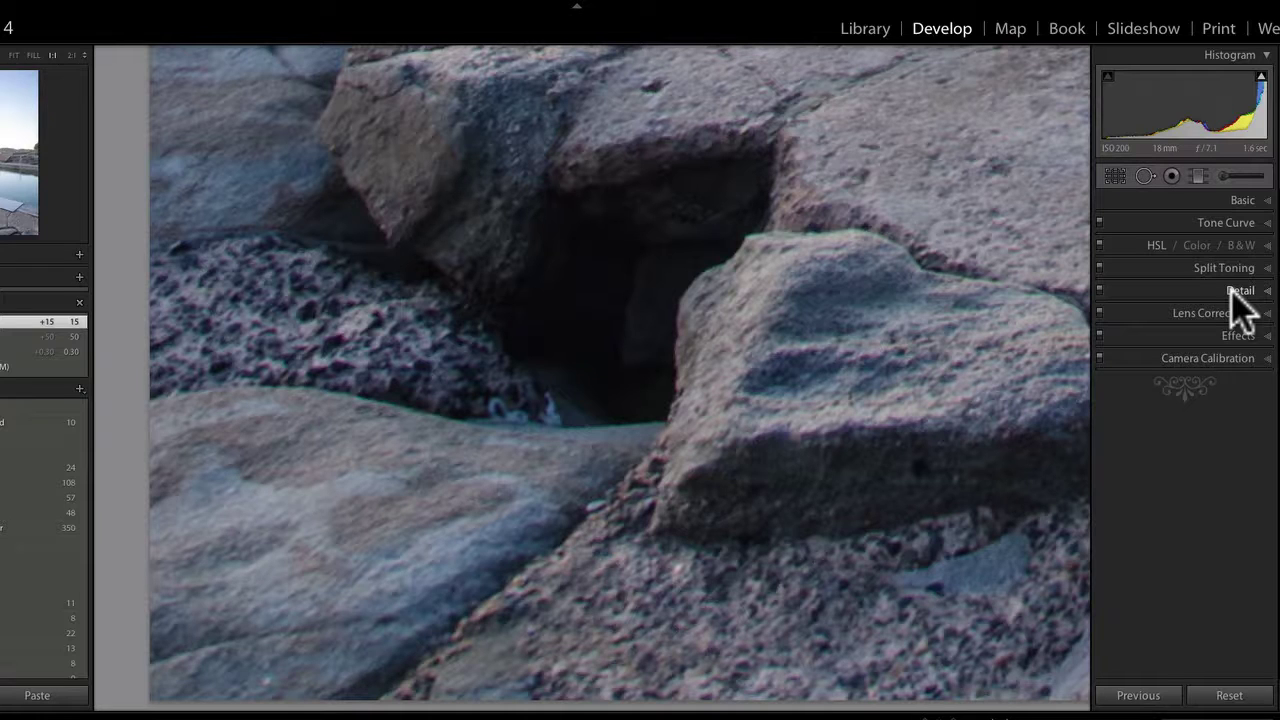
{"action": "left_click", "coordinate": [1232, 292]}
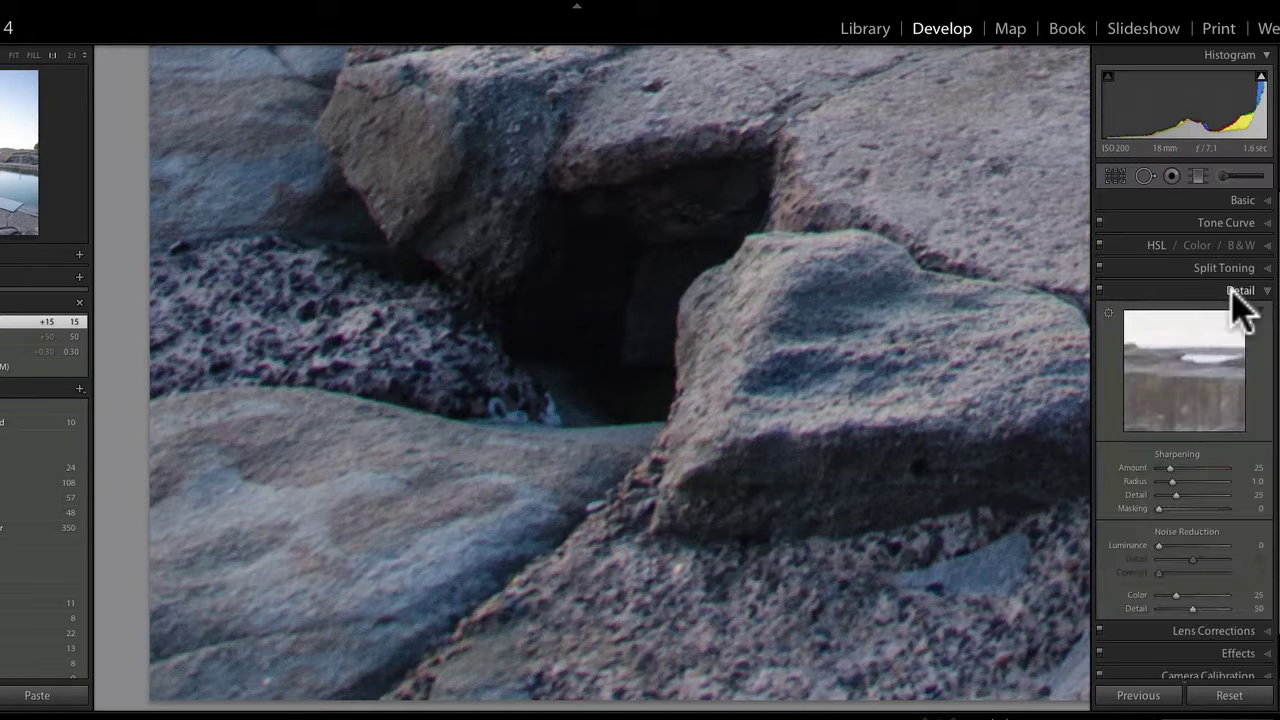
{"action": "left_click_drag", "start_coordinate": [1171, 343], "coordinate": [1160, 363]}
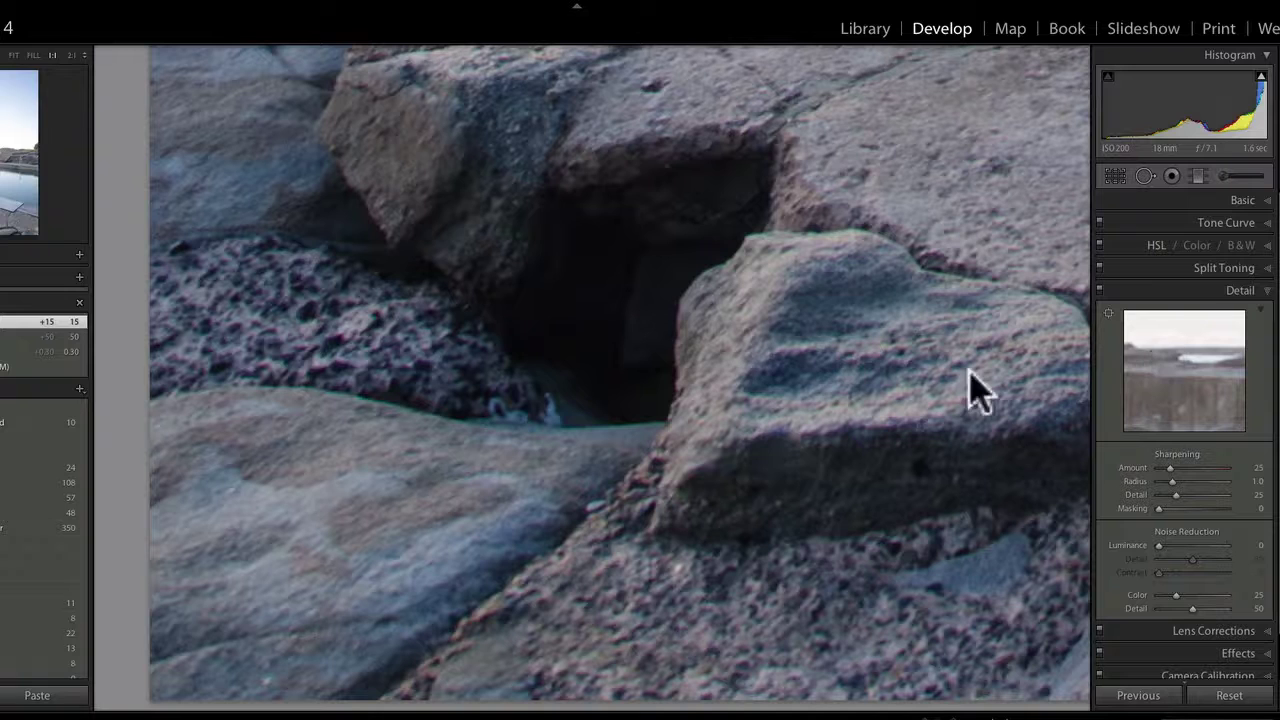
{"action": "left_click", "coordinate": [670, 366]}
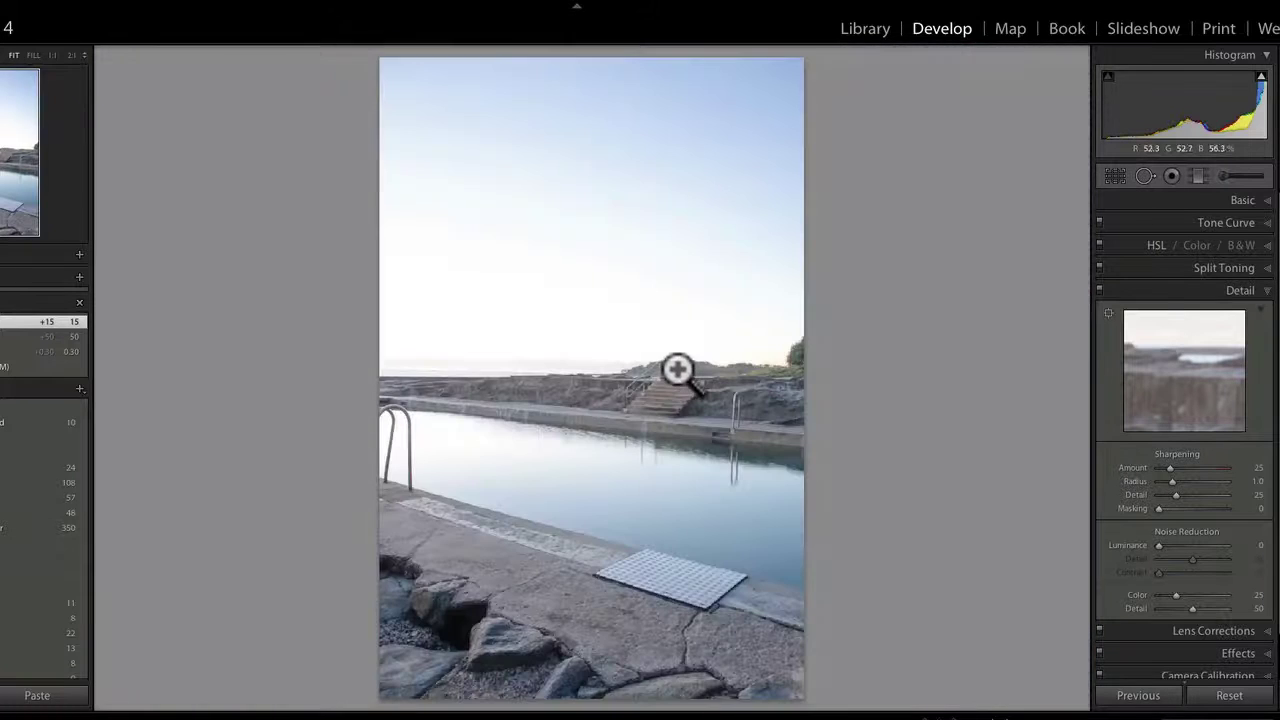
{"action": "left_click", "coordinate": [1160, 374]}
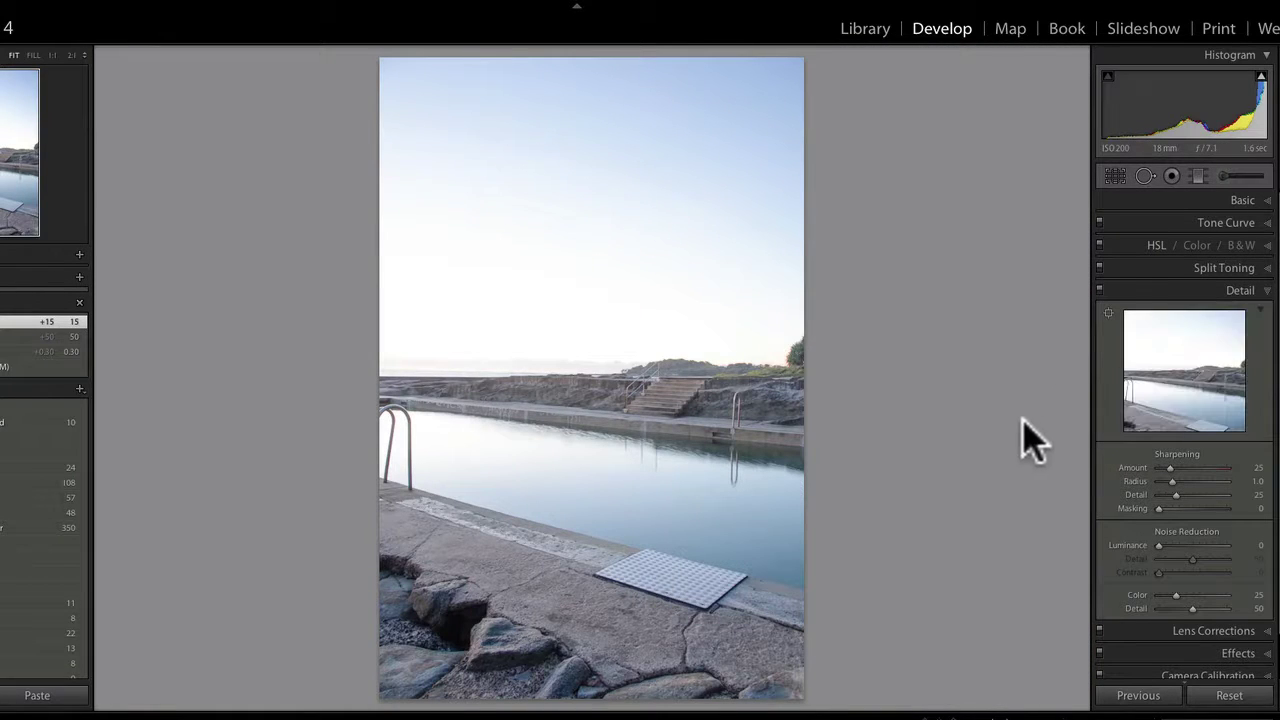
{"action": "left_click", "coordinate": [462, 640]}
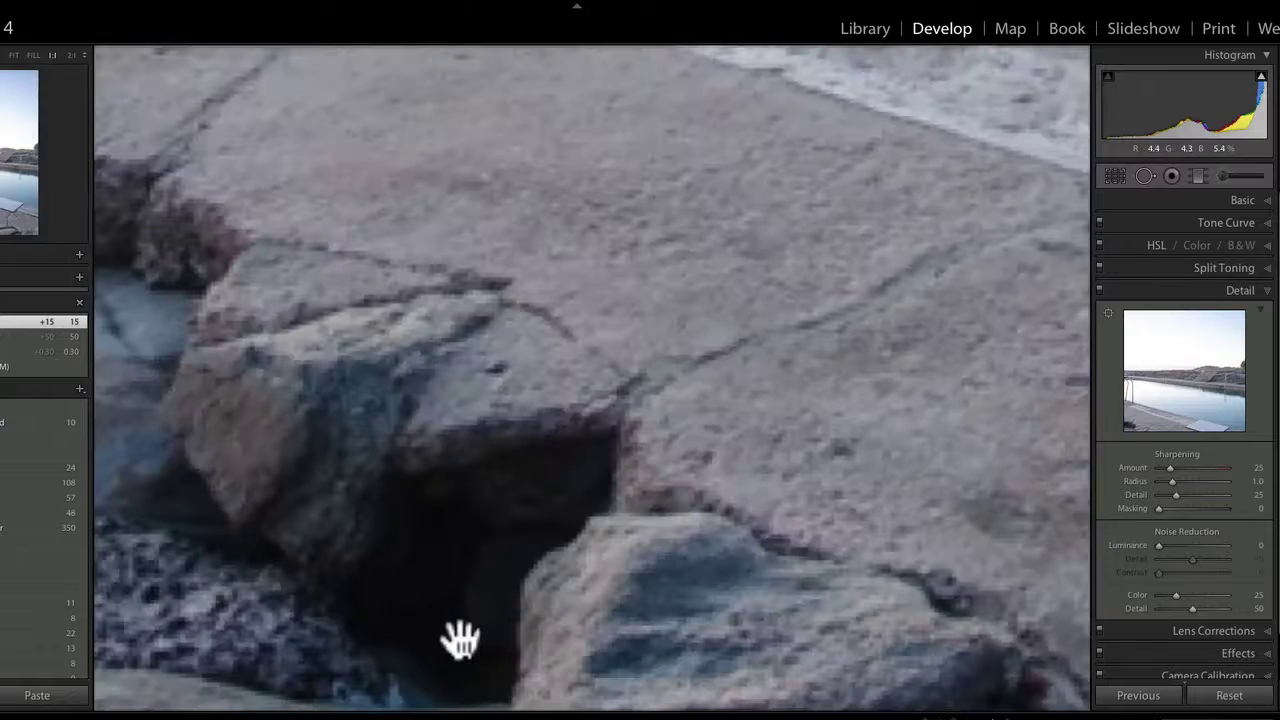
Centre the Detail preview on the dark crevice edge between the foreground rocks and examine the shadows there at 1:1
{"action": "left_click", "coordinate": [1183, 385]}
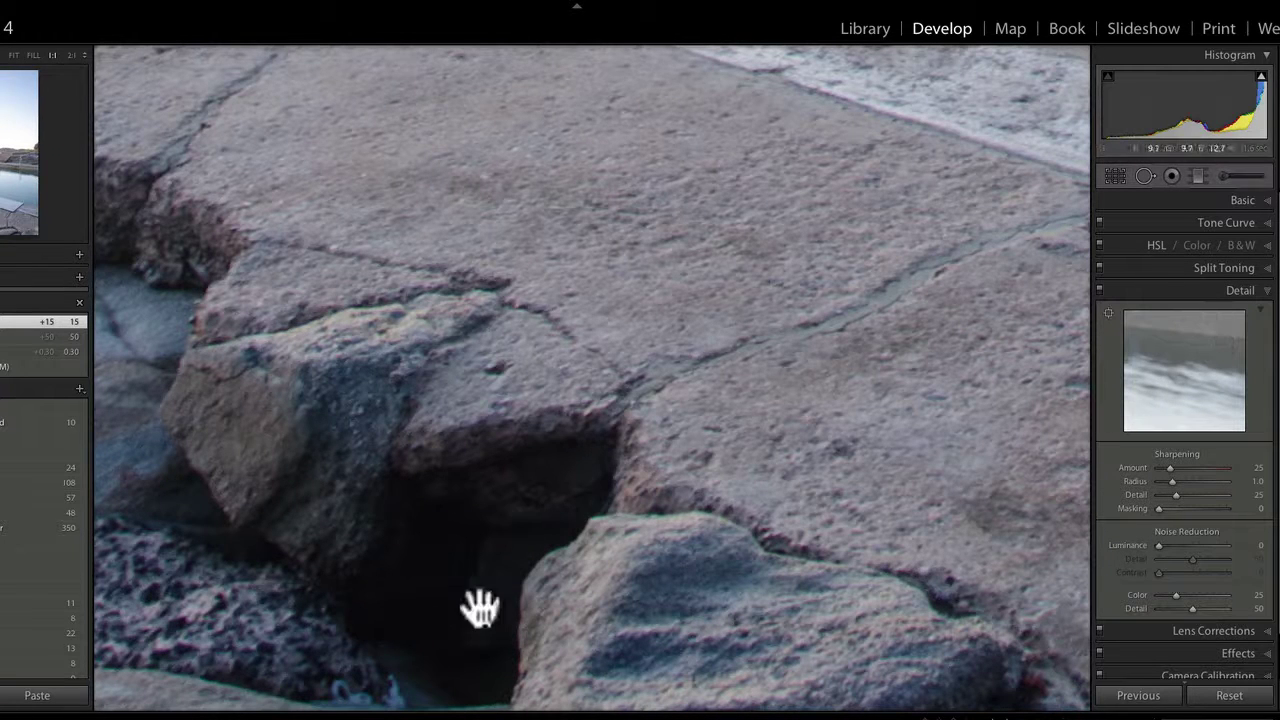
{"action": "left_click_drag", "start_coordinate": [443, 600], "coordinate": [543, 435]}
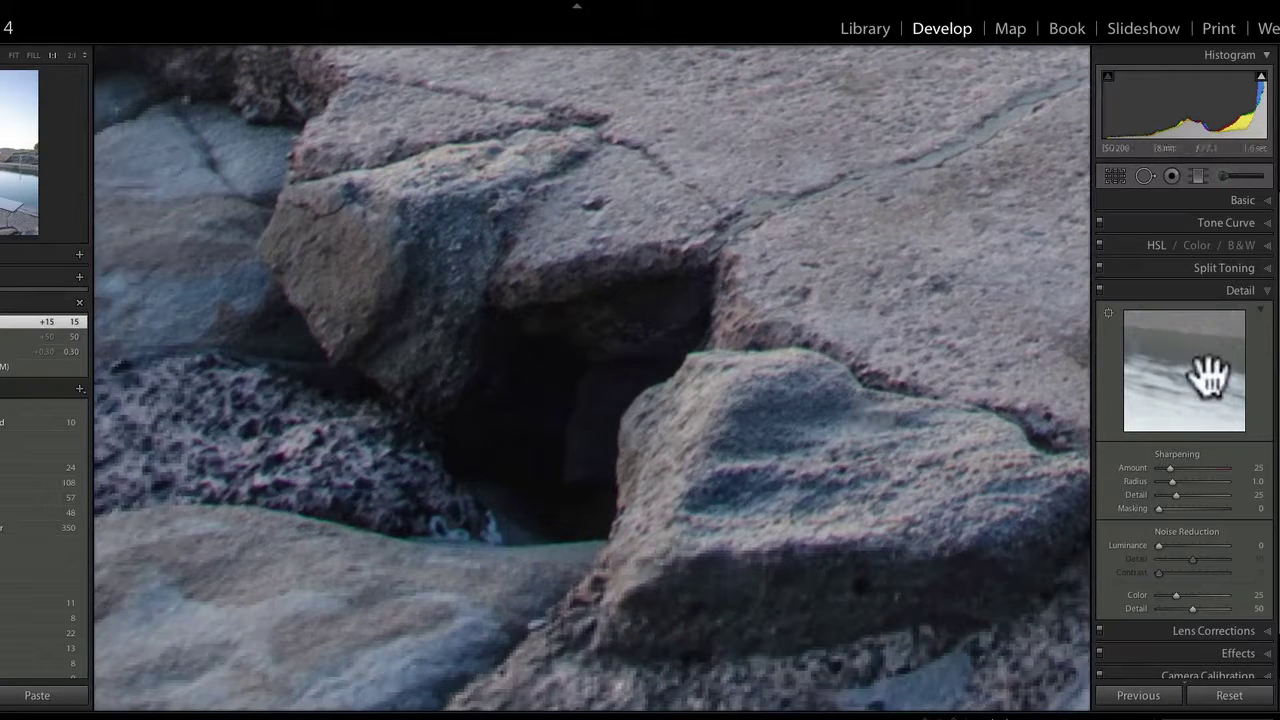
{"action": "left_click", "coordinate": [1200, 371]}
{"action": "left_click_drag", "start_coordinate": [1153, 423], "coordinate": [1254, 337]}
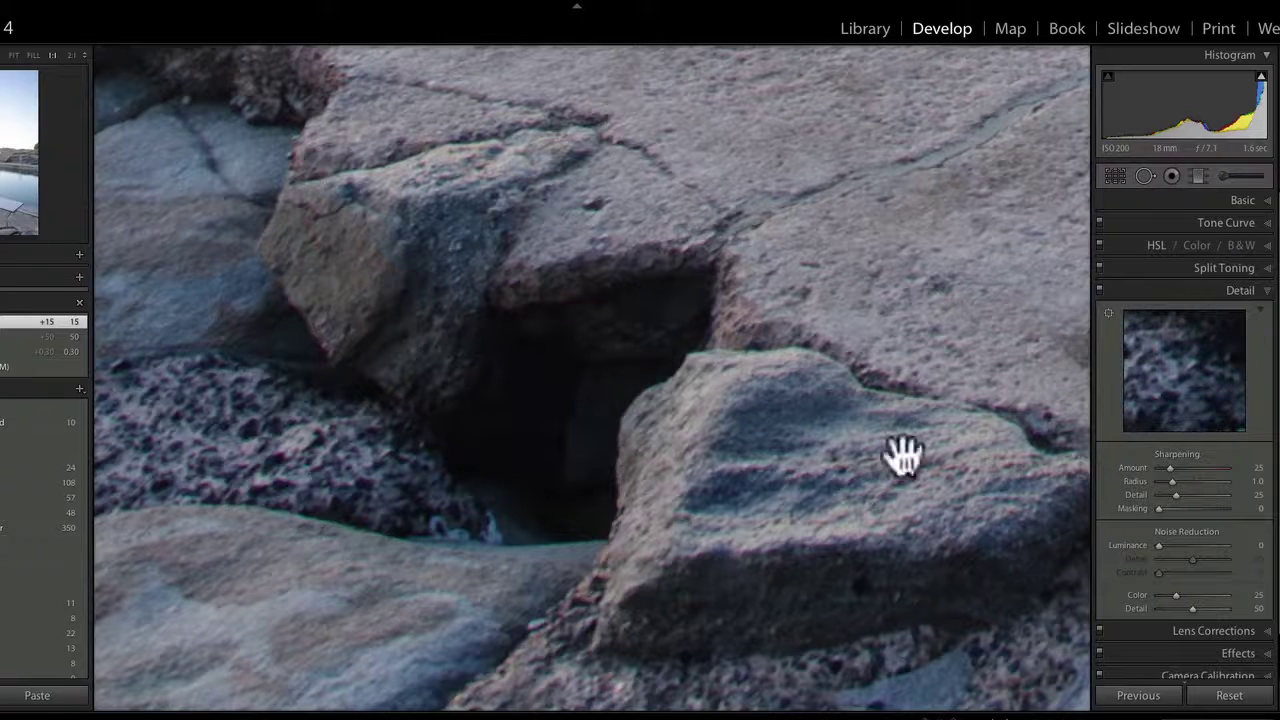
{"action": "left_click_drag", "start_coordinate": [589, 449], "coordinate": [457, 420]}
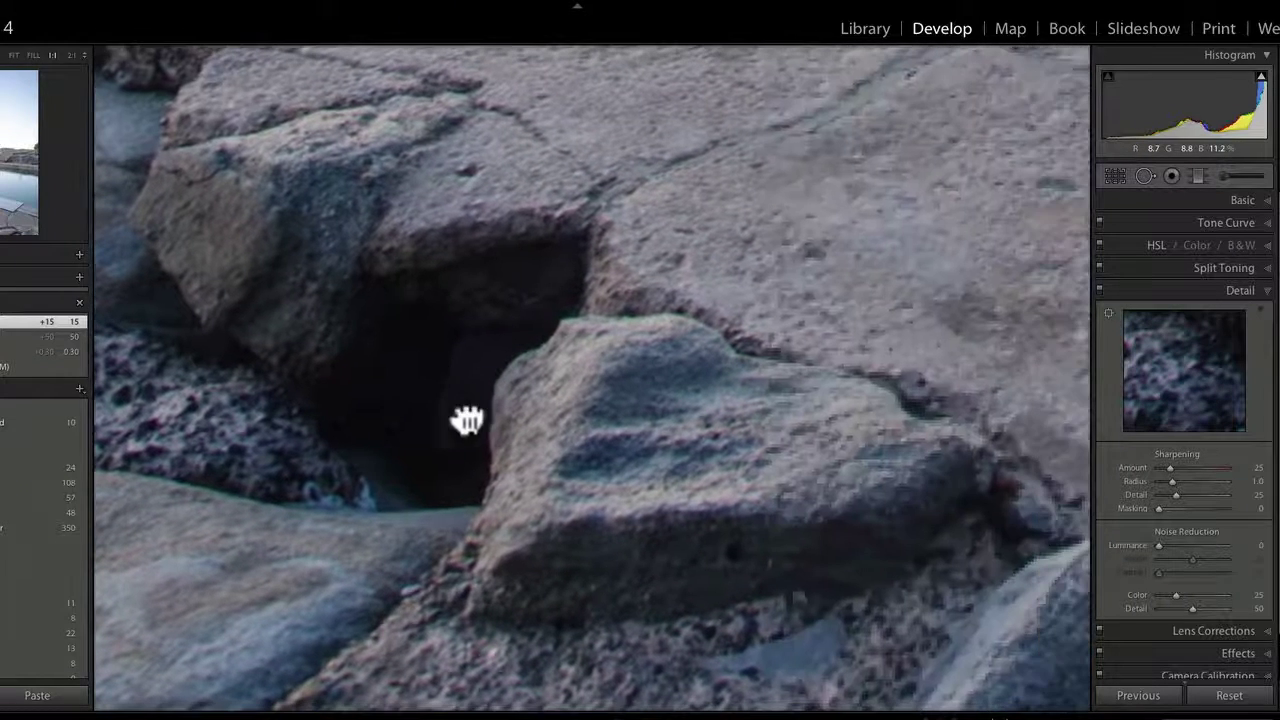
{"action": "left_click_drag", "start_coordinate": [1166, 420], "coordinate": [1266, 371]}
{"action": "left_click_drag", "start_coordinate": [486, 494], "coordinate": [595, 440]}
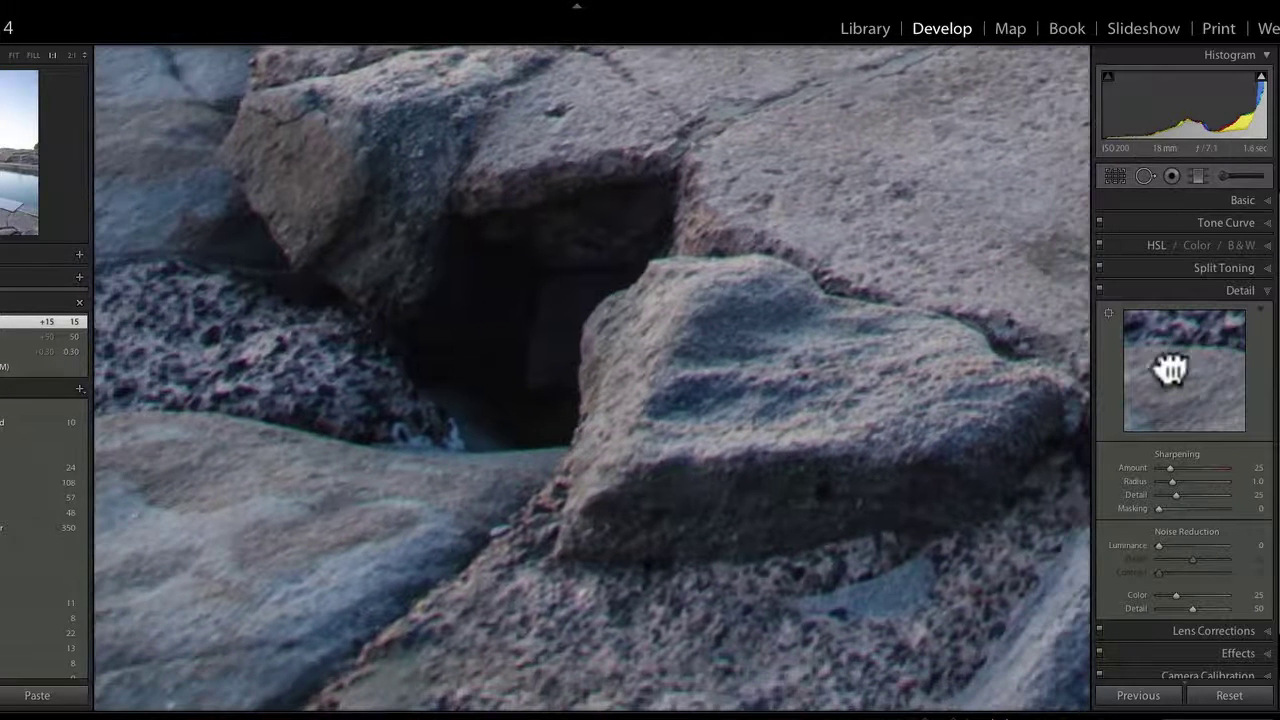
{"action": "left_click", "coordinate": [1166, 364]}
{"action": "left_click_drag", "start_coordinate": [1149, 423], "coordinate": [1216, 352]}
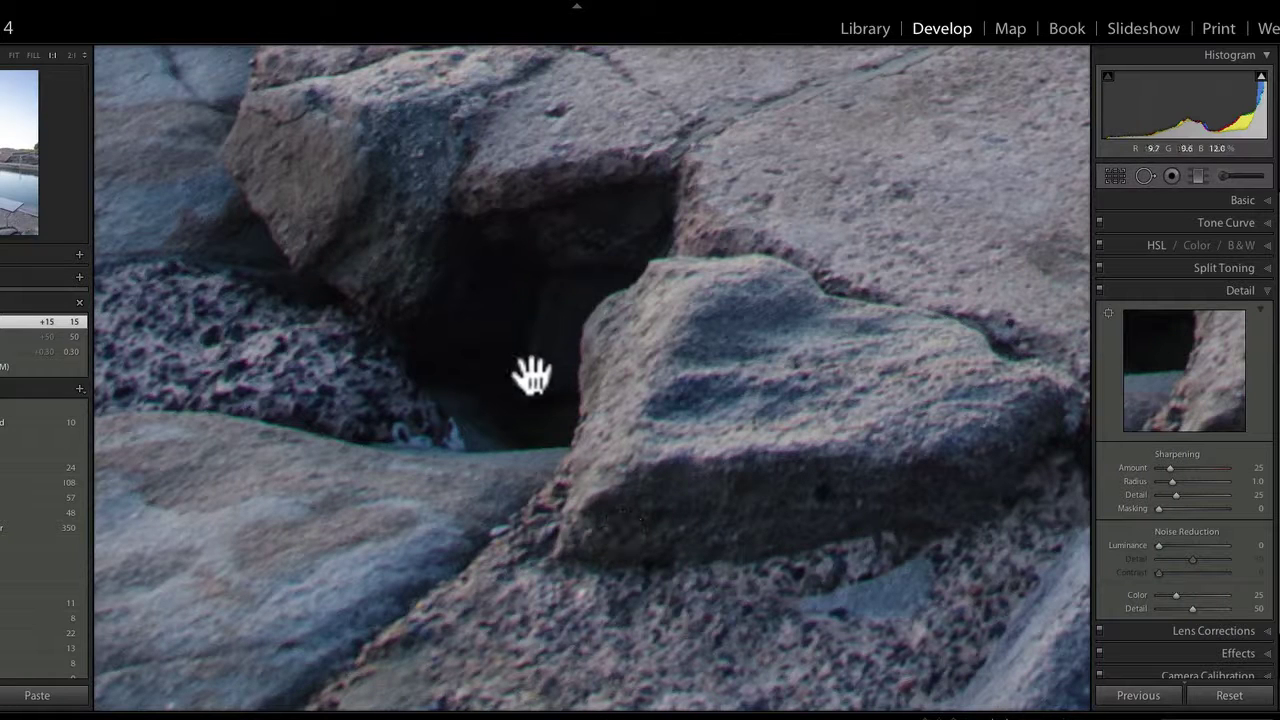
{"action": "left_click_drag", "start_coordinate": [571, 374], "coordinate": [551, 337]}
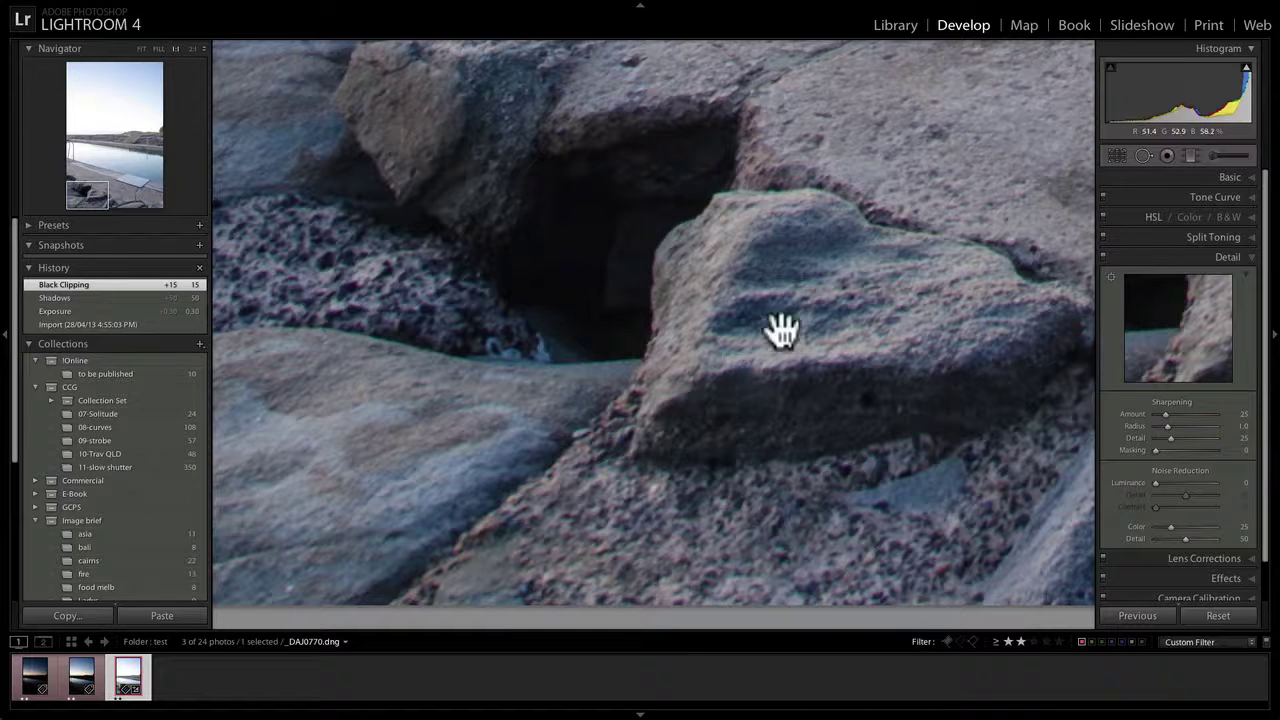
Set the luminance noise reduction to 31 with Detail 19 and check the dark crevice and surrounding rocks
{"action": "mouse_move", "coordinate": [1156, 482]}
{"action": "left_mouse_down"}
{"action": "mouse_move", "coordinate": [1168, 482]}
{"action": "mouse_move", "coordinate": [1164, 496]}
{"action": "left_mouse_up"}
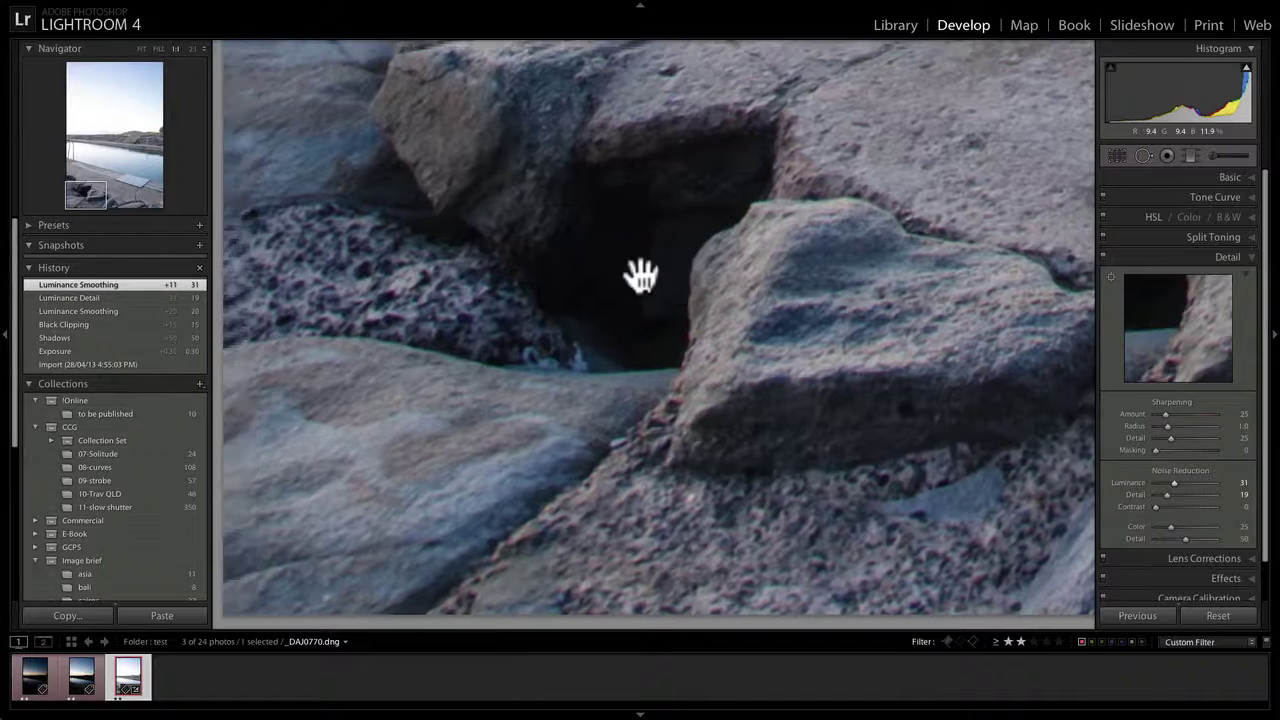
{"action": "left_click", "coordinate": [643, 277]}
{"action": "left_click", "coordinate": [531, 563]}
{"action": "left_click_drag", "start_coordinate": [1140, 350], "coordinate": [1168, 337]}
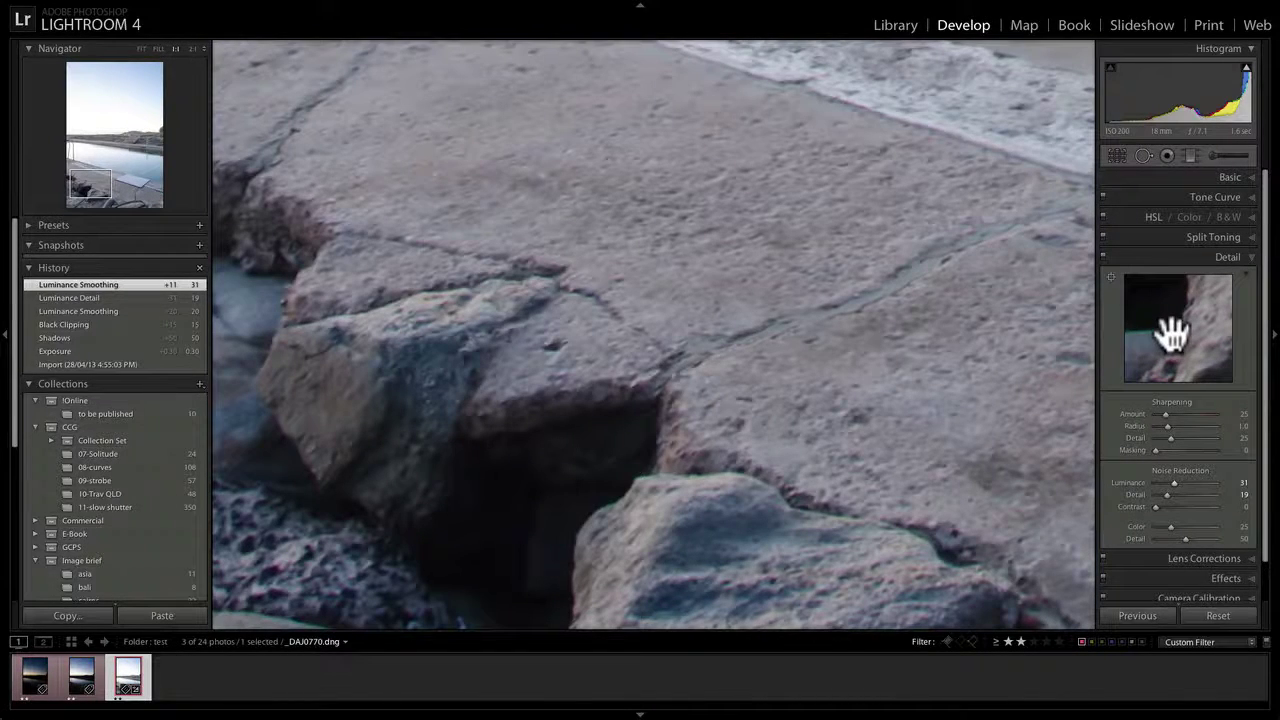
{"action": "left_click_drag", "start_coordinate": [636, 456], "coordinate": [766, 86]}
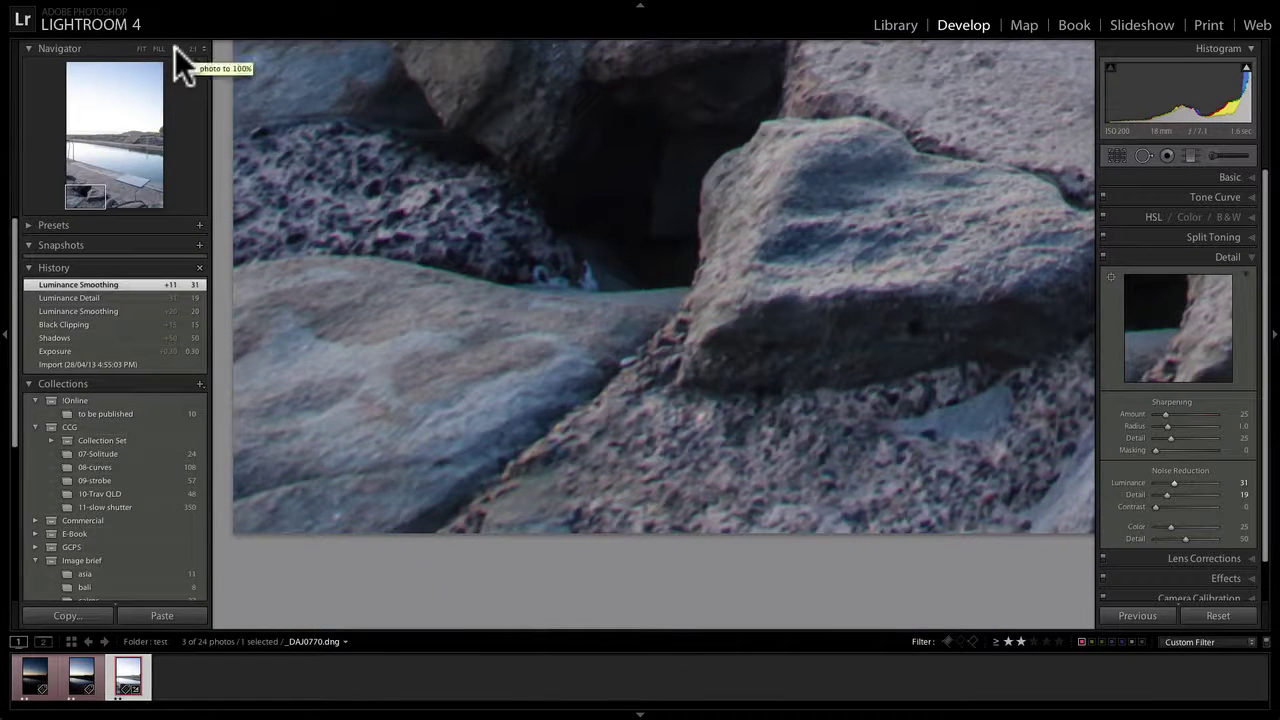
Inspect the crevice at 2:1, test luminance noise reduction at 100, and settle it at 33
{"action": "left_click", "coordinate": [193, 50]}
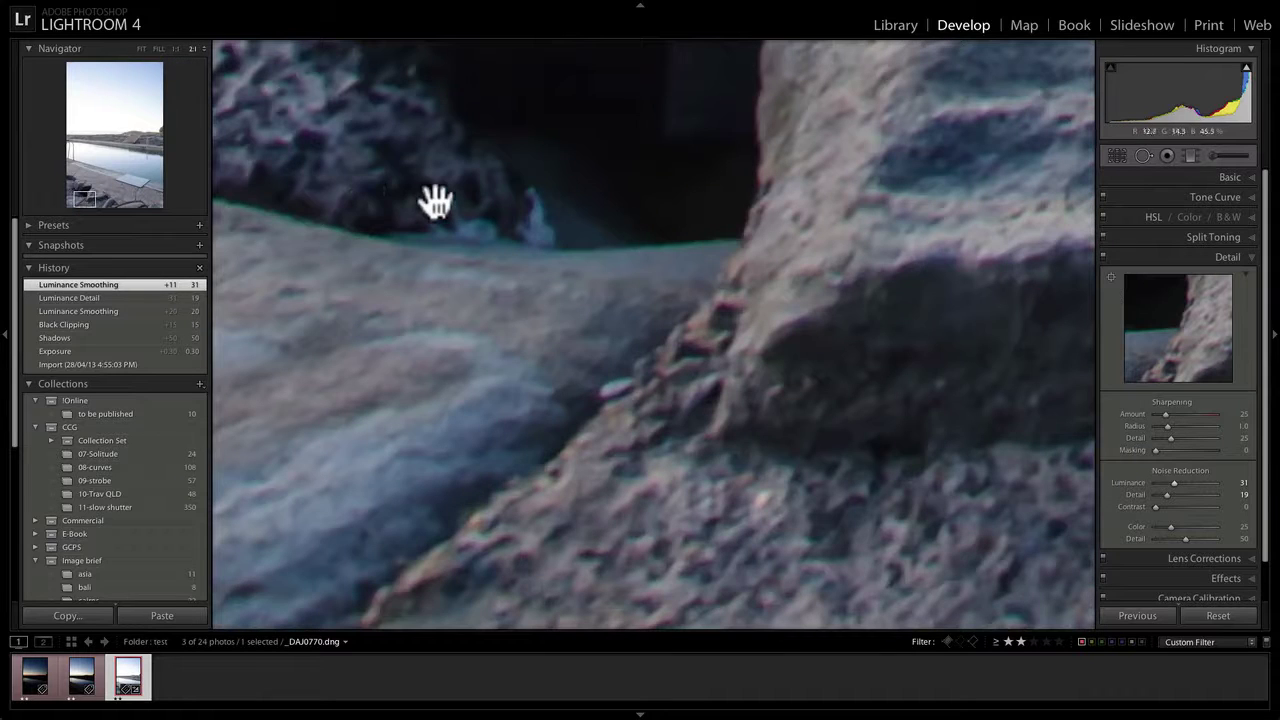
{"action": "left_click_drag", "start_coordinate": [449, 186], "coordinate": [458, 312]}
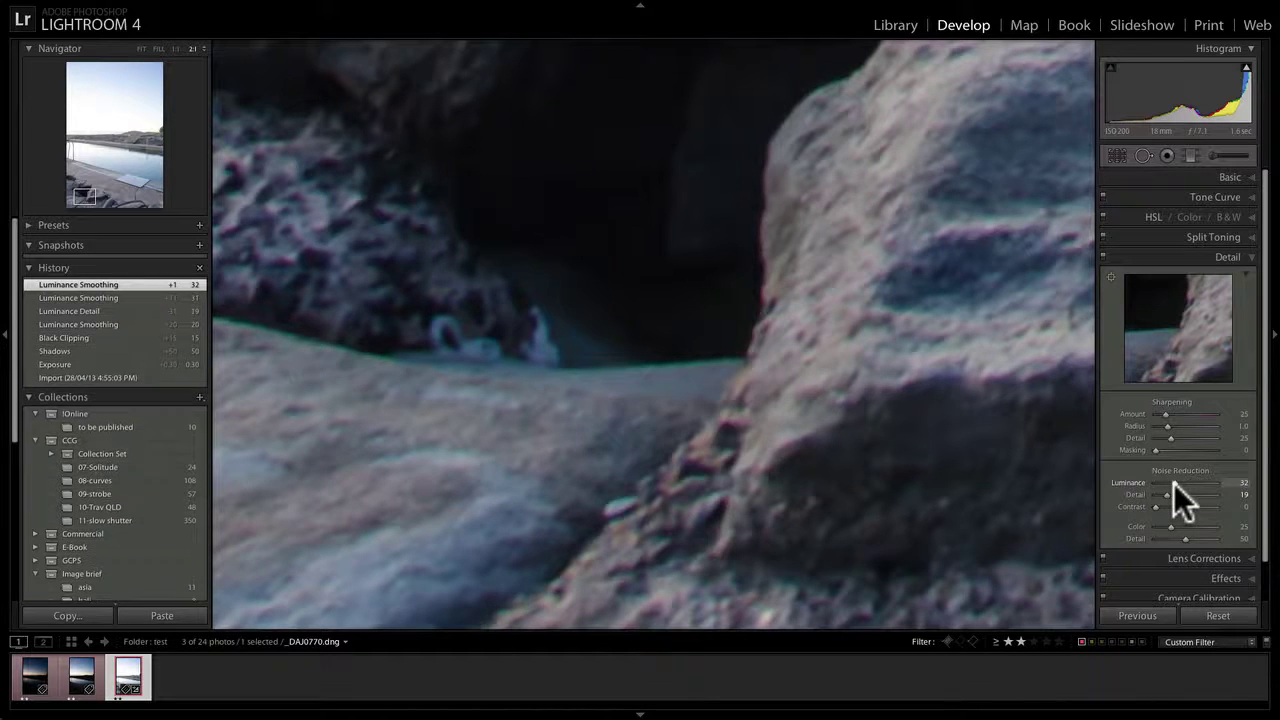
{"action": "left_click_drag", "start_coordinate": [666, 349], "coordinate": [714, 309]}
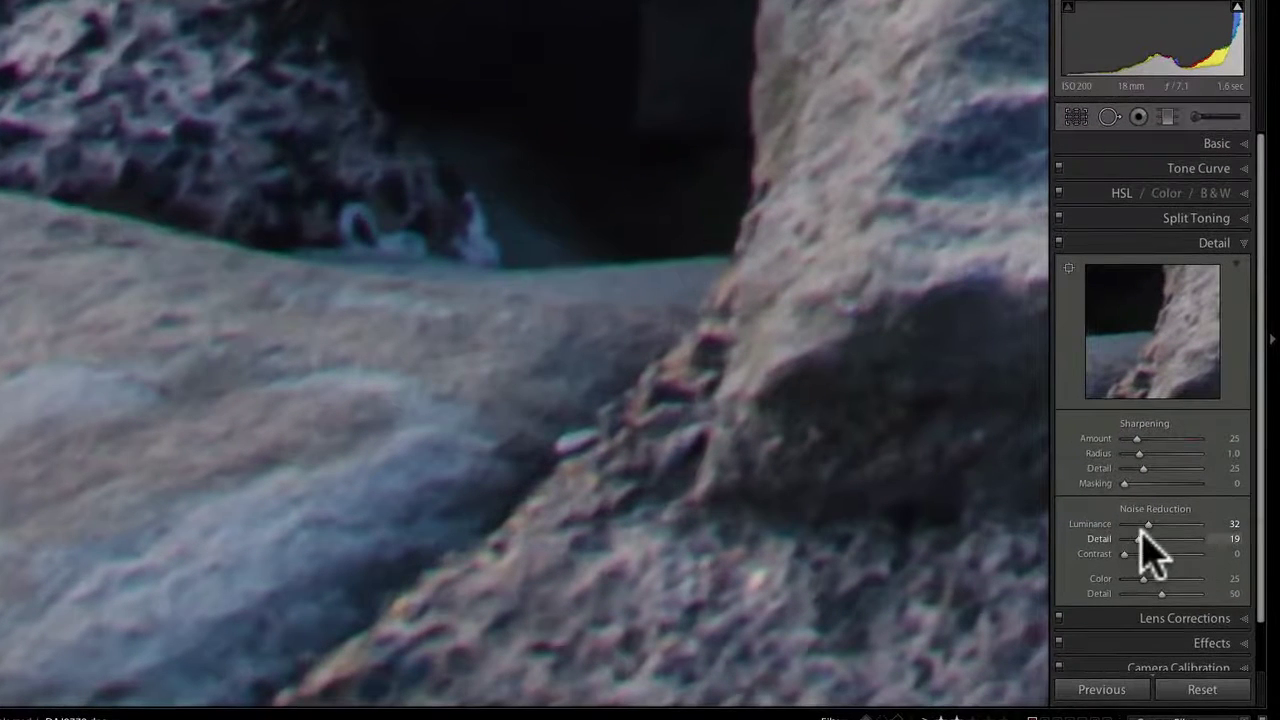
{"action": "left_click_drag", "start_coordinate": [1143, 530], "coordinate": [1216, 528]}
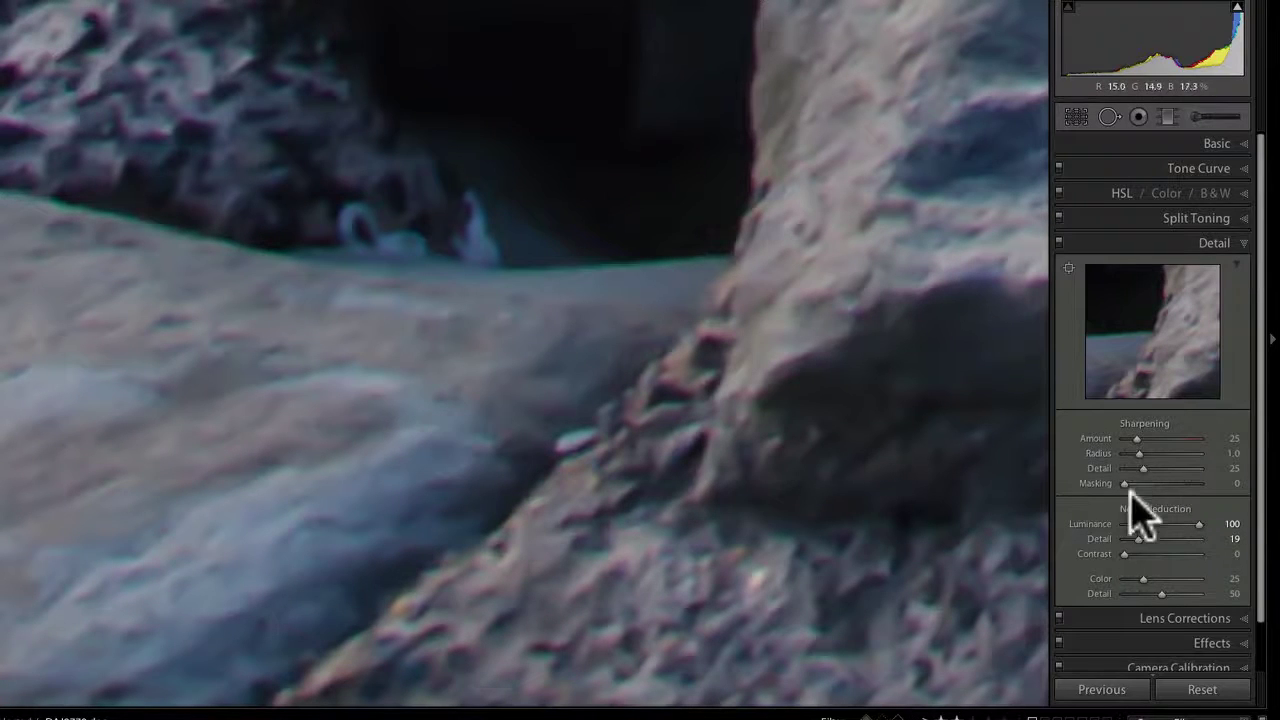
{"action": "left_click_drag", "start_coordinate": [1197, 522], "coordinate": [1146, 522]}
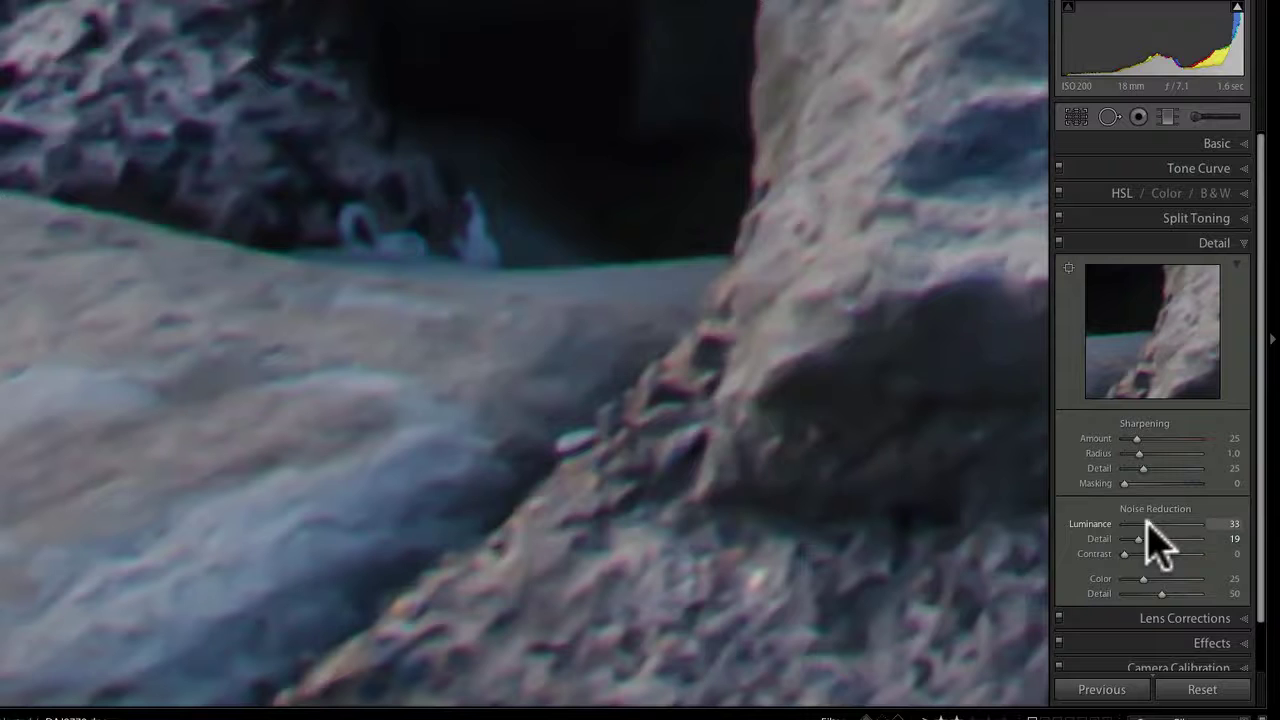
{"action": "left_click_drag", "start_coordinate": [400, 423], "coordinate": [486, 337]}
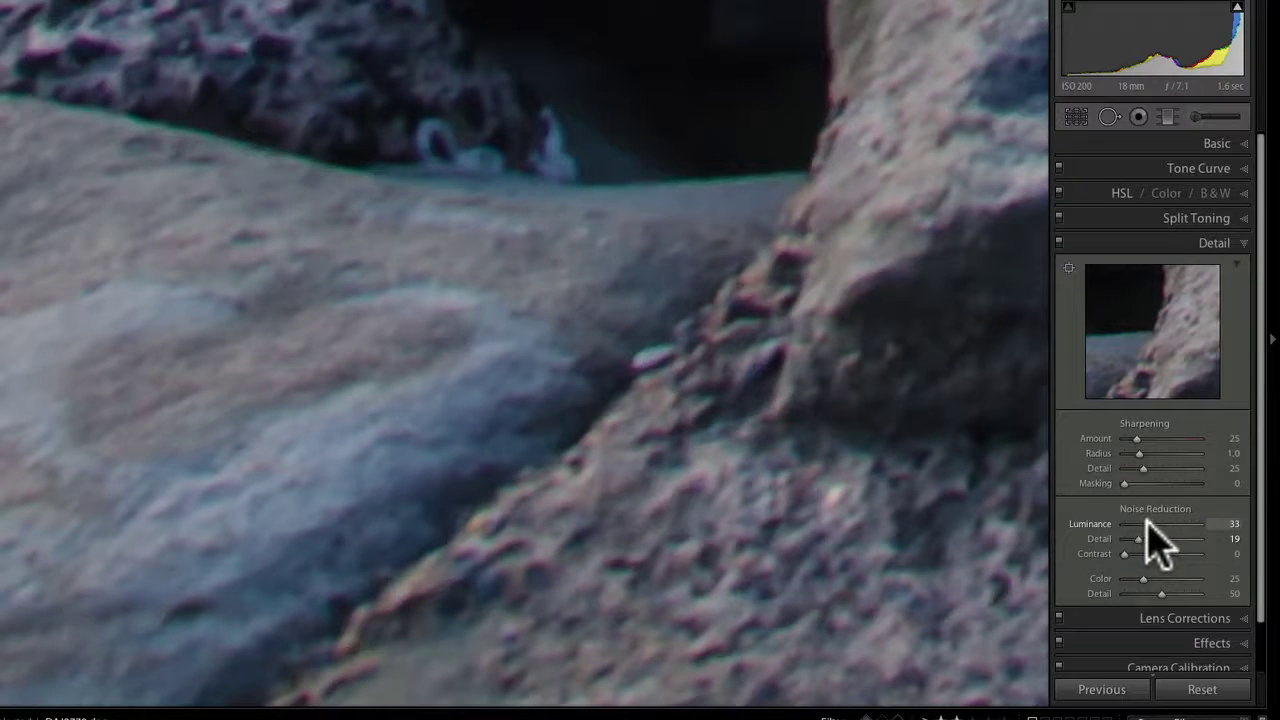
Compare the rock texture with luminance noise reduction at 0, and restore the value to 33
{"action": "left_click_drag", "start_coordinate": [1149, 524], "coordinate": [1068, 523]}
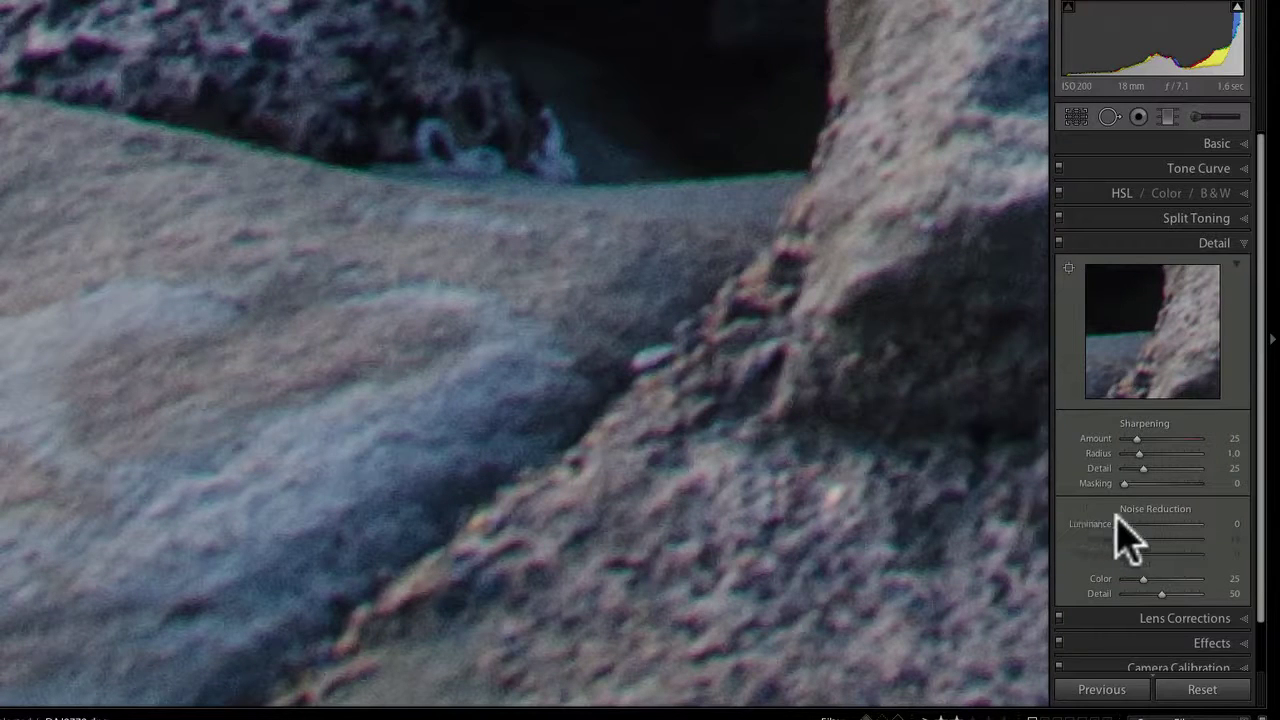
{"action": "left_click_drag", "start_coordinate": [1124, 524], "coordinate": [1149, 524]}
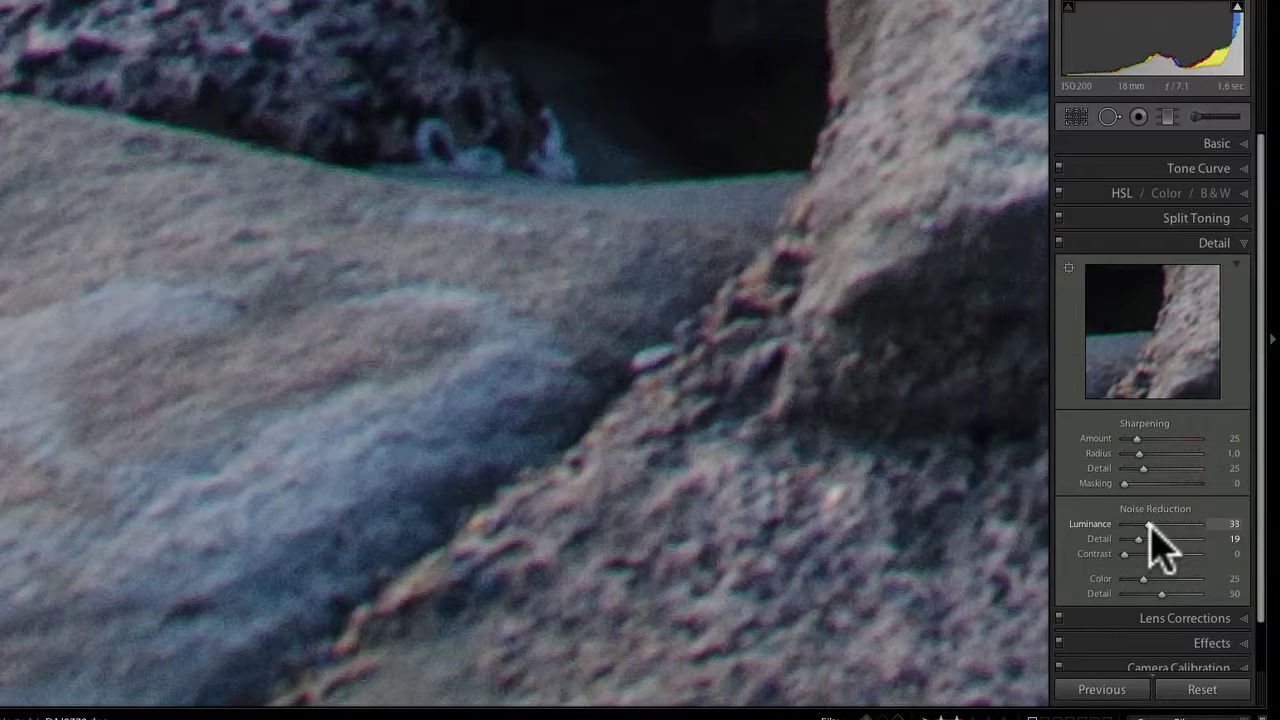
{"action": "left_click_drag", "start_coordinate": [526, 317], "coordinate": [557, 437]}
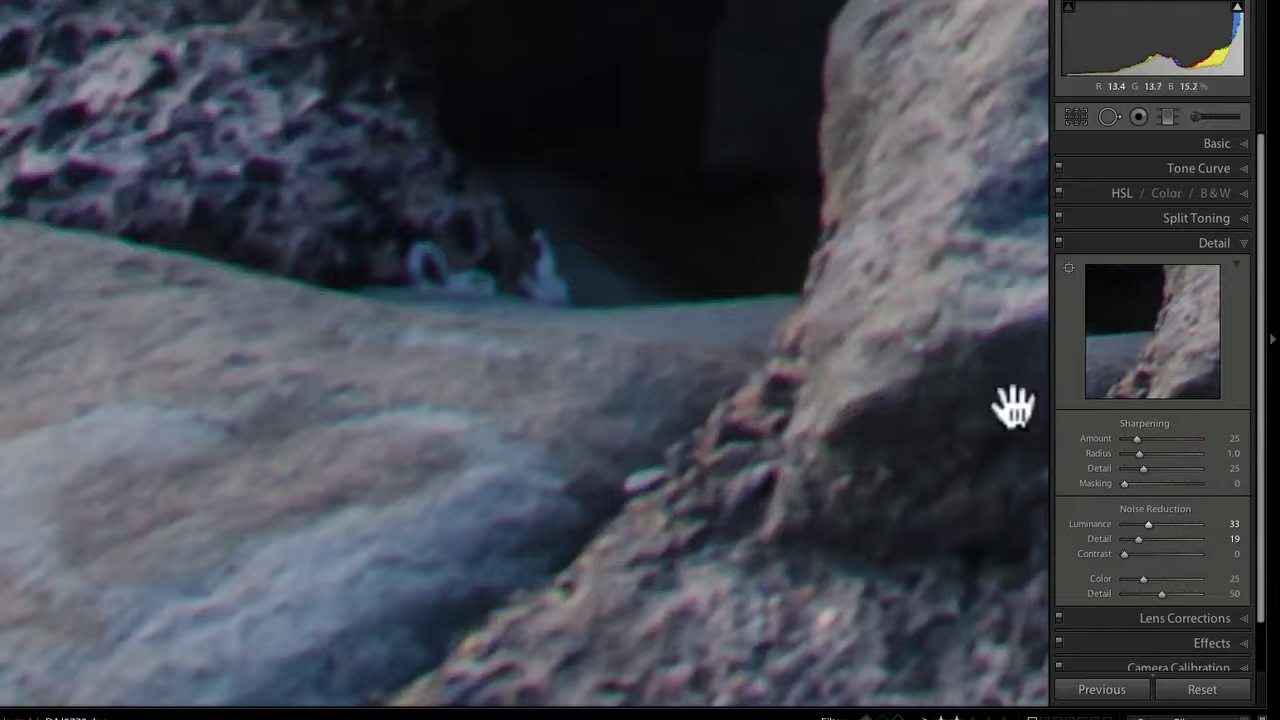
Raise the sharpening Amount to 86 and the Masking to 73
{"action": "mouse_move", "coordinate": [1134, 438]}
{"action": "left_mouse_down"}
{"action": "mouse_move", "coordinate": [1180, 440]}
{"action": "mouse_move", "coordinate": [1141, 440]}
{"action": "left_mouse_up"}
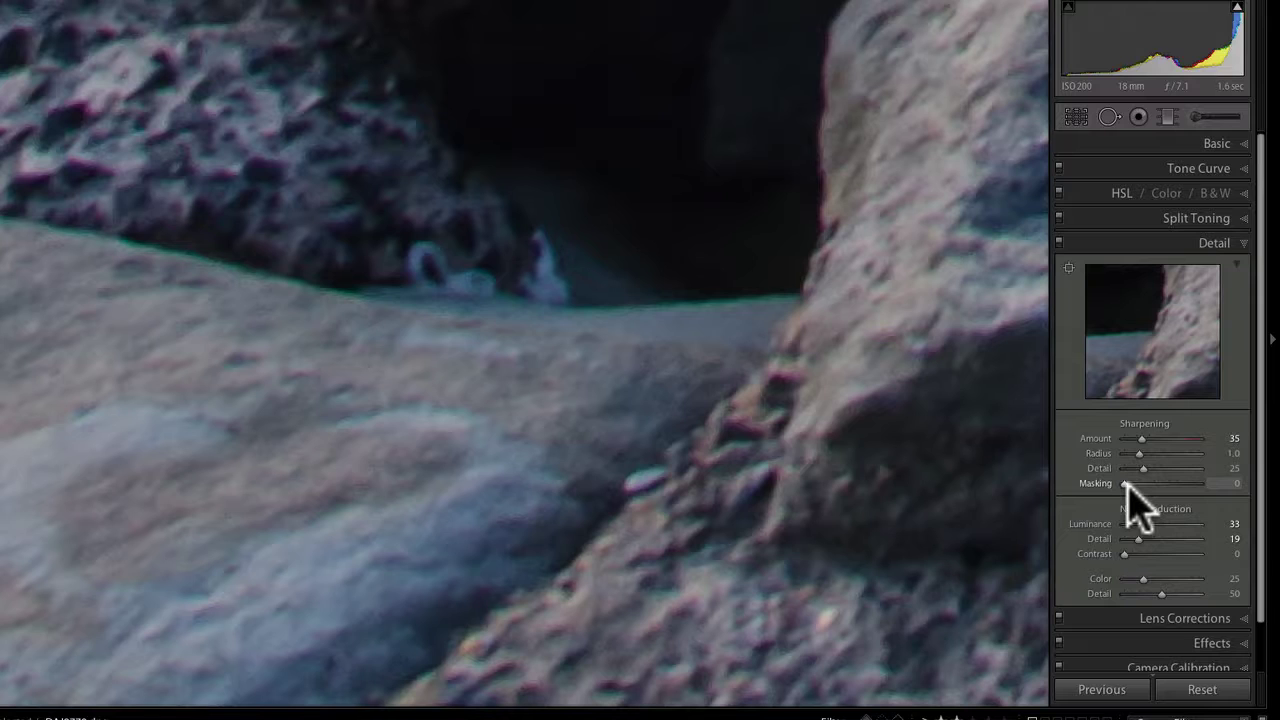
{"action": "left_click_drag", "start_coordinate": [1126, 484], "coordinate": [1178, 484]}
{"action": "left_click_drag", "start_coordinate": [1140, 438], "coordinate": [1166, 438]}
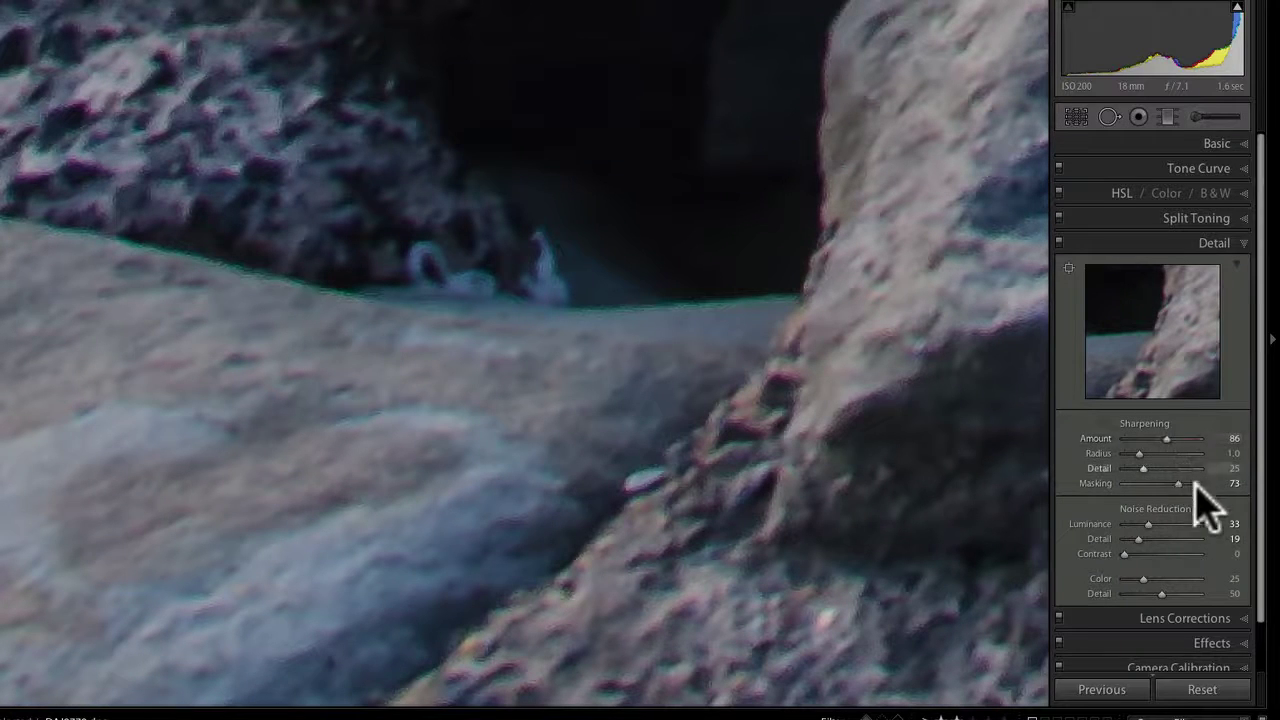
{"action": "key", "text": "Up"}
{"action": "key", "text": "Up"}
{"action": "key", "text": "Up"}
{"action": "key", "text": "Up"}
{"action": "key", "text": "Up"}
{"action": "key", "text": "Up"}
{"action": "key", "text": "Up"}
{"action": "key", "text": "Up"}
{"action": "key", "text": "Up"}
{"action": "key", "text": "Up"}
{"action": "key", "text": "Up"}
{"action": "key", "text": "Up"}
{"action": "key", "text": "Up"}
{"action": "key", "text": "Up"}
{"action": "key", "text": "Up"}
{"action": "key", "text": "Up"}
{"action": "key", "text": "Up"}
{"action": "key", "text": "Up"}
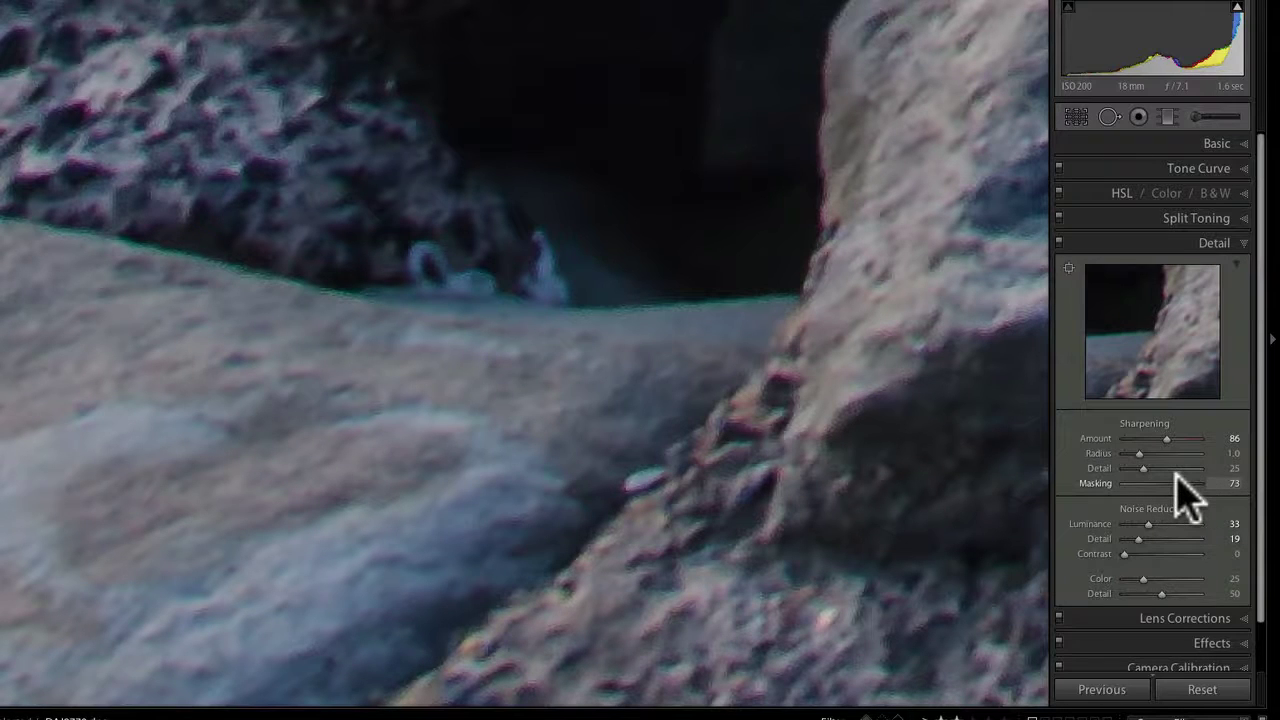
Preview the sharpening mask while setting Masking to 95, and set sharpening Amount to 72, Radius to 0.9 and Detail to 15
{"action": "left_click_drag", "start_coordinate": [1178, 483], "coordinate": [1126, 483]}
{"action": "left_click", "coordinate": [1127, 483], "text": "alt"}
{"action": "left_click_drag", "start_coordinate": [1127, 483], "coordinate": [1196, 486]}
{"action": "key", "text": "alt"}
{"action": "mouse_move", "coordinate": [1166, 437]}
{"action": "left_mouse_down"}
{"action": "mouse_move", "coordinate": [1140, 442]}
{"action": "mouse_move", "coordinate": [1181, 442]}
{"action": "mouse_move", "coordinate": [1164, 442]}
{"action": "left_mouse_up"}
{"action": "mouse_move", "coordinate": [1153, 453]}
{"action": "left_mouse_down"}
{"action": "mouse_move", "coordinate": [1140, 453]}
{"action": "mouse_move", "coordinate": [1177, 453]}
{"action": "mouse_move", "coordinate": [1114, 468]}
{"action": "mouse_move", "coordinate": [1134, 467]}
{"action": "left_mouse_up"}
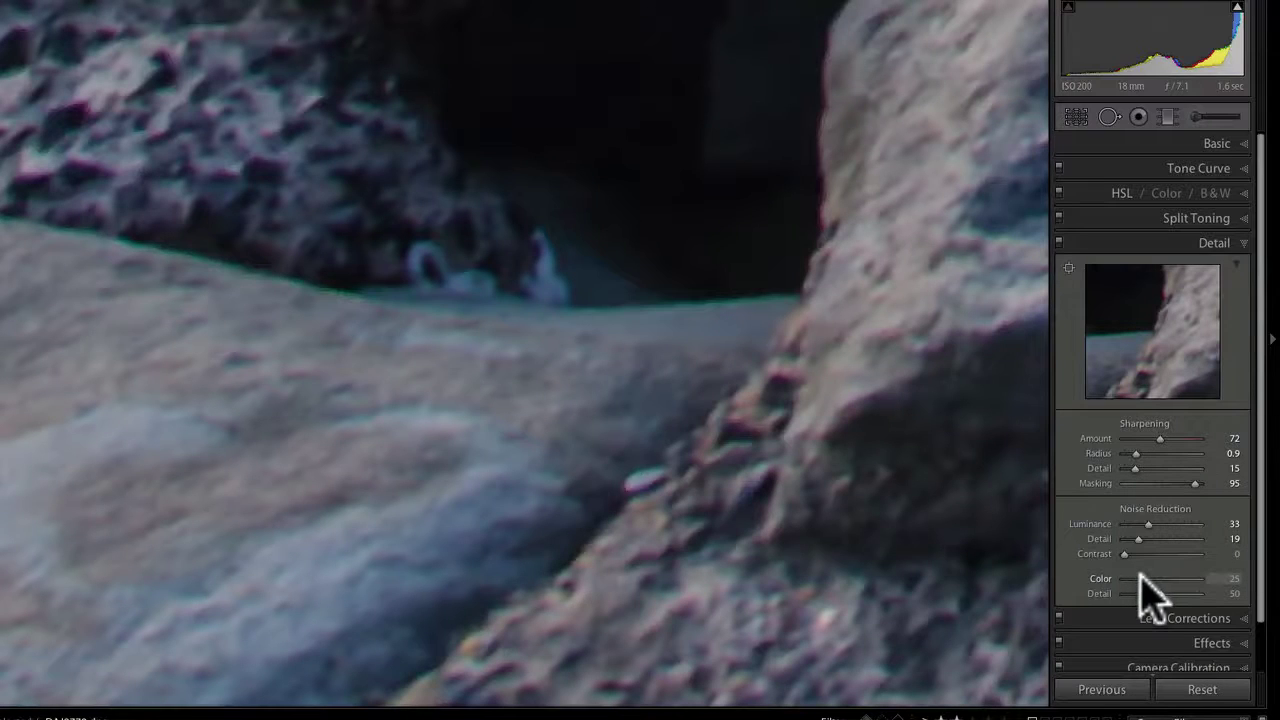
Set the color noise reduction to 49 and check the dark crevice up close against the full image
{"action": "left_click_drag", "start_coordinate": [1141, 580], "coordinate": [1160, 581]}
{"action": "left_click", "coordinate": [371, 623]}
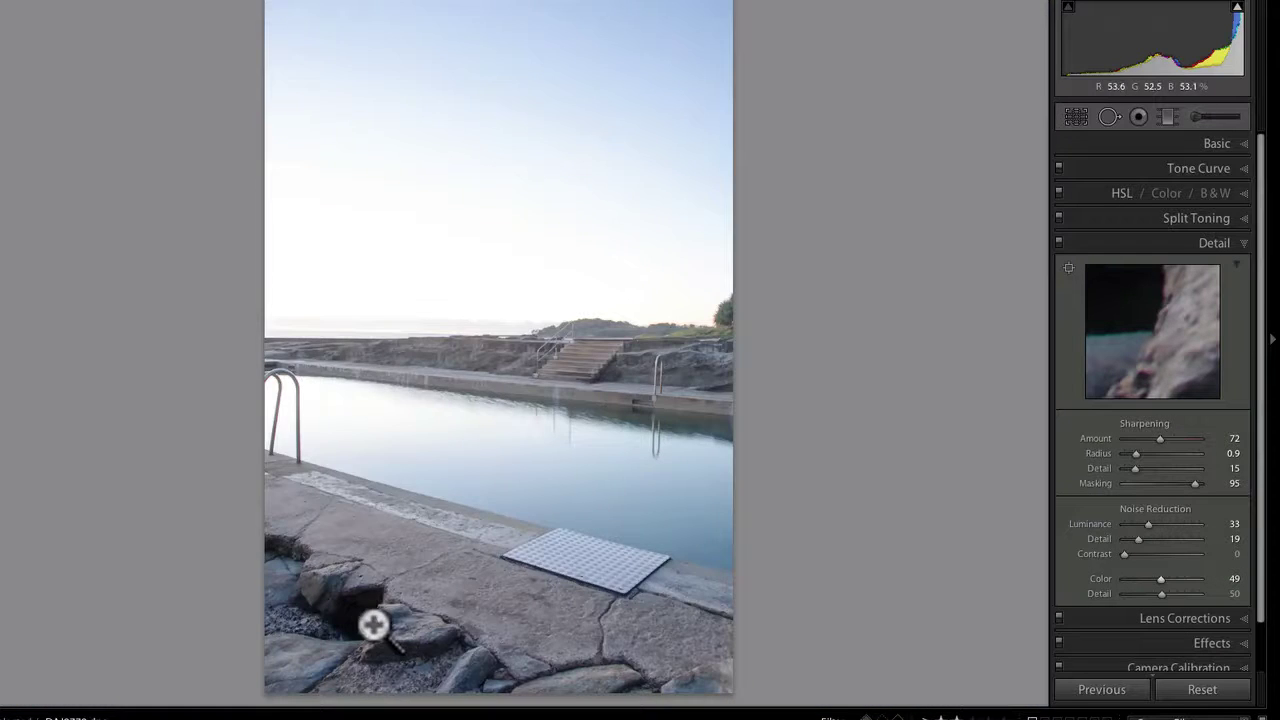
{"action": "left_click", "coordinate": [371, 623]}
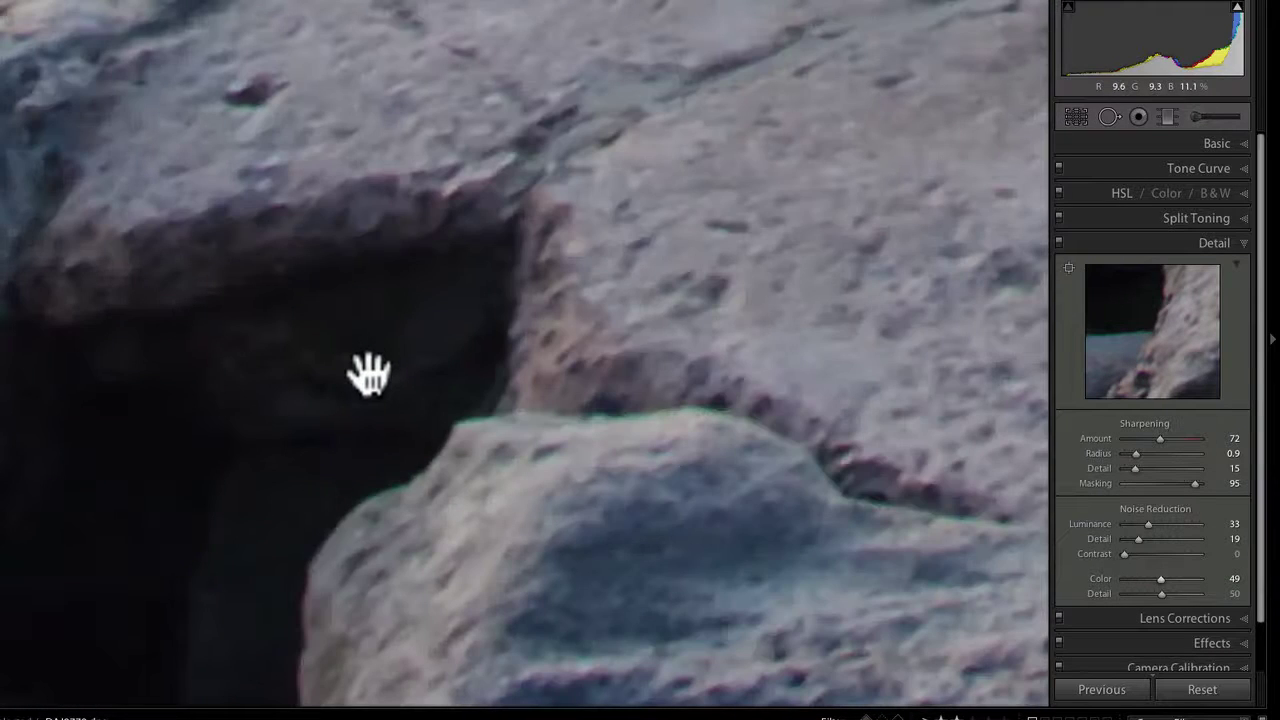
{"action": "left_click", "coordinate": [440, 410]}
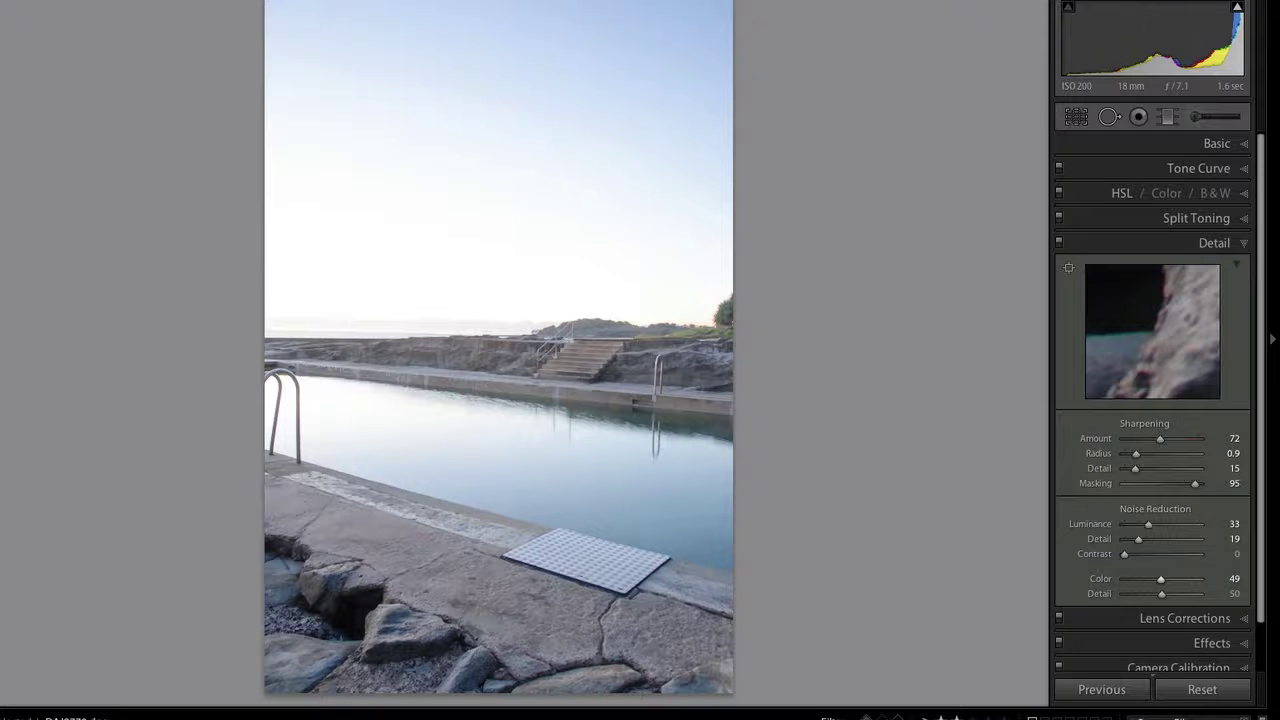
Examine the foreground rocks up close and the edges of the pool handrail at 2:1 for color fringing
{"action": "key", "text": "z"}
{"action": "left_click_drag", "start_coordinate": [363, 234], "coordinate": [680, 349]}
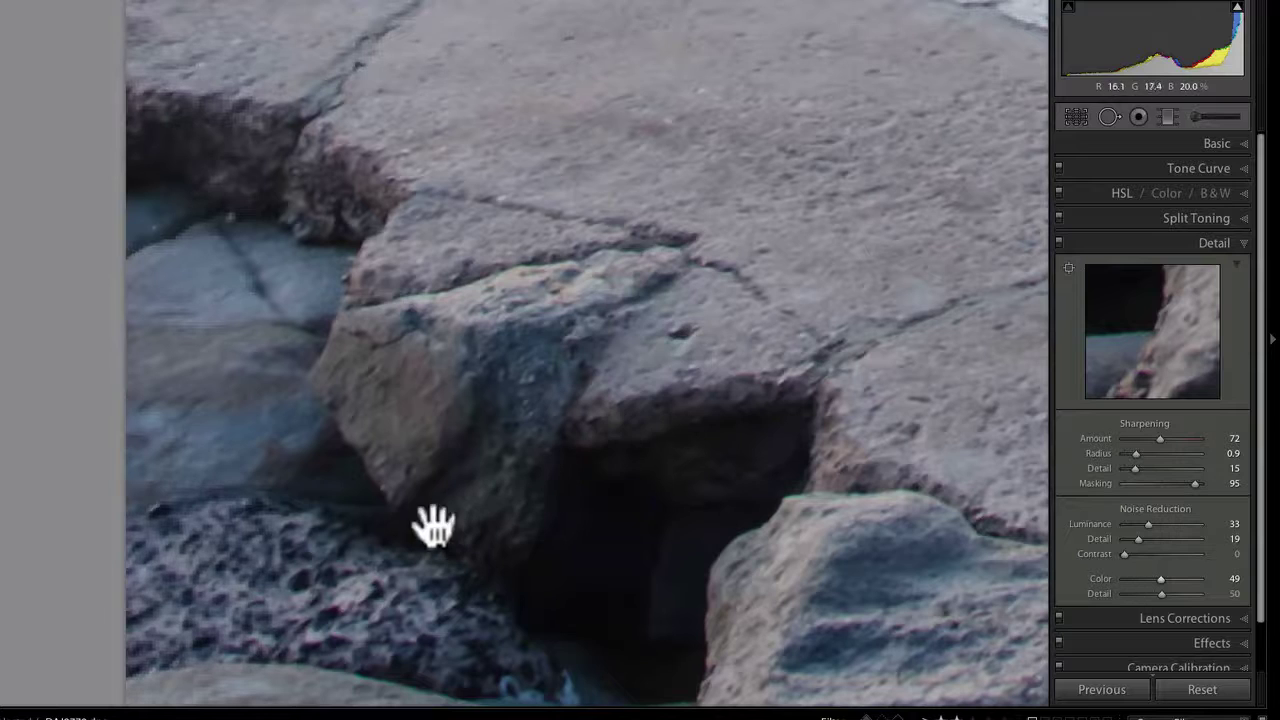
{"action": "left_click_drag", "start_coordinate": [360, 216], "coordinate": [720, 600]}
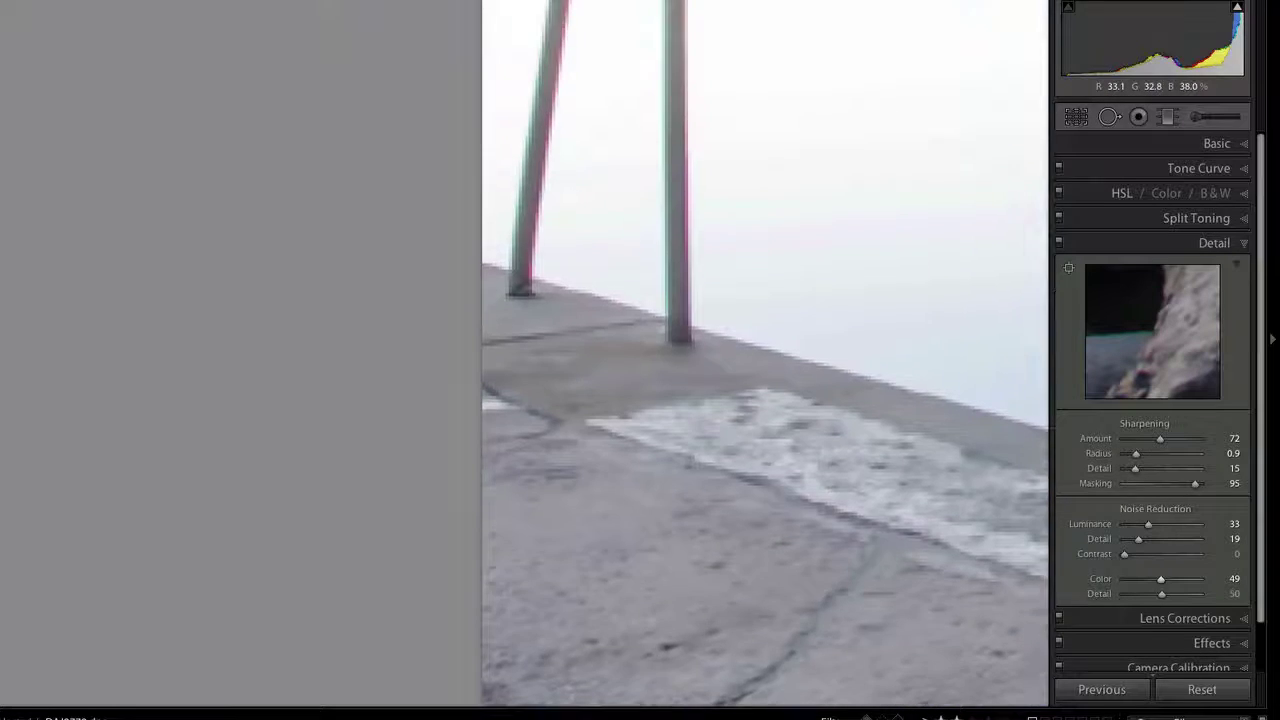
{"action": "left_click_drag", "start_coordinate": [835, 352], "coordinate": [808, 263]}
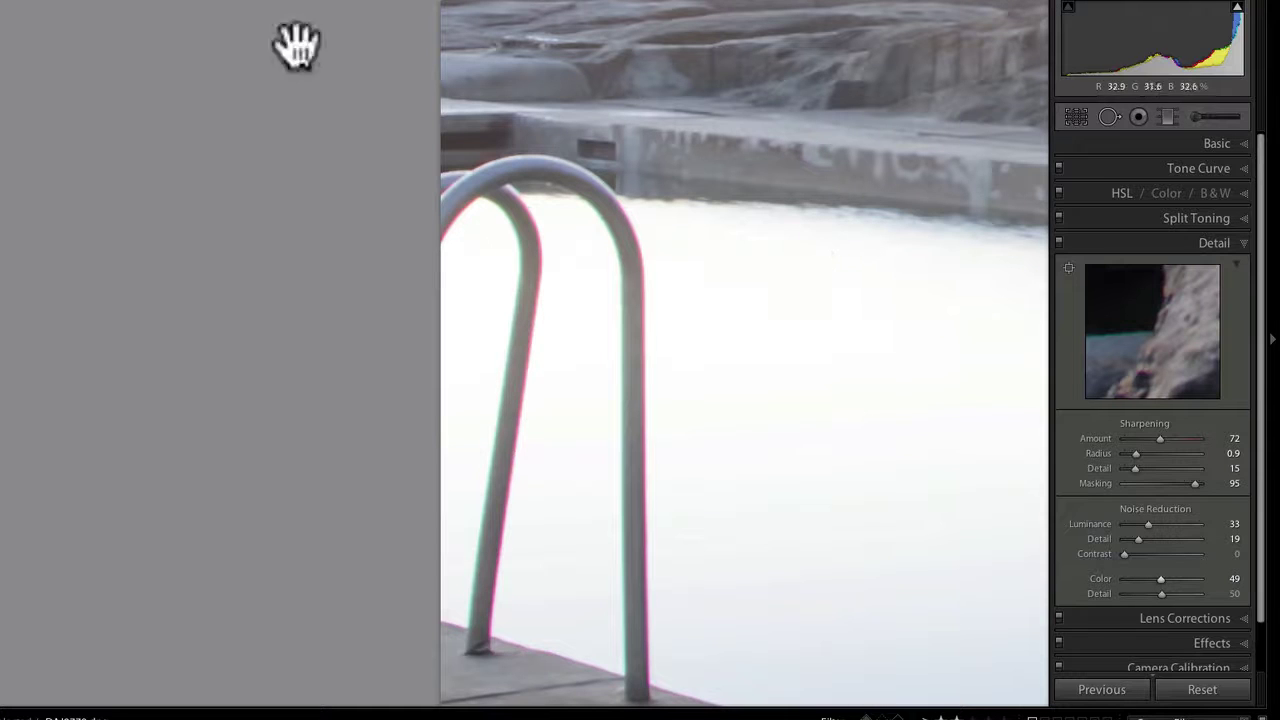
{"action": "key", "text": "ctrl+equal"}
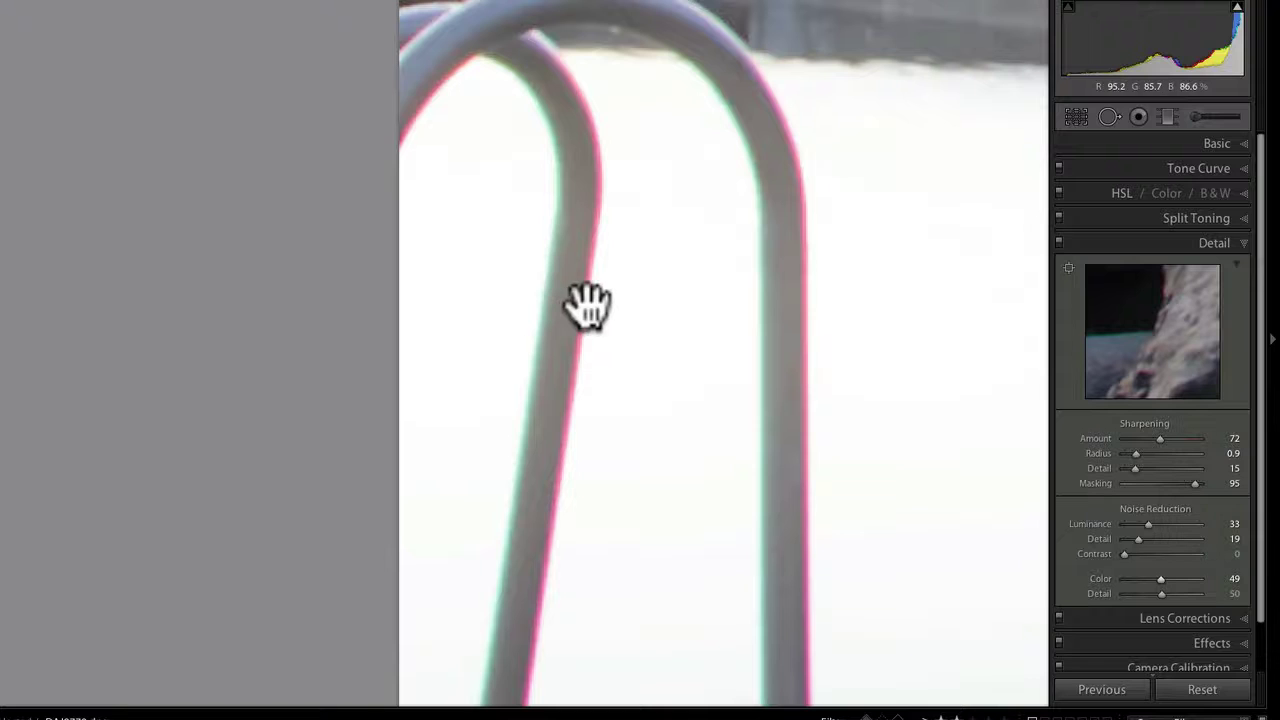
{"action": "left_click_drag", "start_coordinate": [643, 283], "coordinate": [340, 231]}
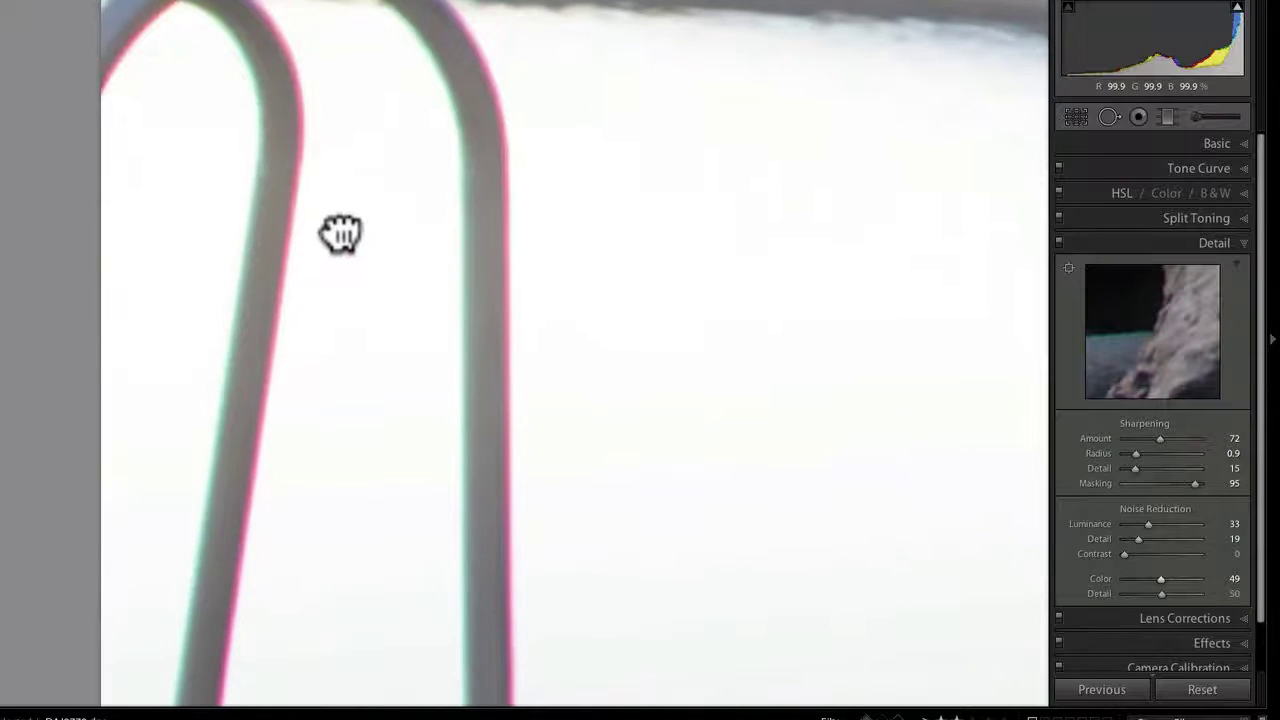
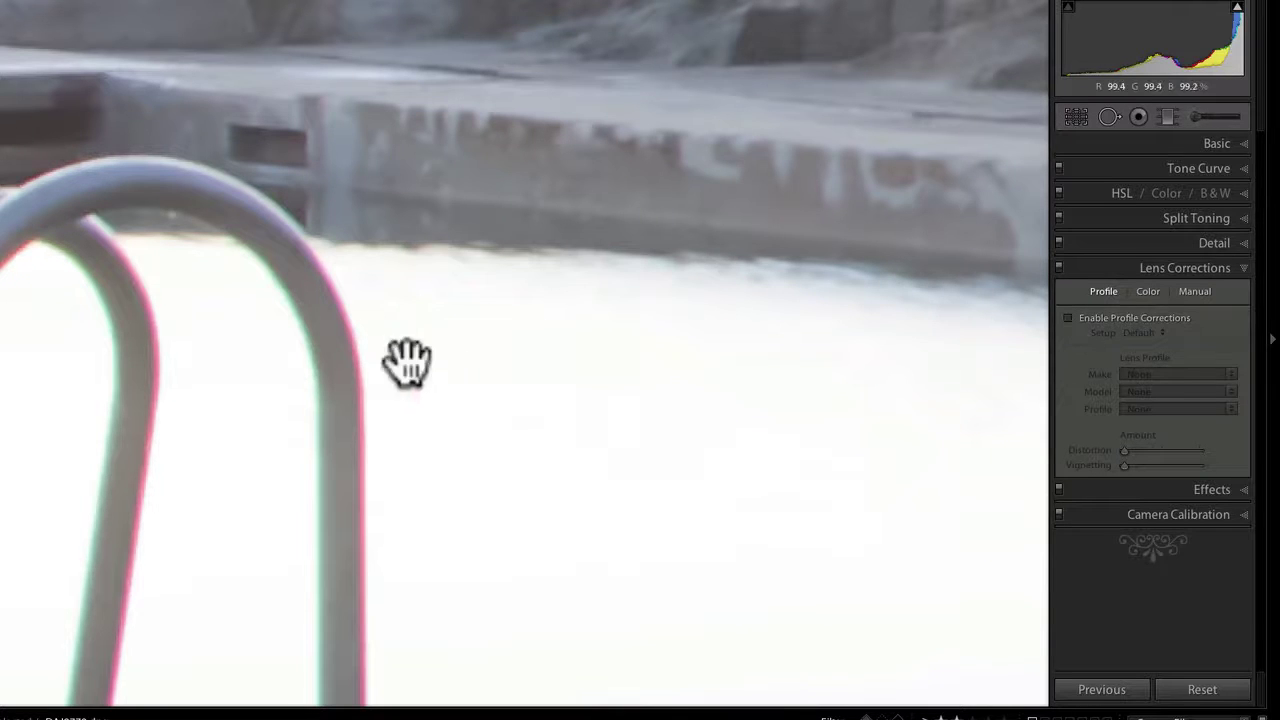
Enable lens profile corrections on the brightest exposure with the pool handrail in close view
{"action": "left_click_drag", "start_coordinate": [380, 370], "coordinate": [1086, 320]}
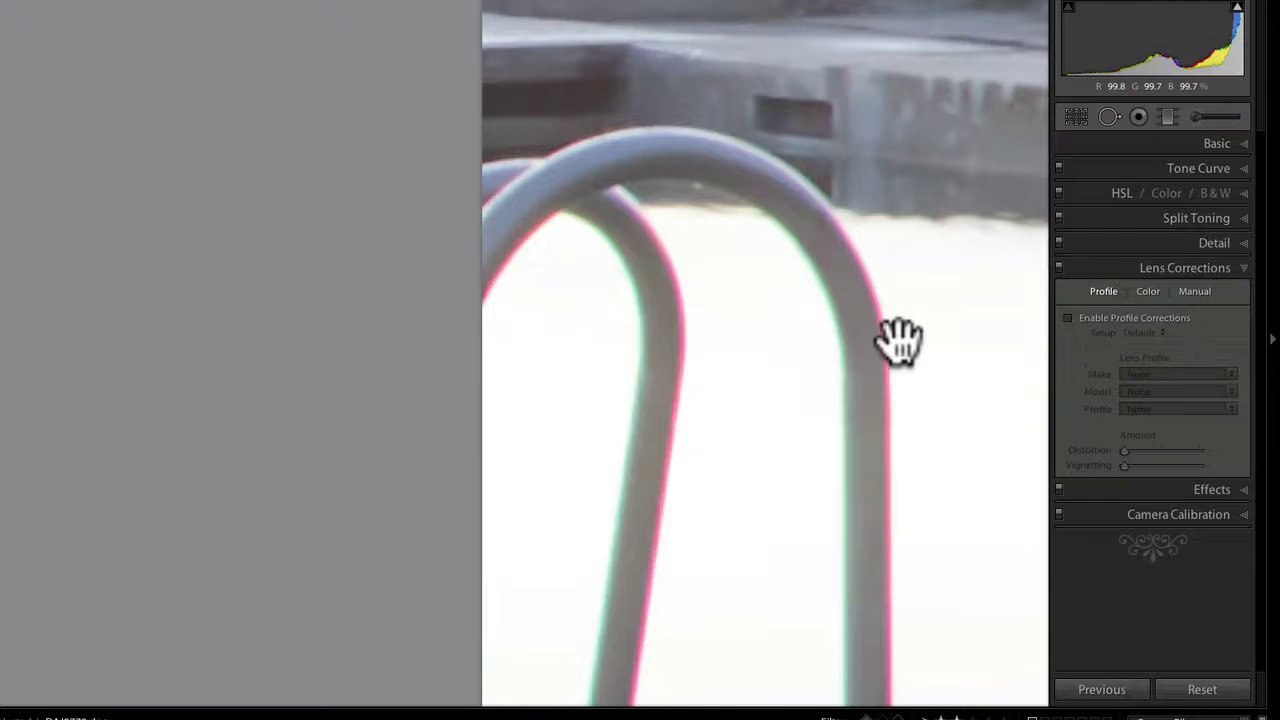
{"action": "left_click_drag", "start_coordinate": [900, 343], "coordinate": [970, 388]}
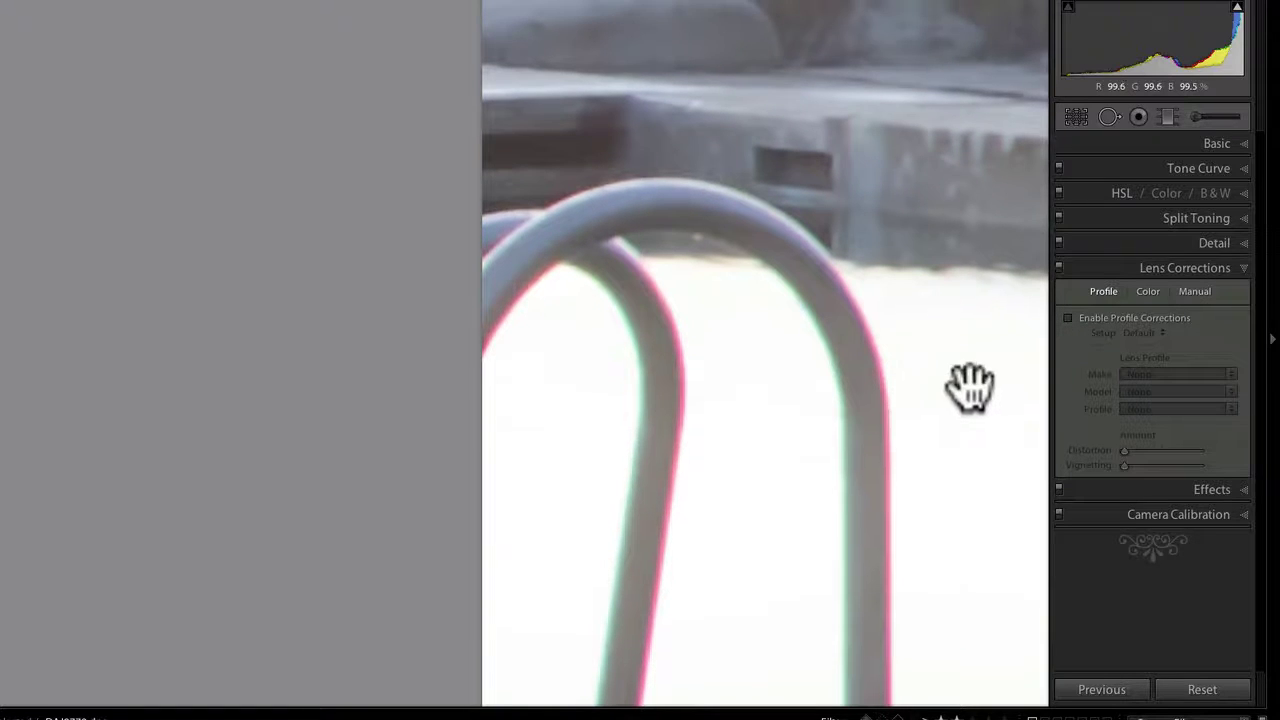
{"action": "left_click", "coordinate": [1068, 318]}
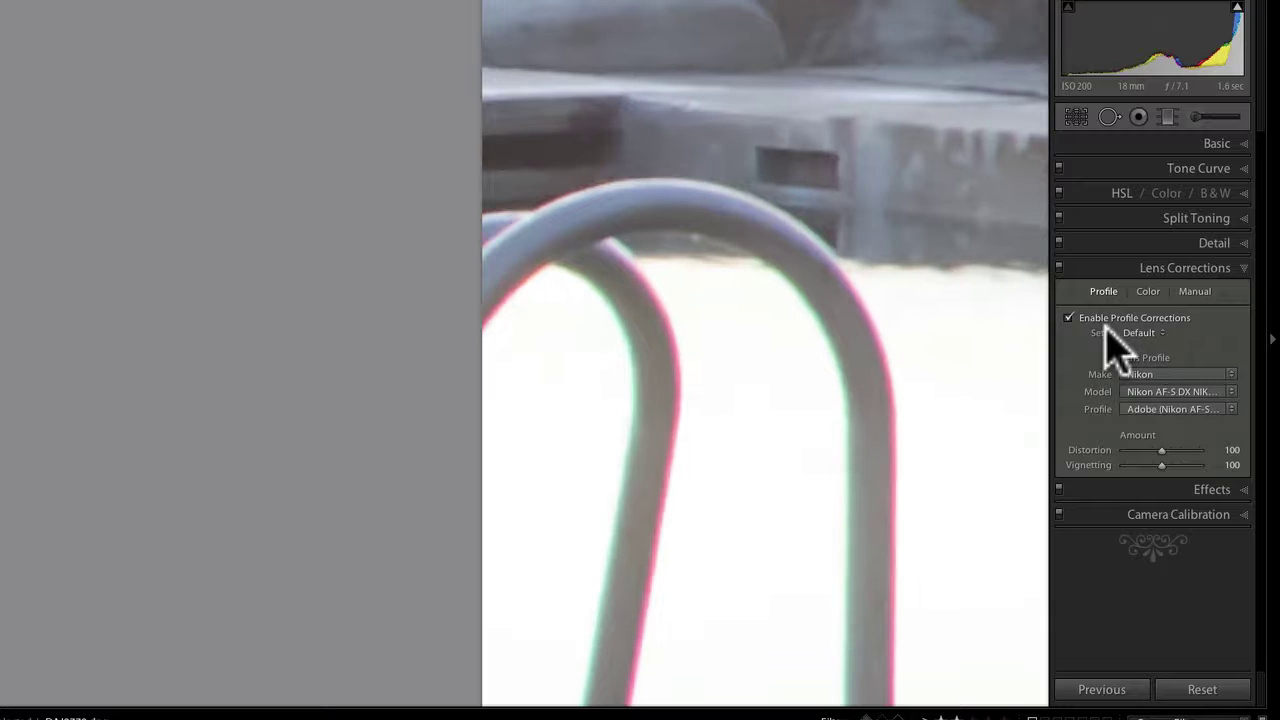
Check the lens model and profile choices, keeping the Nikon AF-S DX NIKKOR 18-200mm f/3.5-5.6G ED VR II and its Adobe profile
{"action": "left_click", "coordinate": [1168, 392]}
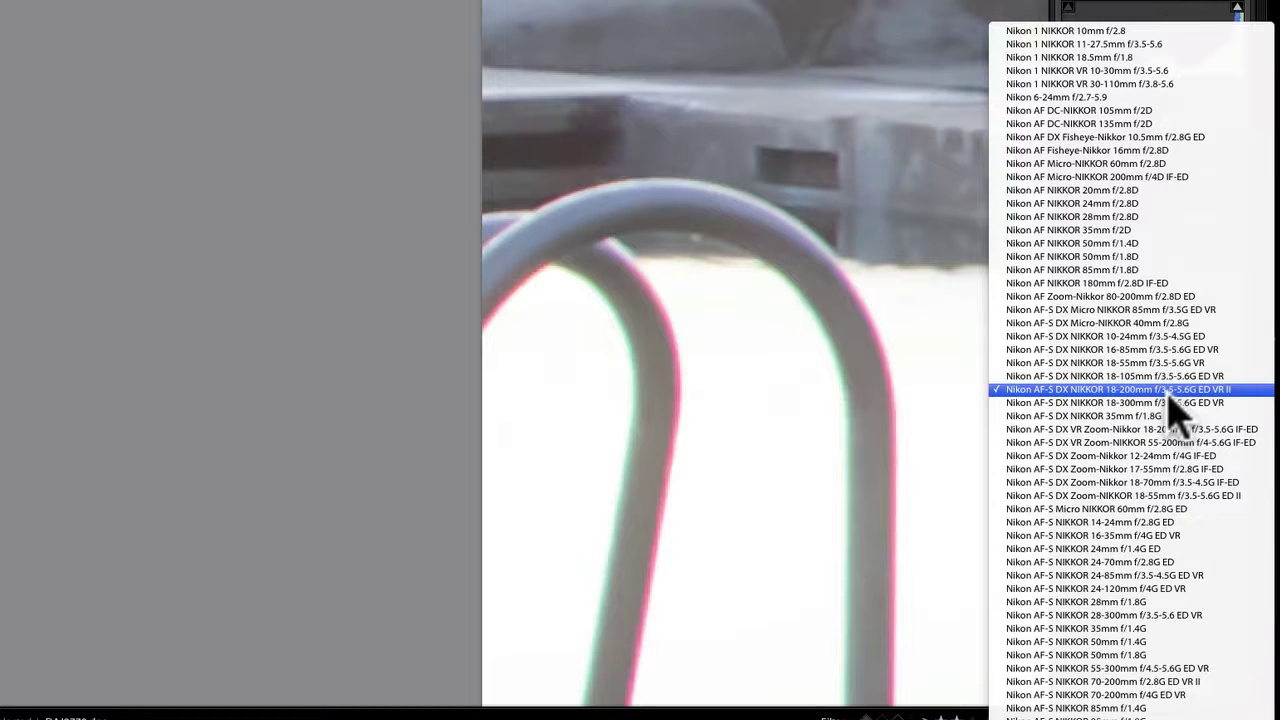
{"action": "left_click", "coordinate": [1168, 392]}
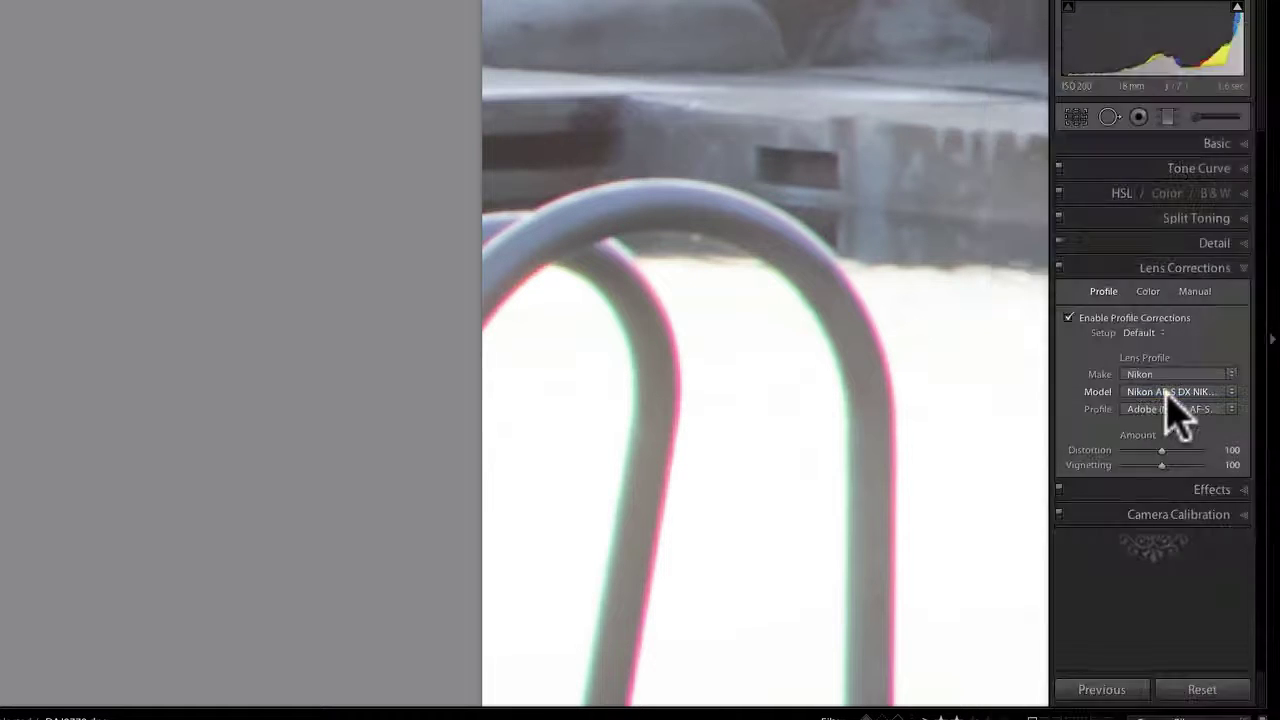
{"action": "left_click", "coordinate": [1178, 410]}
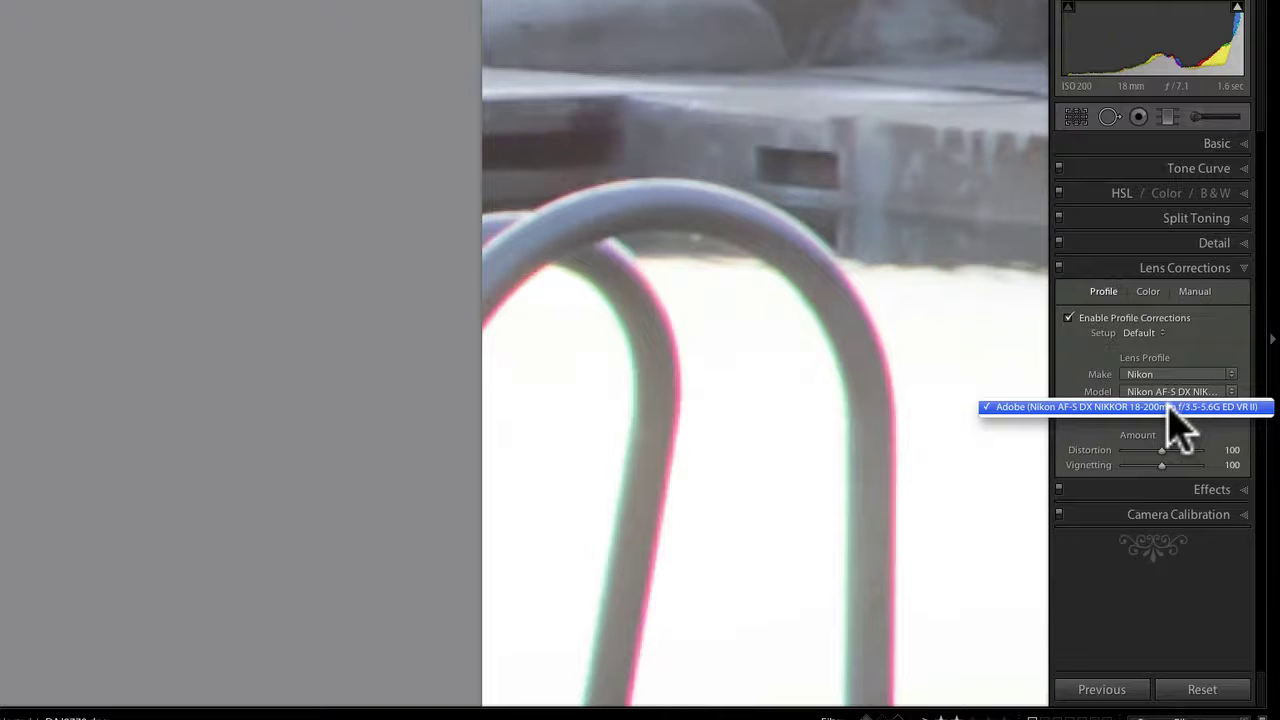
{"action": "left_click", "coordinate": [1168, 407]}
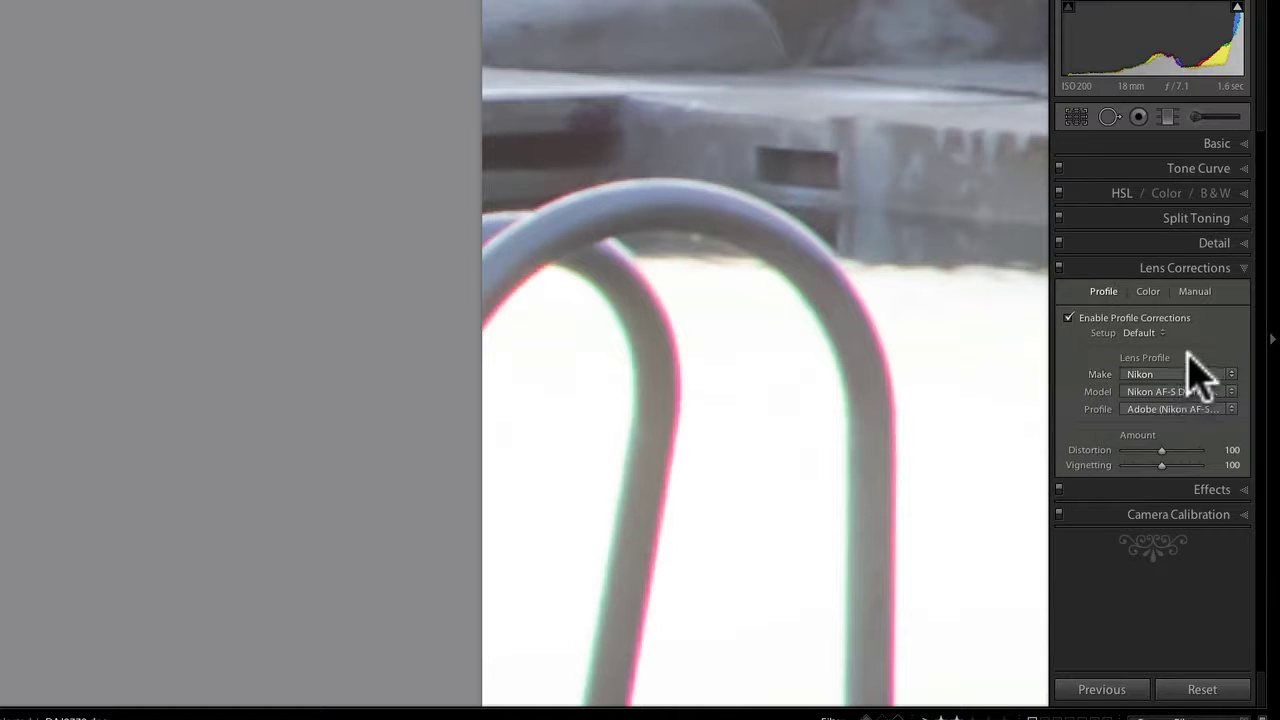
Compare the brightest exposure with and without lens profile corrections, in close view and as a full image, leaving them enabled
{"action": "left_click", "coordinate": [1068, 318]}
{"action": "left_click", "coordinate": [1070, 318]}
{"action": "left_click", "coordinate": [920, 343]}
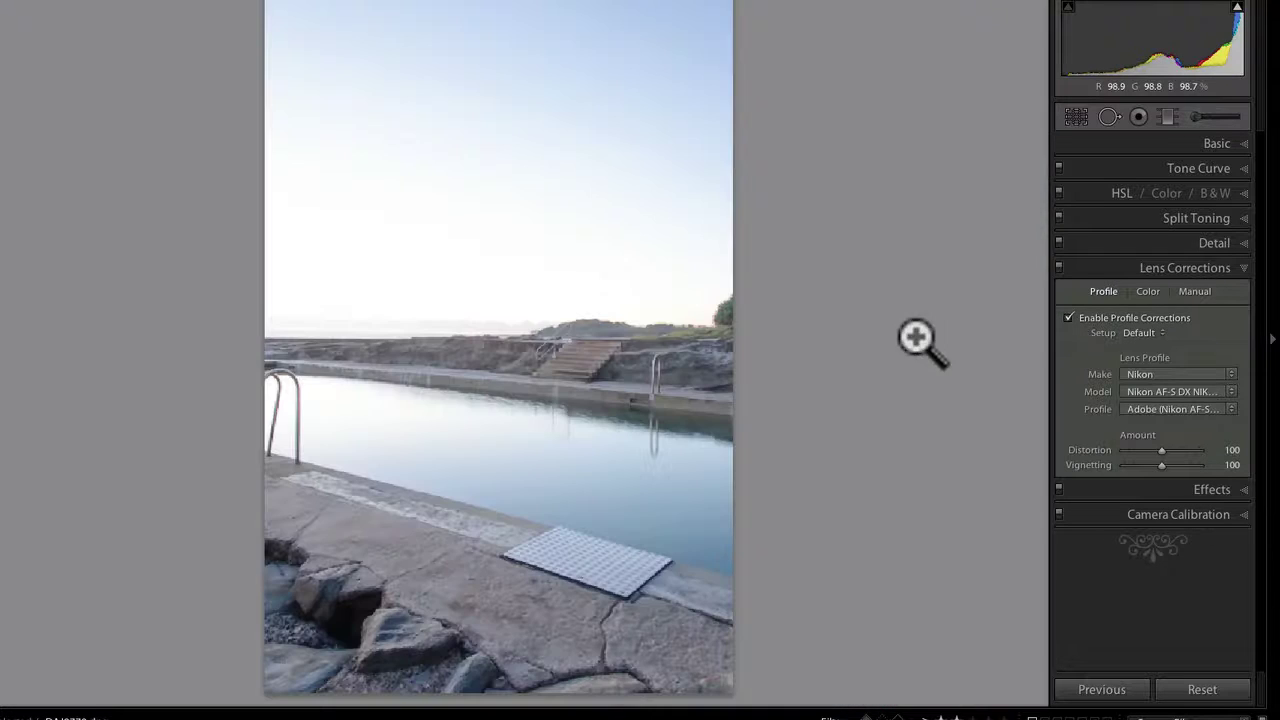
{"action": "left_click", "coordinate": [1067, 318]}
{"action": "left_click", "coordinate": [1068, 318]}
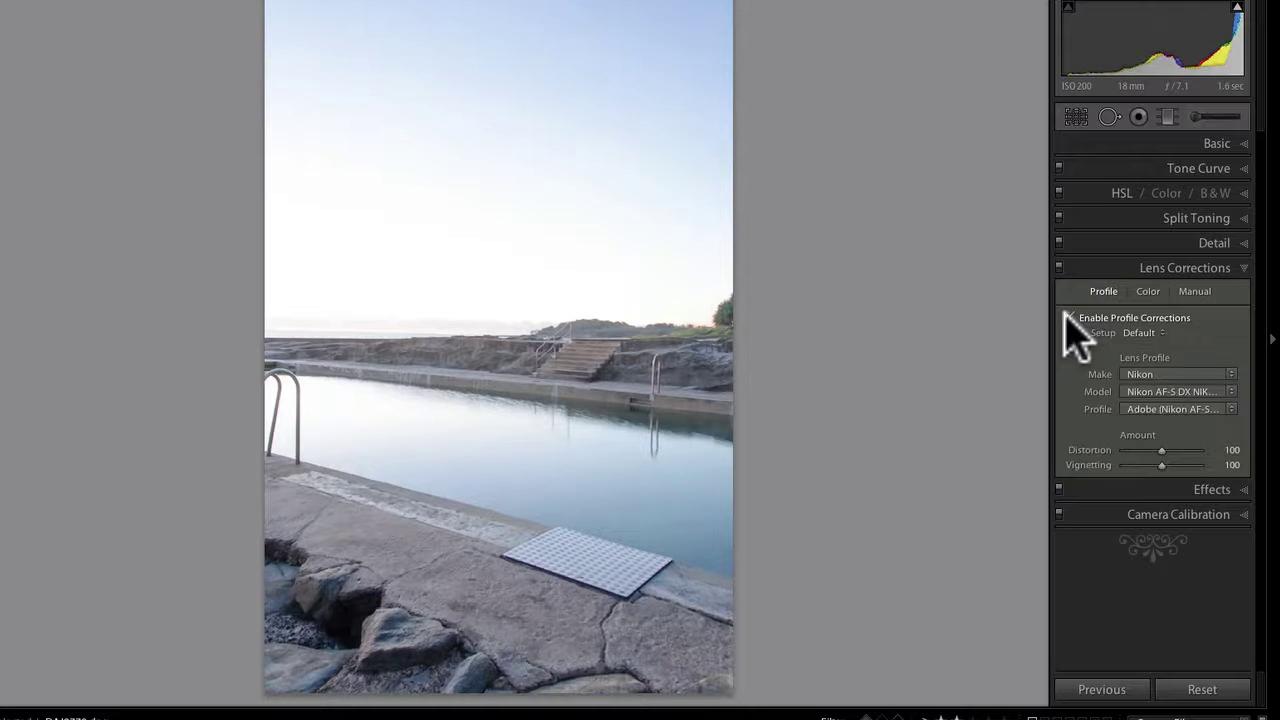
{"action": "left_click", "coordinate": [1067, 318]}
{"action": "left_click", "coordinate": [1068, 320]}
{"action": "left_click", "coordinate": [1068, 318]}
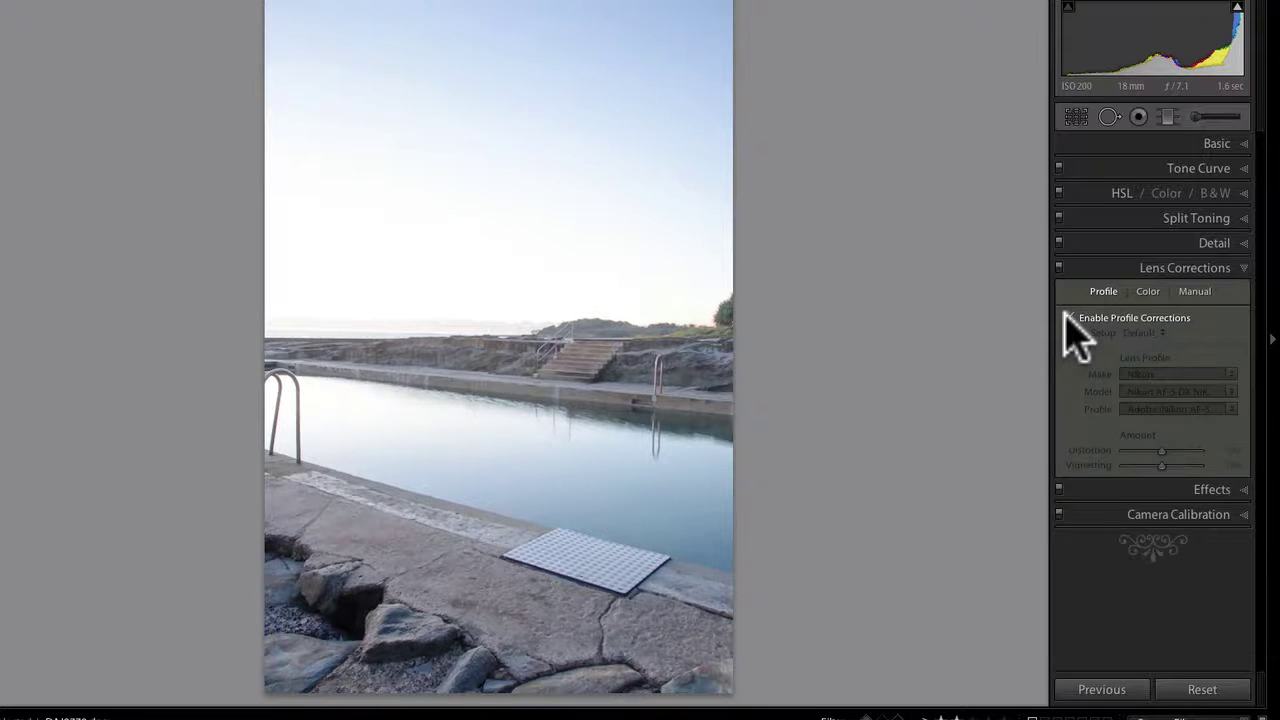
{"action": "left_click", "coordinate": [1068, 318]}
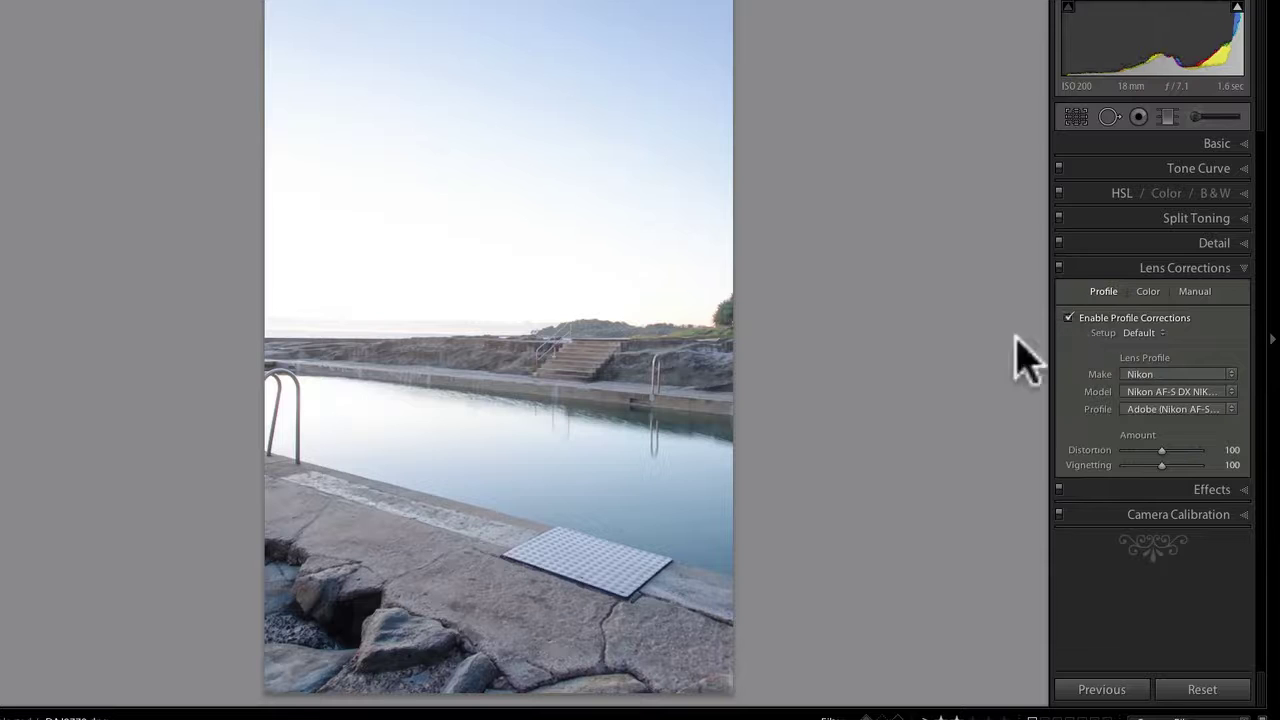
Remove chromatic aberration while viewing the handrail edges, and set the Defringe Purple Hue to 44/72 and Green Hue to 47/64
{"action": "left_click", "coordinate": [303, 423]}
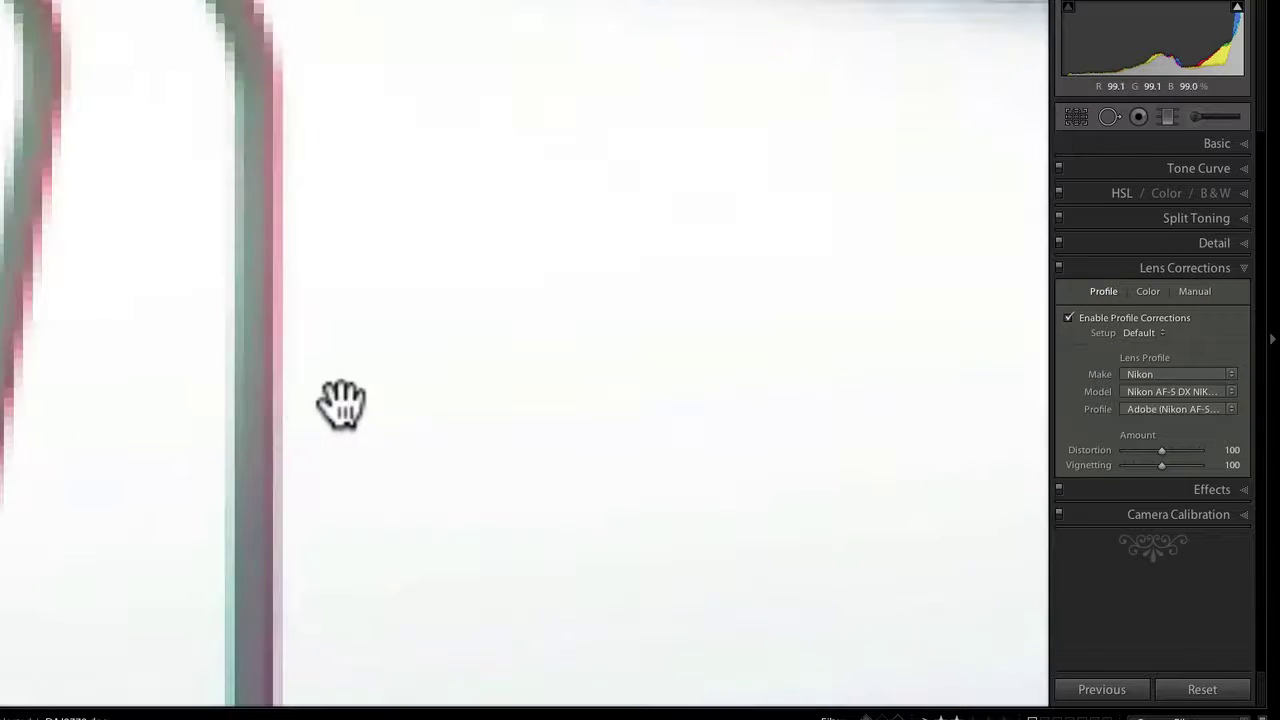
{"action": "left_click", "coordinate": [1146, 292]}
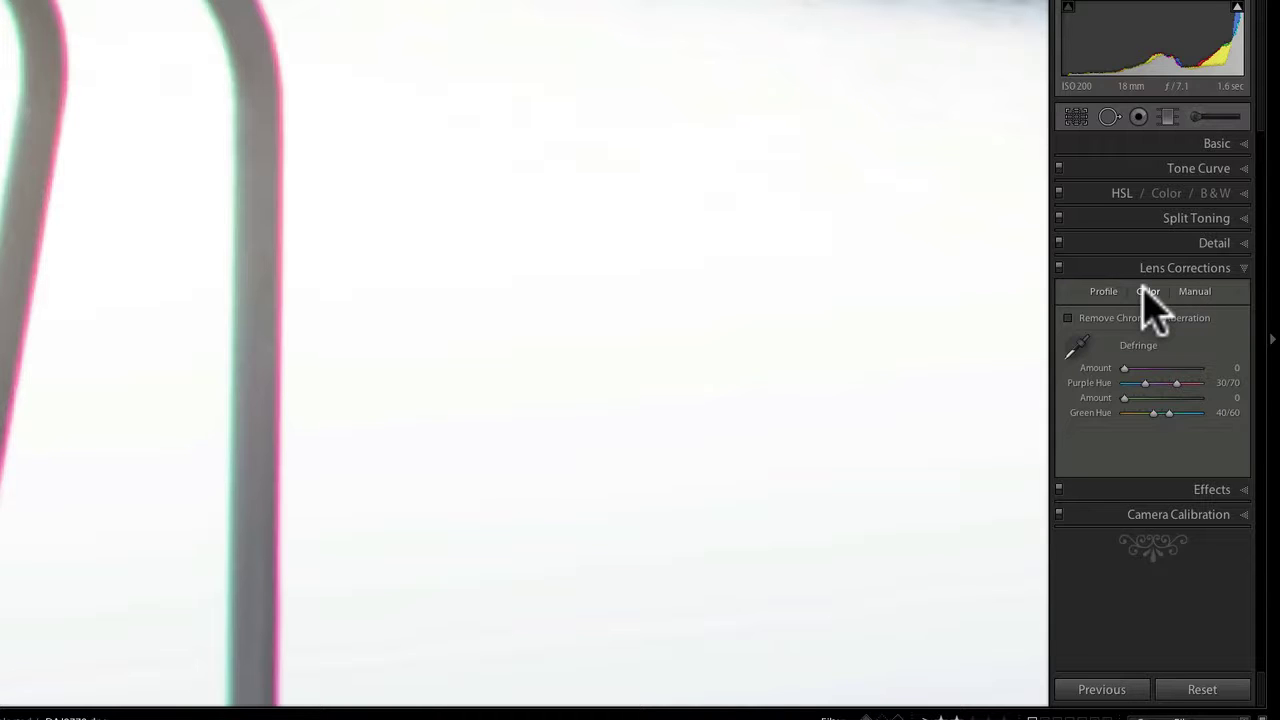
{"action": "left_click", "coordinate": [1070, 318]}
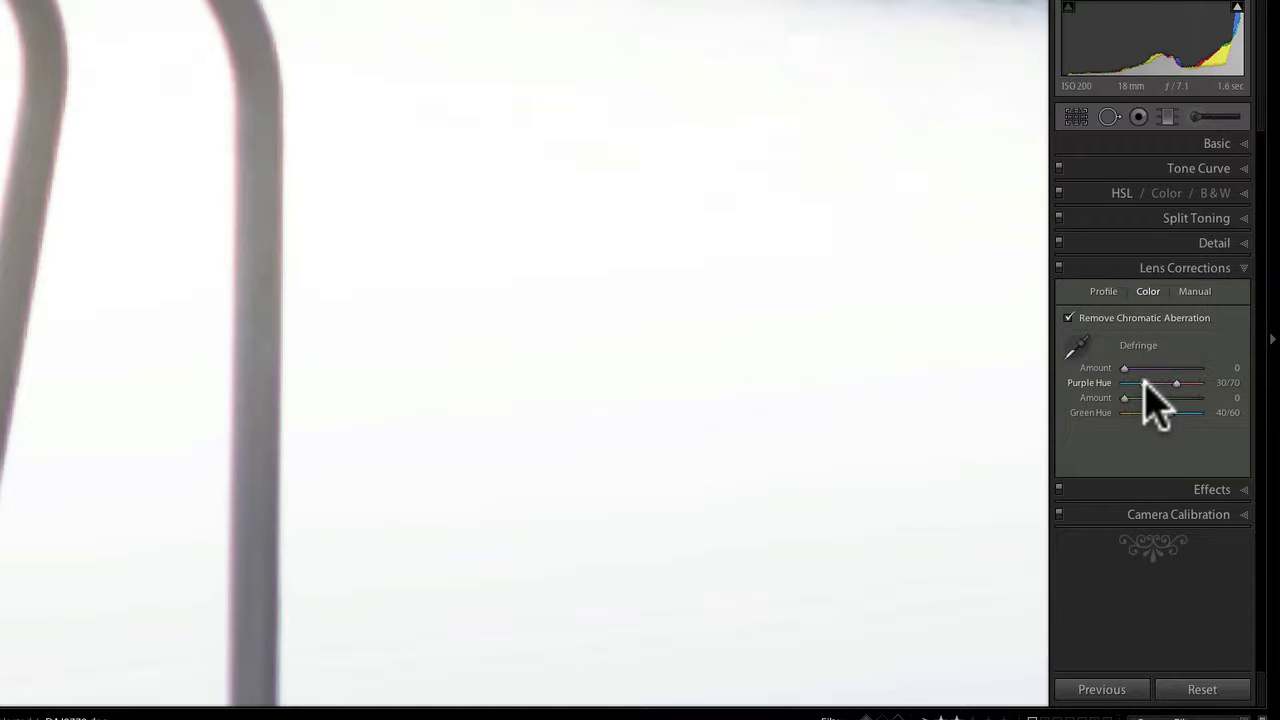
{"action": "left_click_drag", "start_coordinate": [1145, 383], "coordinate": [1169, 414]}
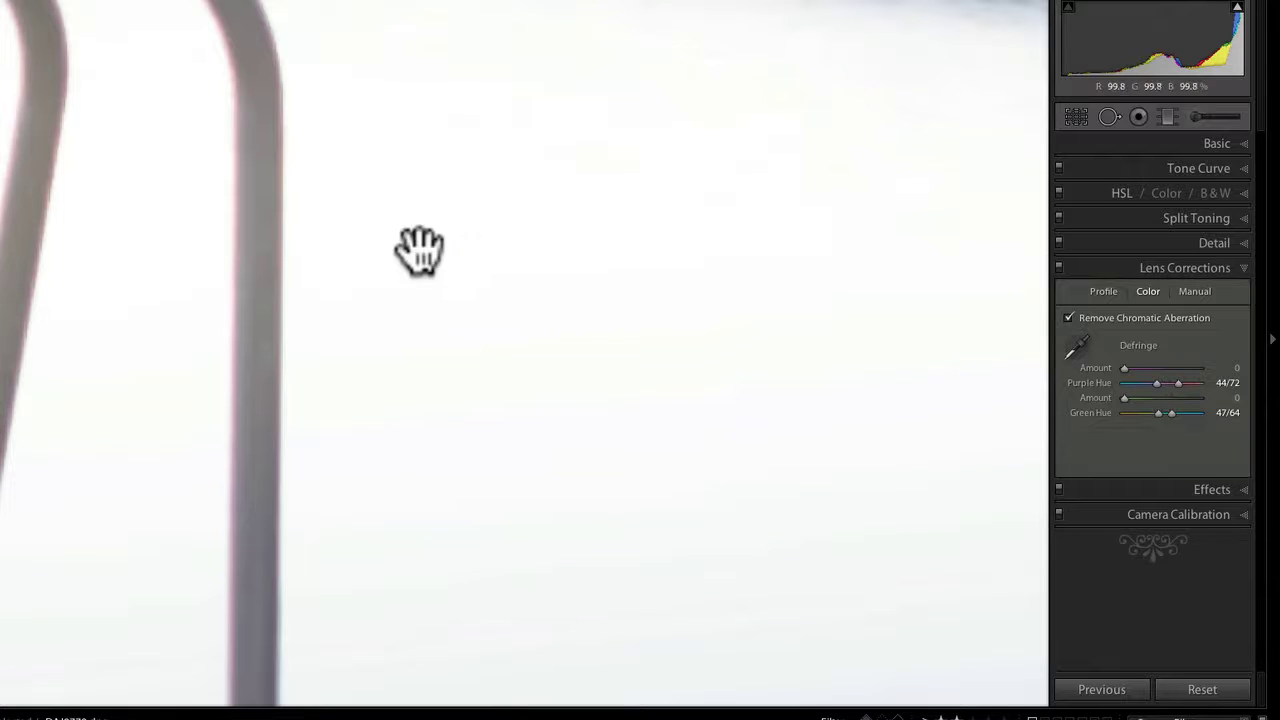
{"action": "key", "text": "ctrl+minus"}
{"action": "left_click", "coordinate": [686, 445]}
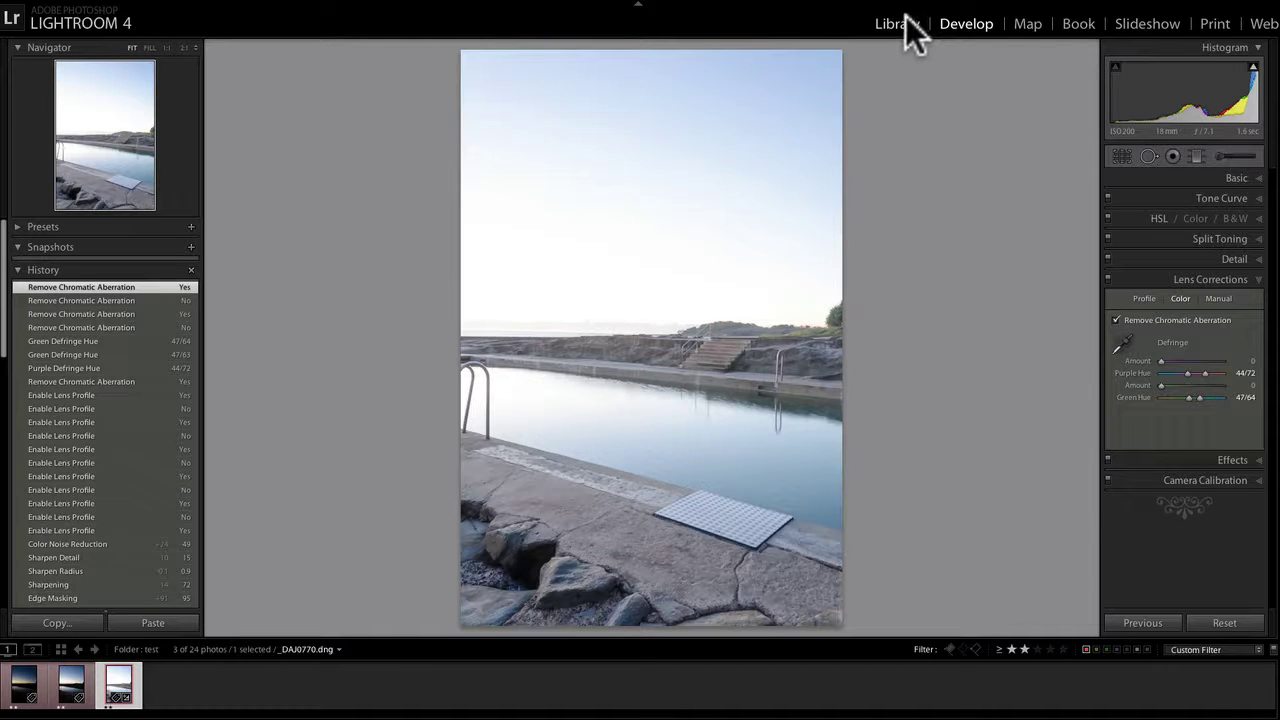
Select all three bracketed exposures in the Library grid, with the brightest 1.6 sec photo as the source
{"action": "key", "text": "g"}
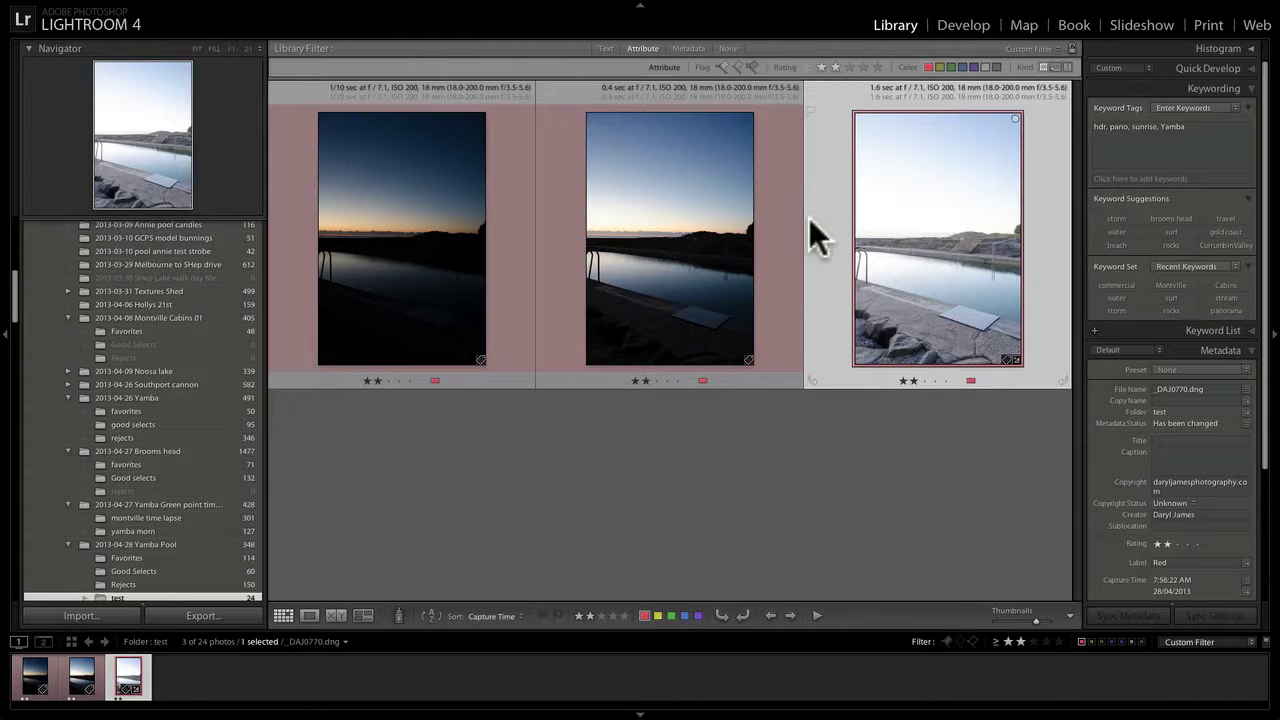
{"action": "left_click", "coordinate": [712, 235], "text": "super"}
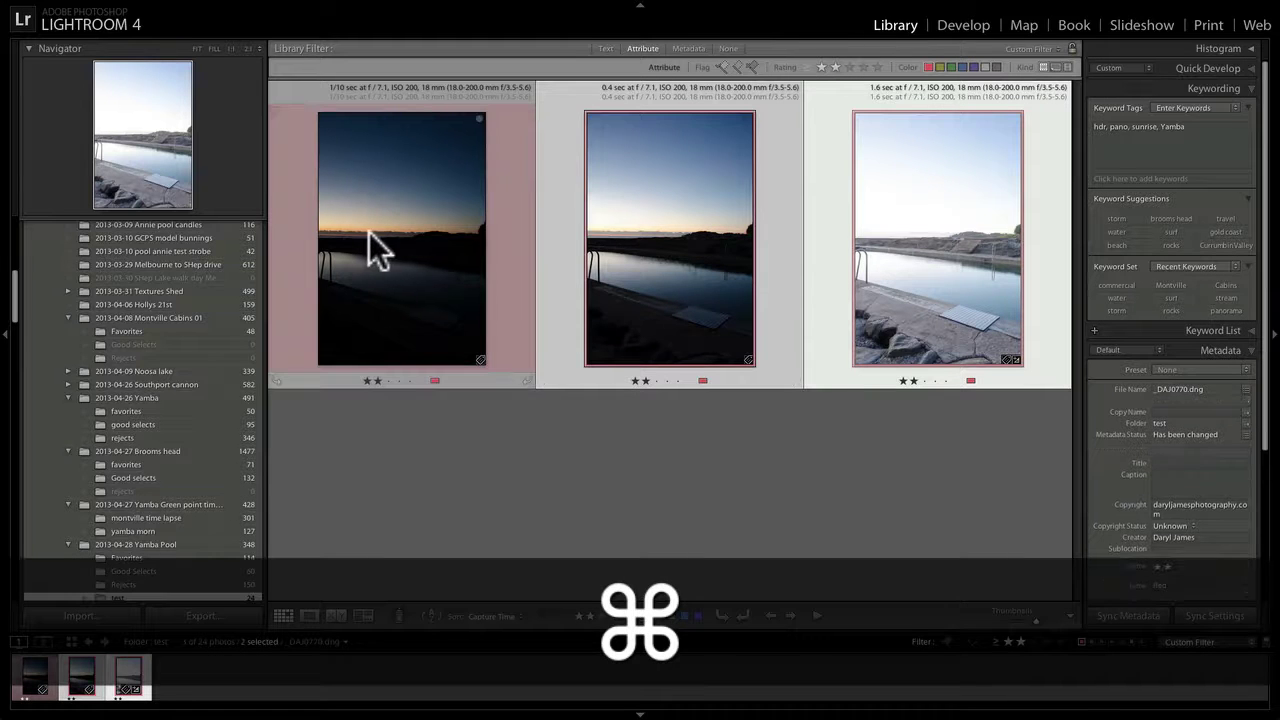
{"action": "left_click", "coordinate": [371, 233], "text": "super"}
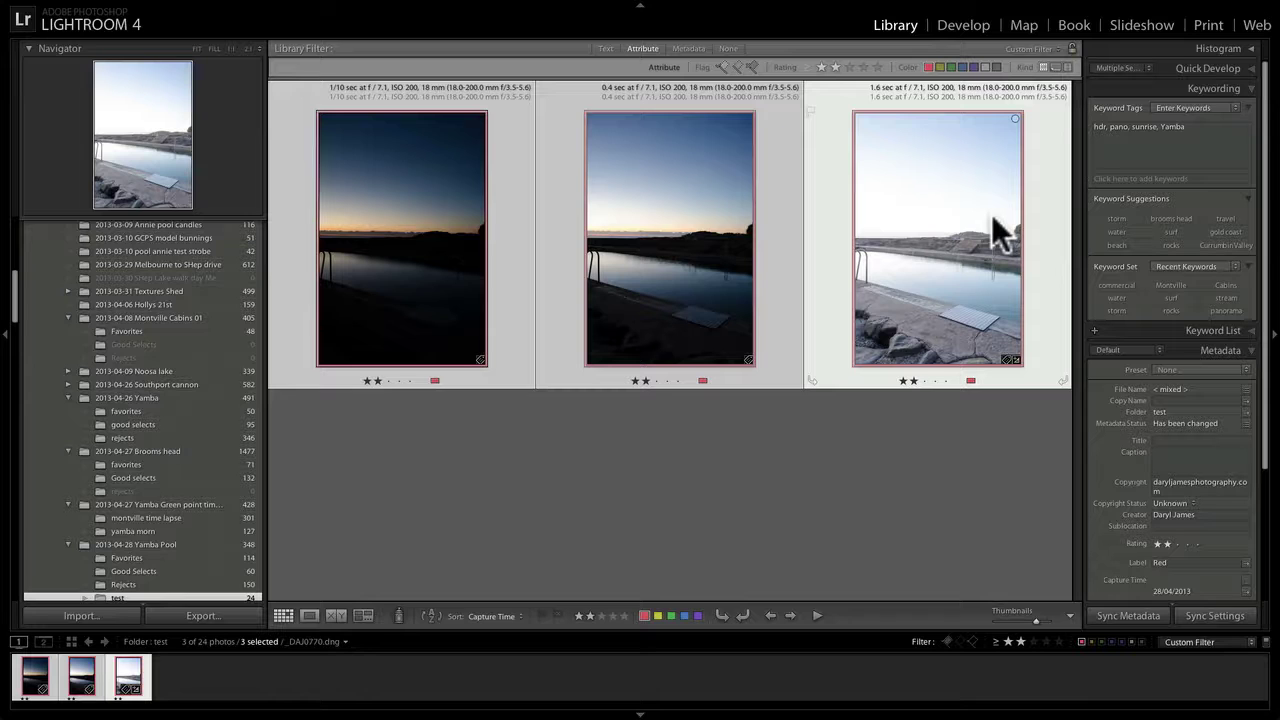
Start synchronizing settings across the three selected exposures and clear every option in the synchronization list
{"action": "left_click", "coordinate": [1215, 617]}
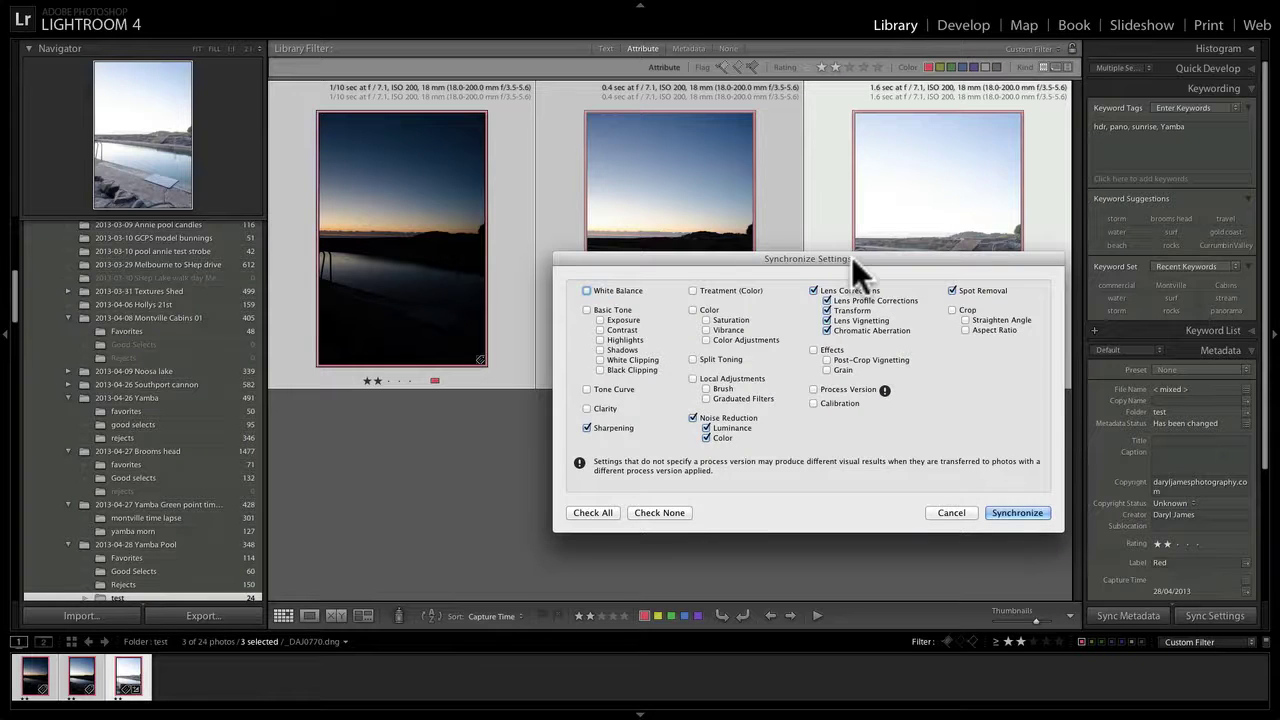
{"action": "left_click_drag", "start_coordinate": [851, 257], "coordinate": [858, 126]}
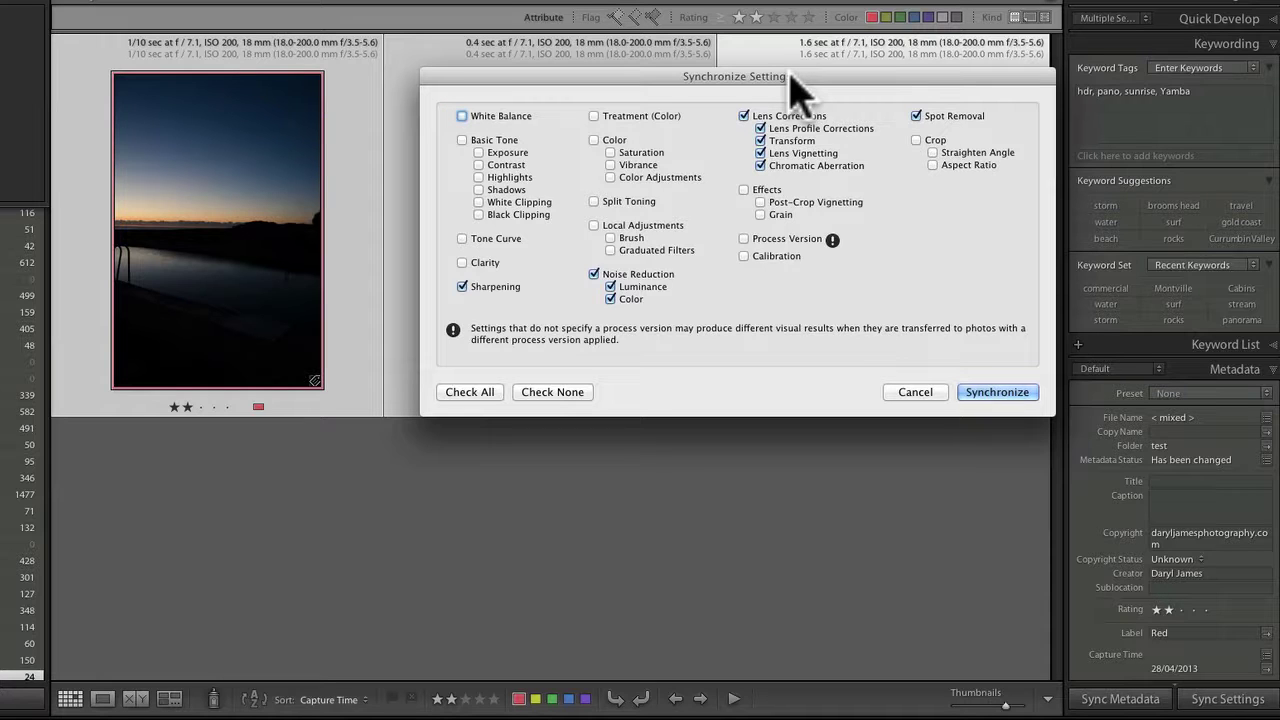
{"action": "left_click", "coordinate": [545, 393]}
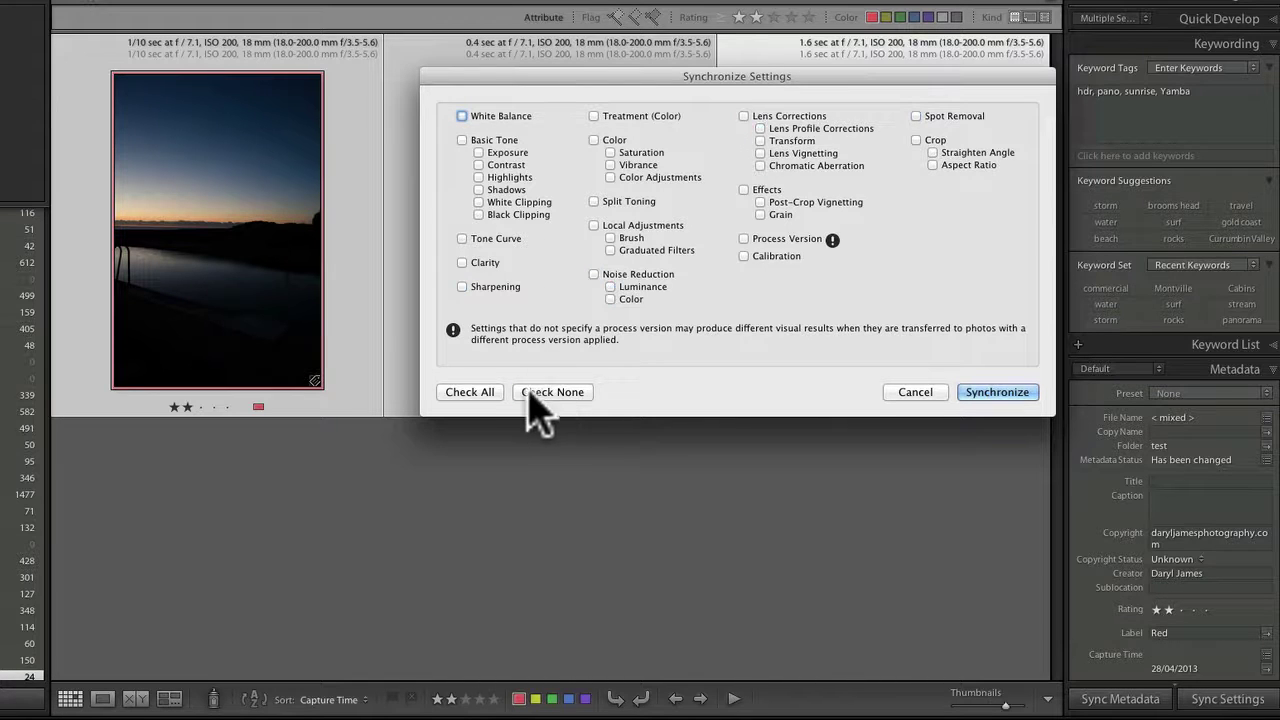
{"action": "left_click", "coordinate": [466, 392]}
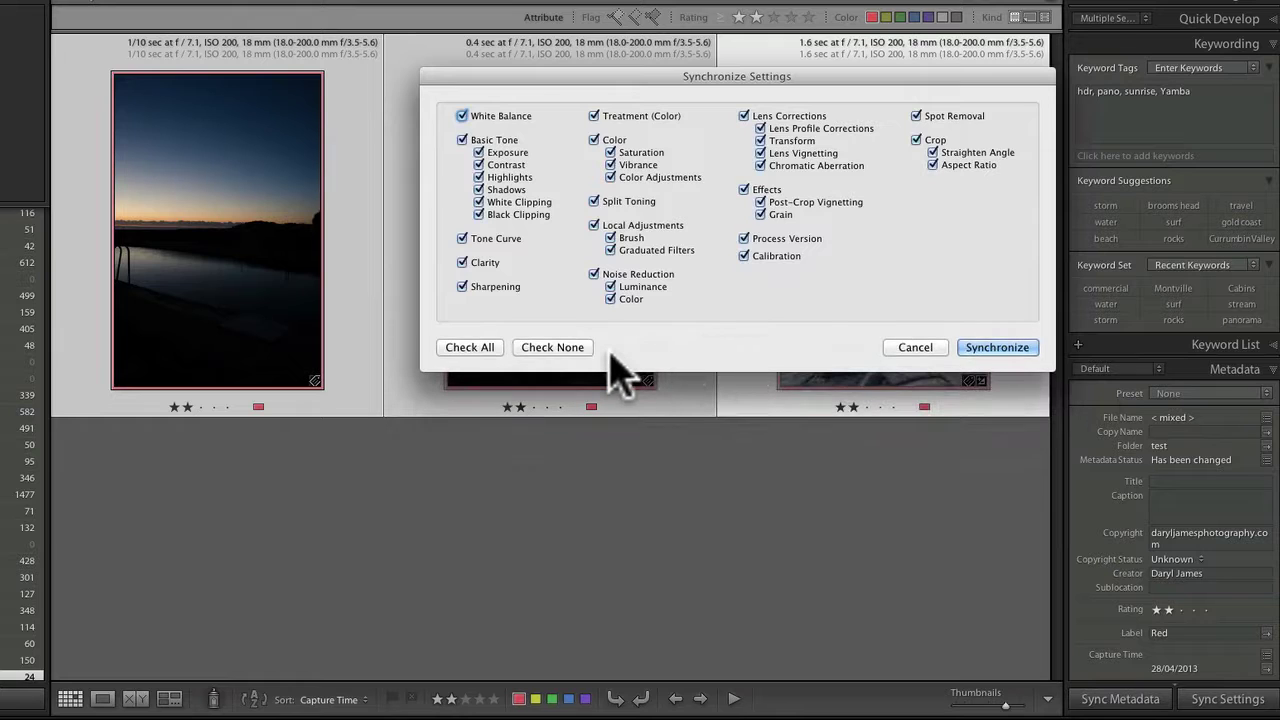
{"action": "left_click", "coordinate": [552, 347]}
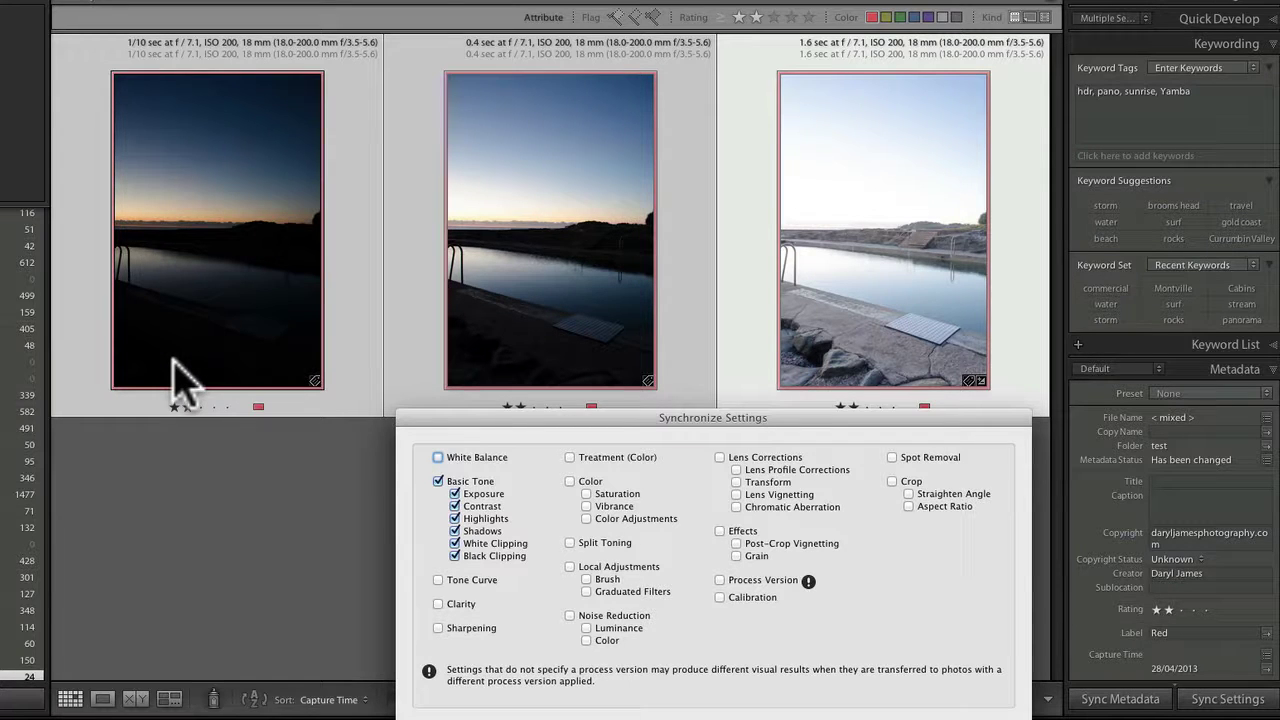
Leave Basic Tone excluded and synchronize only Noise Reduction and Lens Corrections from the brightest exposure to the other two
{"action": "left_click", "coordinate": [438, 482]}
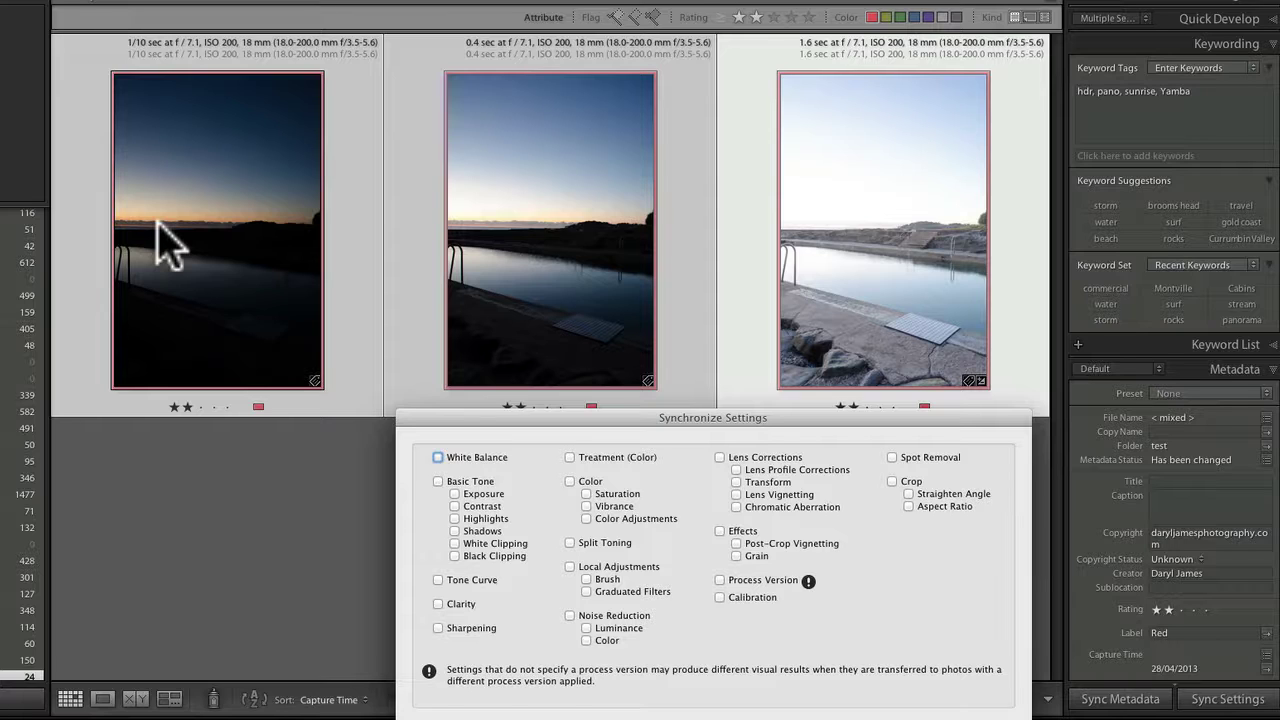
{"action": "left_click", "coordinate": [440, 481]}
{"action": "left_click", "coordinate": [440, 481]}
{"action": "left_click", "coordinate": [570, 616]}
{"action": "left_click", "coordinate": [720, 457]}
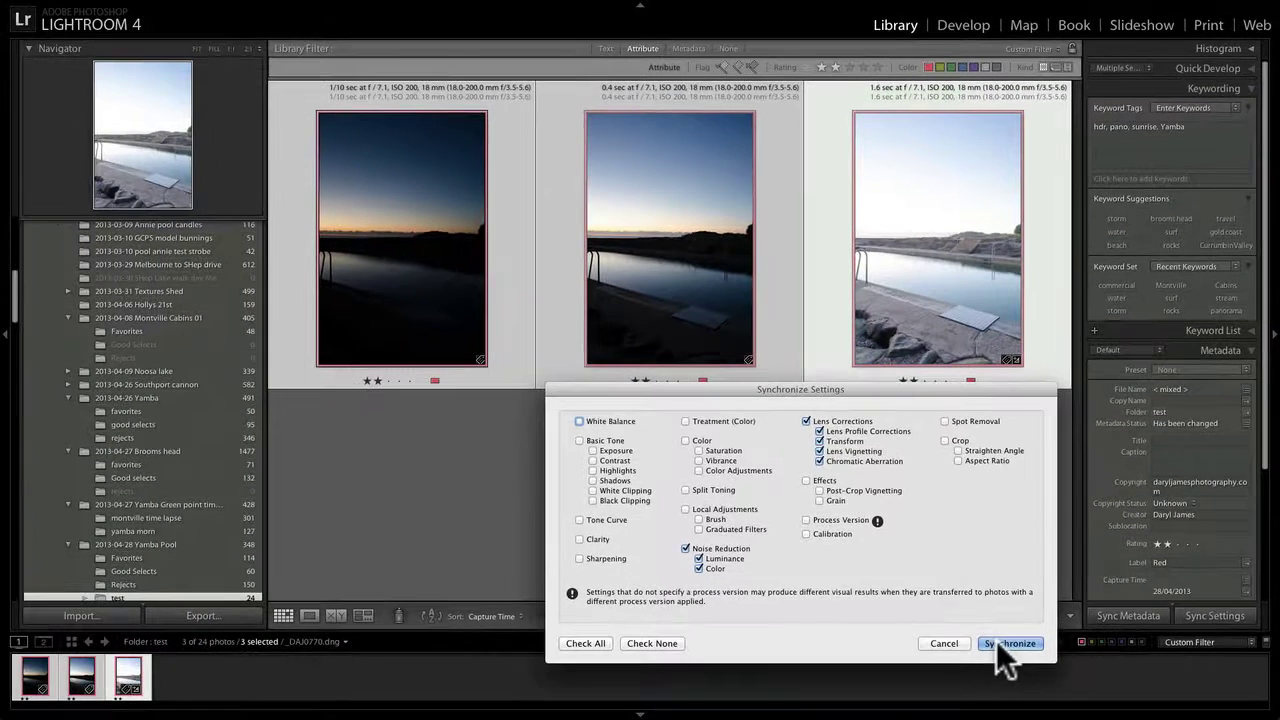
{"action": "left_click", "coordinate": [955, 719]}
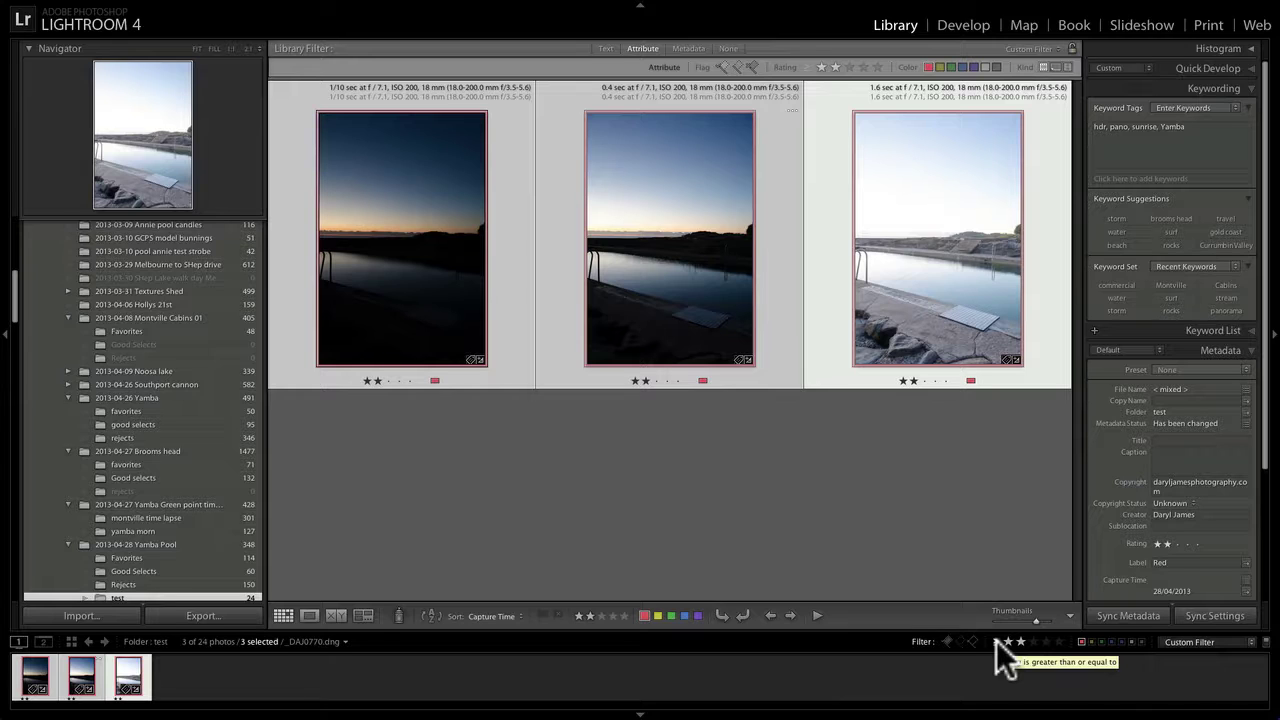
Deselect the photos, shrink the grid thumbnails, and replace the two-star rating filter with a red color label filter
{"action": "left_click", "coordinate": [799, 386]}
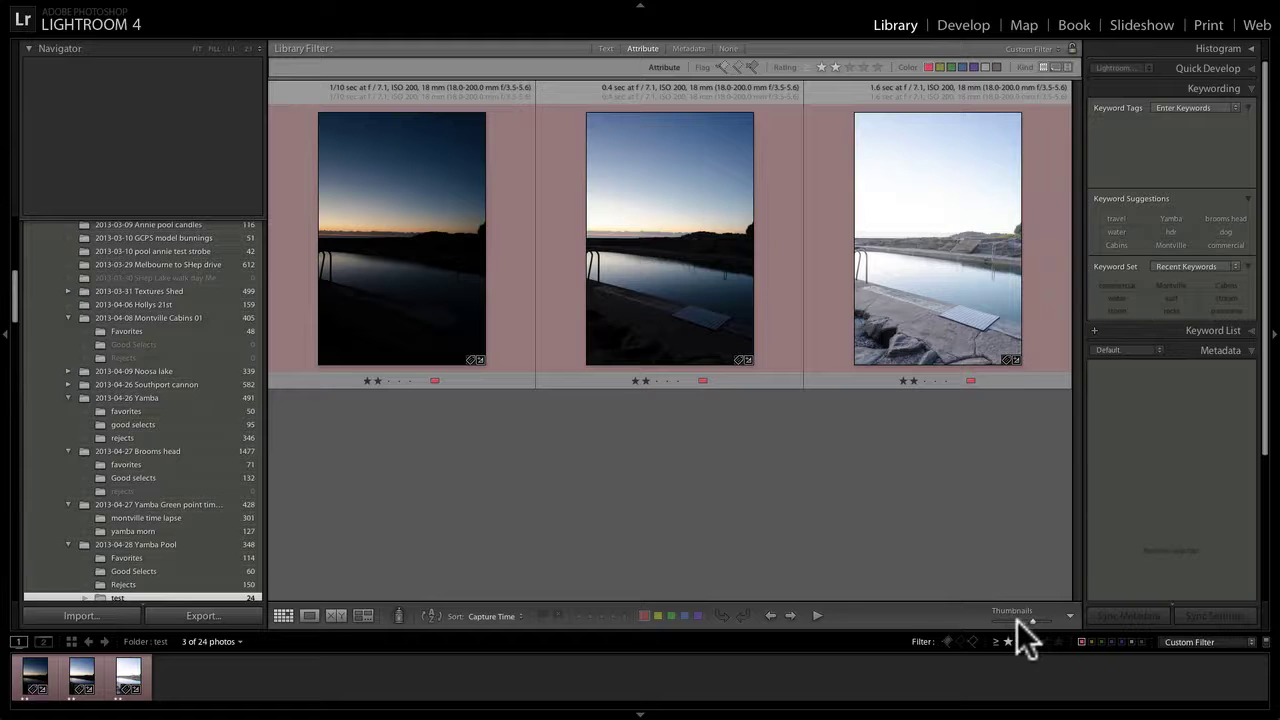
{"action": "mouse_move", "coordinate": [1017, 620]}
{"action": "left_mouse_down"}
{"action": "mouse_move", "coordinate": [1006, 620]}
{"action": "mouse_move", "coordinate": [1031, 617]}
{"action": "mouse_move", "coordinate": [1014, 617]}
{"action": "left_mouse_up"}
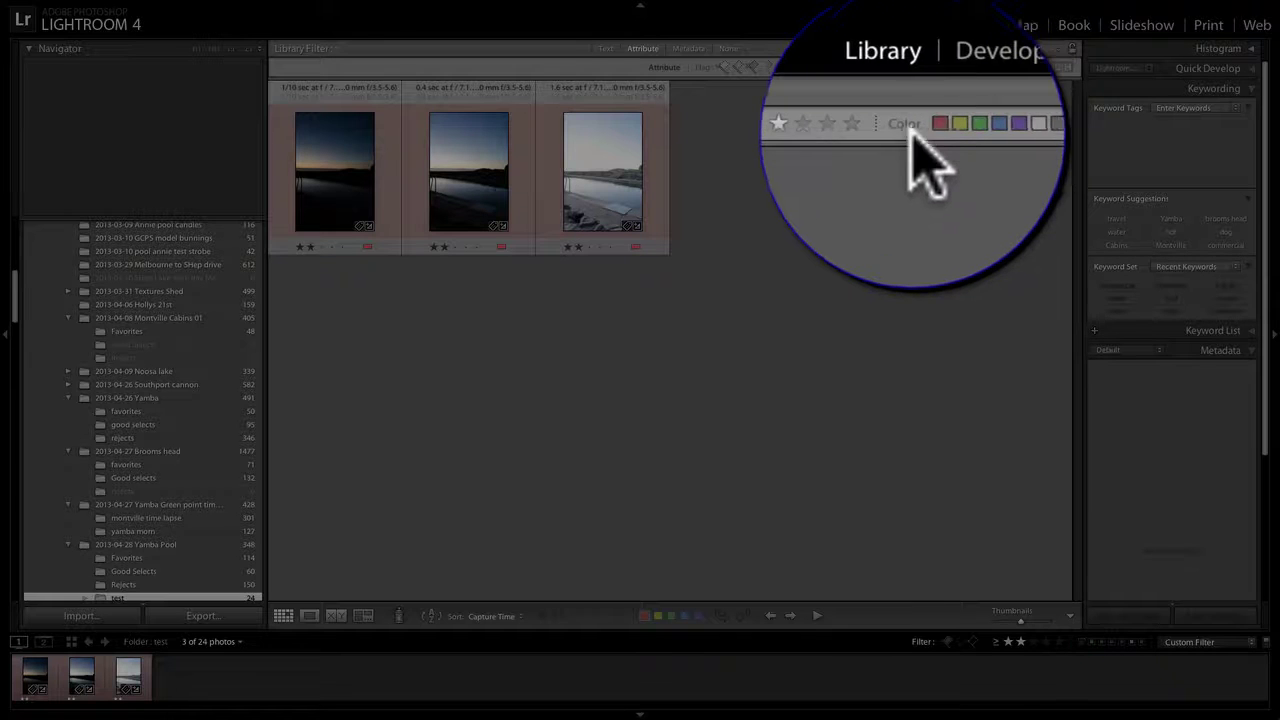
{"action": "left_click", "coordinate": [847, 70]}
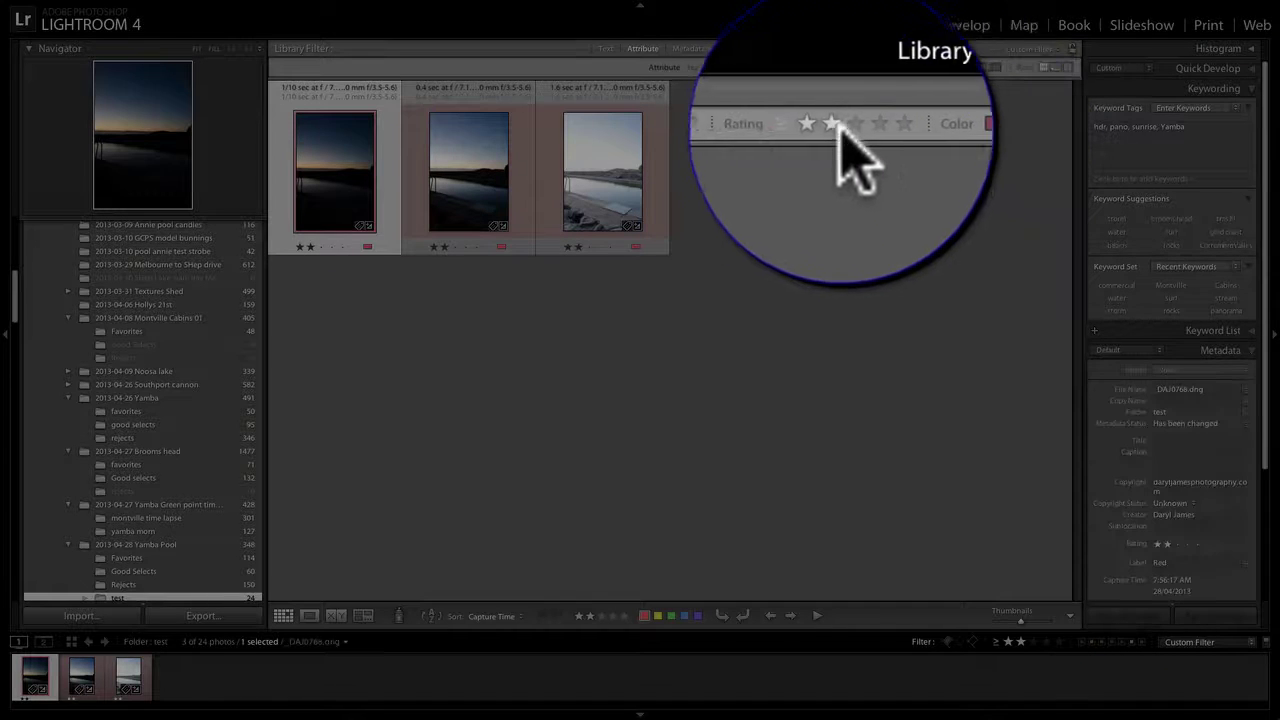
{"action": "left_click", "coordinate": [838, 70]}
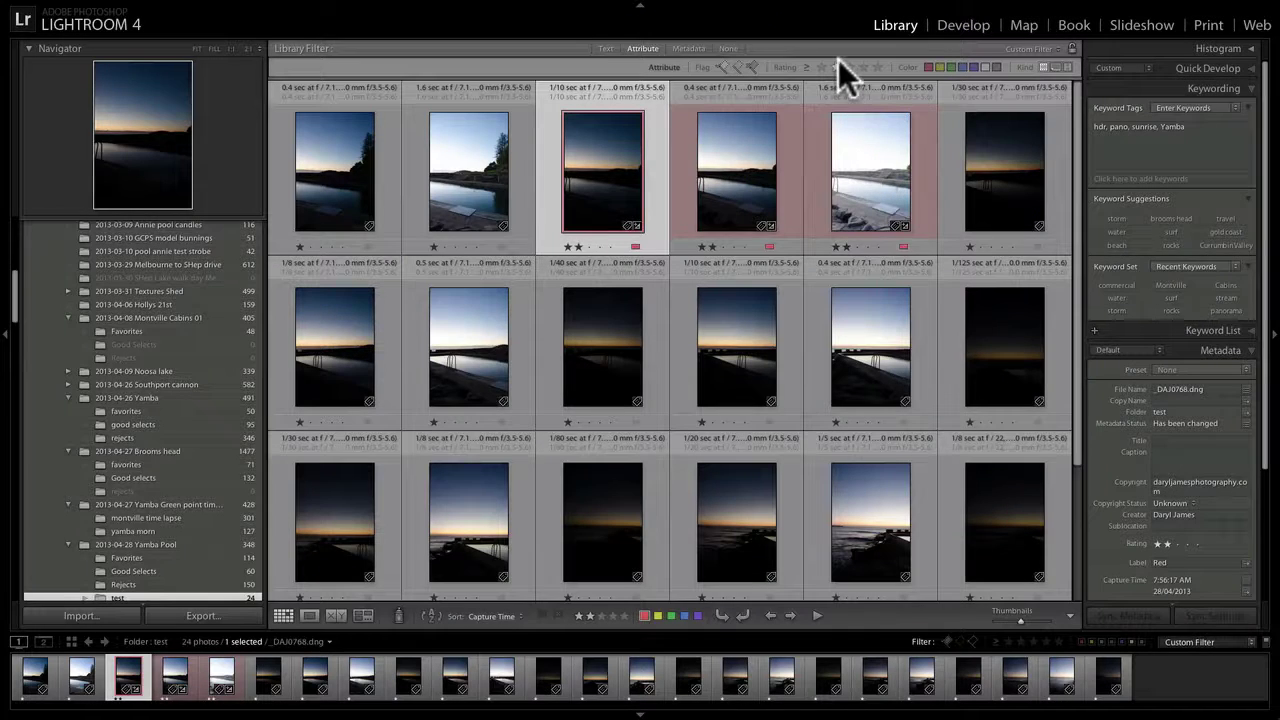
{"action": "left_click", "coordinate": [836, 64]}
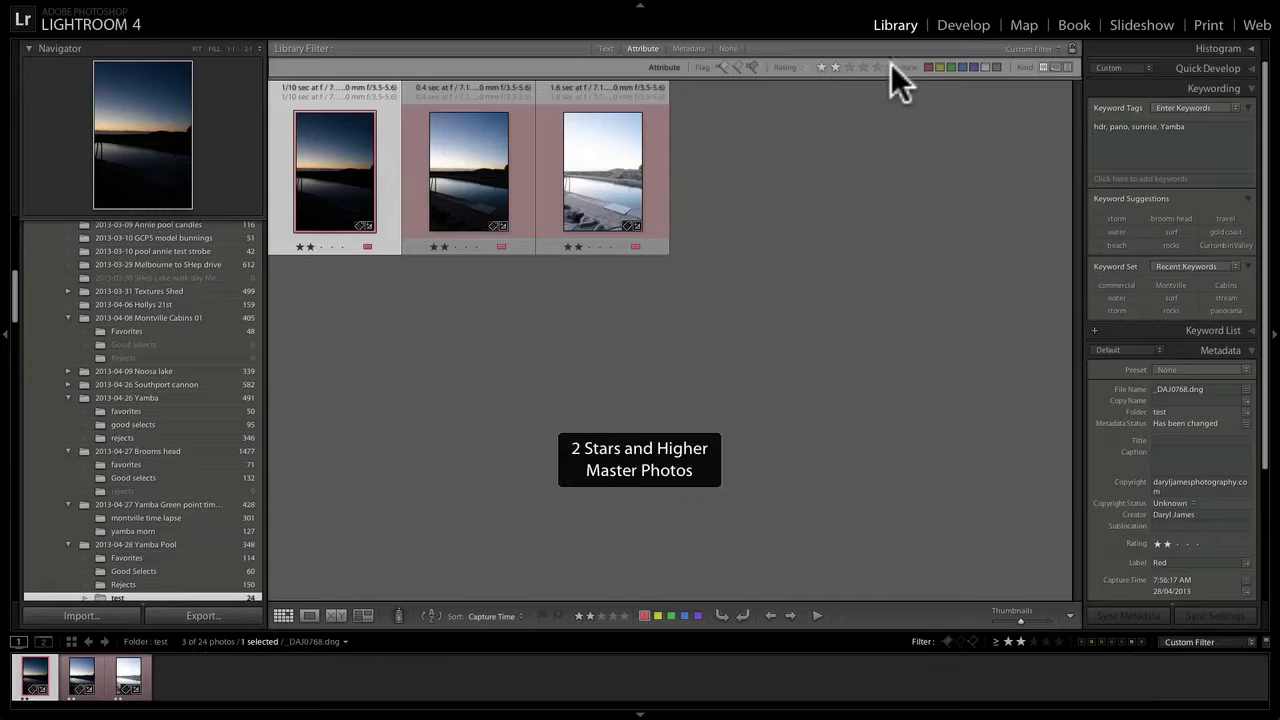
{"action": "left_click", "coordinate": [837, 67]}
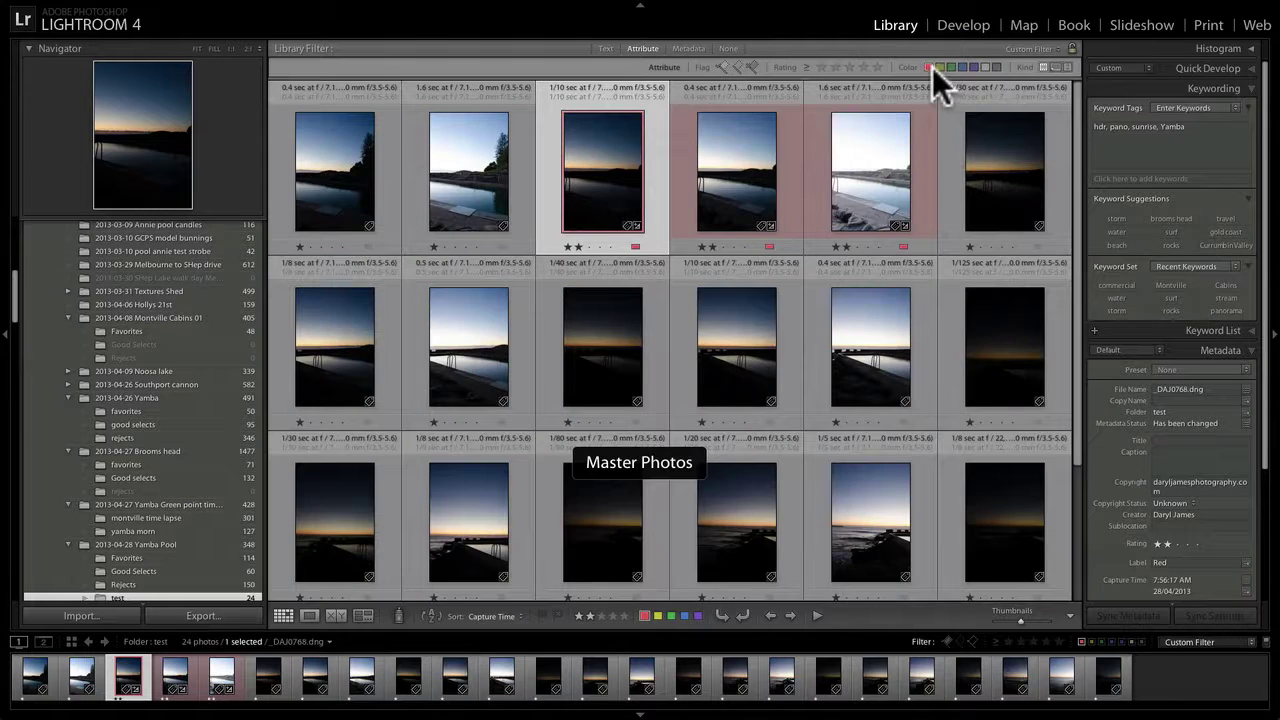
{"action": "left_click", "coordinate": [930, 67]}
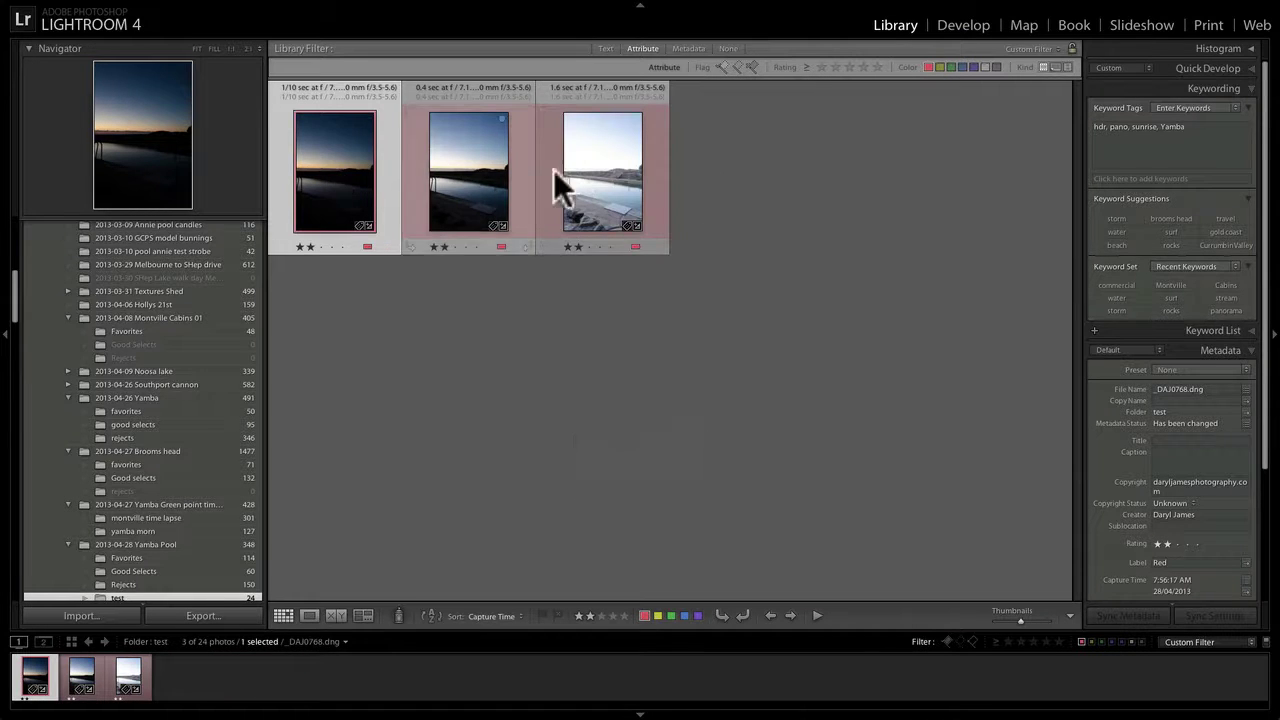
Select all three red-labelled exposures in the grid, enlarge their thumbnails, and start exporting them with the Photomatix Pro preset
{"action": "key", "text": "ctrl+a"}
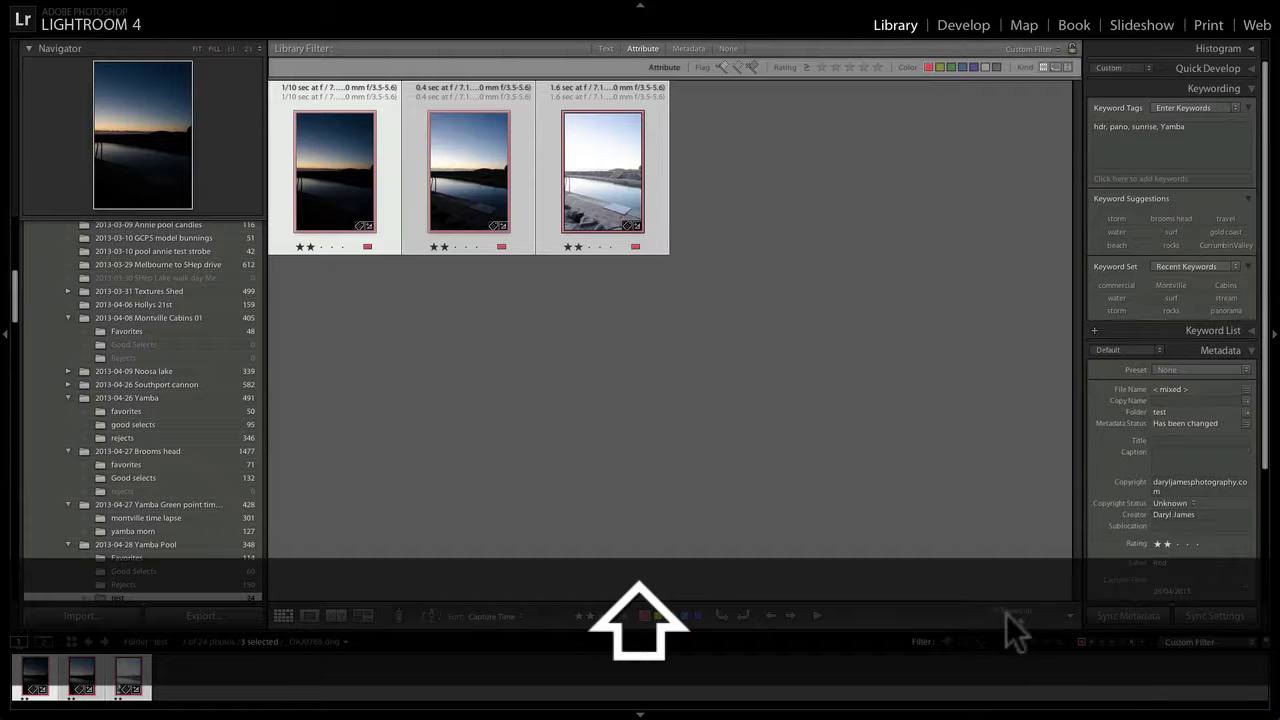
{"action": "left_click_drag", "start_coordinate": [1019, 620], "coordinate": [1031, 618]}
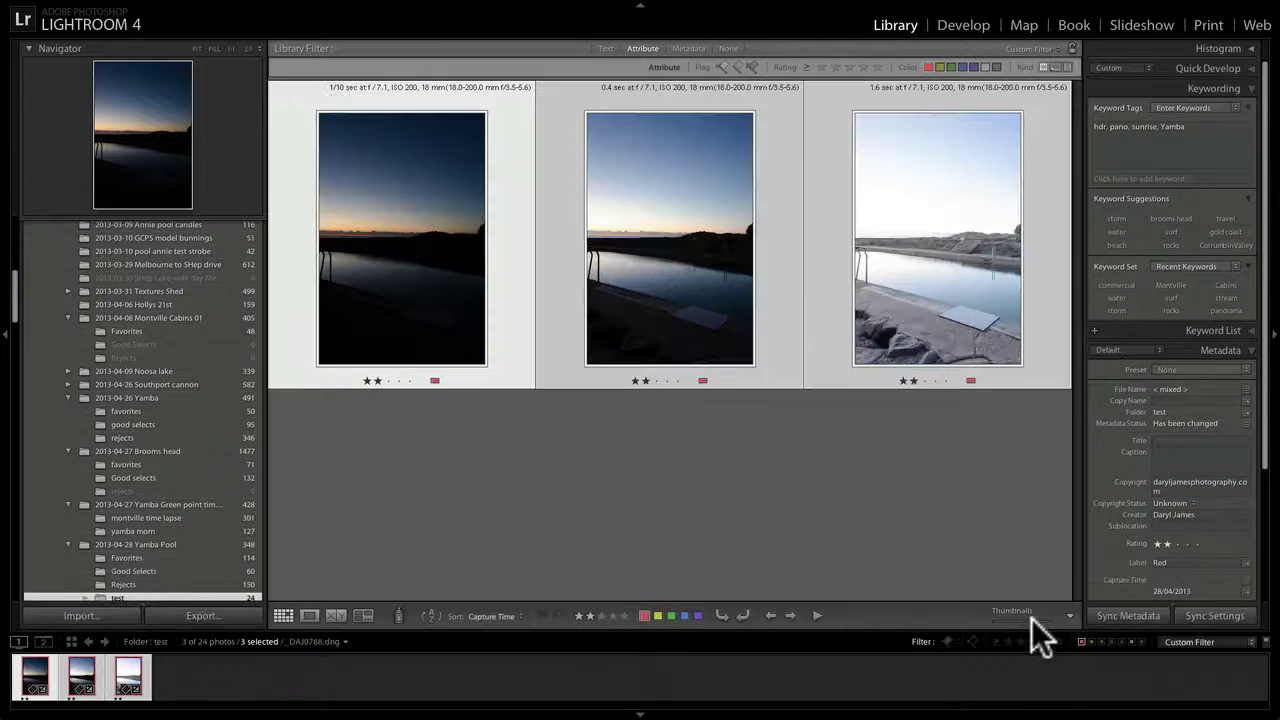
{"action": "right_click", "coordinate": [413, 192]}
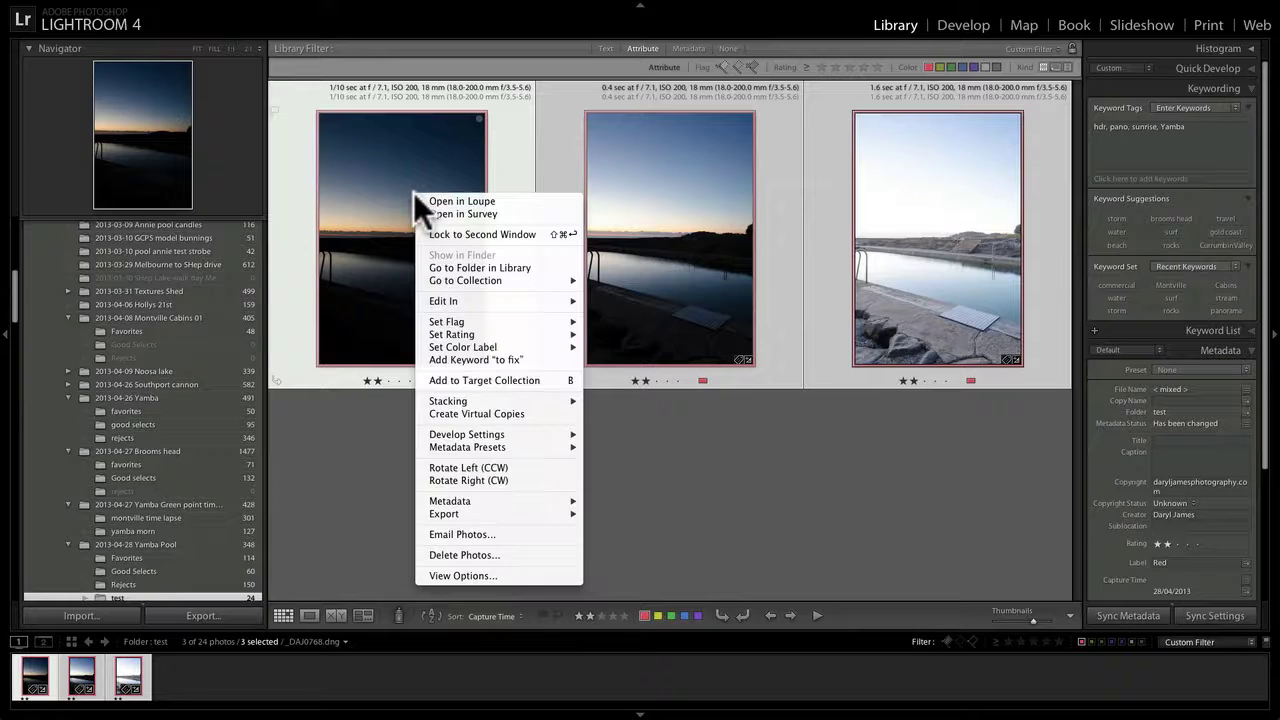
{"action": "mouse_move", "coordinate": [559, 514]}
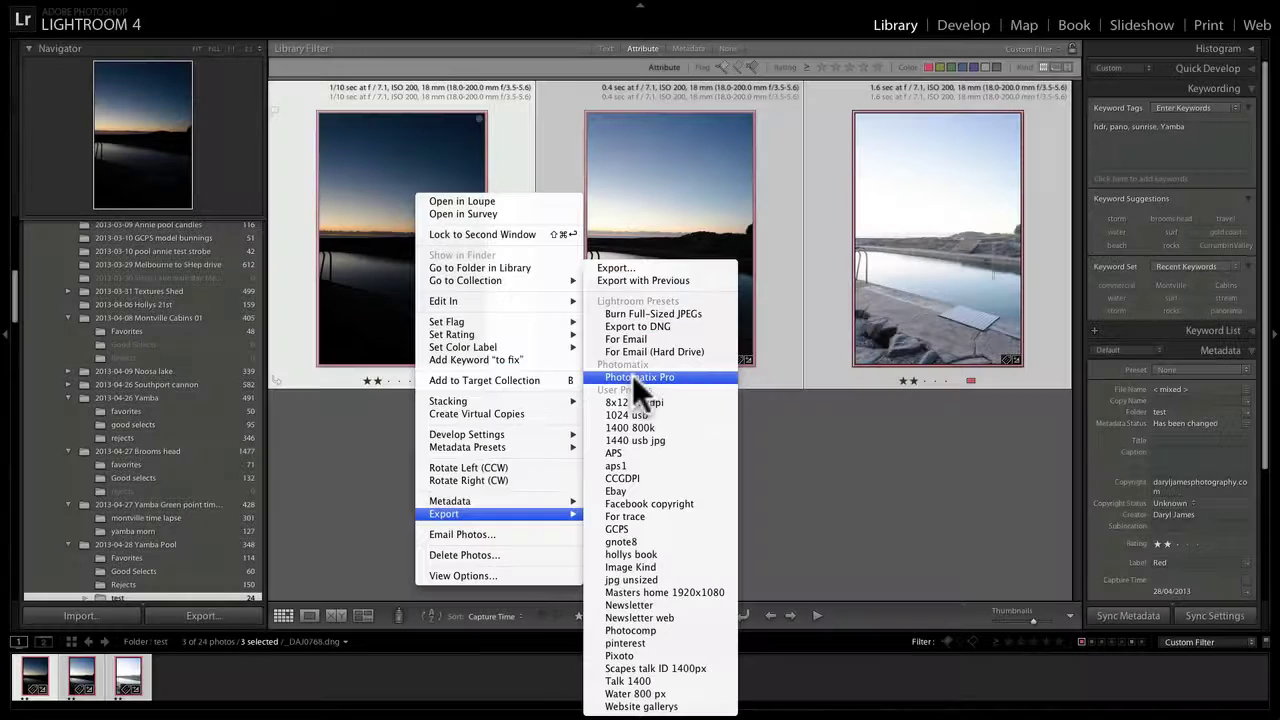
{"action": "left_click", "coordinate": [632, 377]}
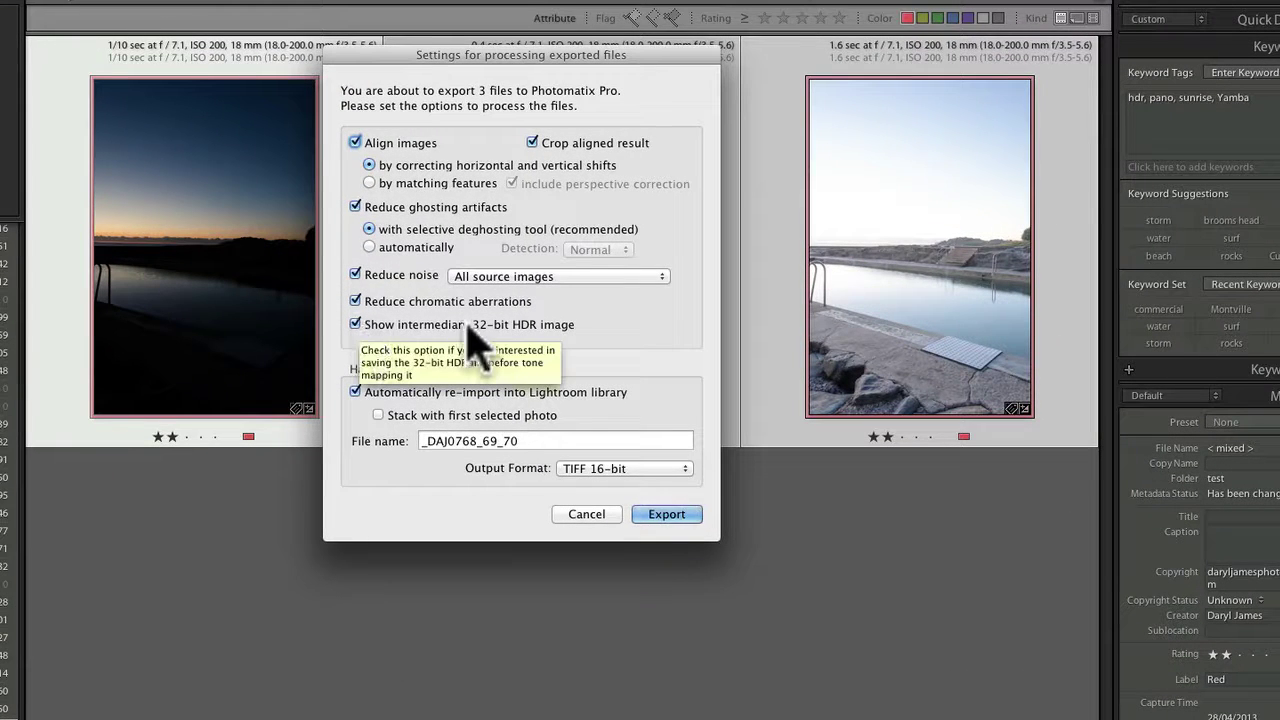
Append _hdr to the processed image's file name so it reads _DAJ0768_69_70_hdr
{"action": "double_click", "coordinate": [523, 440]}
{"action": "left_click", "coordinate": [523, 440]}
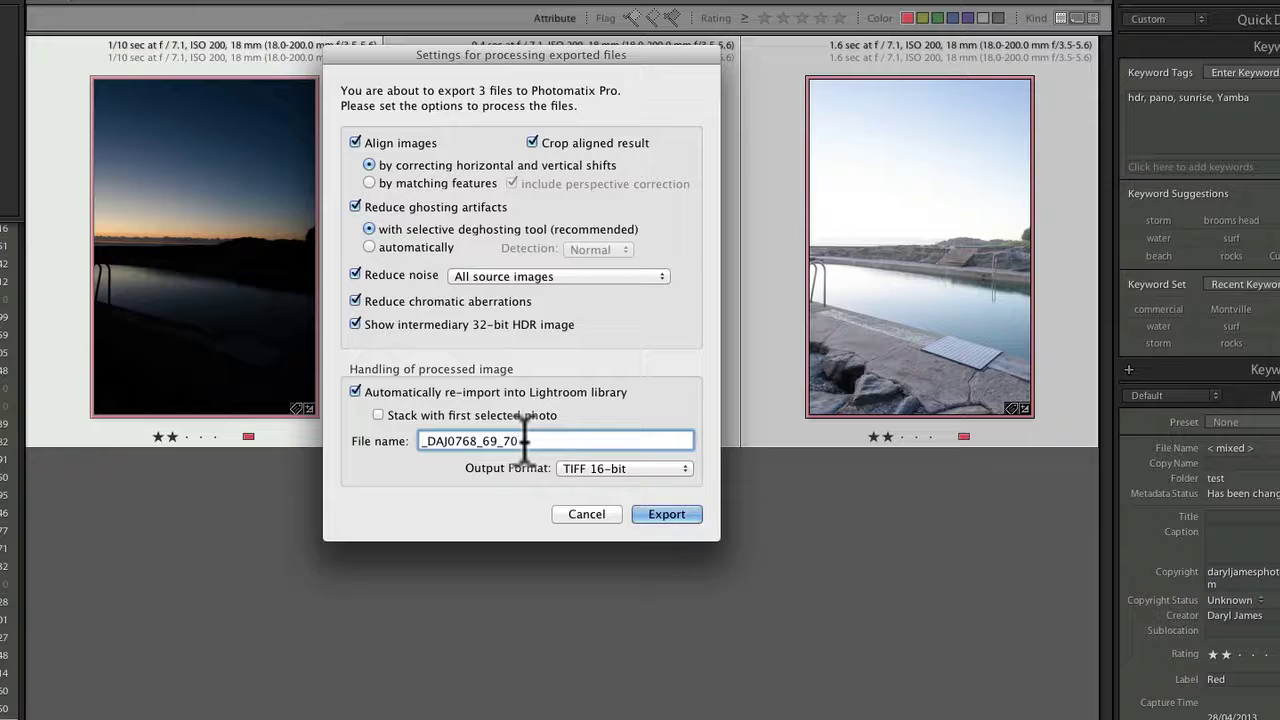
{"action": "type", "text": "_hdr"}
Choose noise reduction for all source images with Reduce chromatic aberrations enabled, and run the export
{"action": "left_click", "coordinate": [483, 280]}
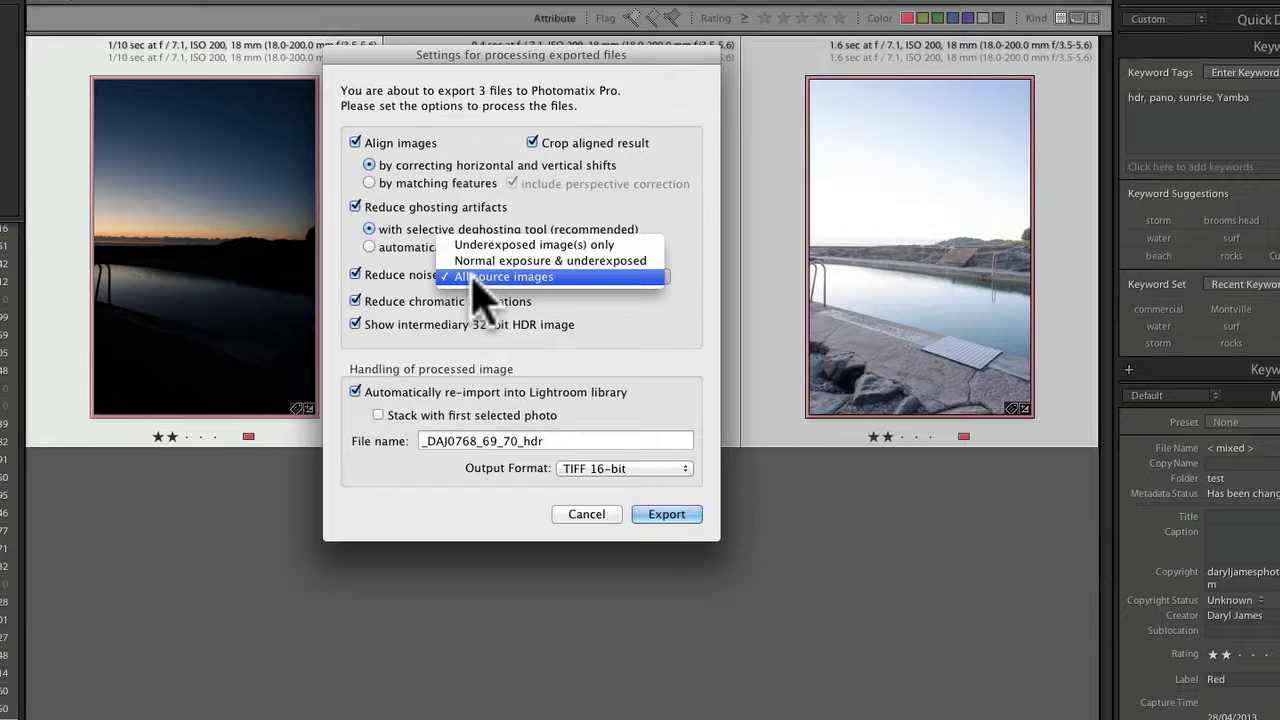
{"action": "left_click", "coordinate": [500, 277]}
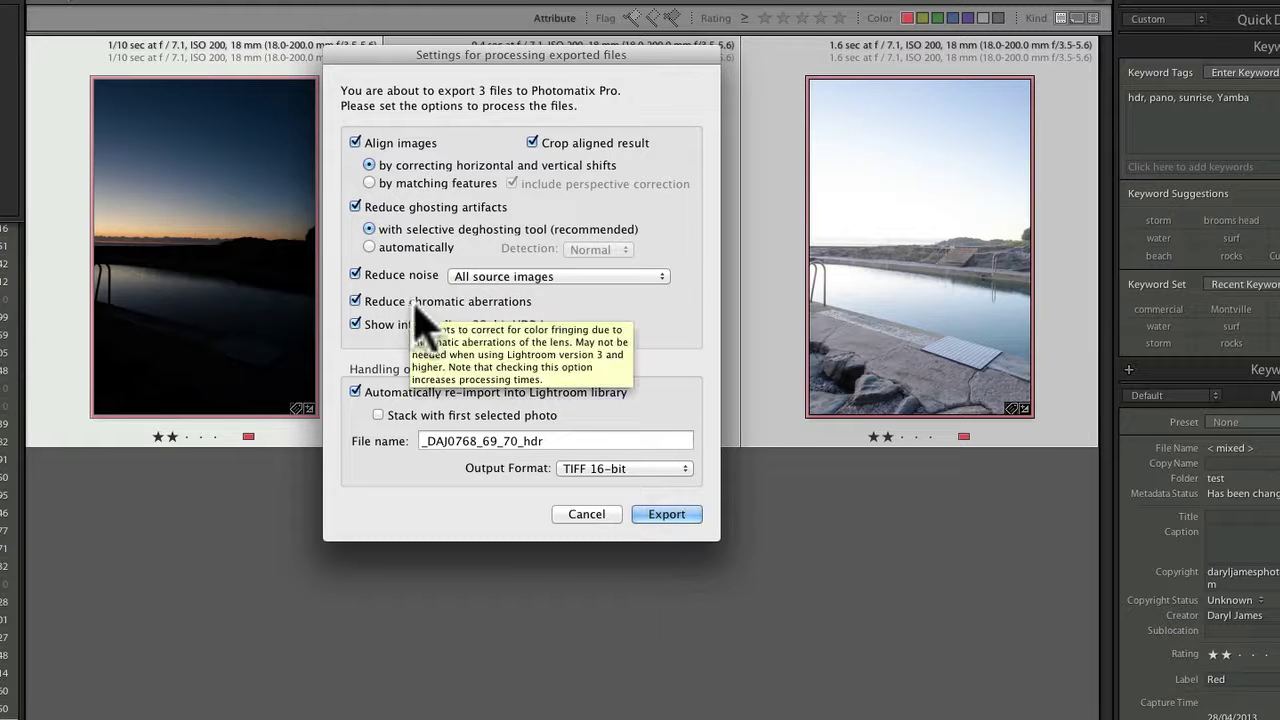
{"action": "left_click", "coordinate": [415, 301]}
{"action": "left_click", "coordinate": [438, 303]}
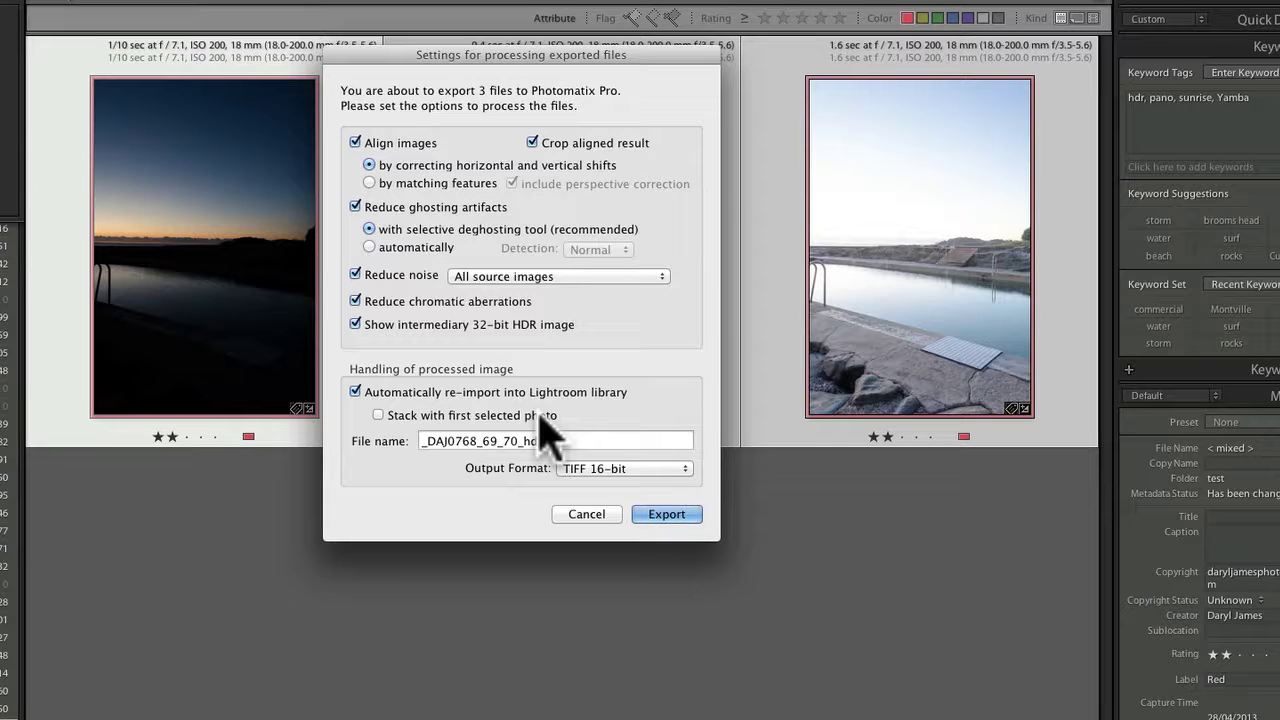
{"action": "left_click", "coordinate": [664, 514]}
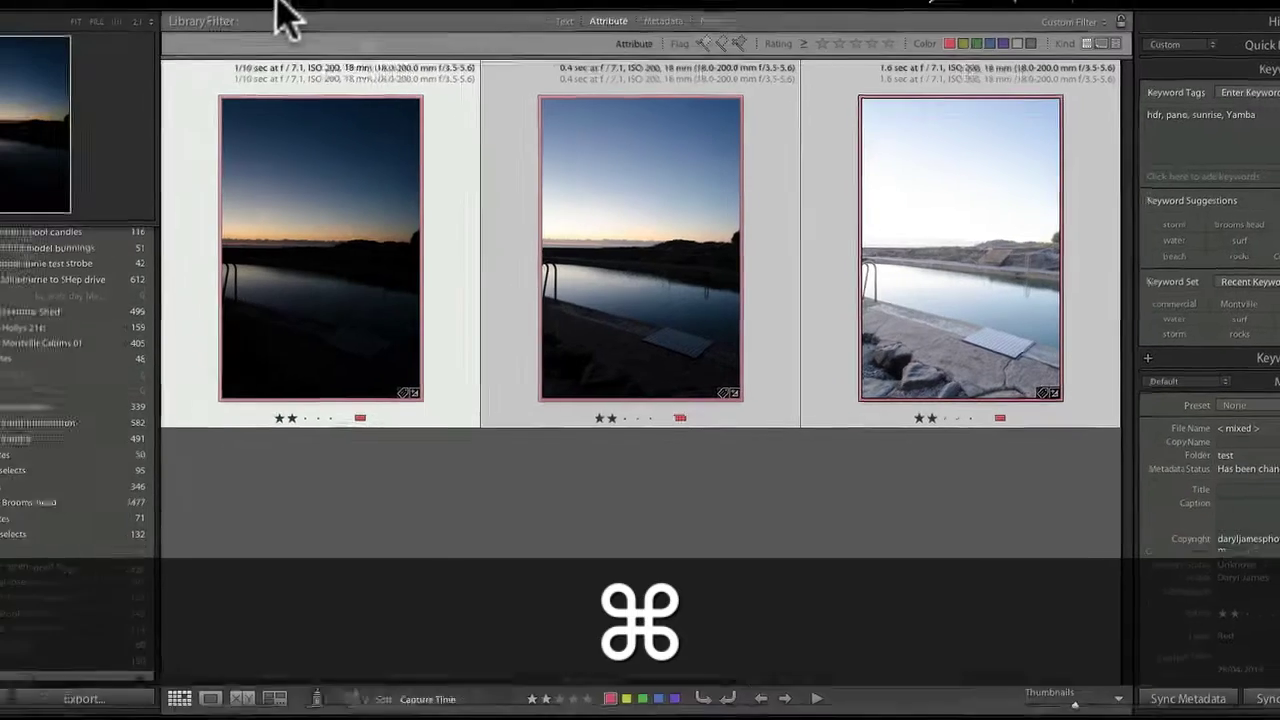
Switch to Photomatix Pro, move its Selective Deghosting window clear of the screen edge, and enlarge it
{"action": "key", "text": "super+Tab"}
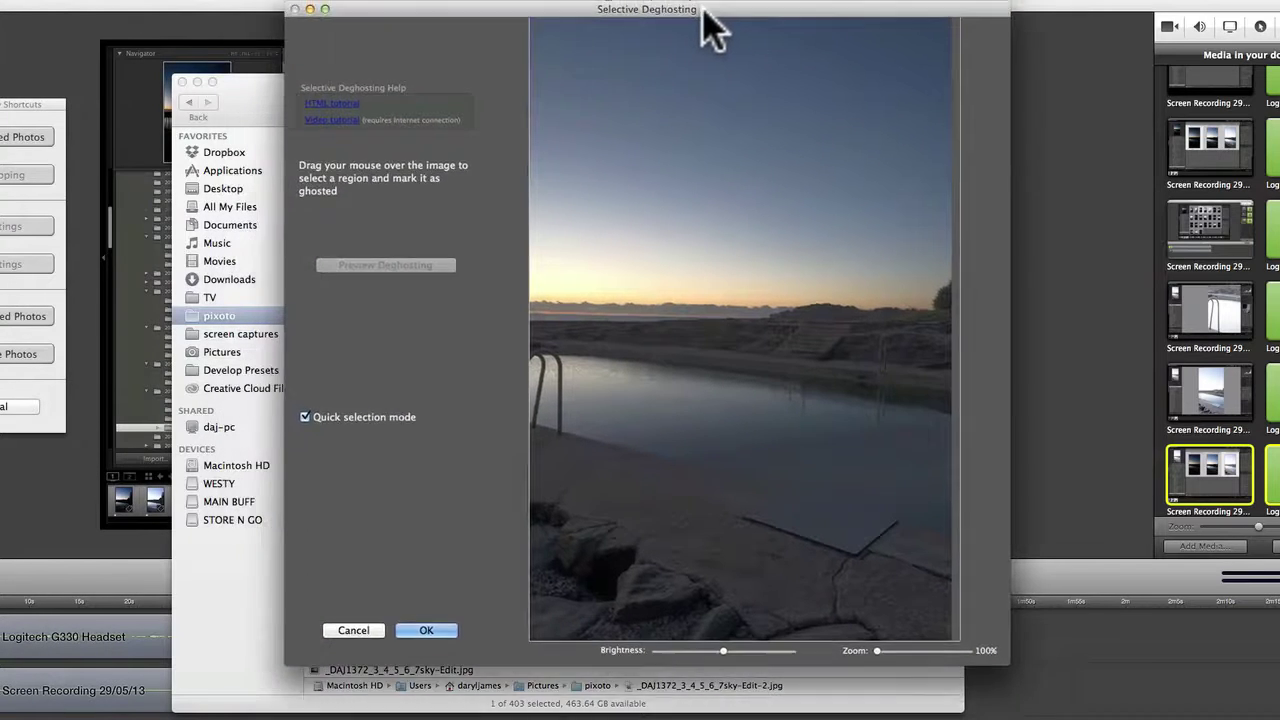
{"action": "left_click_drag", "start_coordinate": [703, 13], "coordinate": [695, 38]}
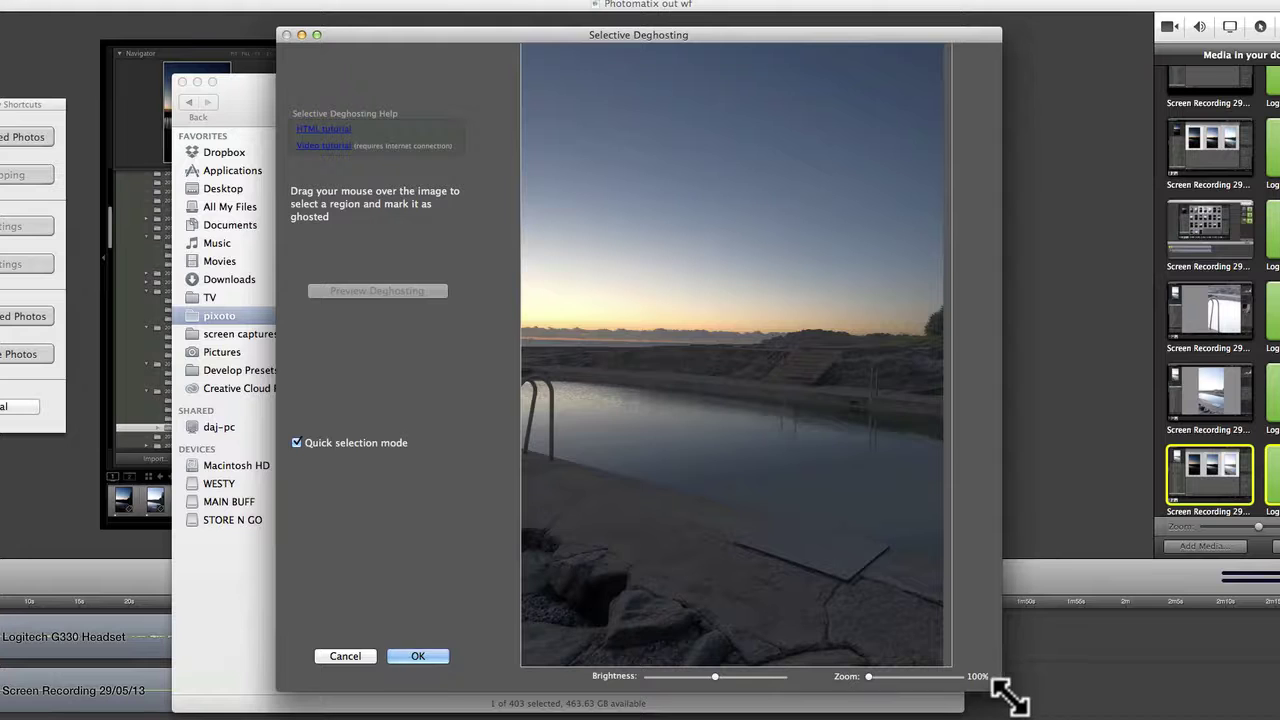
{"action": "left_click_drag", "start_coordinate": [1006, 691], "coordinate": [1098, 719]}
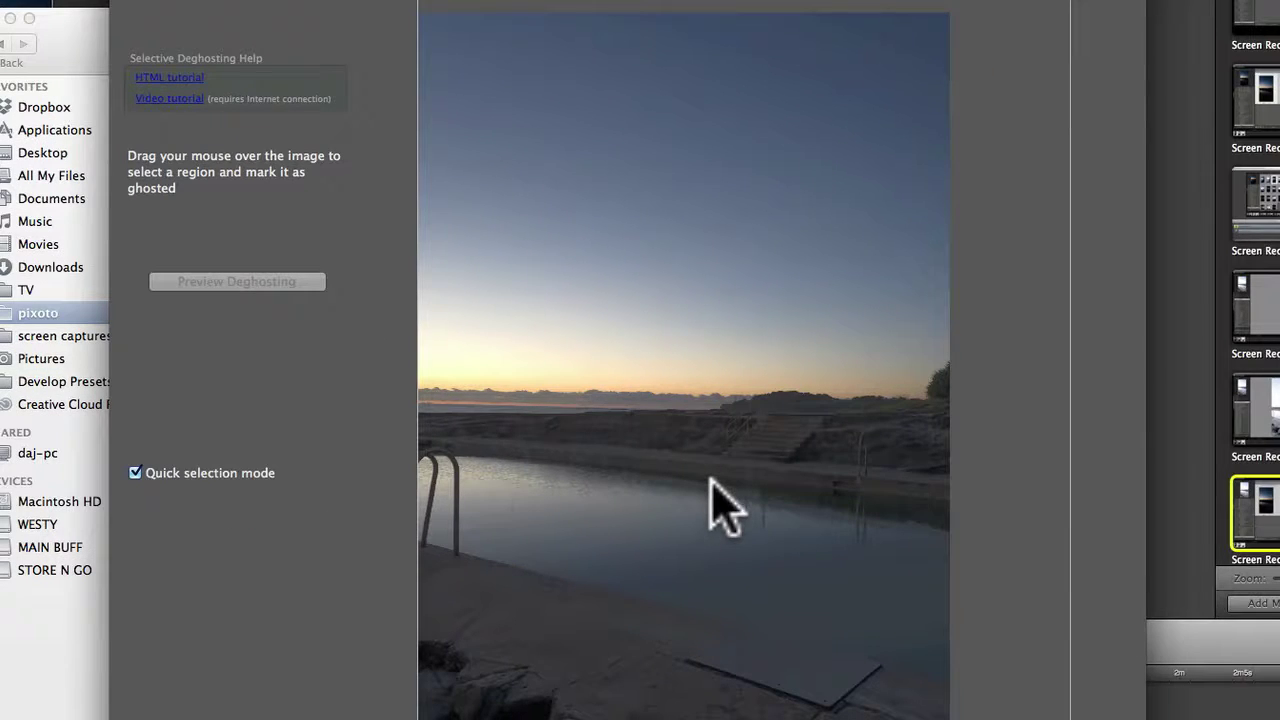
Outline the reflections below the far pool ladder as a ghosted region, preview the deghosting, and return to selection mode
{"action": "mouse_move", "coordinate": [711, 487]}
{"action": "left_mouse_down"}
{"action": "mouse_move", "coordinate": [711, 517]}
{"action": "mouse_move", "coordinate": [755, 543]}
{"action": "mouse_move", "coordinate": [892, 548]}
{"action": "mouse_move", "coordinate": [903, 517]}
{"action": "mouse_move", "coordinate": [903, 491]}
{"action": "mouse_move", "coordinate": [871, 480]}
{"action": "mouse_move", "coordinate": [729, 466]}
{"action": "mouse_move", "coordinate": [709, 482]}
{"action": "left_mouse_up"}
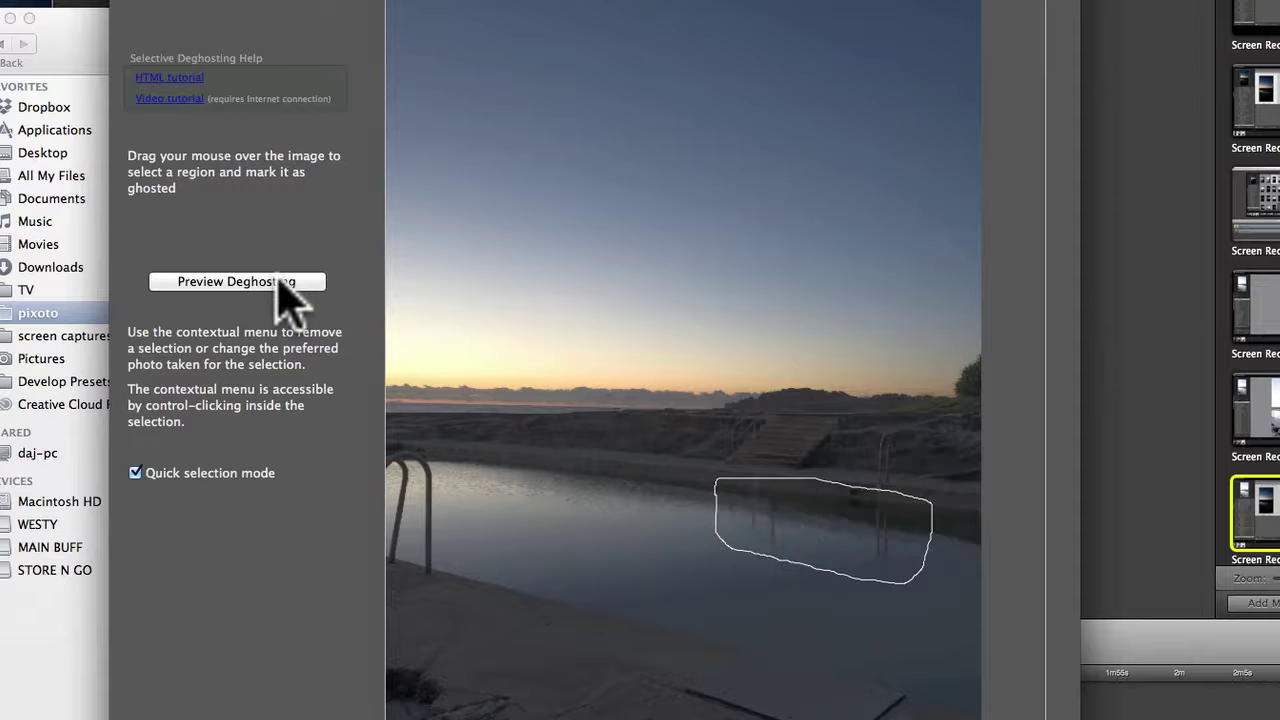
{"action": "left_click", "coordinate": [280, 283]}
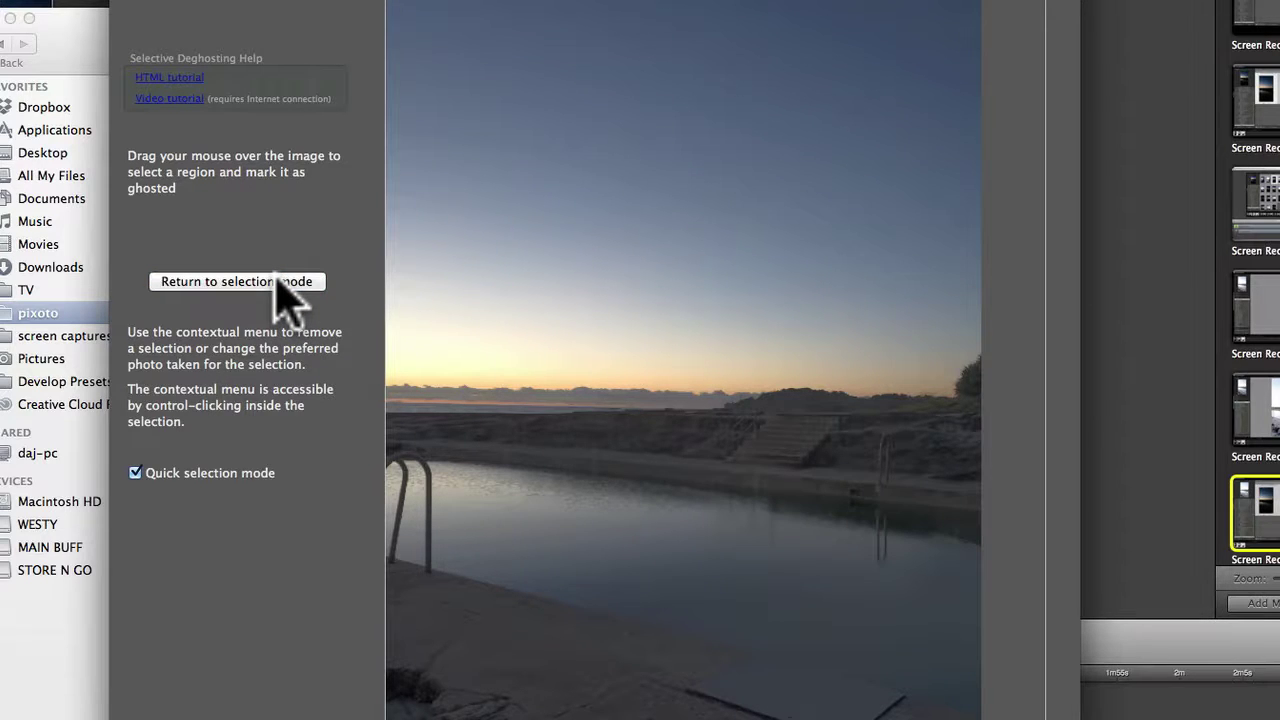
{"action": "left_click", "coordinate": [279, 284]}
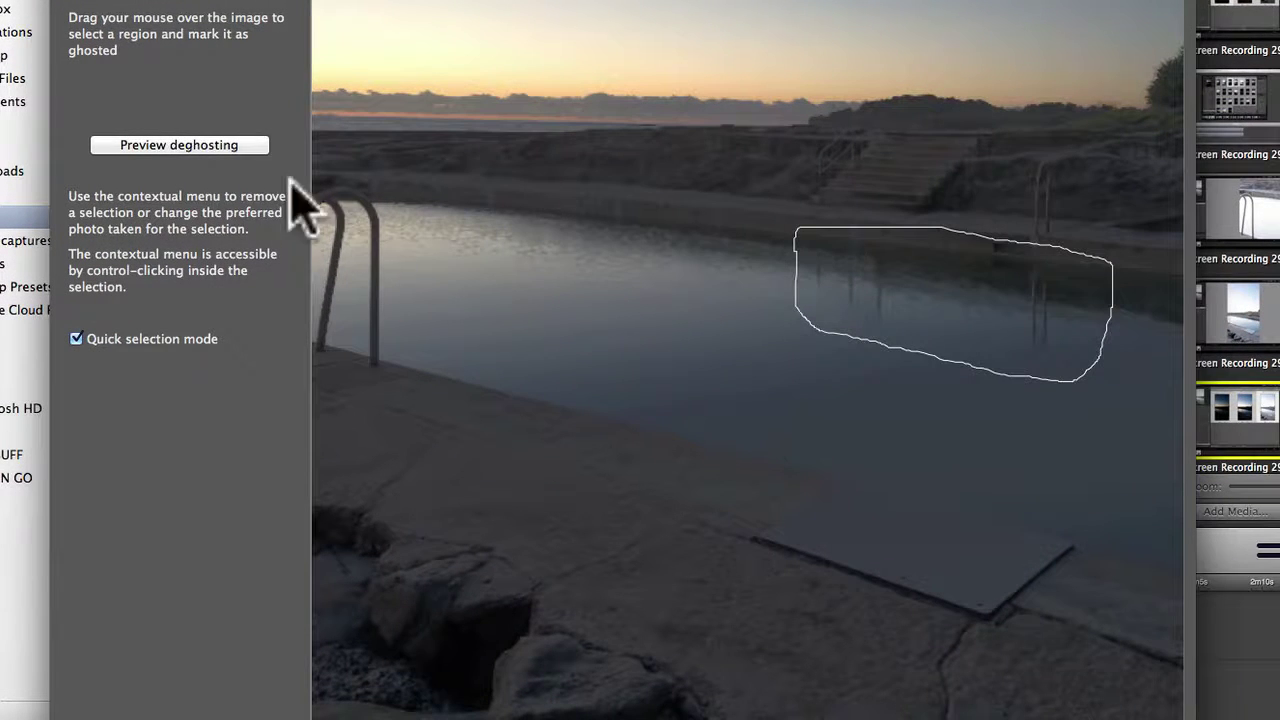
Compare the pool reflections with and without deghosting by repeatedly switching between the preview and selection mode
{"action": "left_click", "coordinate": [214, 150]}
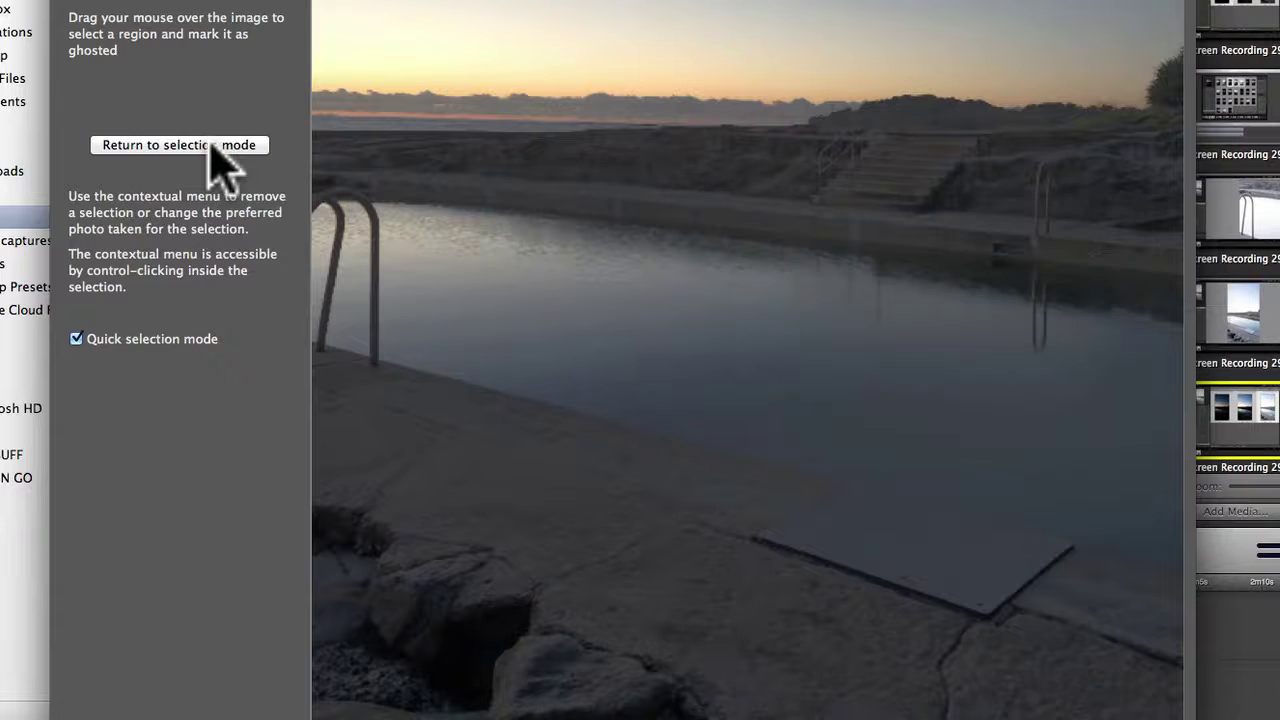
{"action": "left_click", "coordinate": [213, 152]}
{"action": "left_click", "coordinate": [213, 150]}
{"action": "left_click", "coordinate": [213, 150]}
{"action": "left_click", "coordinate": [212, 150]}
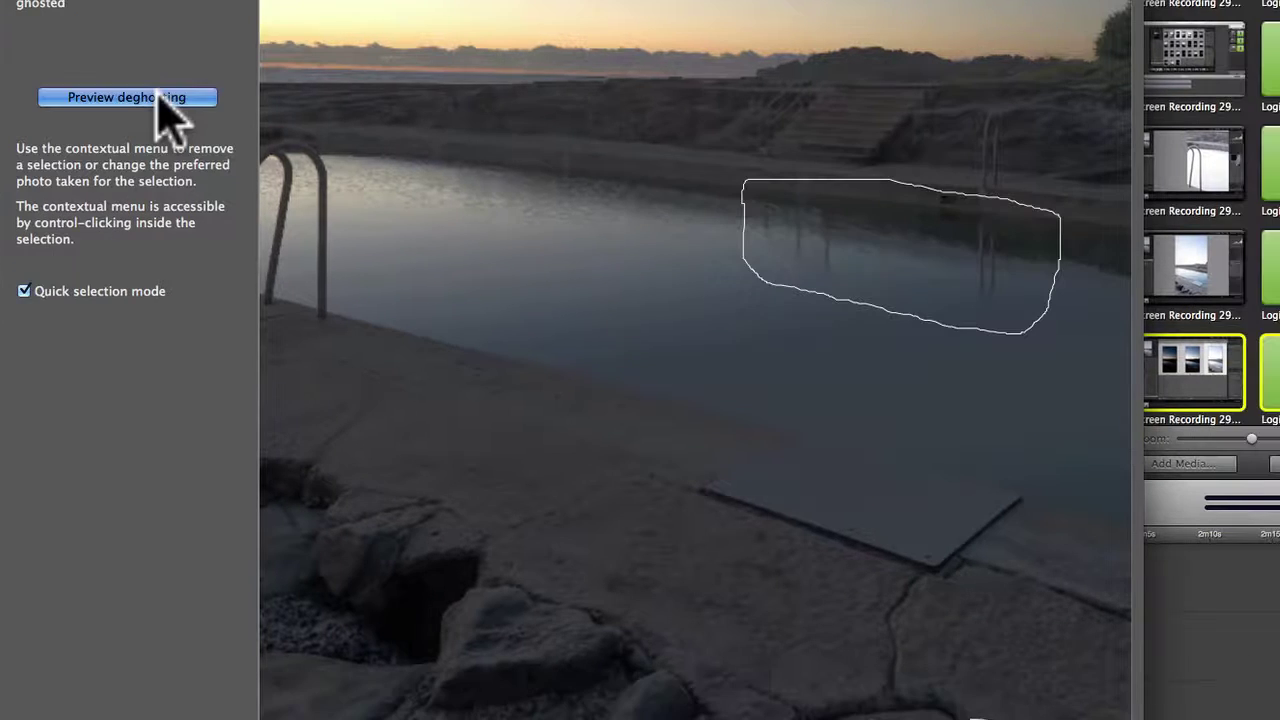
{"action": "left_click", "coordinate": [160, 100]}
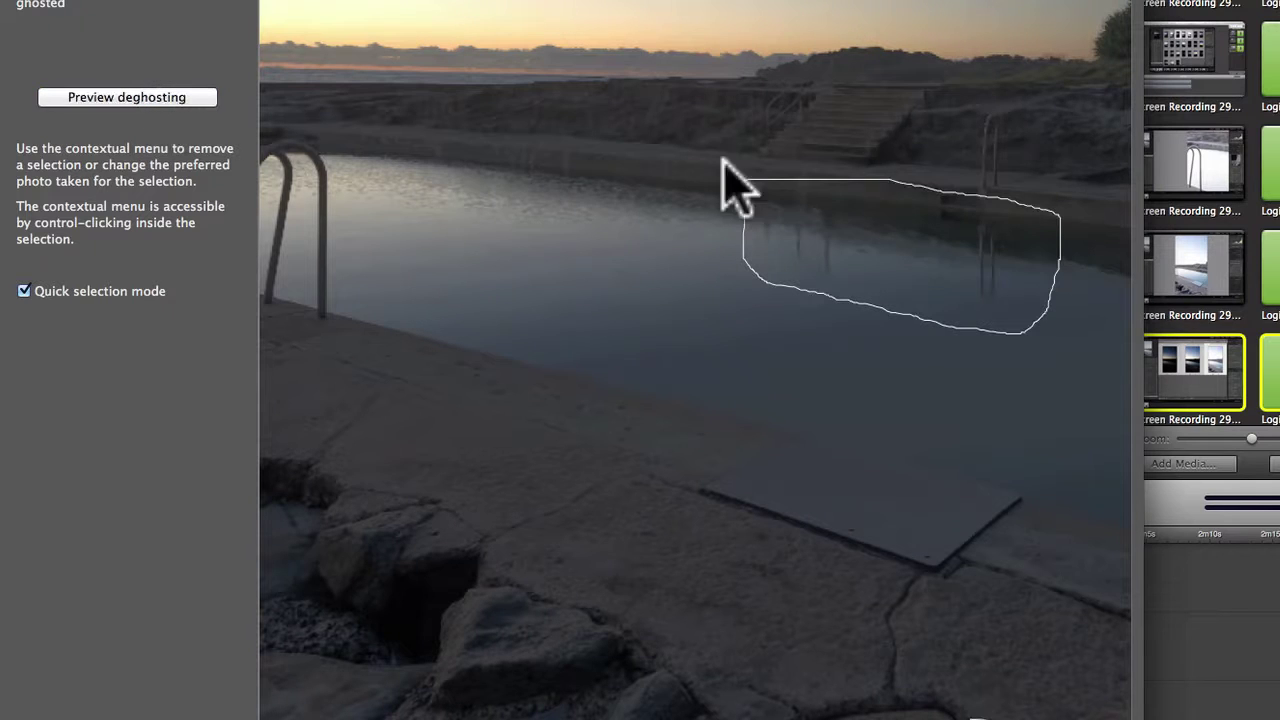
Set the 0 EV photo as the source for the outlined reflection region and preview the deghosting
{"action": "right_click", "coordinate": [893, 217]}
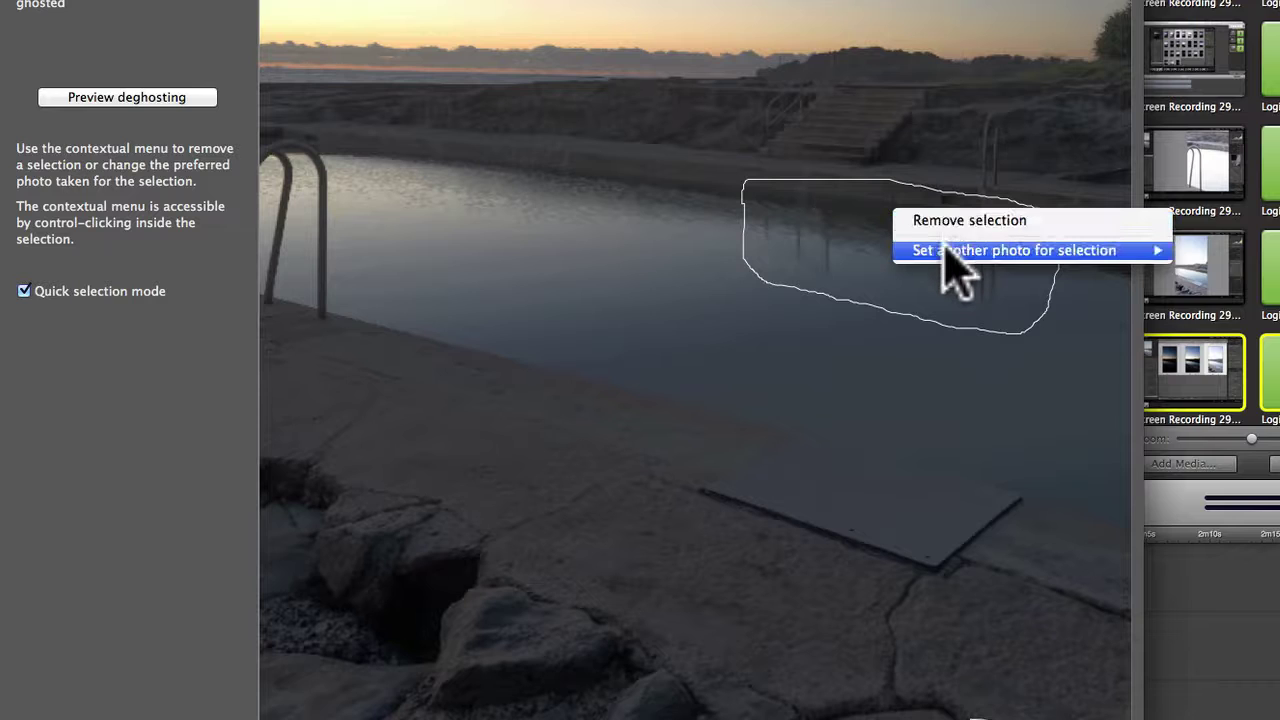
{"action": "mouse_move", "coordinate": [948, 258]}
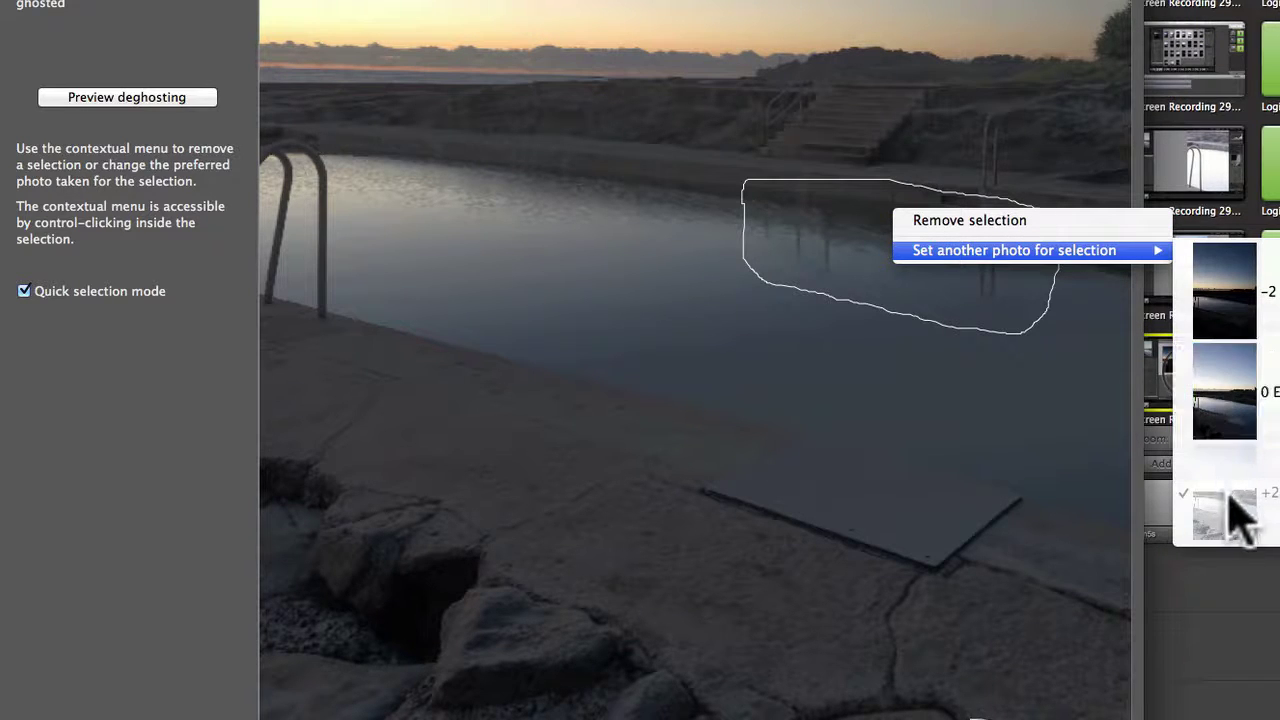
{"action": "left_click", "coordinate": [1222, 405]}
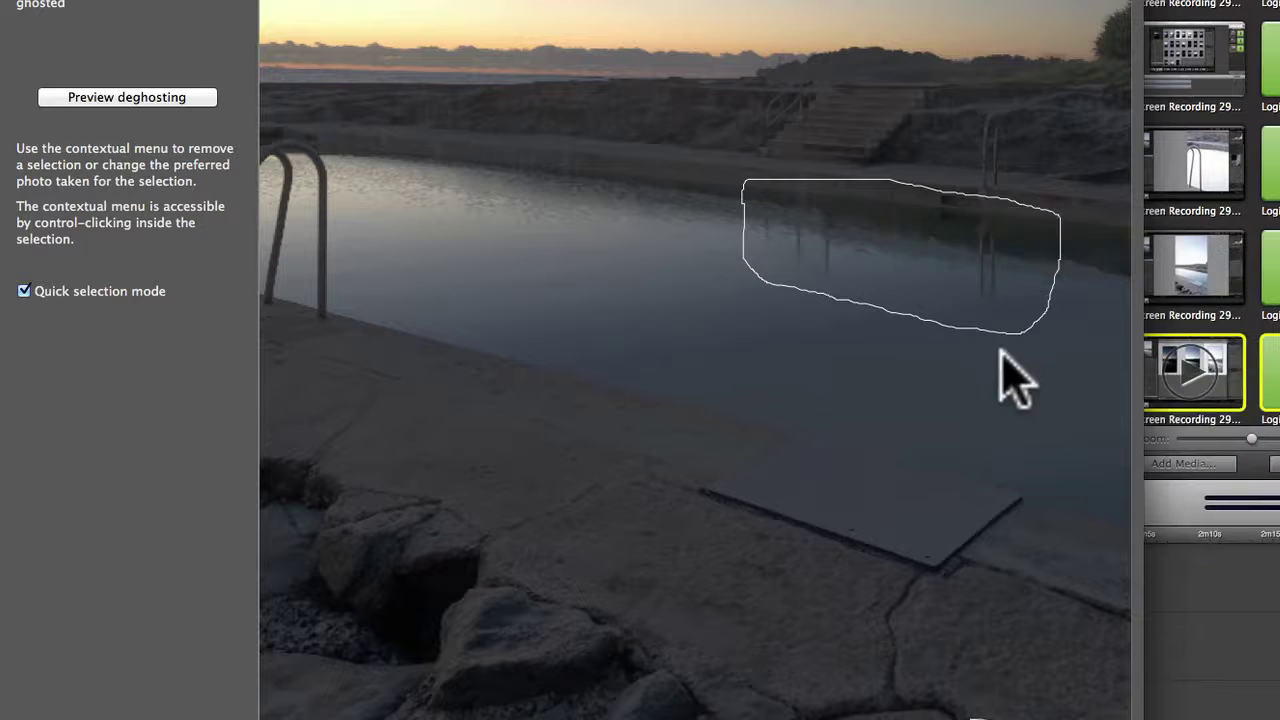
{"action": "left_click", "coordinate": [150, 97]}
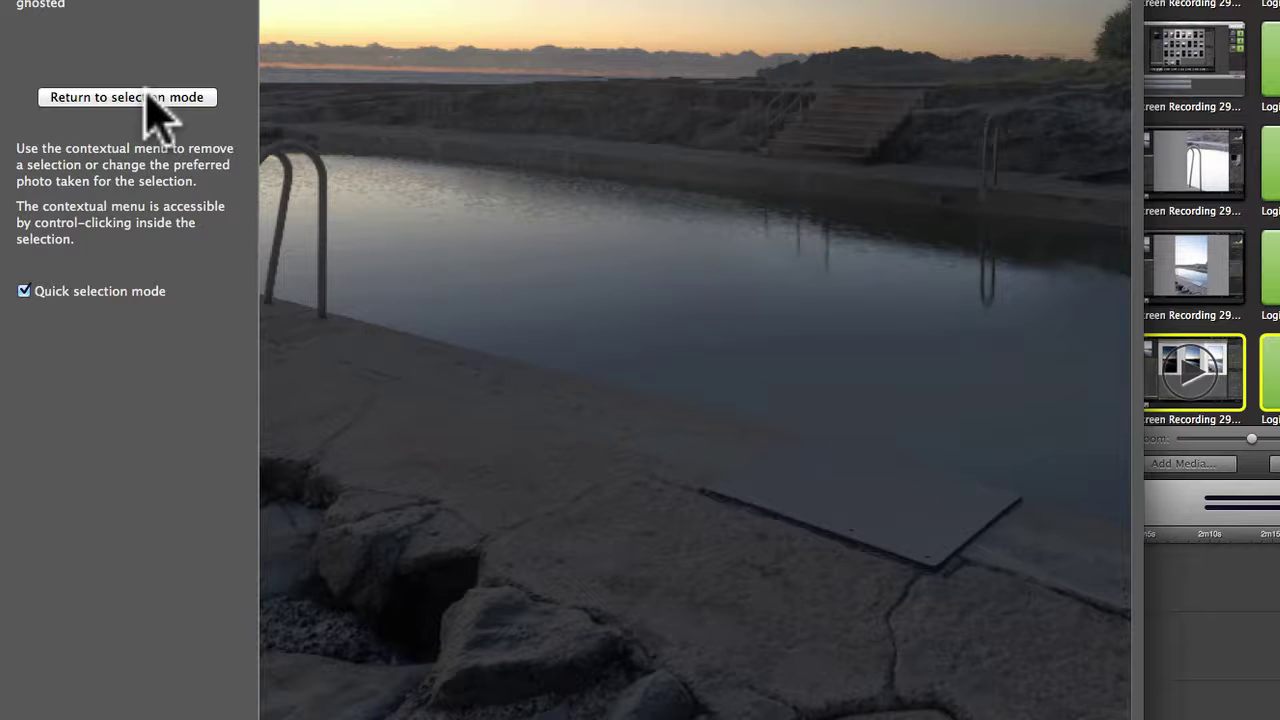
{"action": "left_click", "coordinate": [148, 92]}
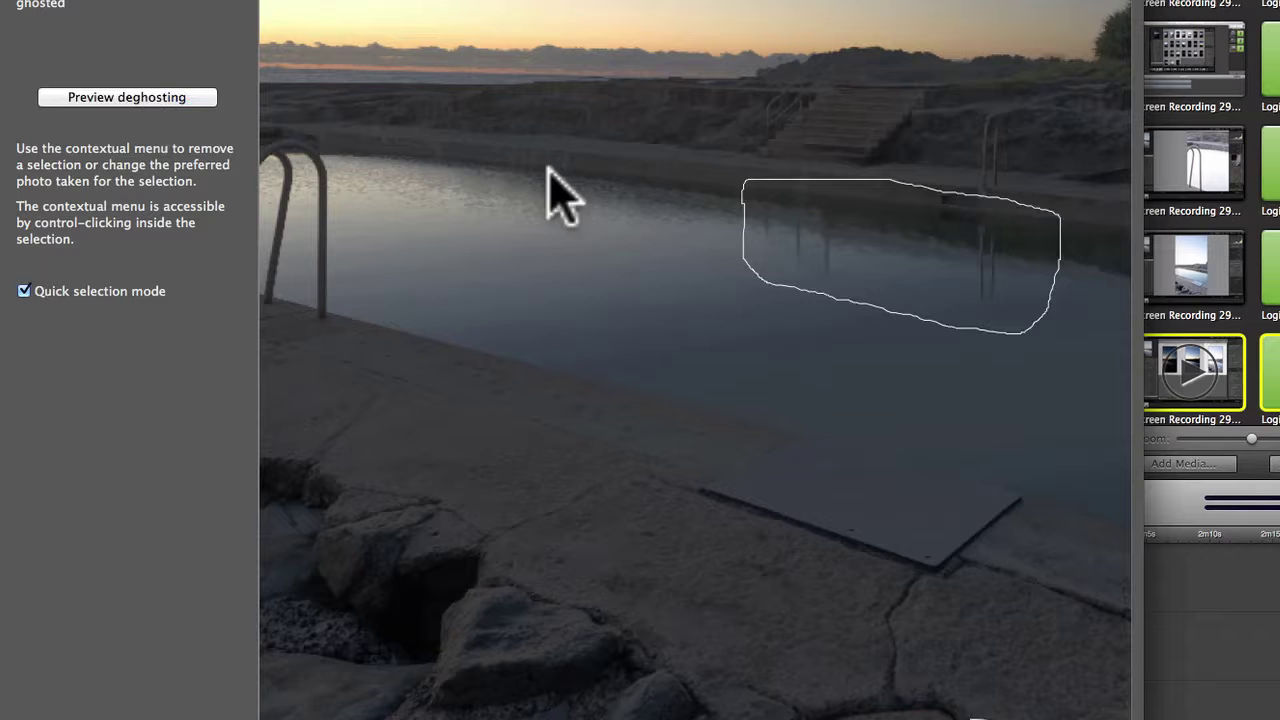
Set the -2 EV photo as the source for the outlined reflection region and preview the deghosting
{"action": "right_click", "coordinate": [875, 233]}
{"action": "mouse_move", "coordinate": [920, 286]}
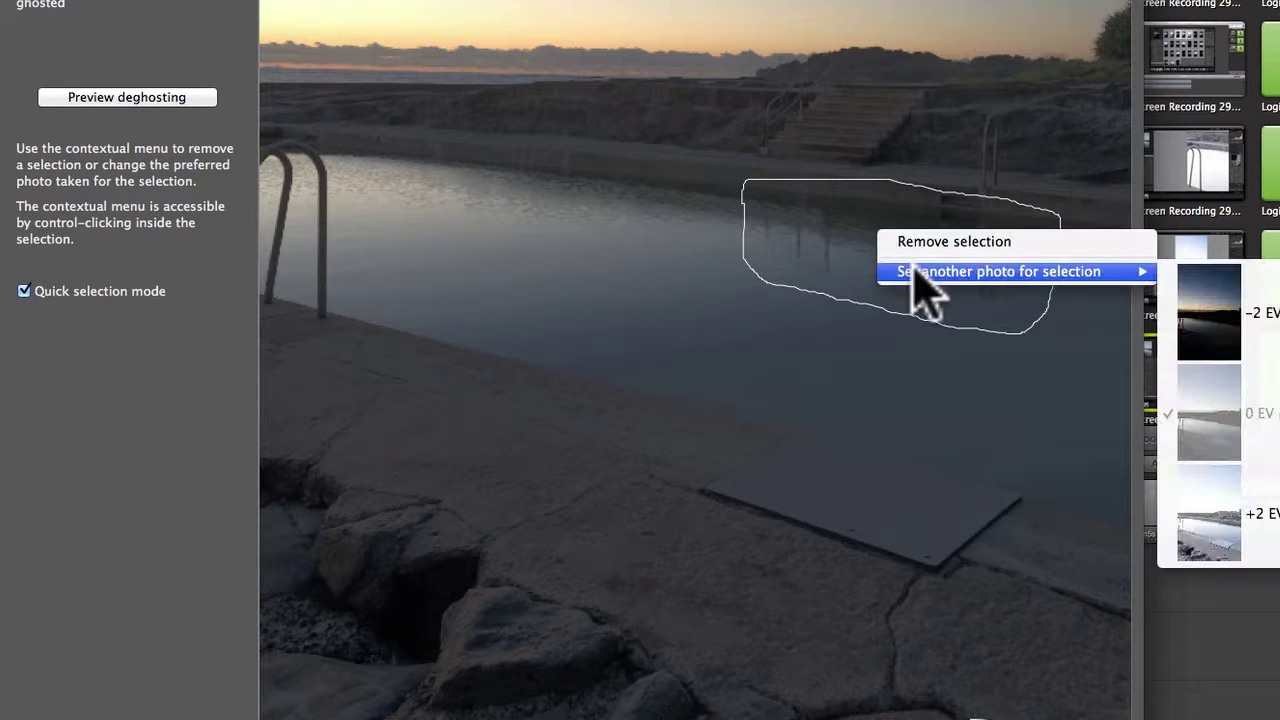
{"action": "left_click", "coordinate": [1171, 320]}
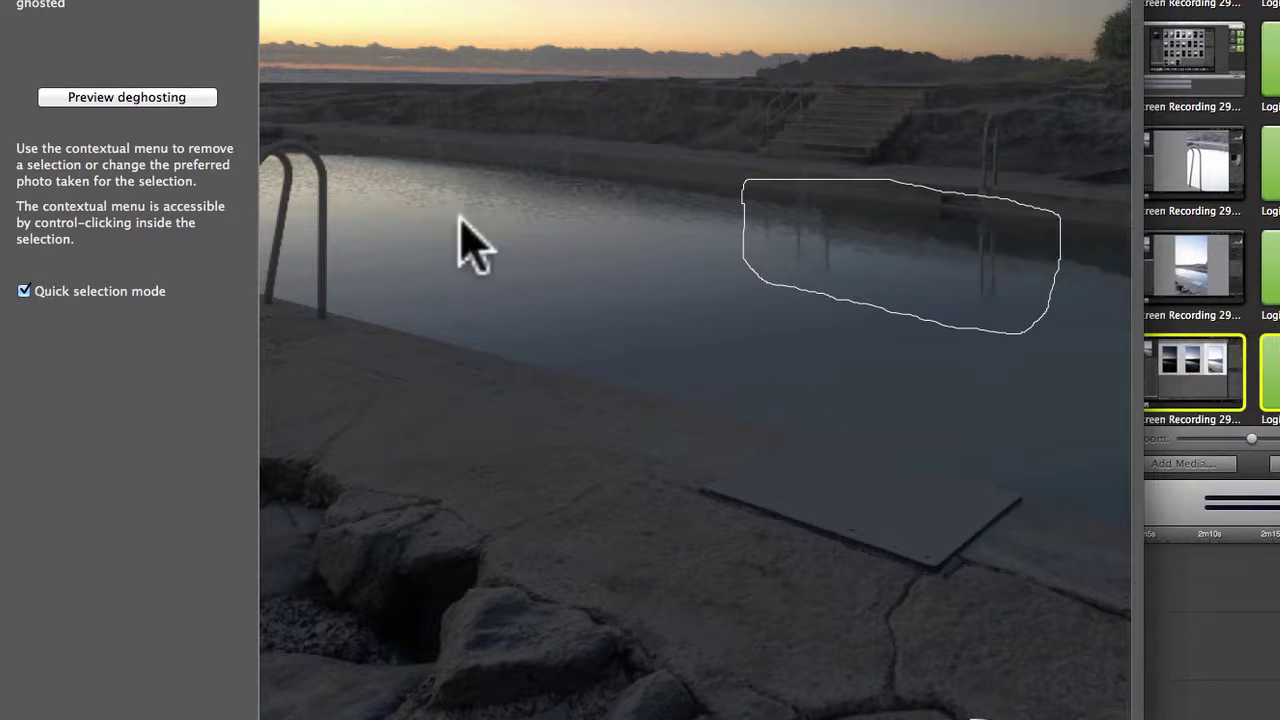
{"action": "left_click", "coordinate": [155, 98]}
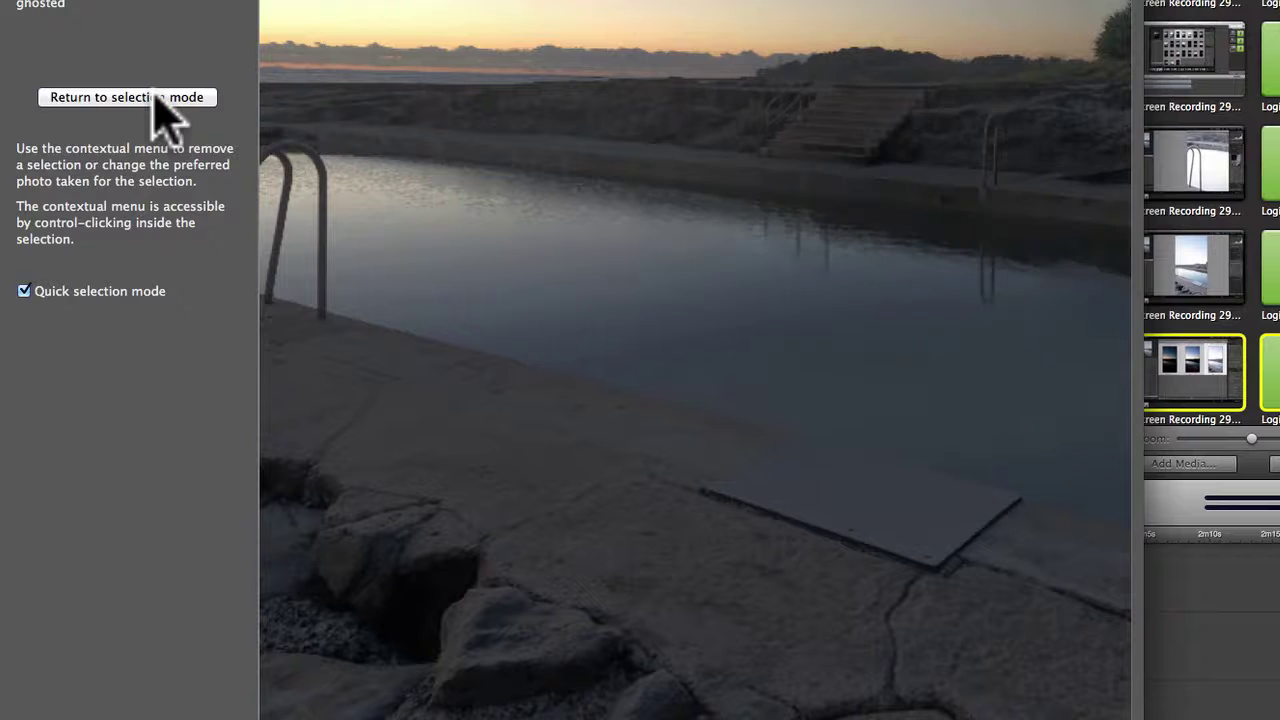
Return to selection mode and remove the ghosted selection around the far ladder's reflections
{"action": "left_click", "coordinate": [158, 102]}
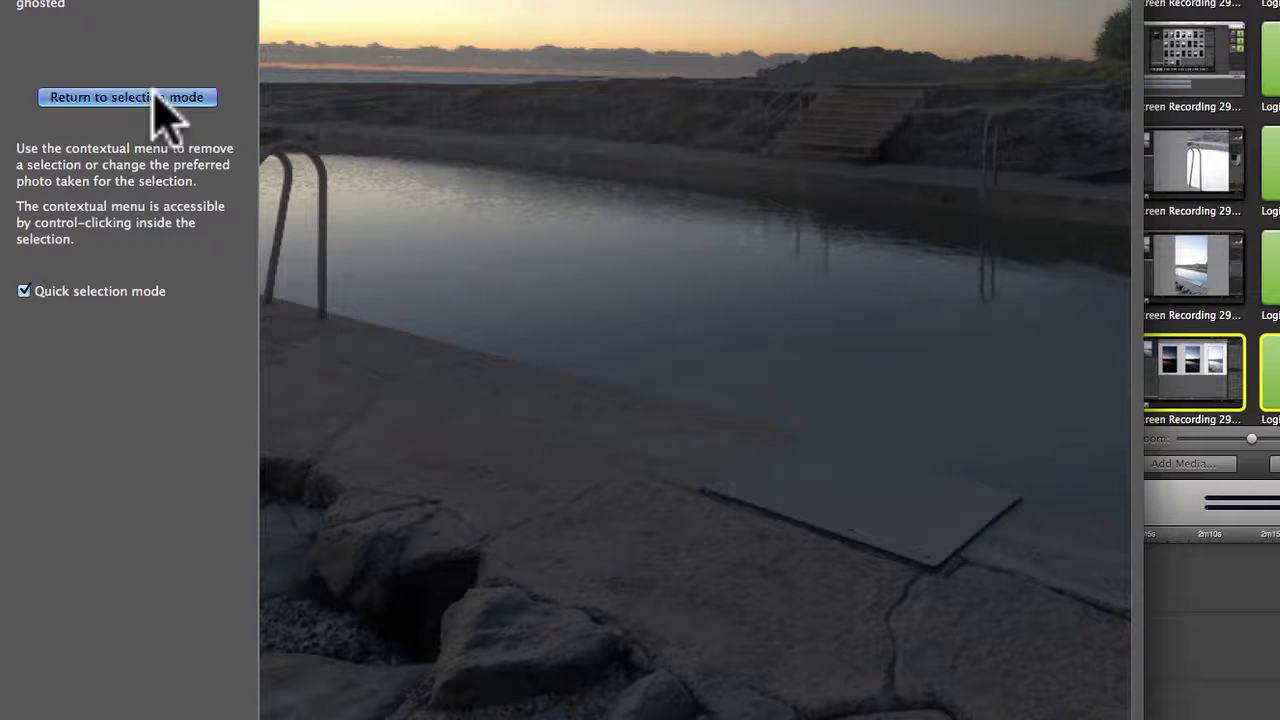
{"action": "left_click", "coordinate": [960, 236], "text": "ctrl"}
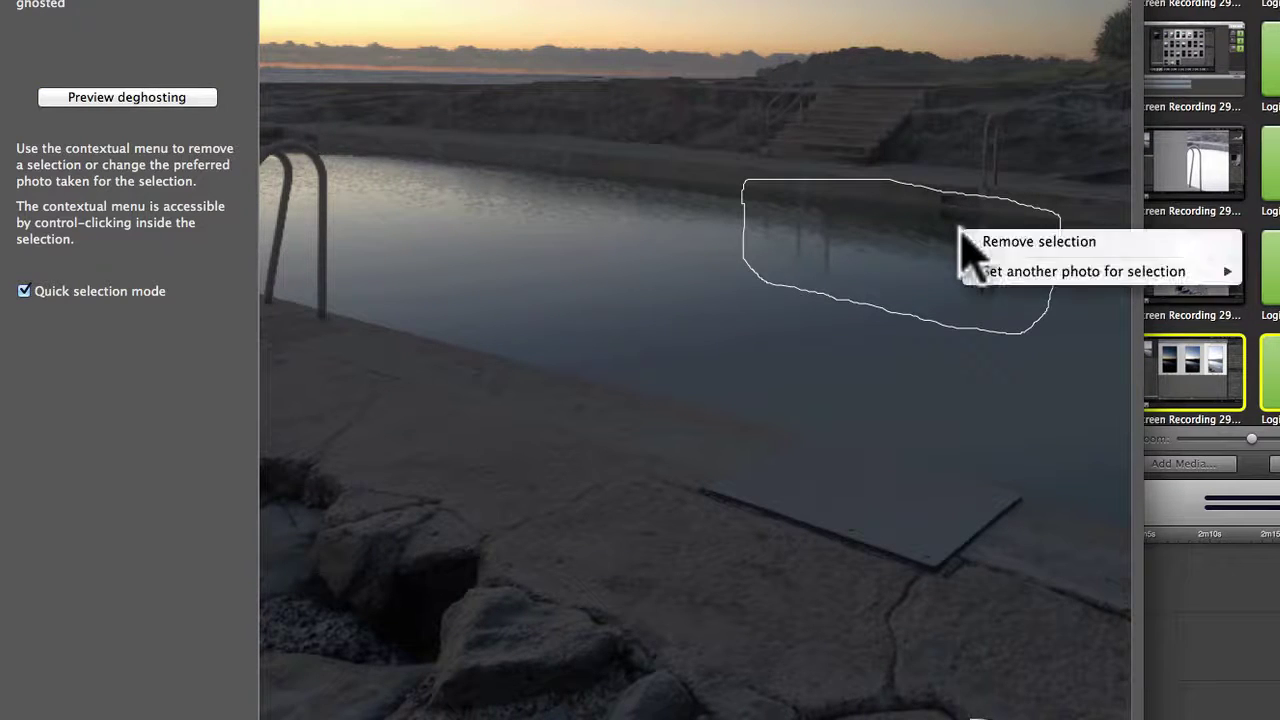
{"action": "left_click", "coordinate": [974, 244]}
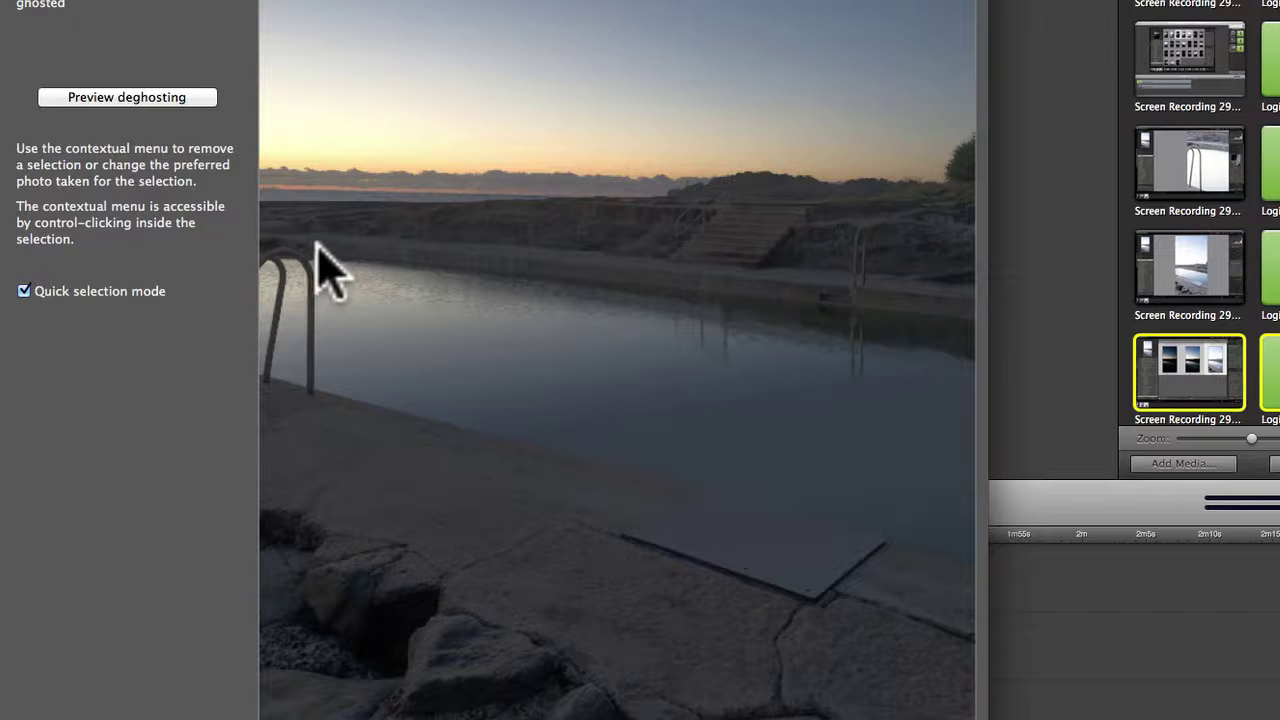
Outline a ghosted band of water along the pool's far edge across the full image width, and preview the deghosting up close
{"action": "mouse_move", "coordinate": [319, 248]}
{"action": "left_mouse_down"}
{"action": "mouse_move", "coordinate": [934, 306]}
{"action": "mouse_move", "coordinate": [975, 315]}
{"action": "mouse_move", "coordinate": [983, 349]}
{"action": "mouse_move", "coordinate": [951, 374]}
{"action": "mouse_move", "coordinate": [765, 370]}
{"action": "mouse_move", "coordinate": [640, 338]}
{"action": "mouse_move", "coordinate": [234, 294]}
{"action": "mouse_move", "coordinate": [254, 243]}
{"action": "mouse_move", "coordinate": [307, 243]}
{"action": "left_mouse_up"}
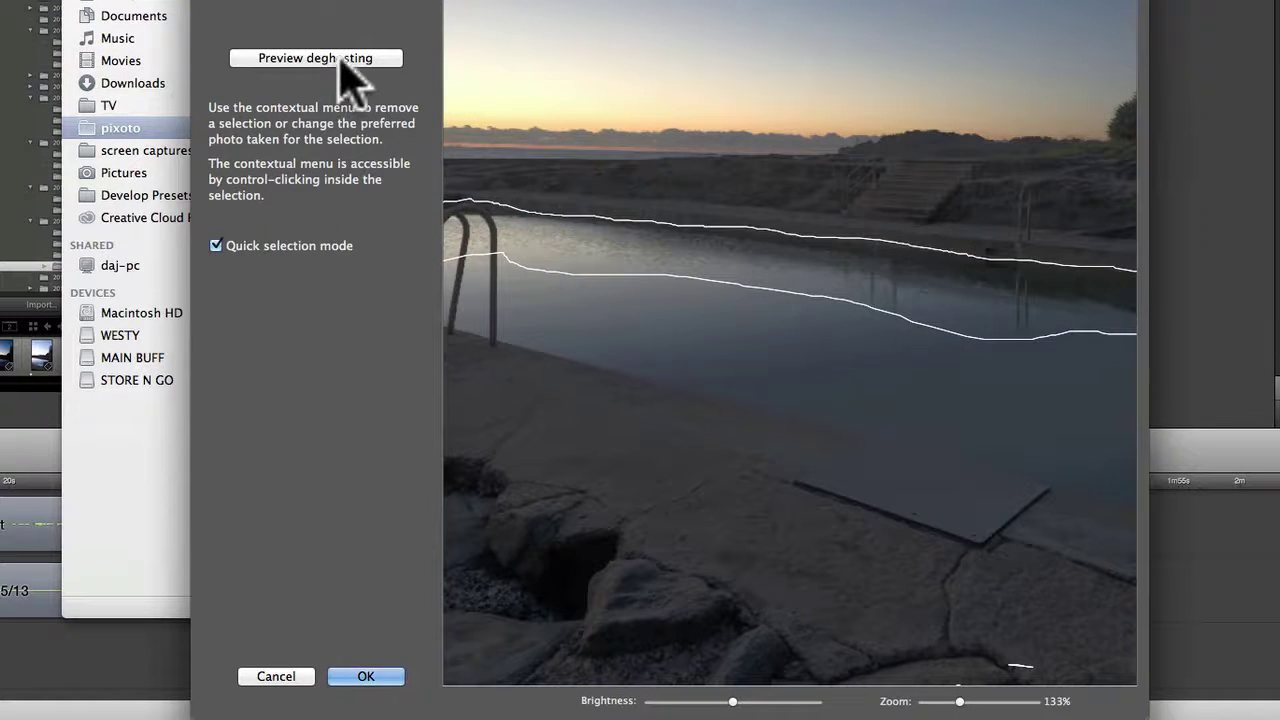
{"action": "left_click", "coordinate": [343, 60]}
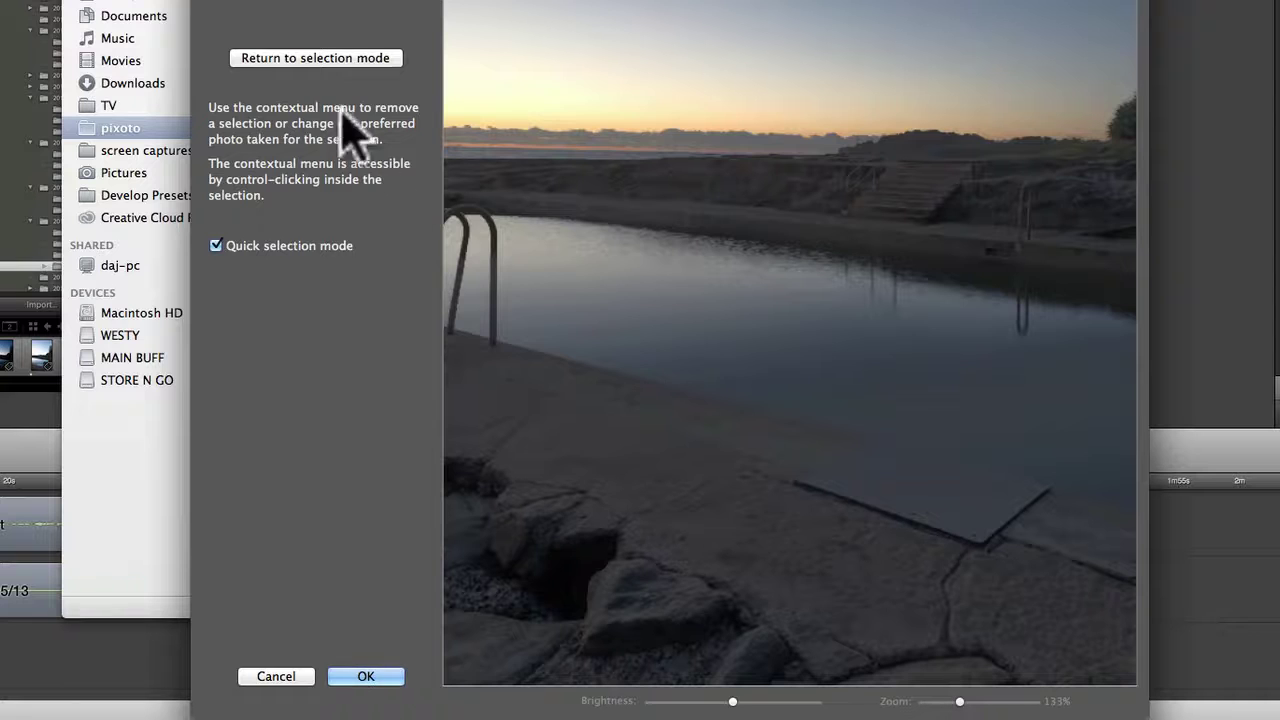
{"action": "left_click", "coordinate": [292, 60]}
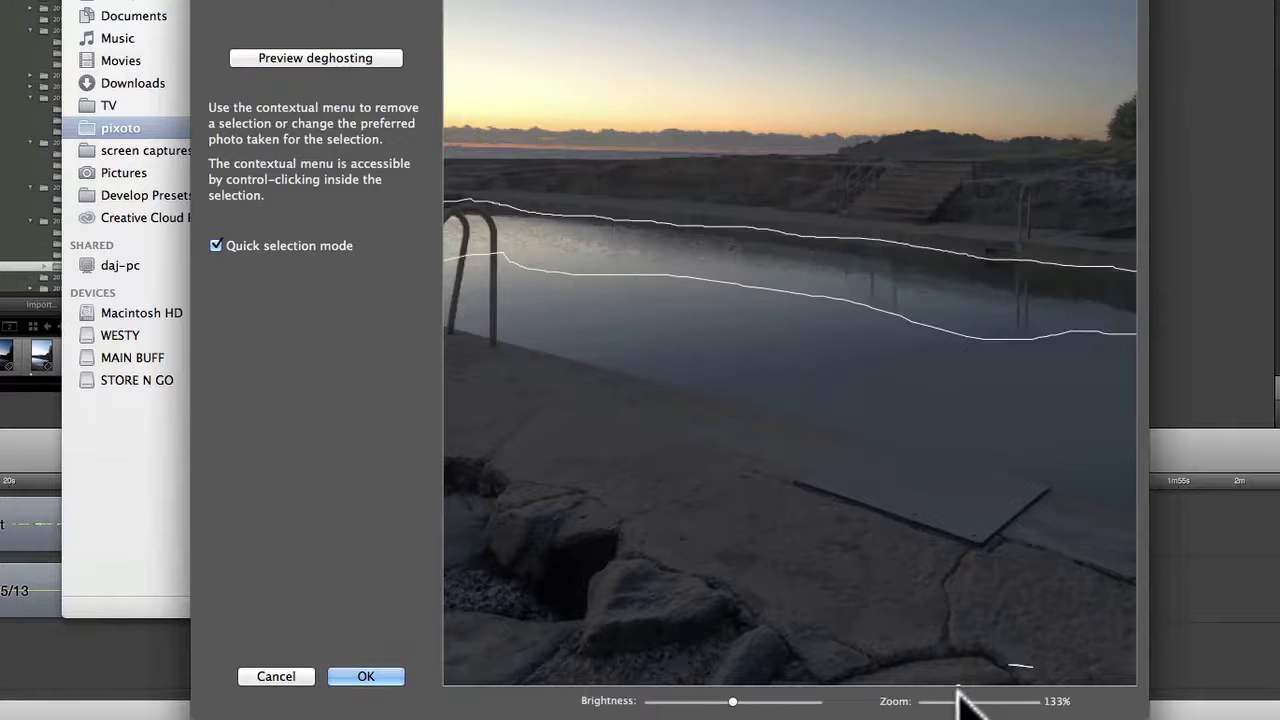
{"action": "left_click_drag", "start_coordinate": [958, 700], "coordinate": [1015, 701]}
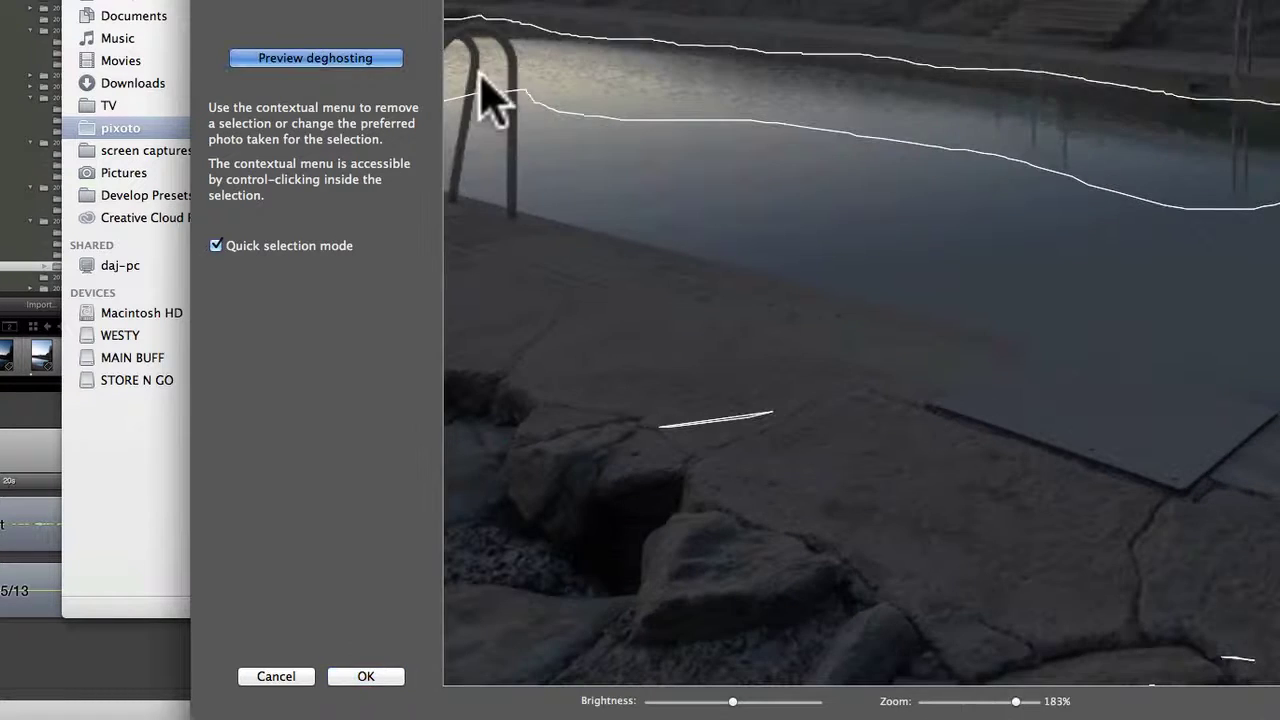
{"action": "key", "text": "Return"}
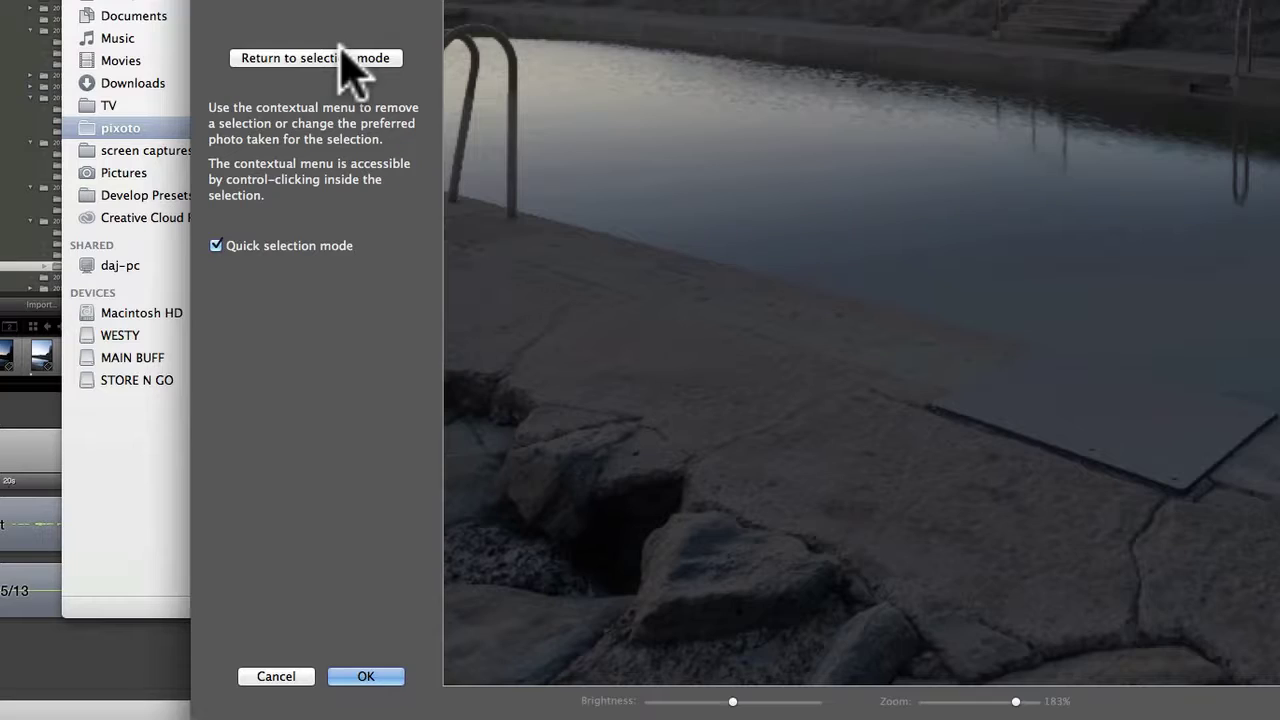
Return to selection mode, outline both rails of the near ladder as ghosted selections, and preview the deghosting
{"action": "left_click", "coordinate": [345, 58]}
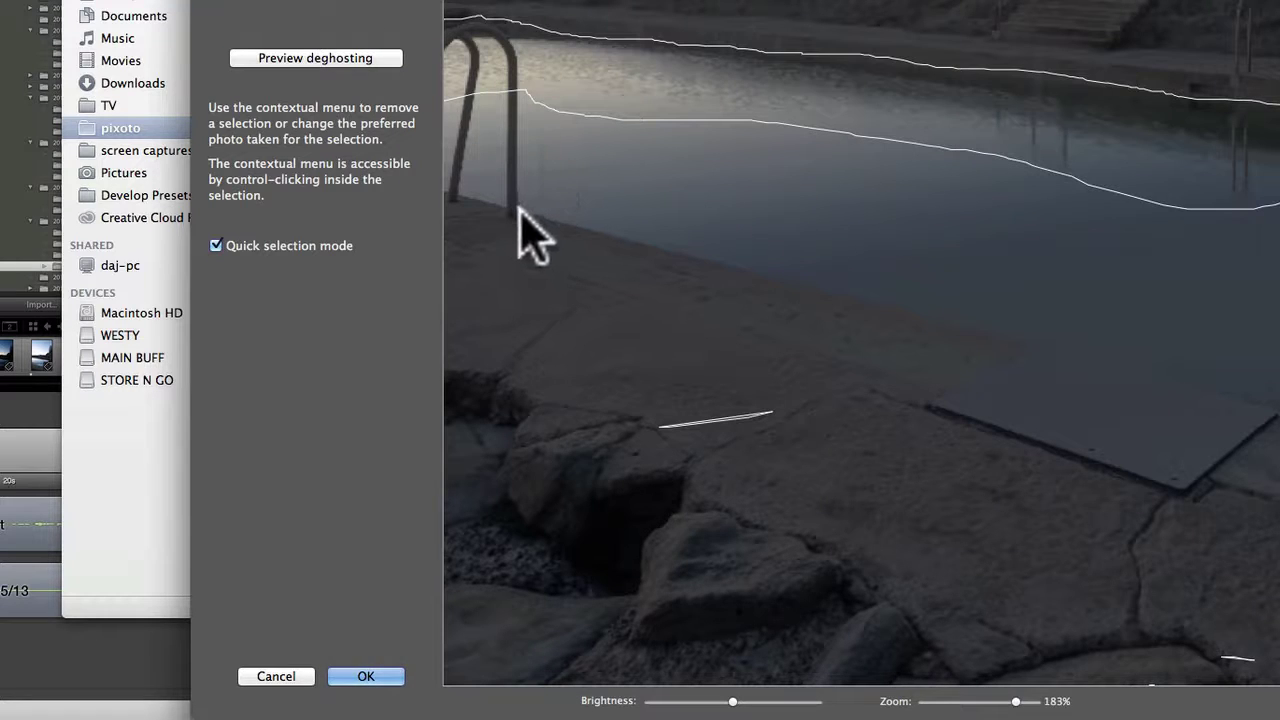
{"action": "mouse_move", "coordinate": [518, 210]}
{"action": "left_mouse_down"}
{"action": "mouse_move", "coordinate": [522, 82]}
{"action": "mouse_move", "coordinate": [511, 80]}
{"action": "mouse_move", "coordinate": [498, 152]}
{"action": "mouse_move", "coordinate": [503, 217]}
{"action": "mouse_move", "coordinate": [518, 211]}
{"action": "left_mouse_up"}
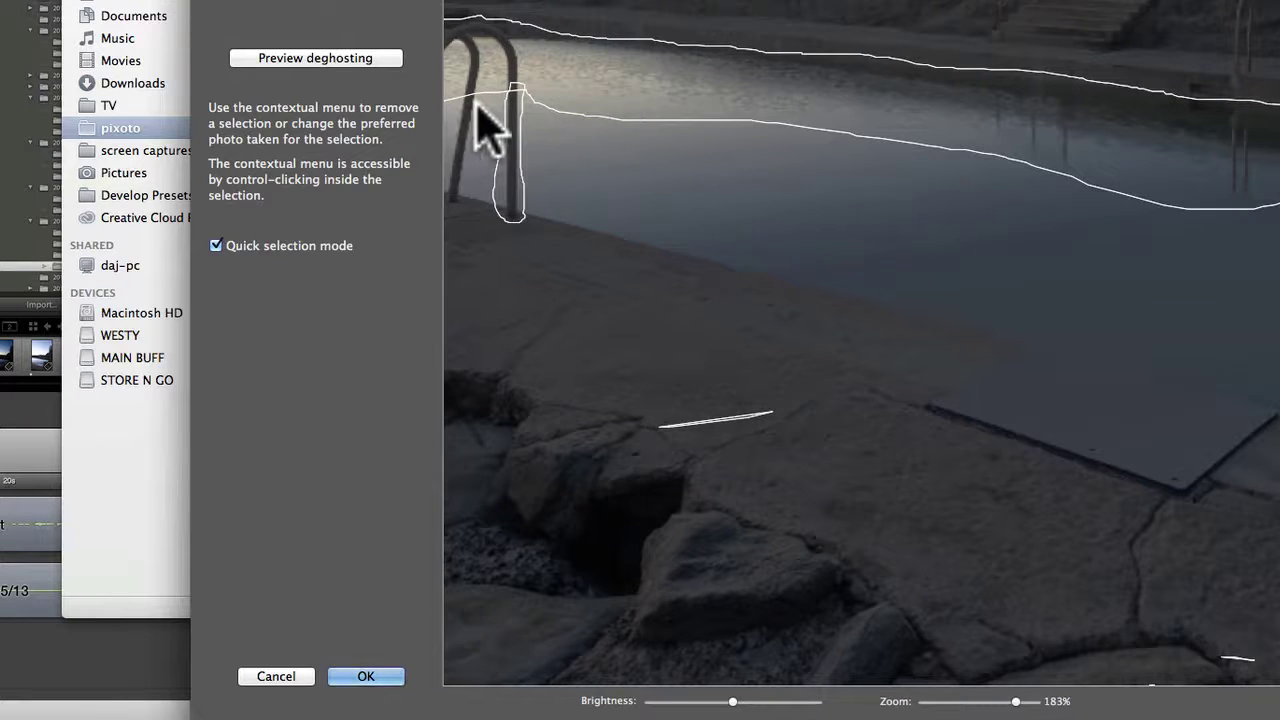
{"action": "mouse_move", "coordinate": [476, 108]}
{"action": "left_mouse_down"}
{"action": "mouse_move", "coordinate": [471, 94]}
{"action": "mouse_move", "coordinate": [453, 210]}
{"action": "left_mouse_up"}
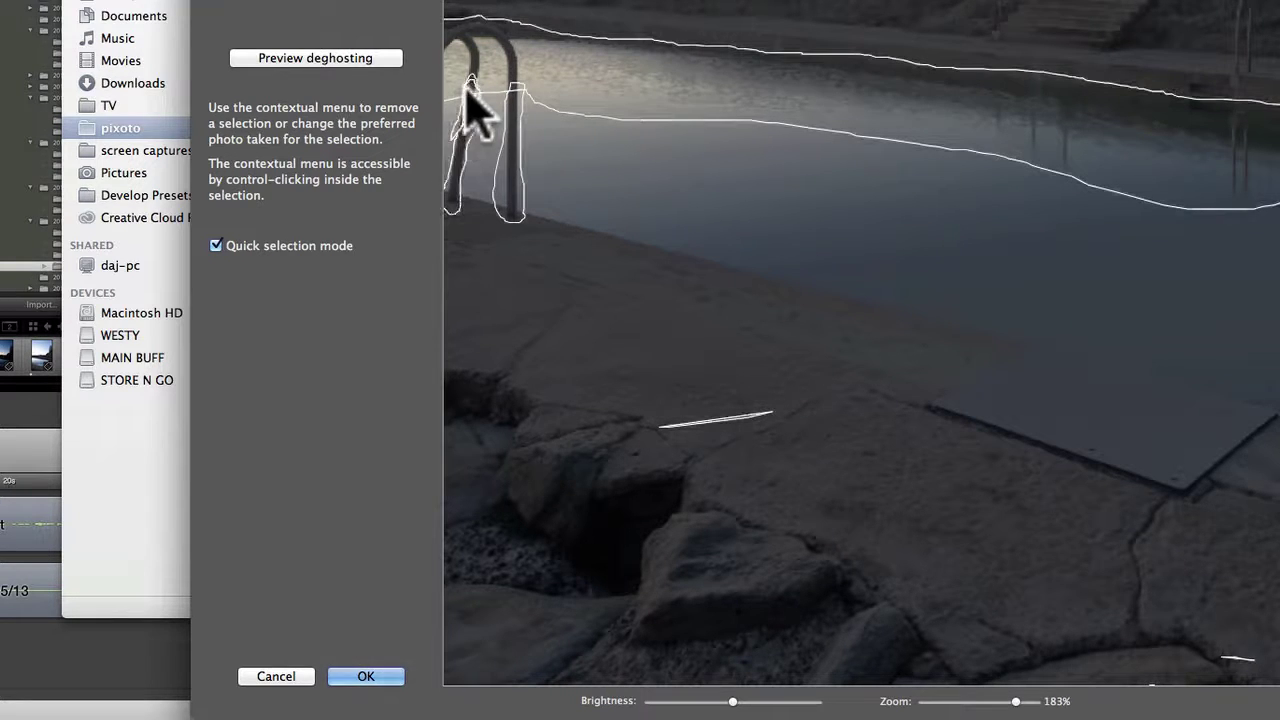
{"action": "left_click", "coordinate": [378, 58]}
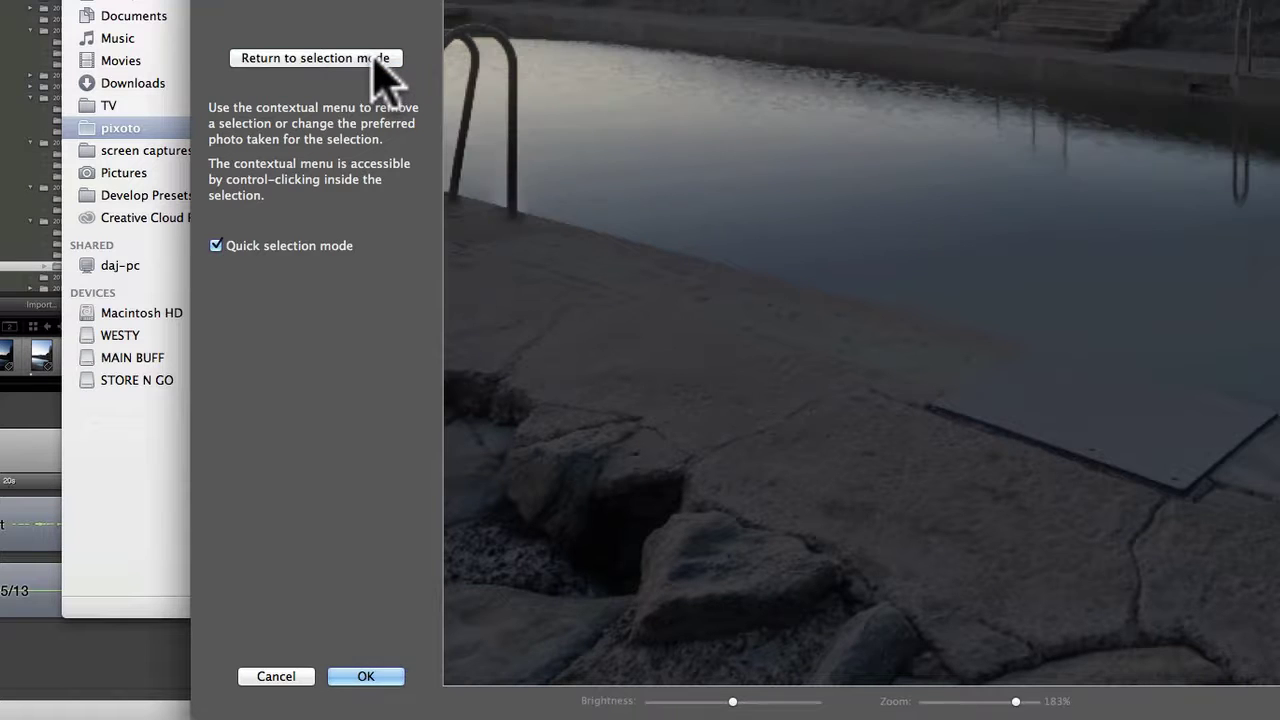
Return to selection mode and check the source photo set for the water band and for each near-ladder rail selection
{"action": "left_click", "coordinate": [376, 58]}
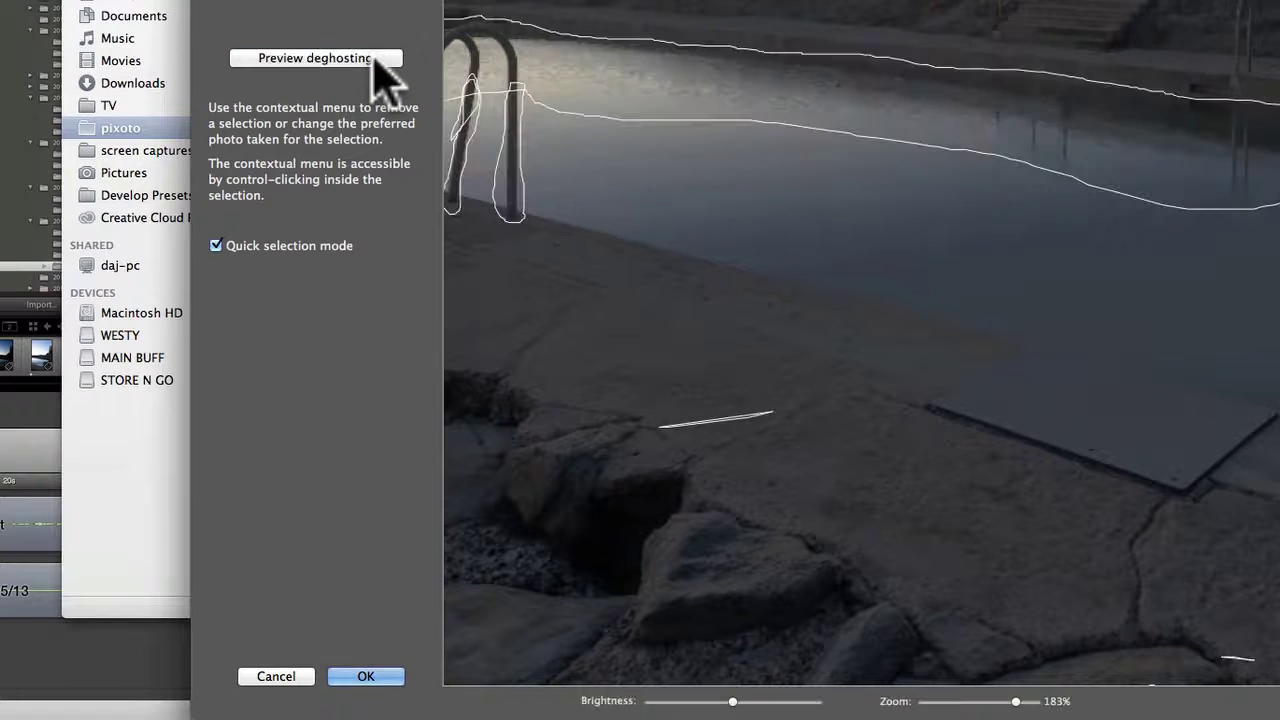
{"action": "left_click", "coordinate": [574, 80], "text": "ctrl"}
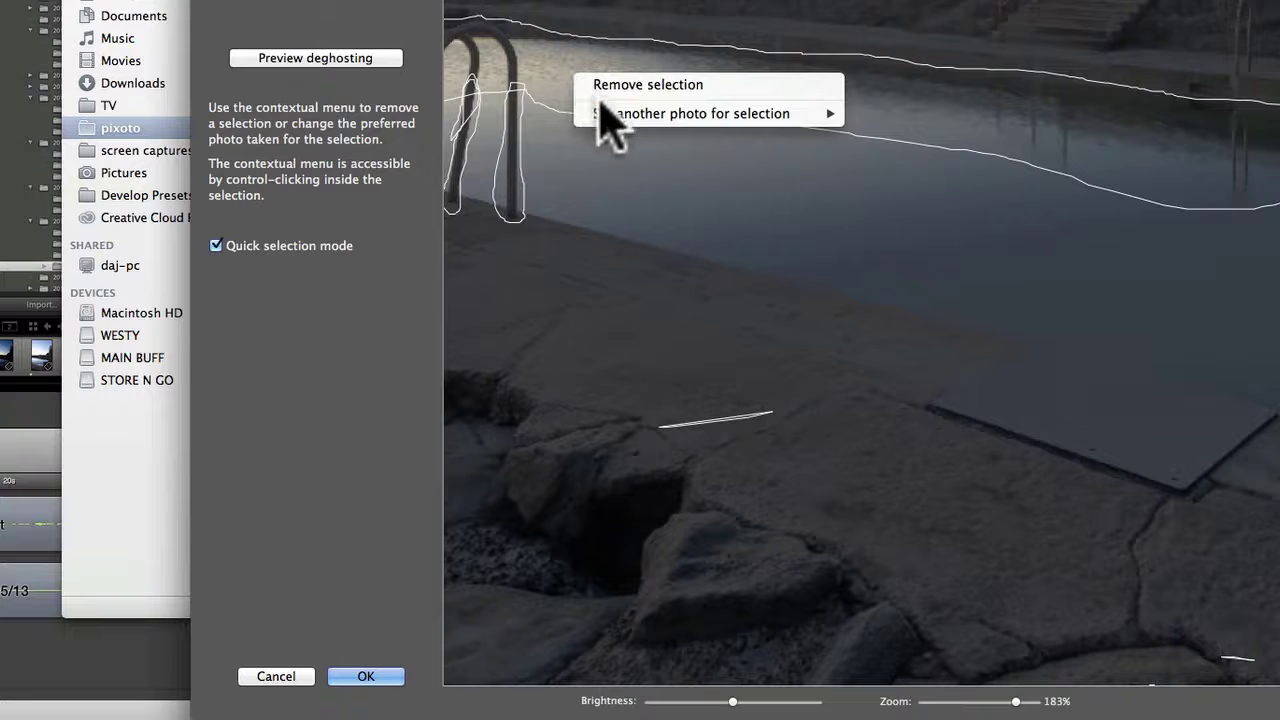
{"action": "mouse_move", "coordinate": [598, 114]}
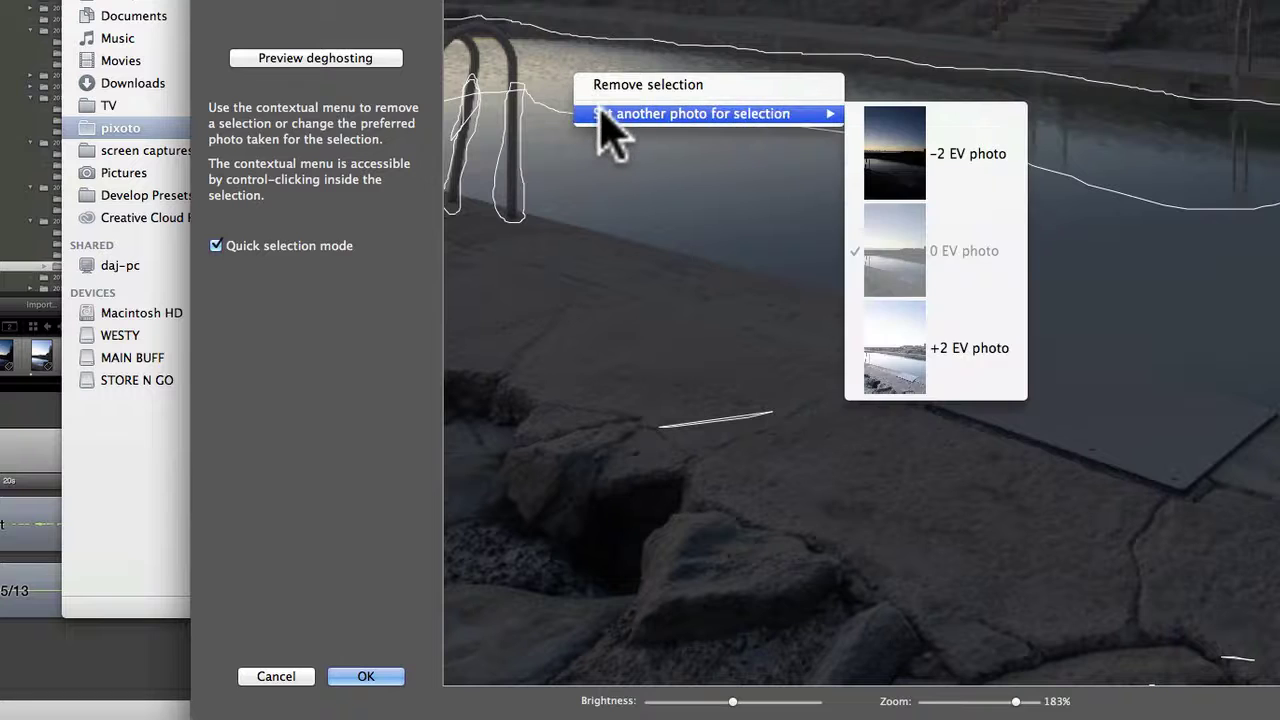
{"action": "left_click", "coordinate": [505, 166]}
{"action": "left_click", "coordinate": [510, 168], "text": "ctrl"}
{"action": "mouse_move", "coordinate": [548, 206]}
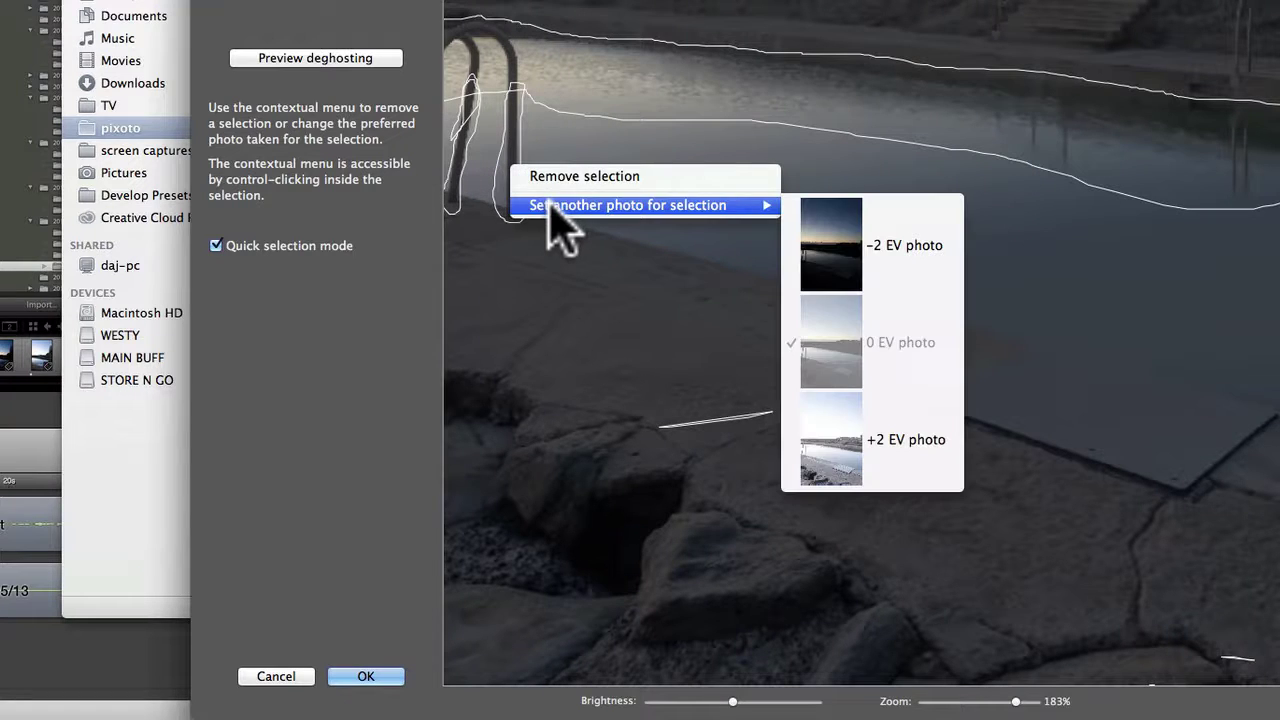
{"action": "left_click", "coordinate": [456, 184]}
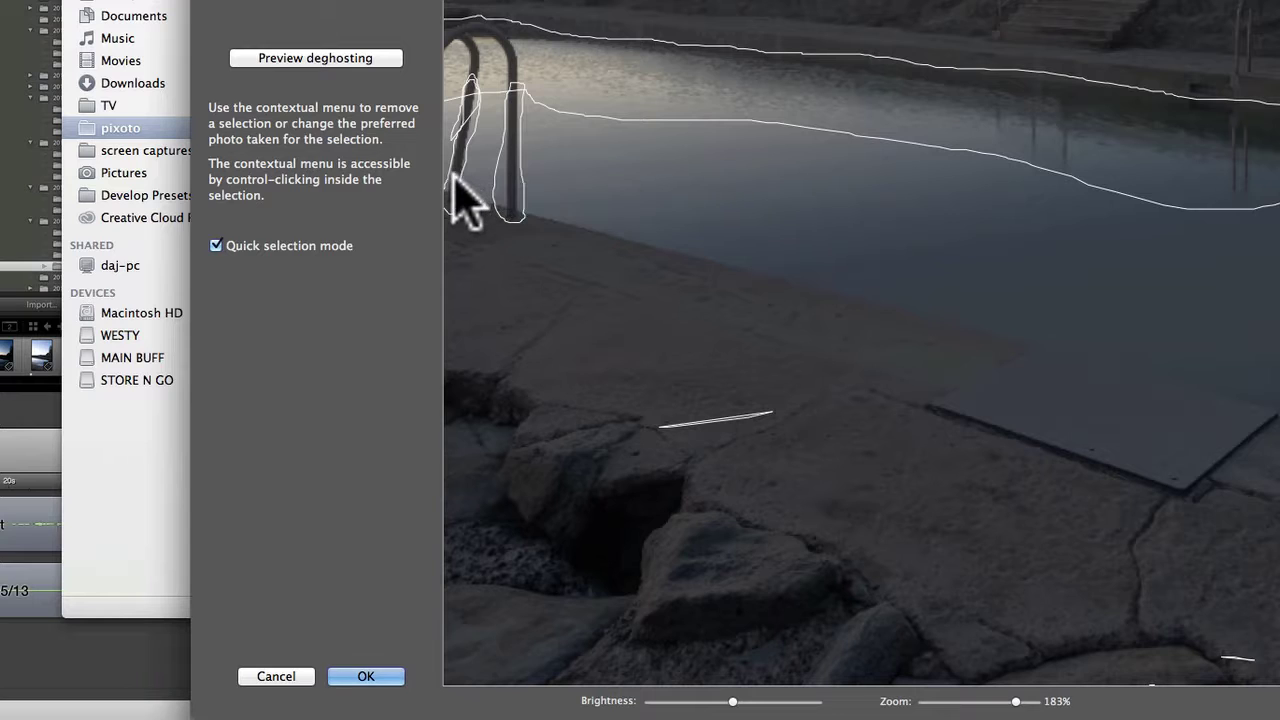
{"action": "left_click", "coordinate": [455, 176], "text": "ctrl"}
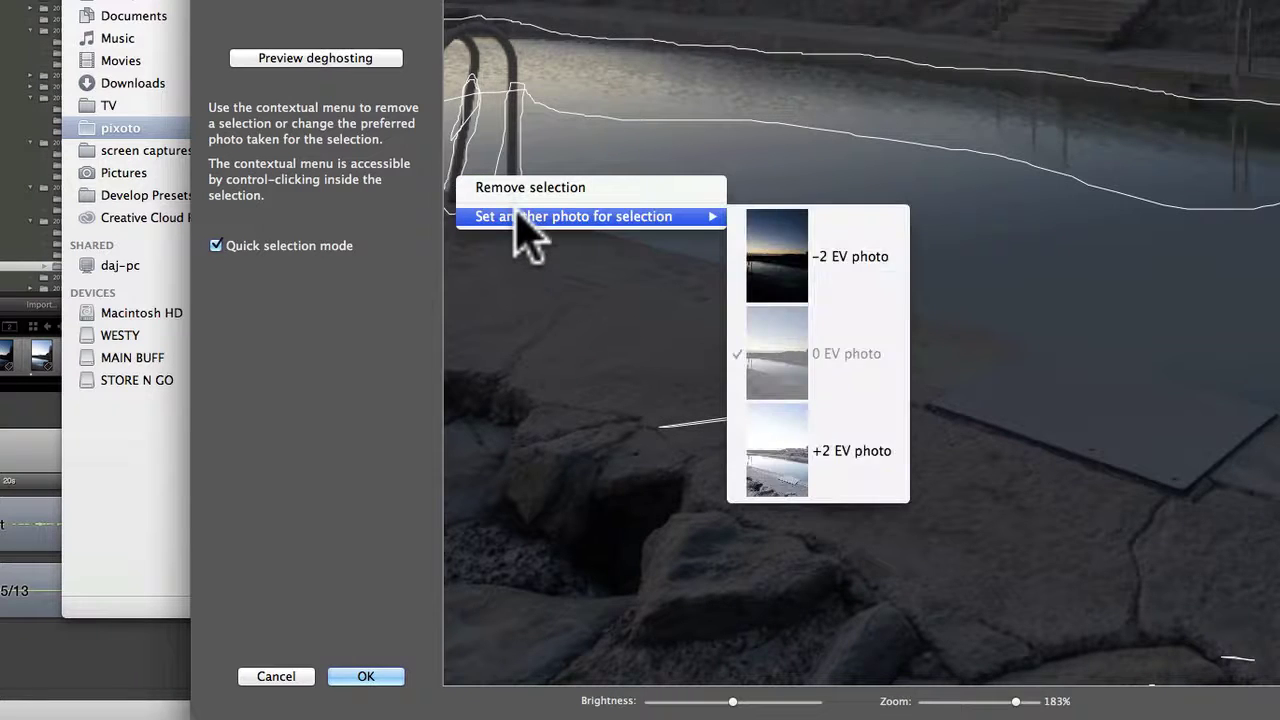
{"action": "left_click", "coordinate": [672, 108]}
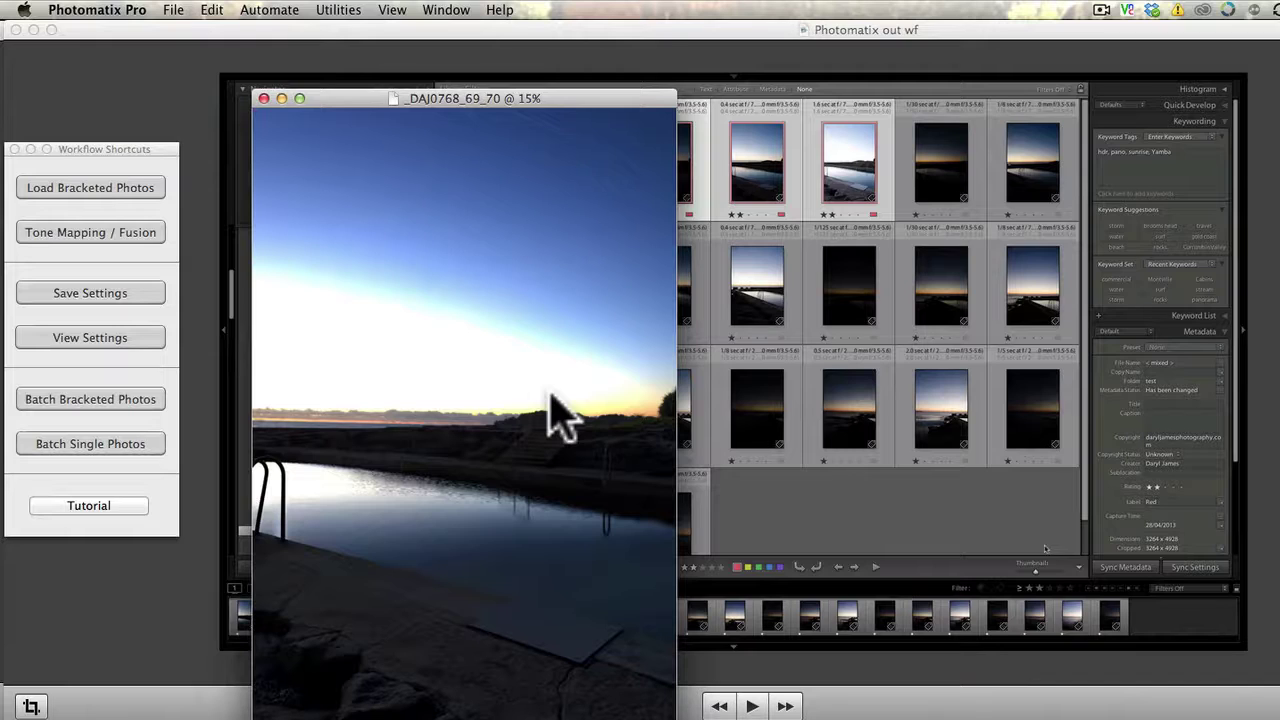
Show the HDR Viewer, inspect the merged image's highlight and shadow detail with it, and close the viewer
{"action": "left_click", "coordinate": [392, 10]}
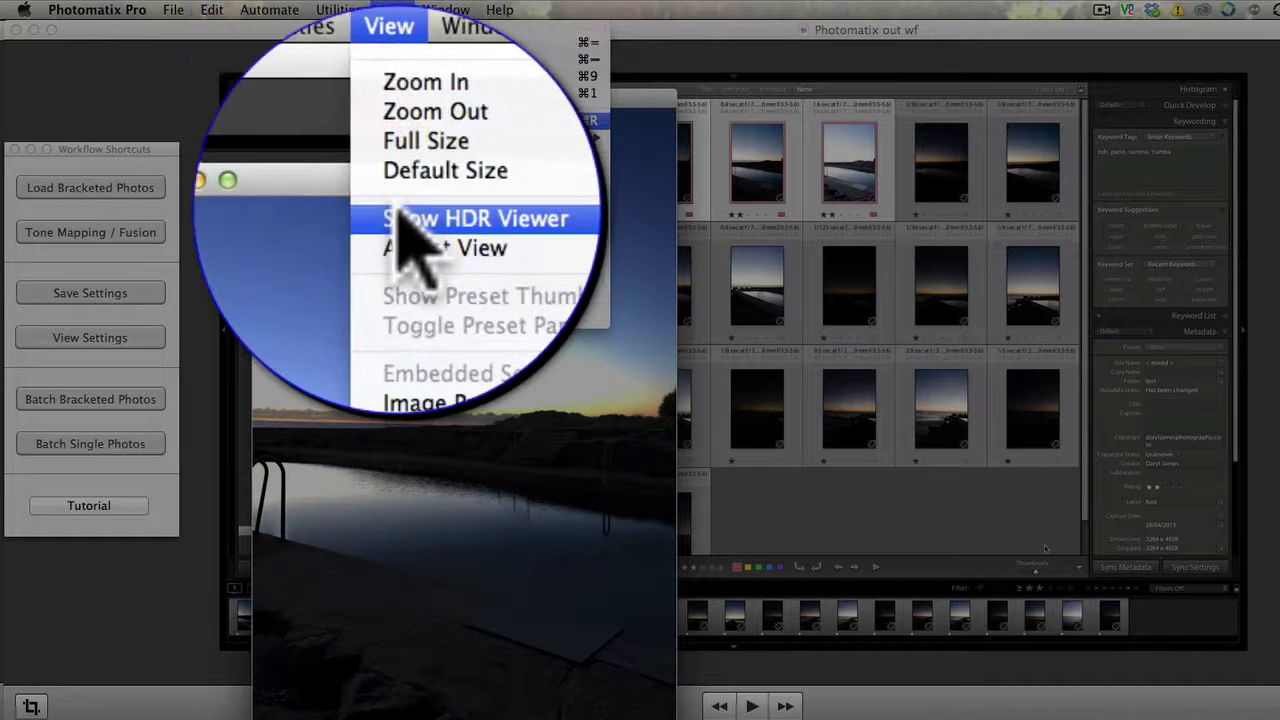
{"action": "left_click", "coordinate": [398, 117]}
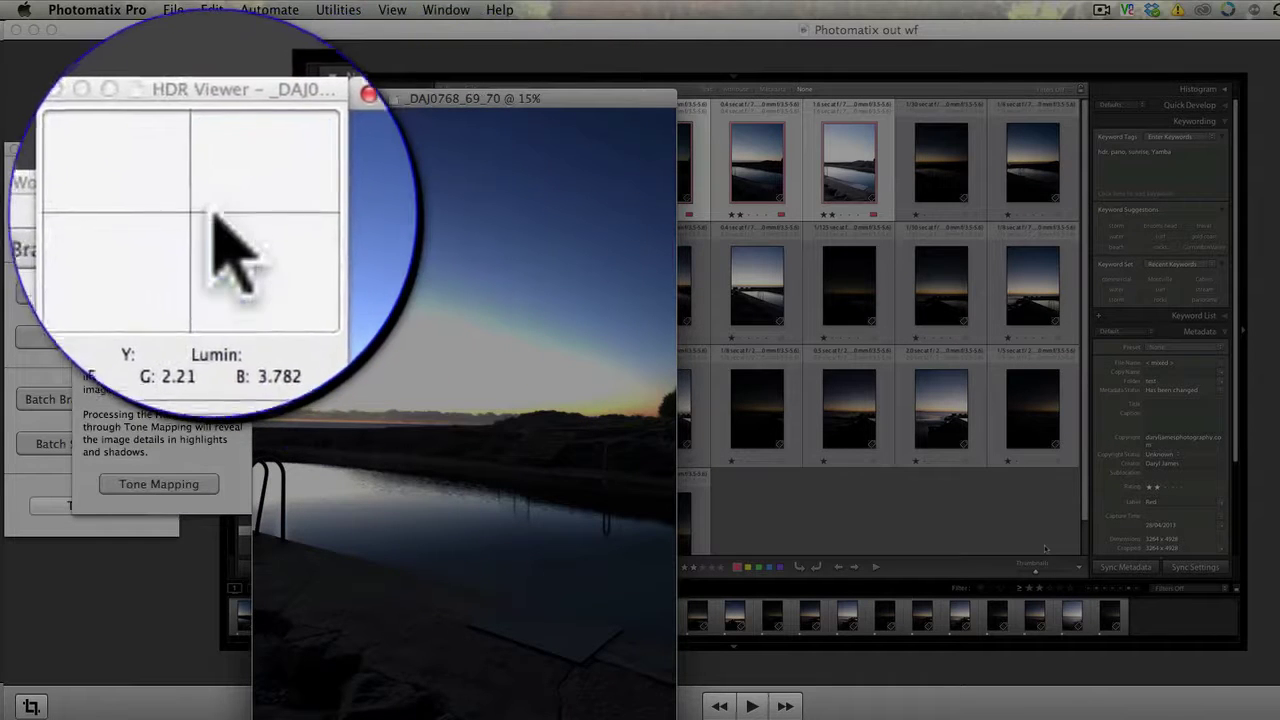
{"action": "left_click_drag", "start_coordinate": [164, 96], "coordinate": [849, 196]}
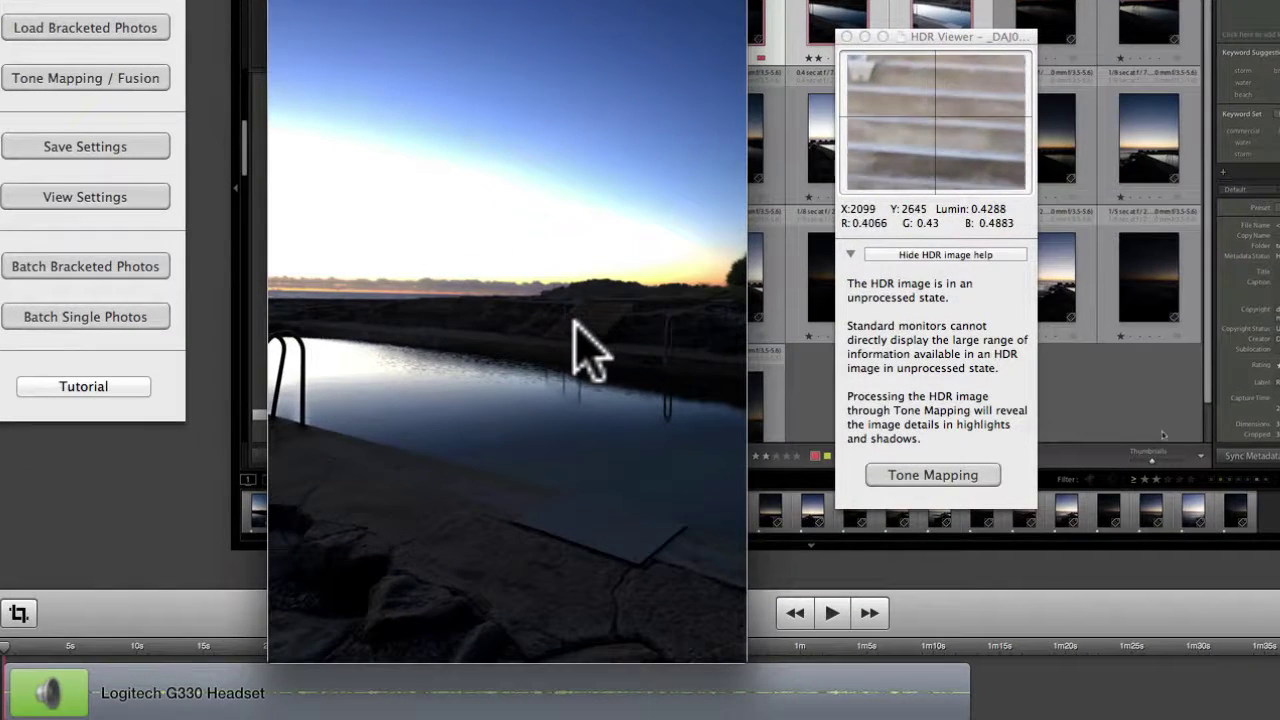
{"action": "left_click_drag", "start_coordinate": [948, 37], "coordinate": [830, 229]}
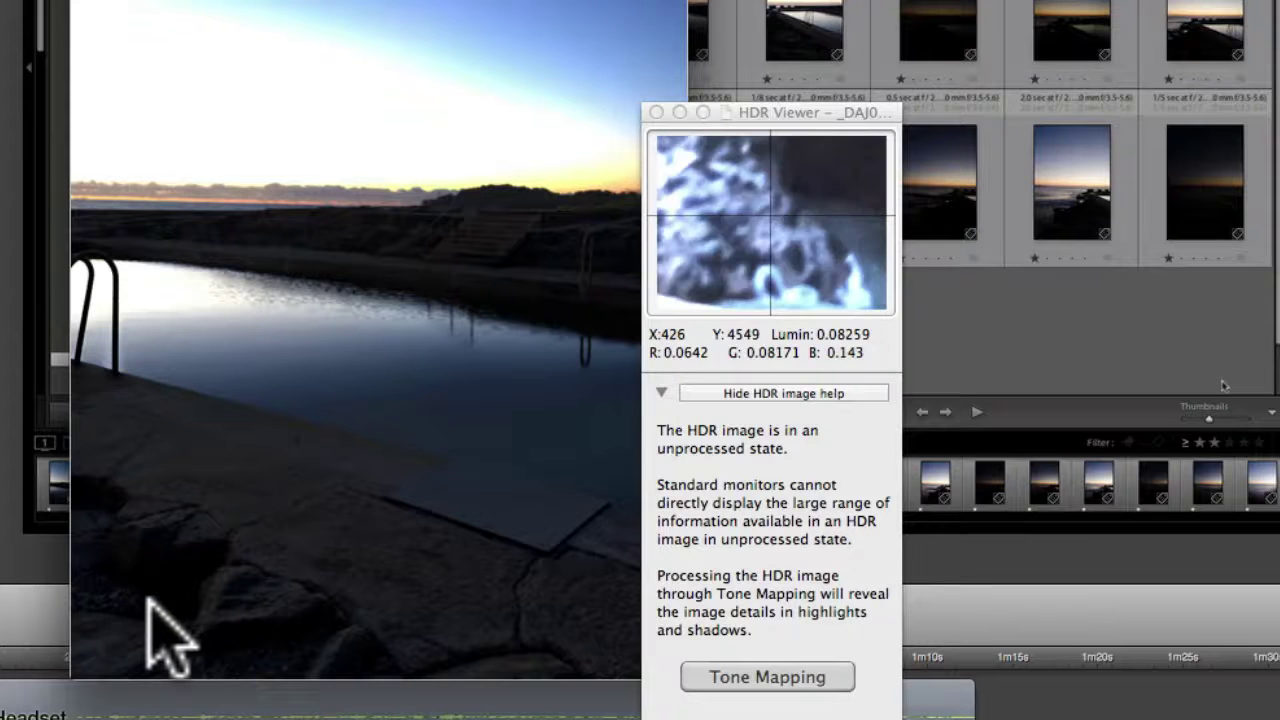
{"action": "left_click", "coordinate": [655, 111]}
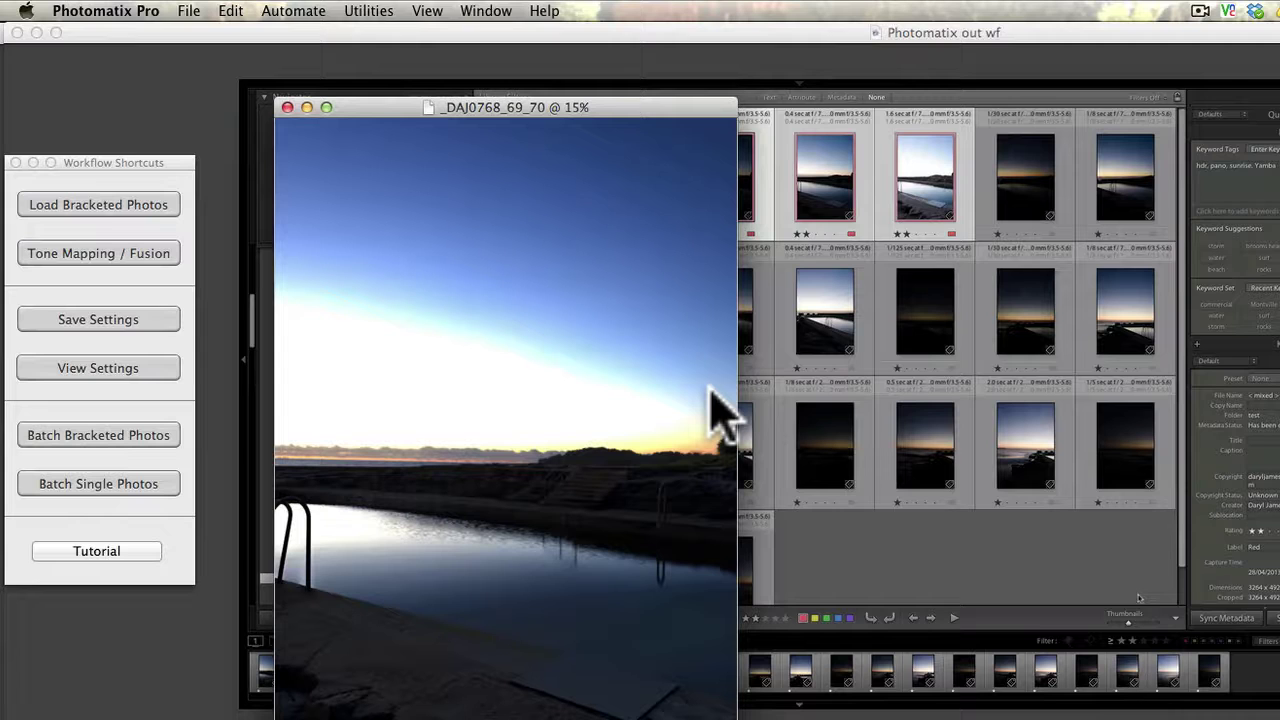
Set up saving the HDR image to the test folder inside 2013-04-28 Yamba Pool in Floating Point TIFF (.tif) format
{"action": "left_click", "coordinate": [189, 12]}
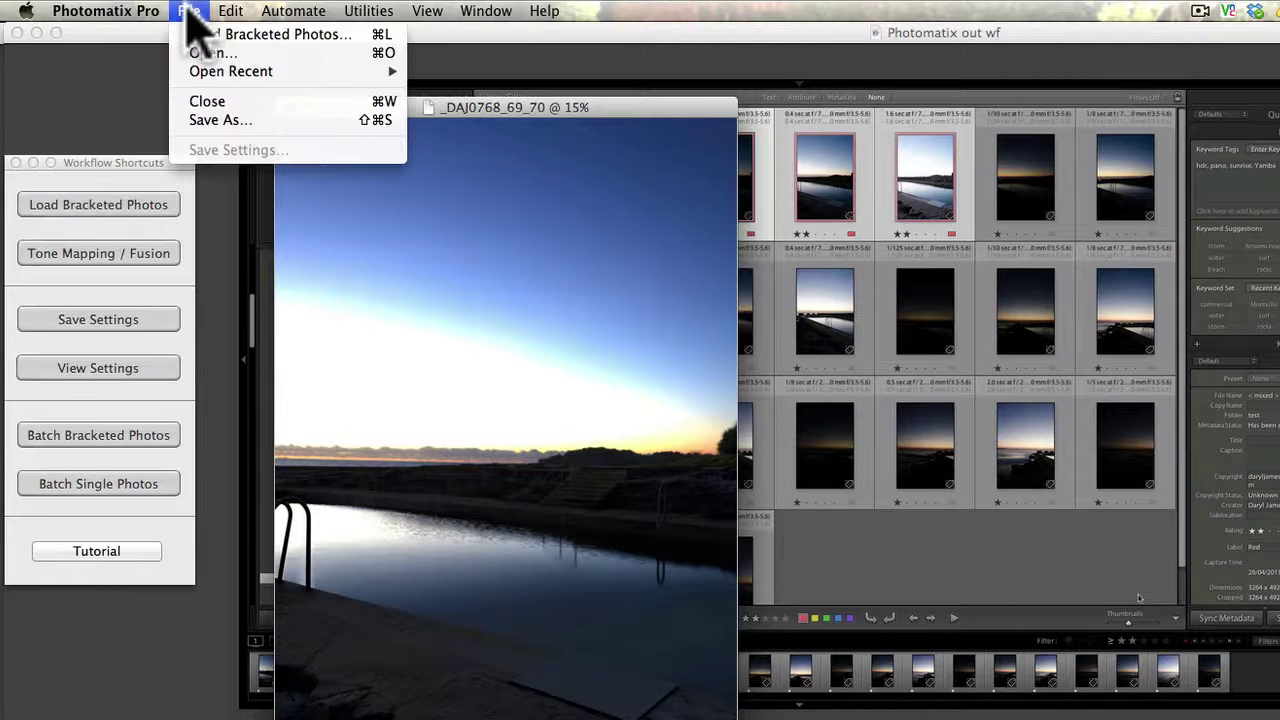
{"action": "left_click", "coordinate": [215, 119]}
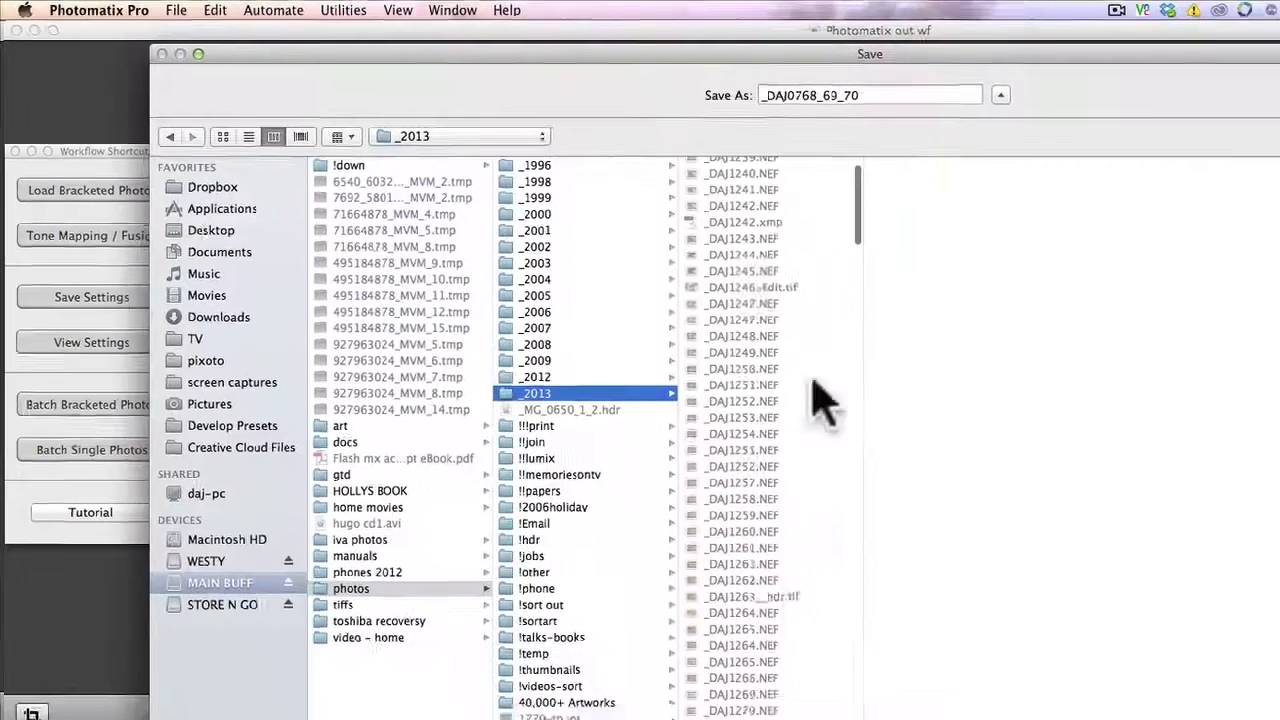
{"action": "scroll", "coordinate": [625, 183], "scroll_direction": "down", "scroll_amount": 7}
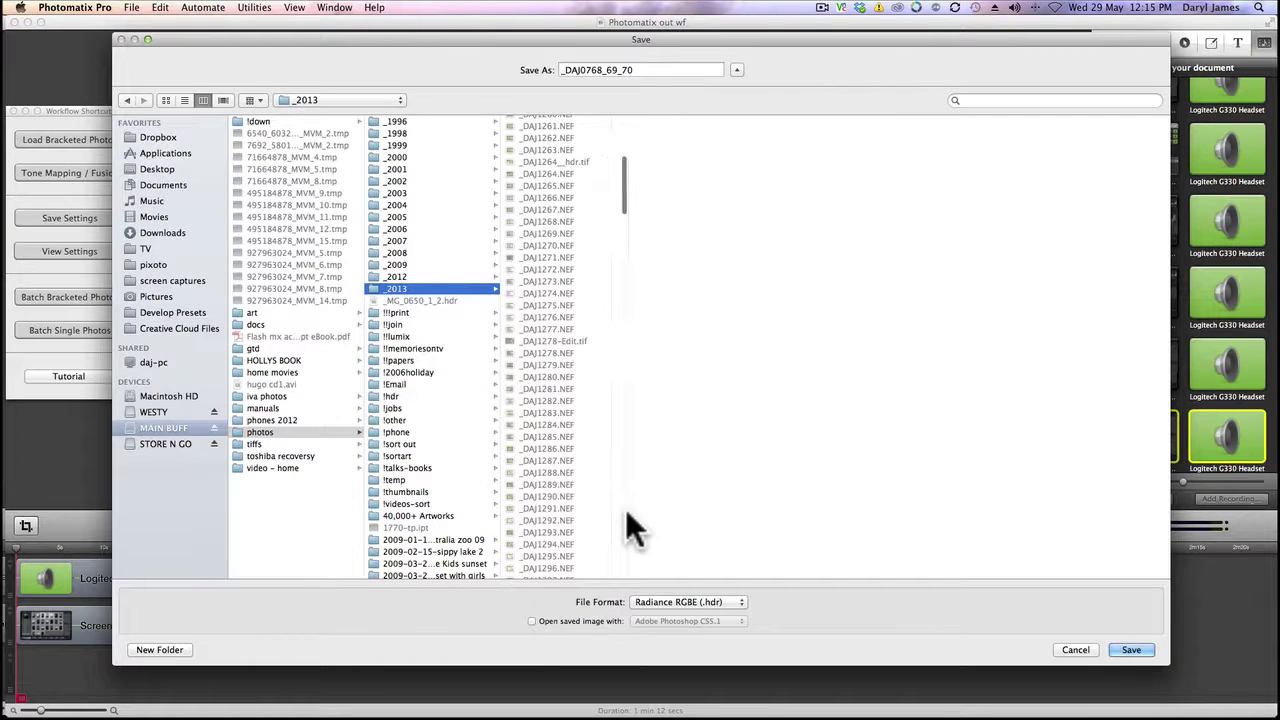
{"action": "left_click_drag", "start_coordinate": [625, 196], "coordinate": [622, 597]}
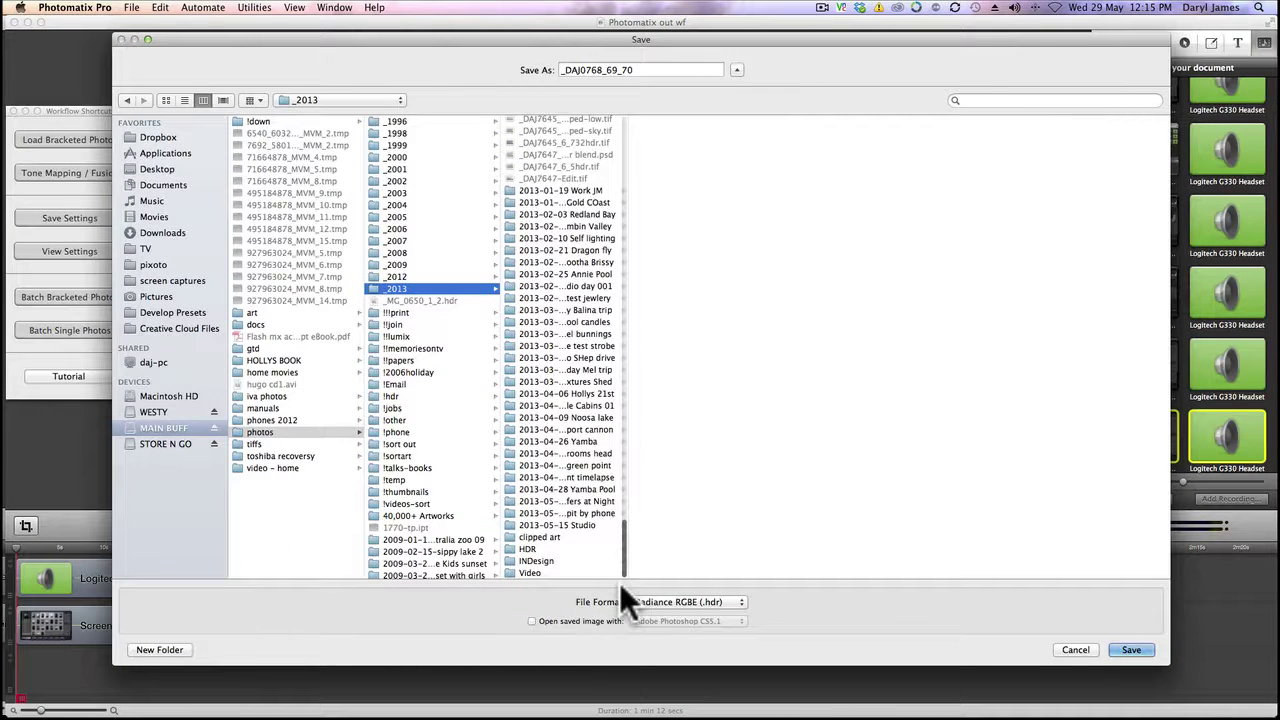
{"action": "left_click", "coordinate": [587, 490]}
{"action": "left_click", "coordinate": [742, 160]}
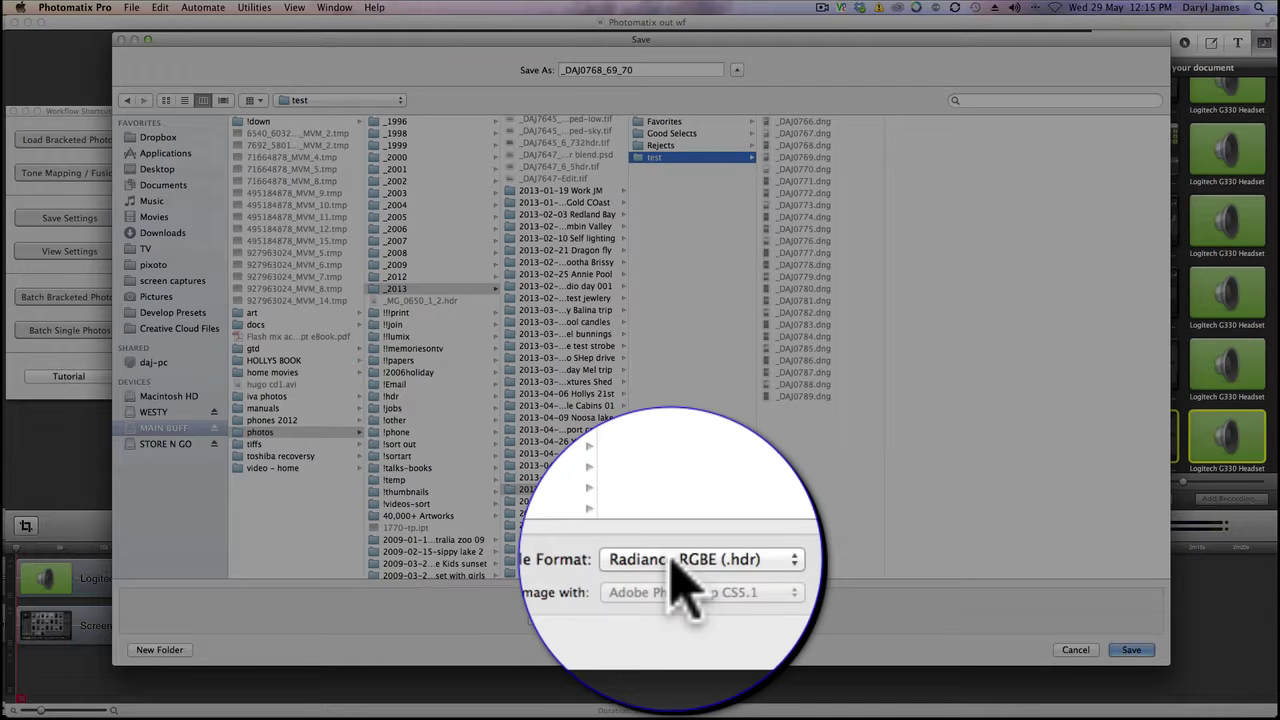
{"action": "left_click", "coordinate": [672, 560]}
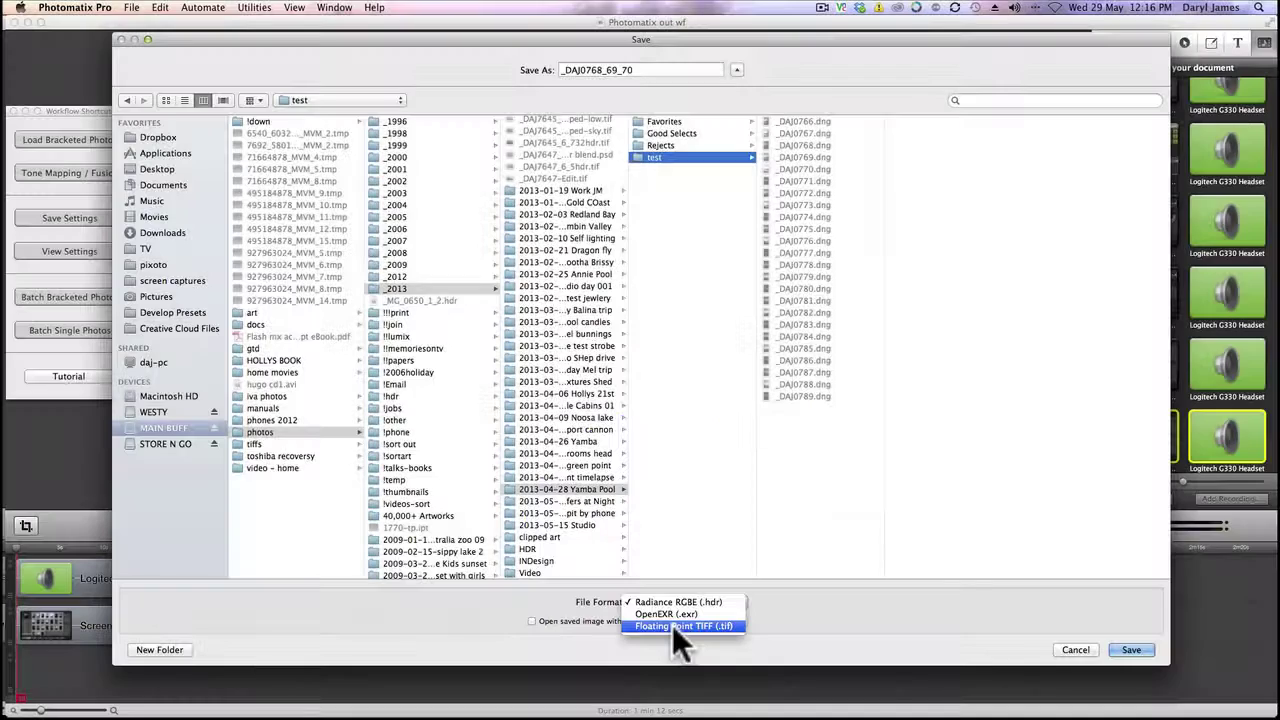
{"action": "left_click", "coordinate": [672, 625]}
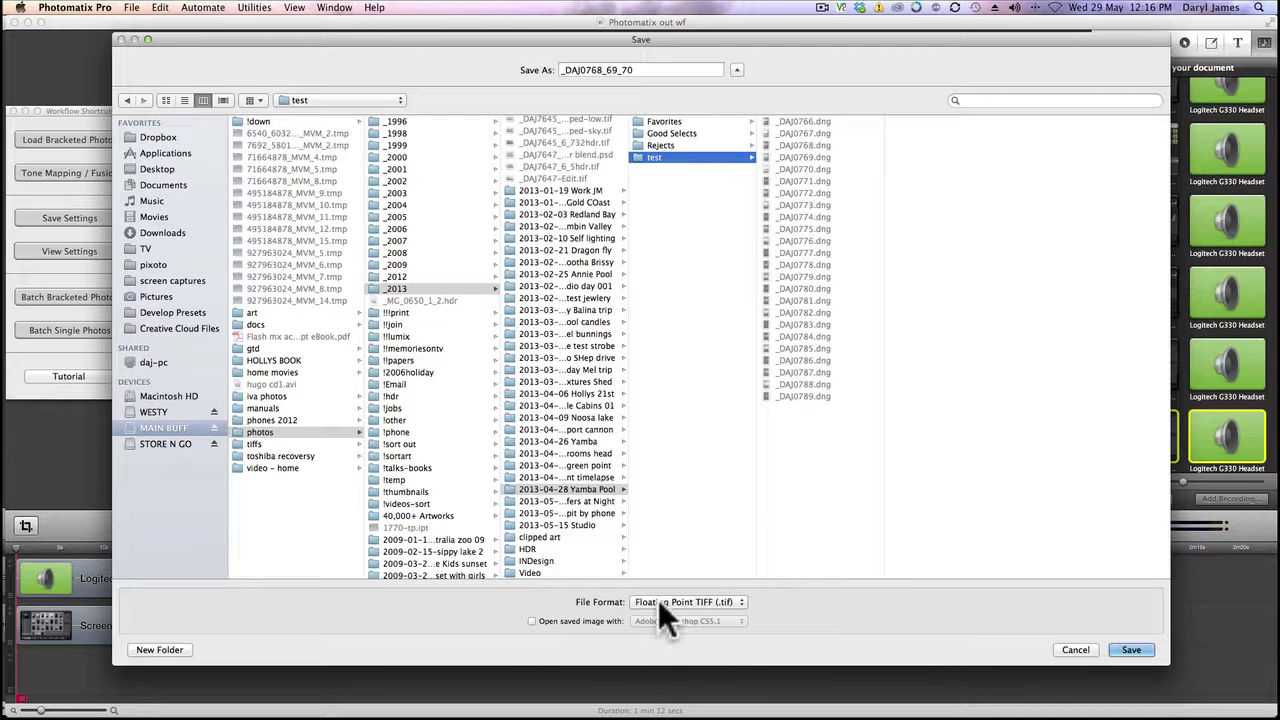
Name the file _DAJ0768_69_70_32bit_hdr and save it, accepting the large 32-bit TIFF format
{"action": "left_click", "coordinate": [638, 70]}
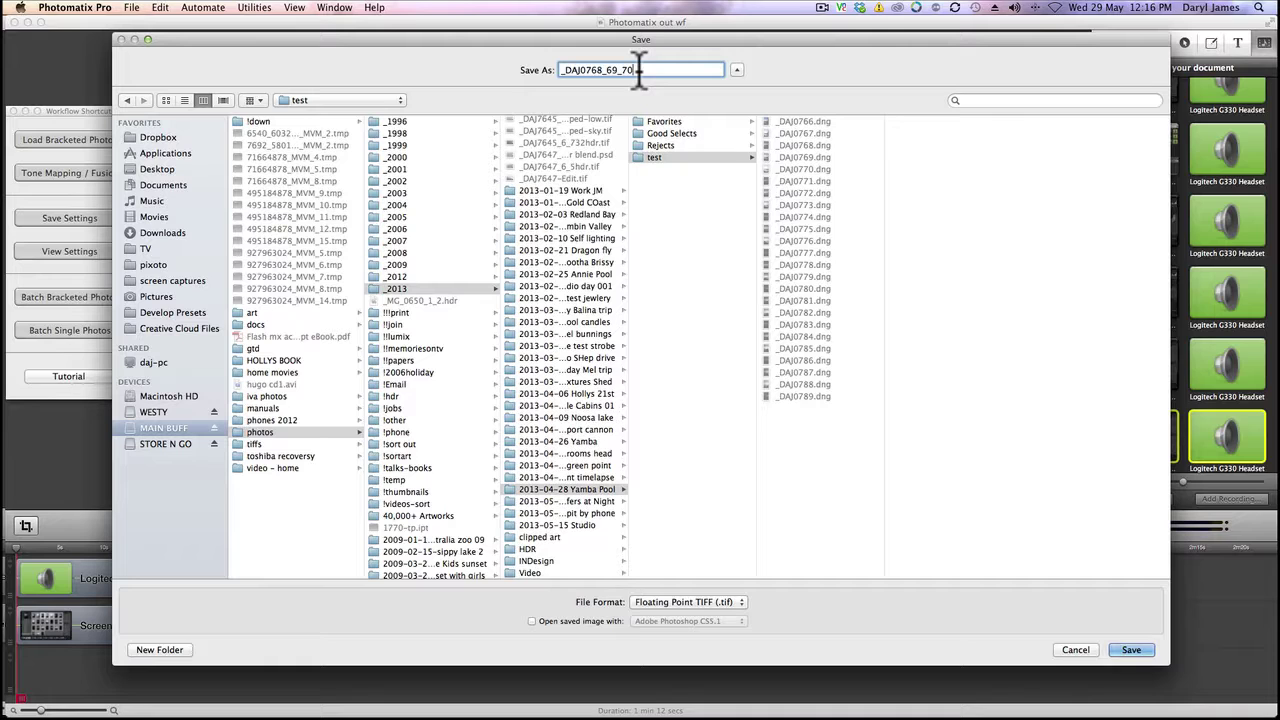
{"action": "type", "text": "_"}
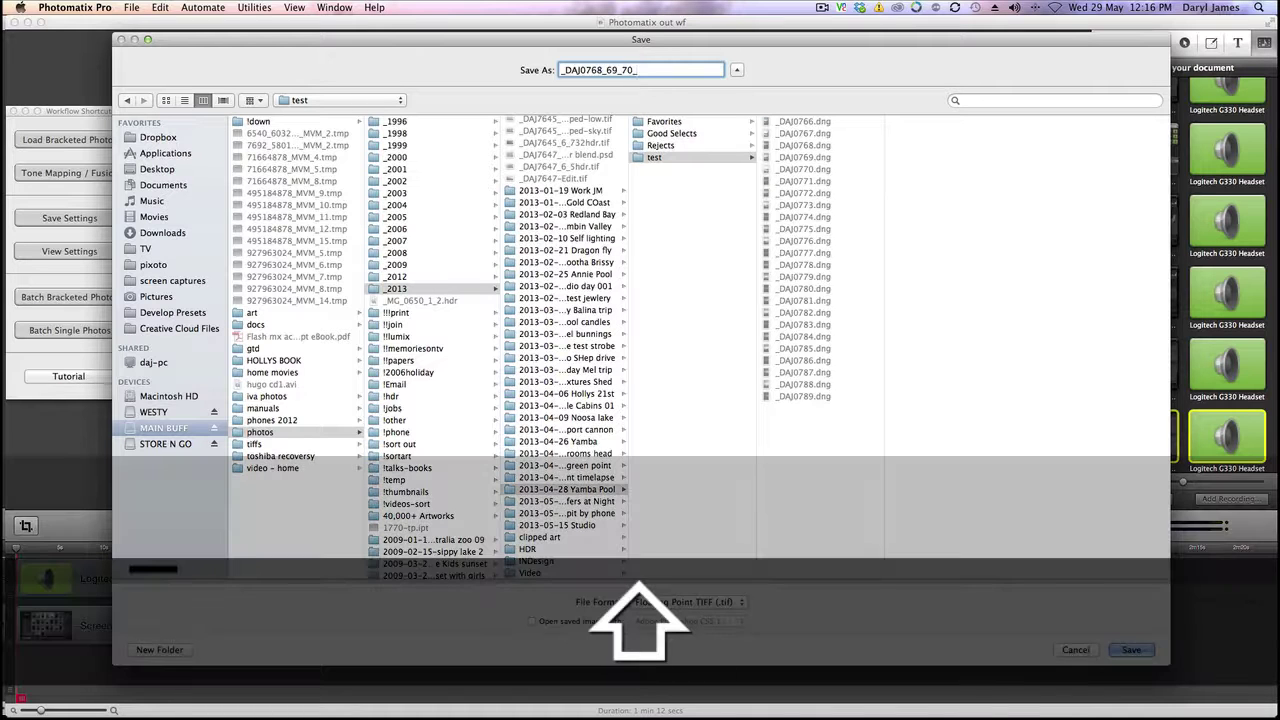
{"action": "type", "text": "32bir"}
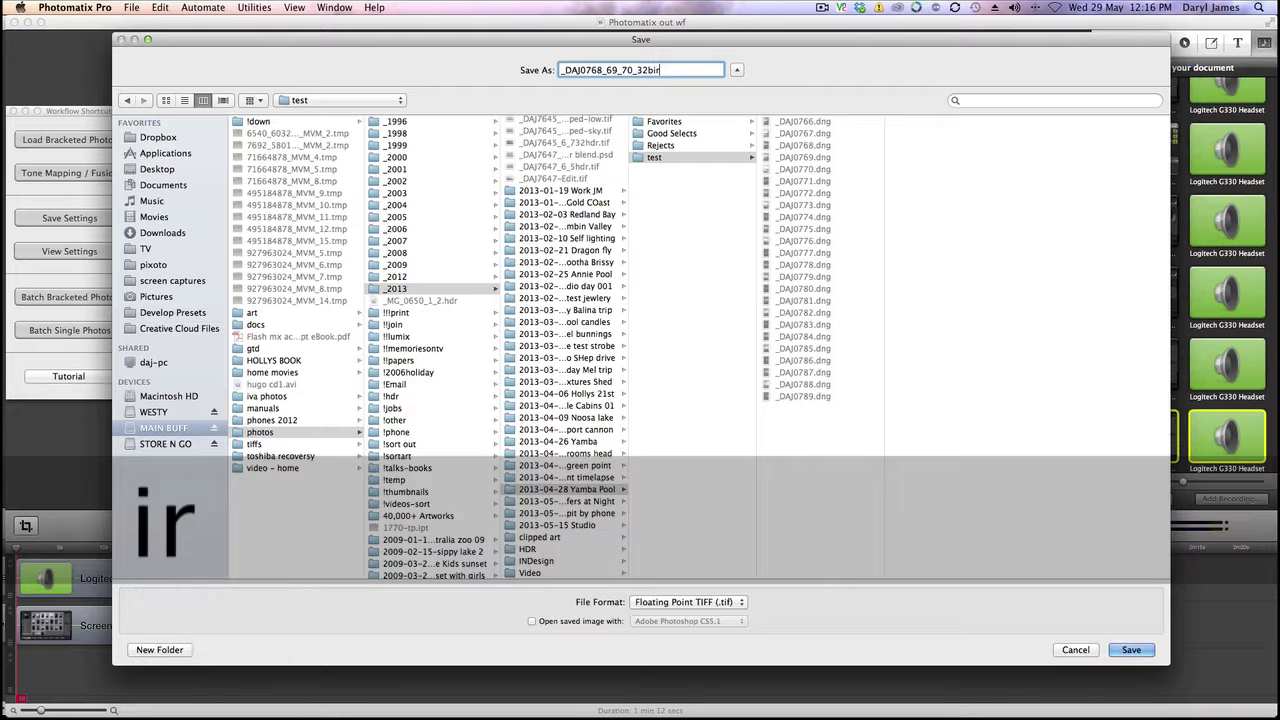
{"action": "key", "text": "BackSpace"}
{"action": "type", "text": "t"}
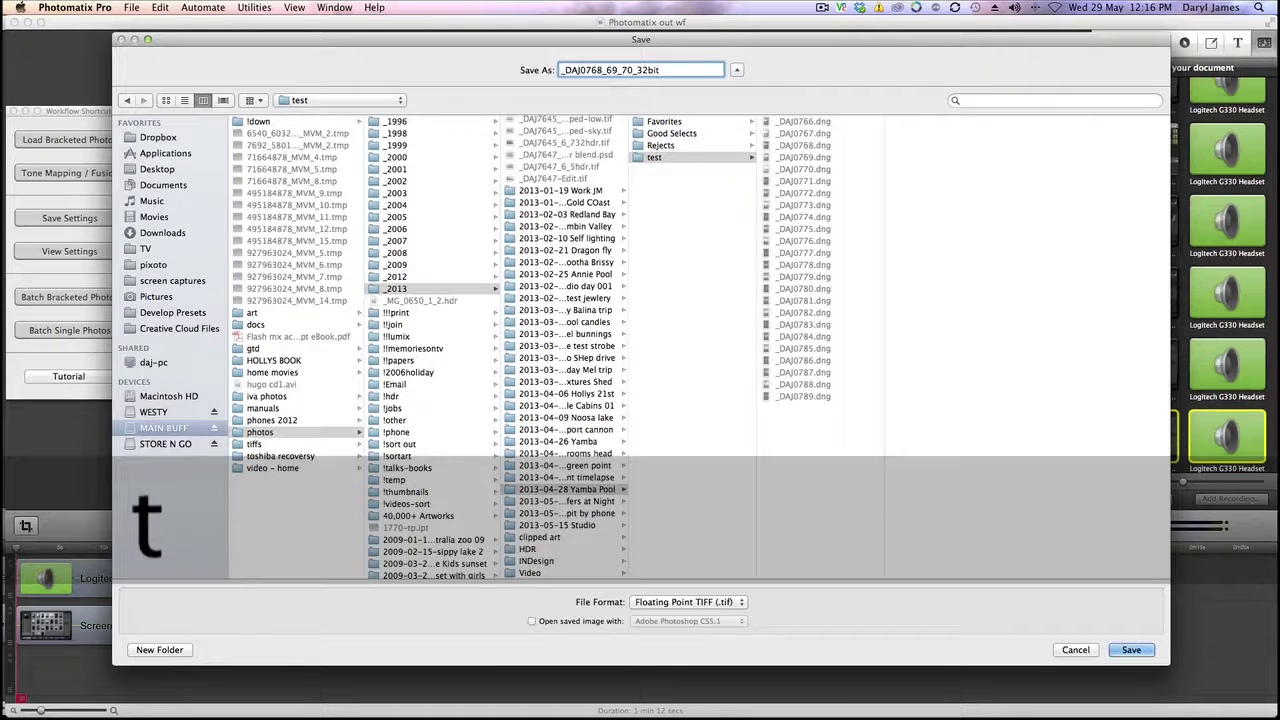
{"action": "type", "text": "_hdr"}
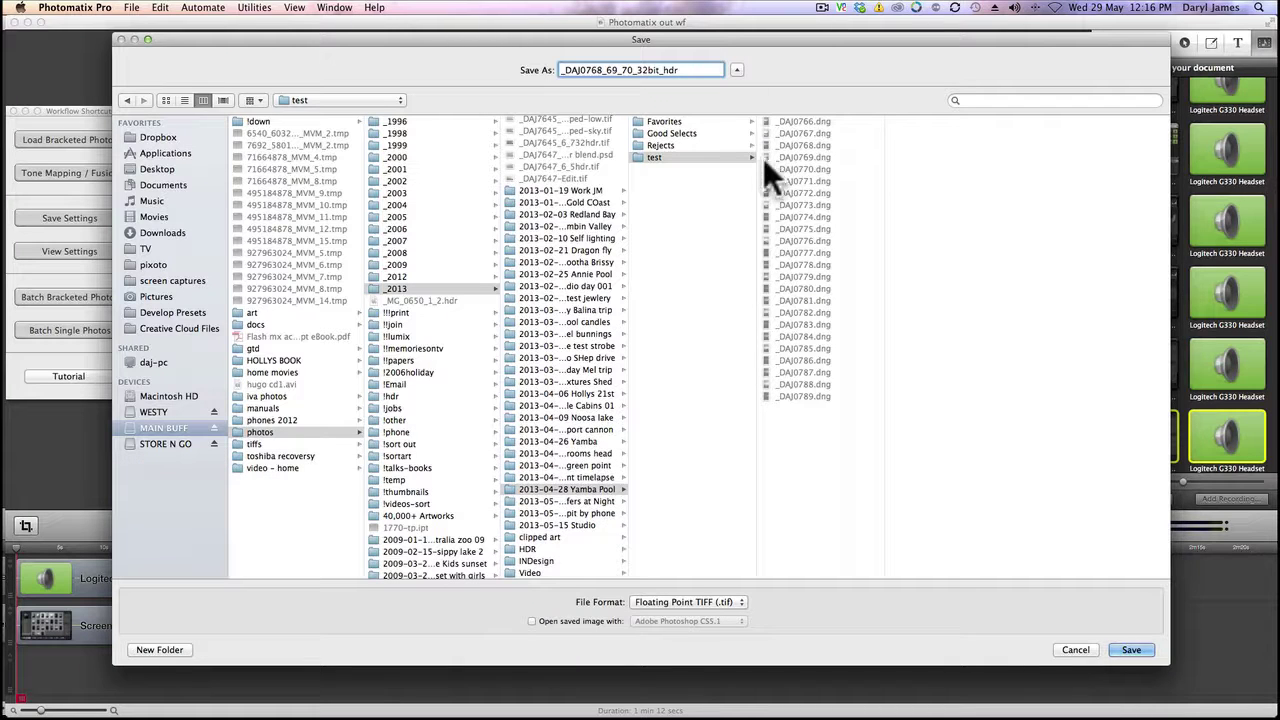
{"action": "left_click", "coordinate": [1131, 650]}
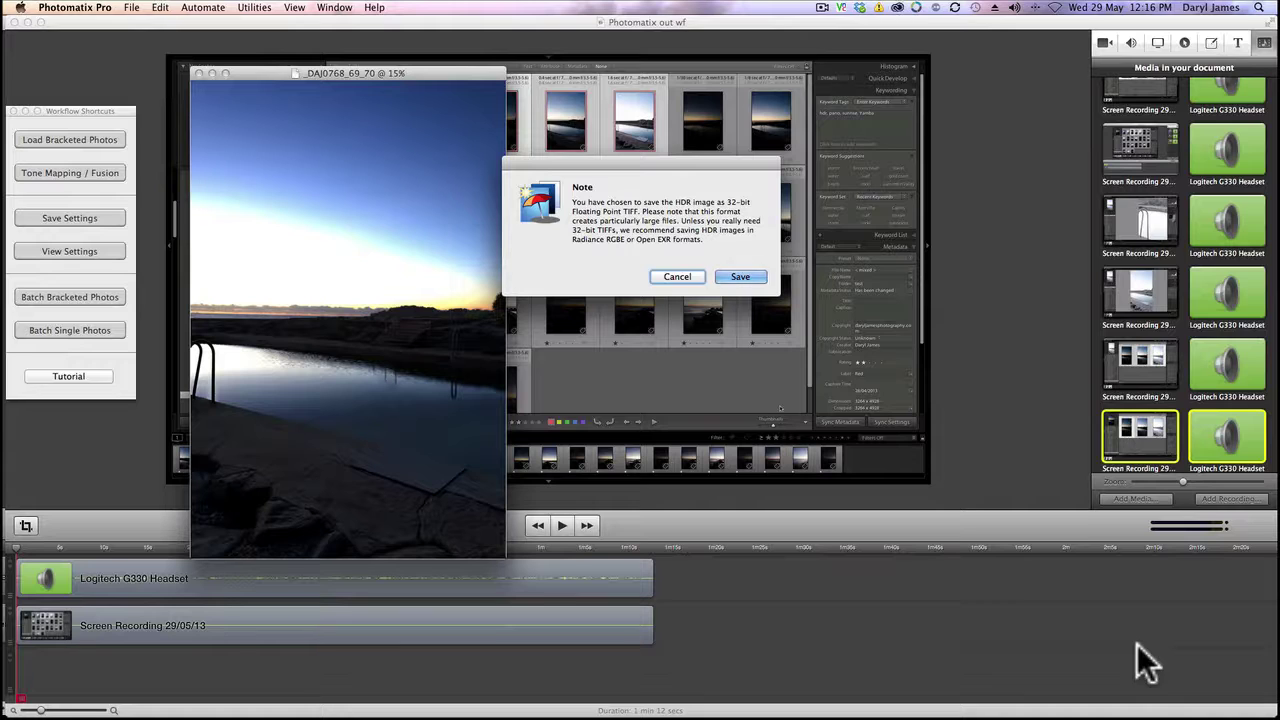
{"action": "left_click", "coordinate": [740, 276]}
Open the HDR image for tone mapping and compare the Exposure Fusion and Tone Mapping processes, leaving Tone Mapping active
{"action": "left_click_drag", "start_coordinate": [338, 72], "coordinate": [338, 55]}
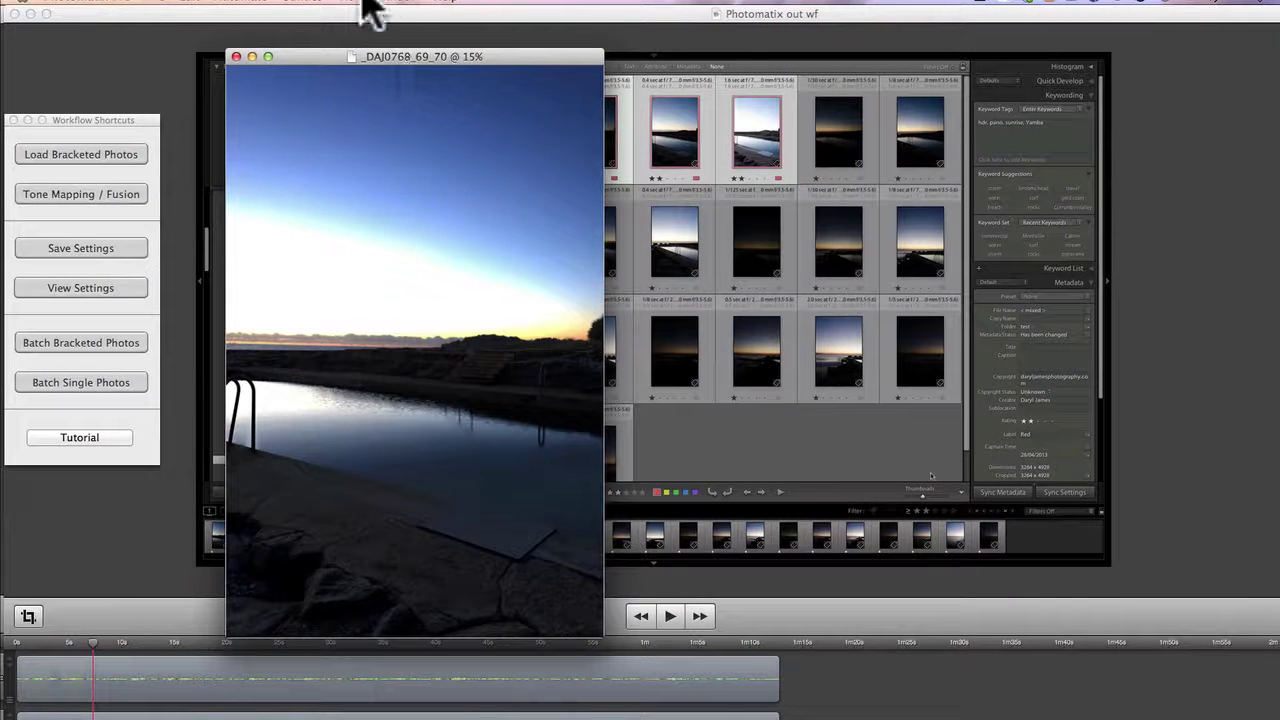
{"action": "left_click", "coordinate": [122, 198]}
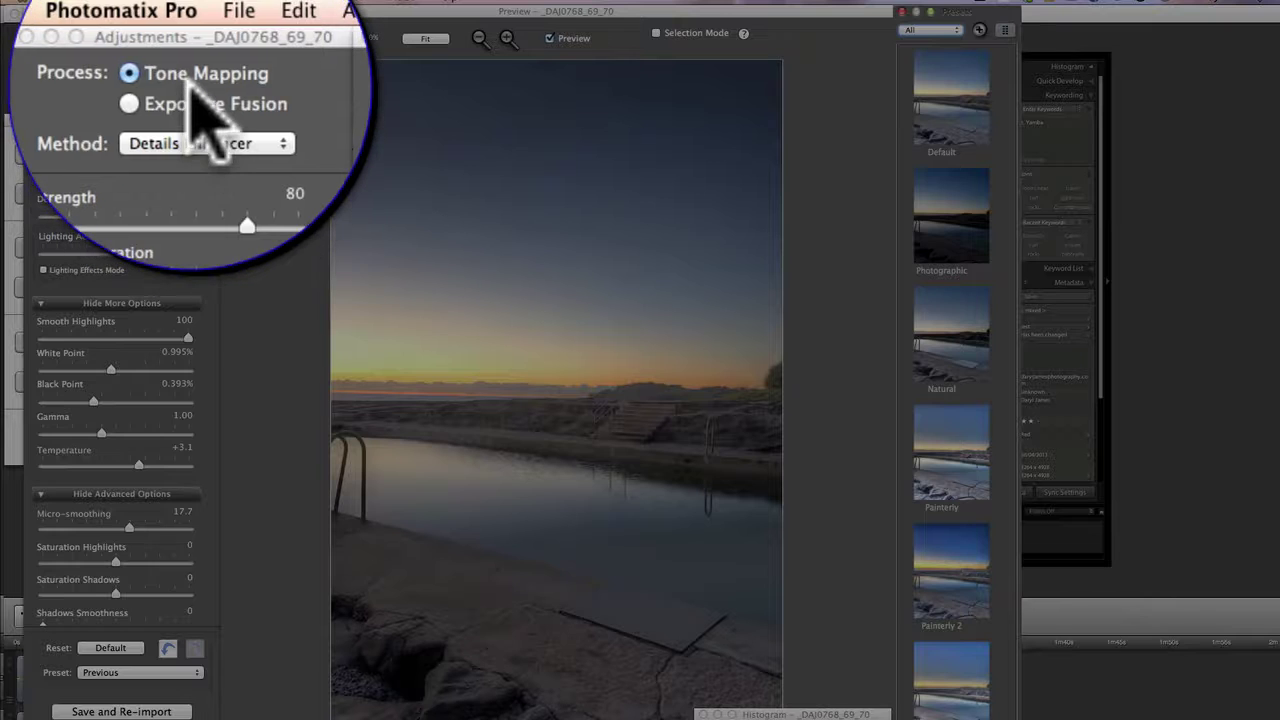
{"action": "left_click", "coordinate": [124, 48]}
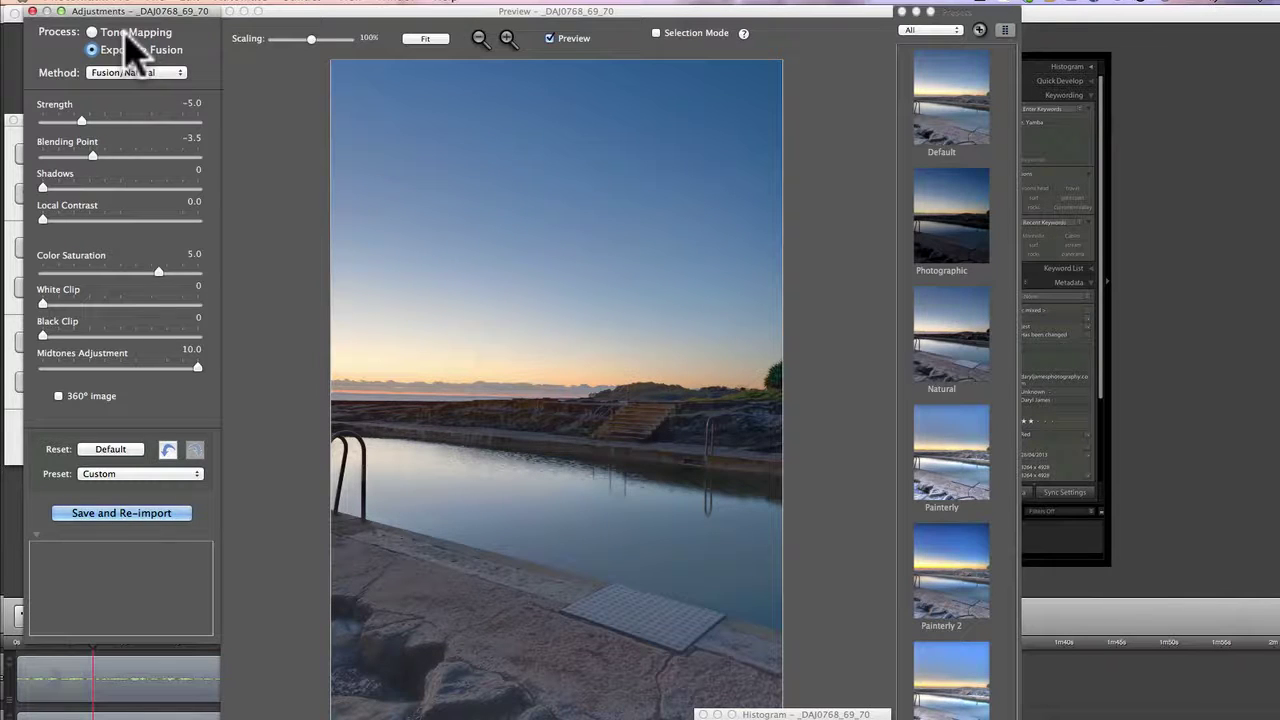
{"action": "left_click", "coordinate": [125, 38]}
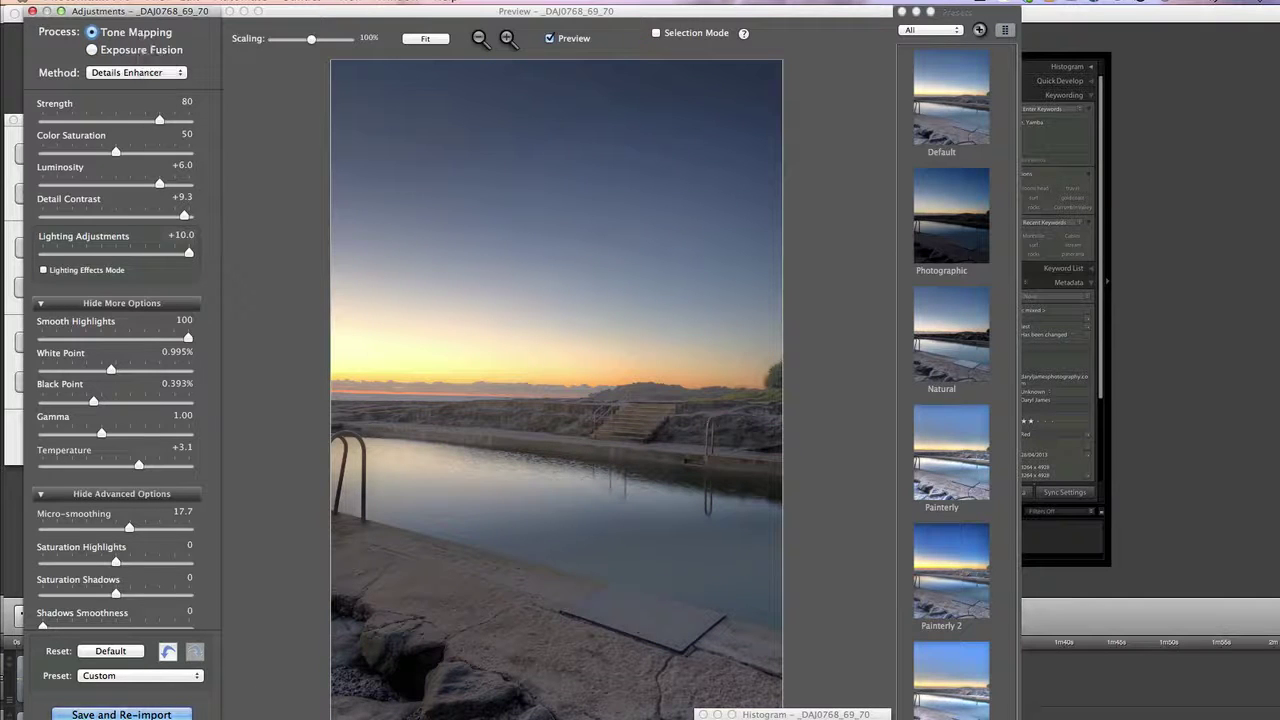
{"action": "left_click", "coordinate": [100, 50]}
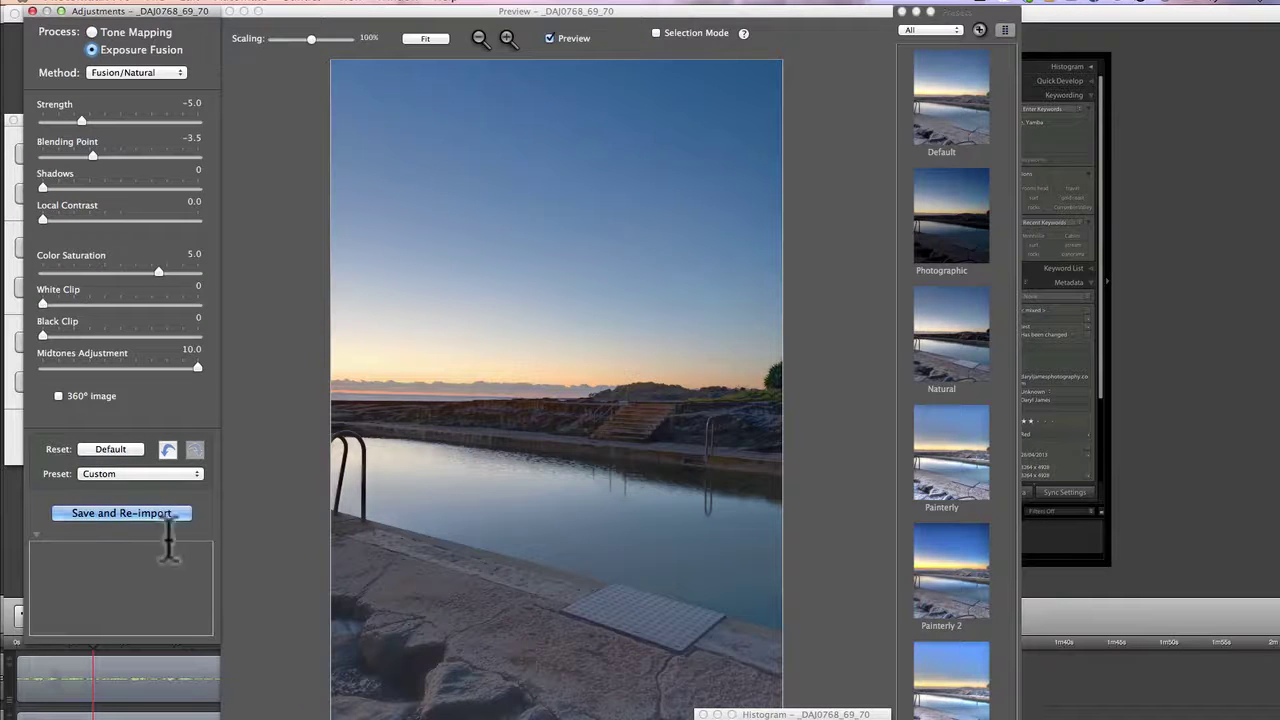
{"action": "left_click", "coordinate": [143, 32]}
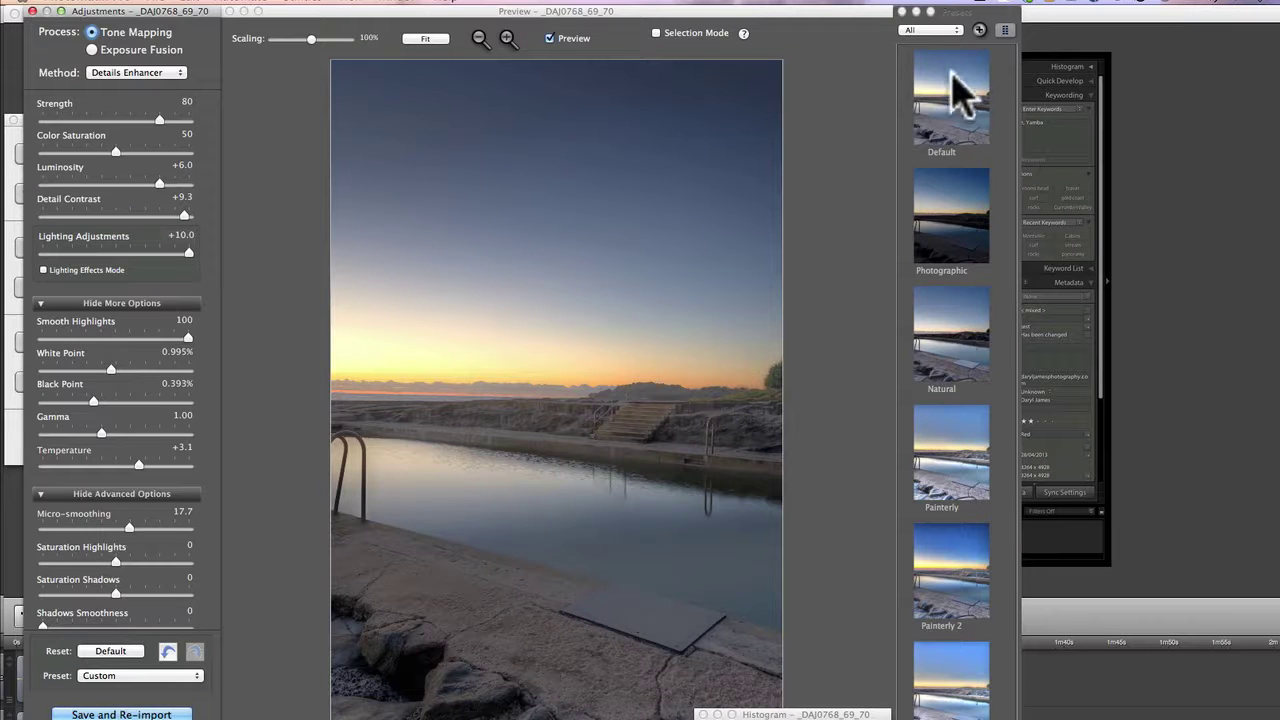
Apply the Default preset with the preview scaled to 102% and inspect the pool edge, handrail and ladder reflection in the loupe
{"action": "left_click", "coordinate": [948, 118]}
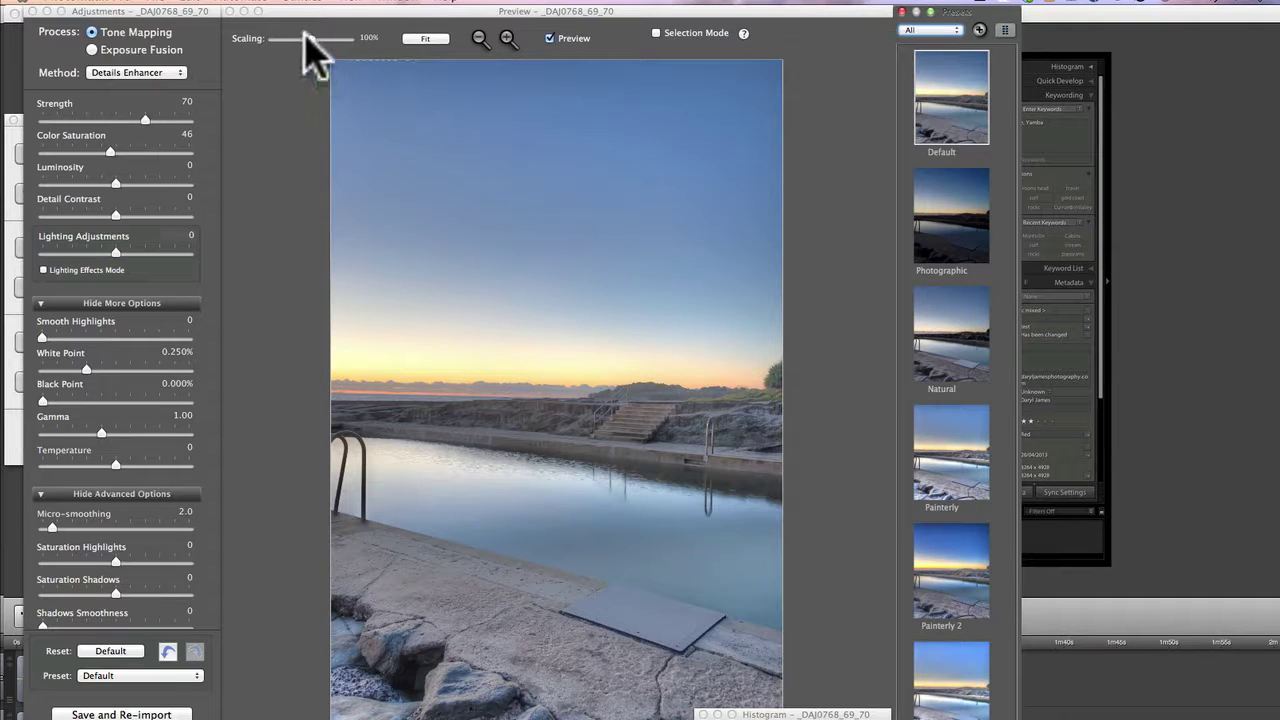
{"action": "mouse_move", "coordinate": [311, 40]}
{"action": "left_mouse_down"}
{"action": "mouse_move", "coordinate": [338, 42]}
{"action": "mouse_move", "coordinate": [313, 40]}
{"action": "left_mouse_up"}
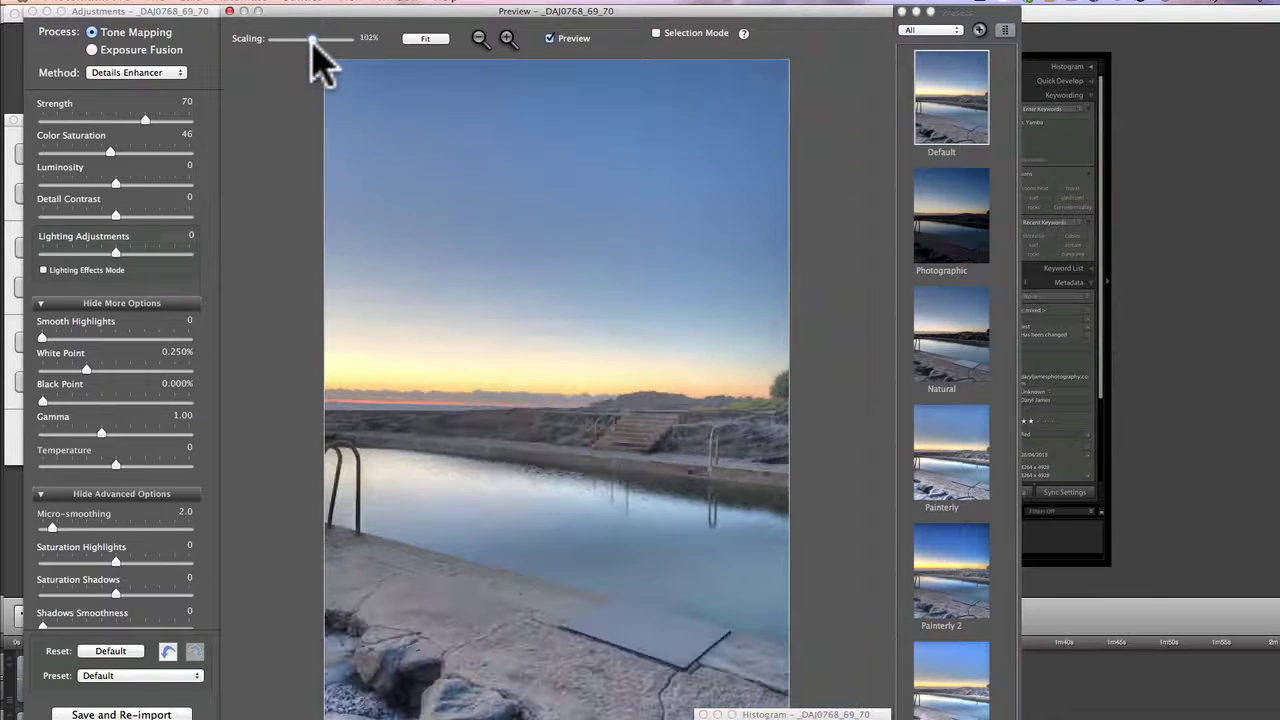
{"action": "left_click", "coordinate": [605, 465]}
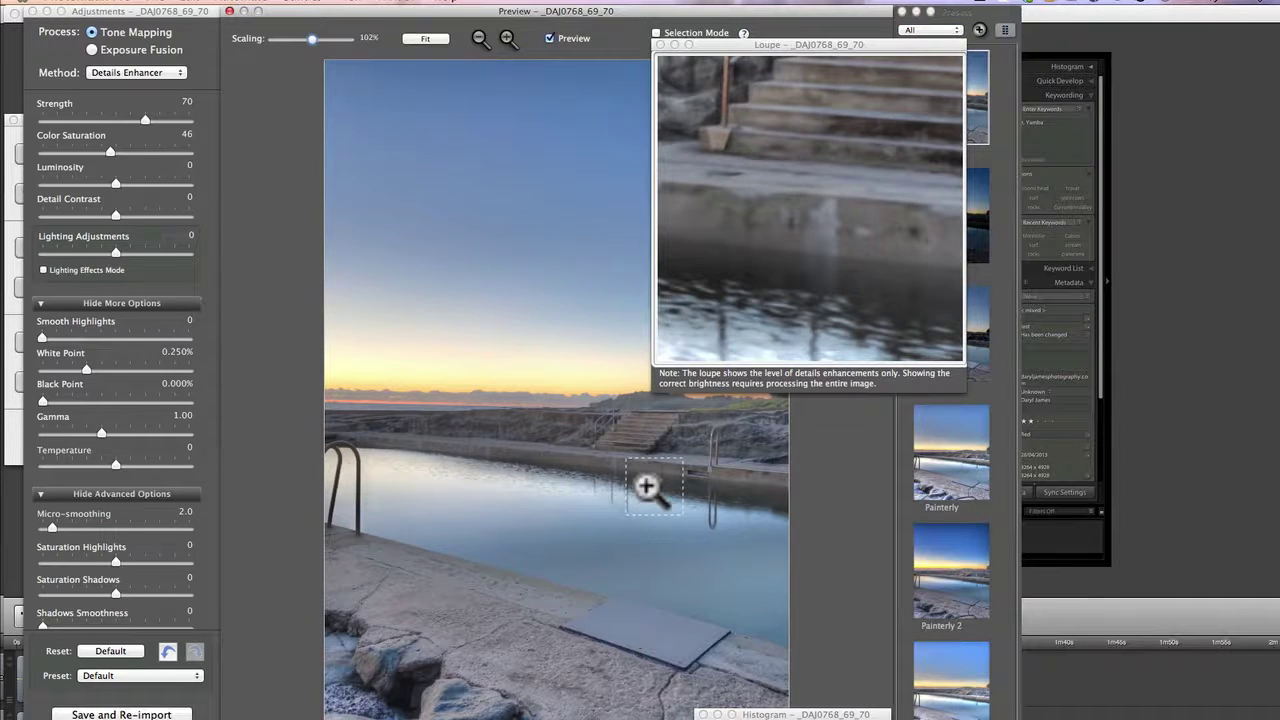
{"action": "left_click", "coordinate": [543, 471]}
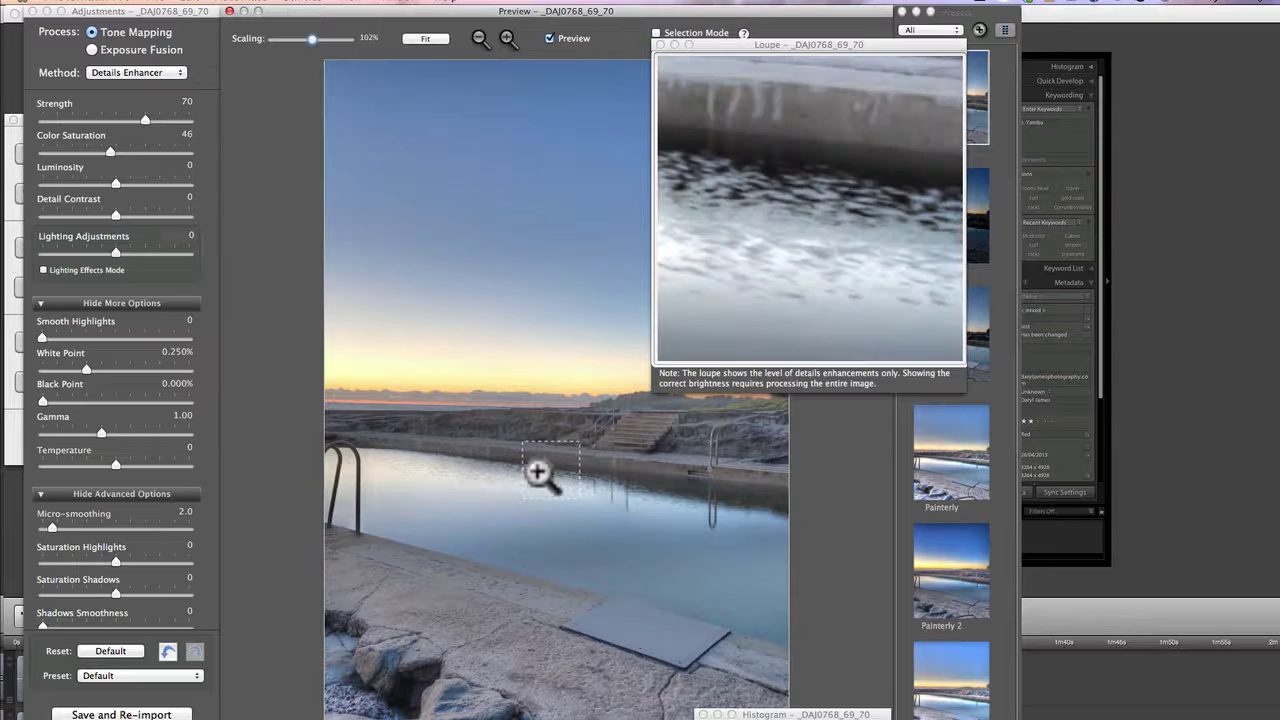
{"action": "left_click", "coordinate": [354, 502]}
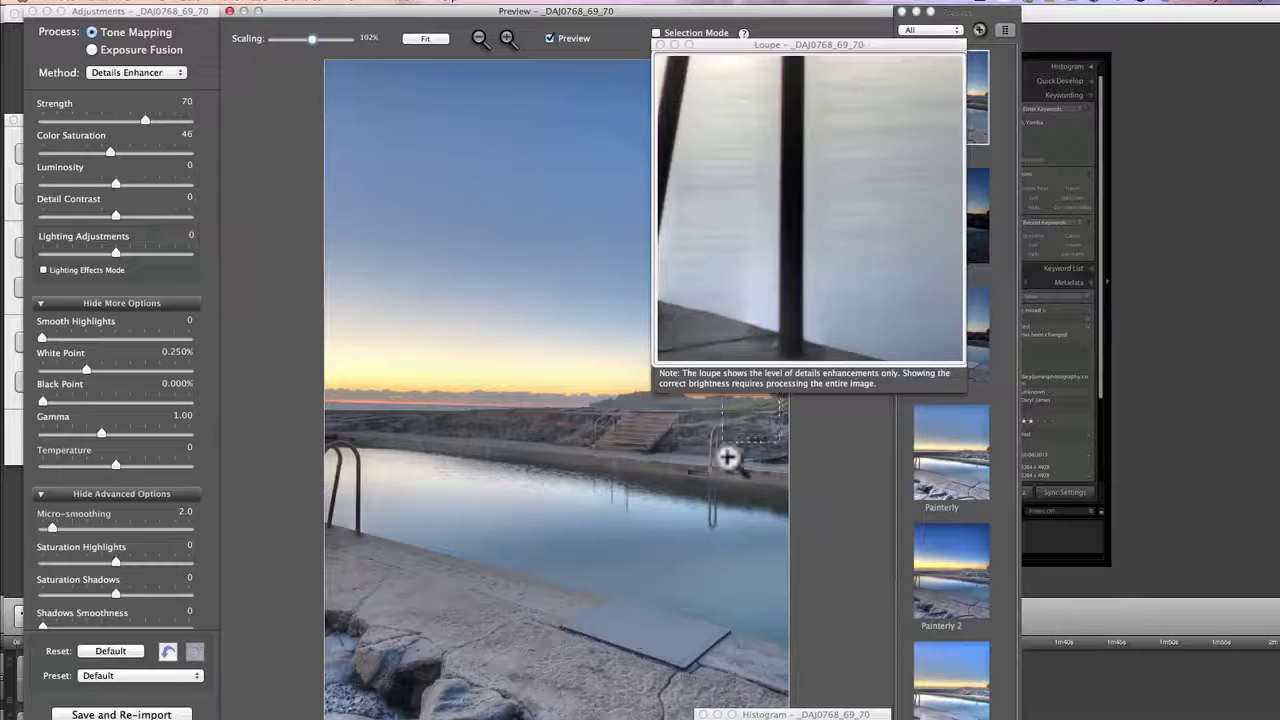
{"action": "left_click", "coordinate": [706, 518]}
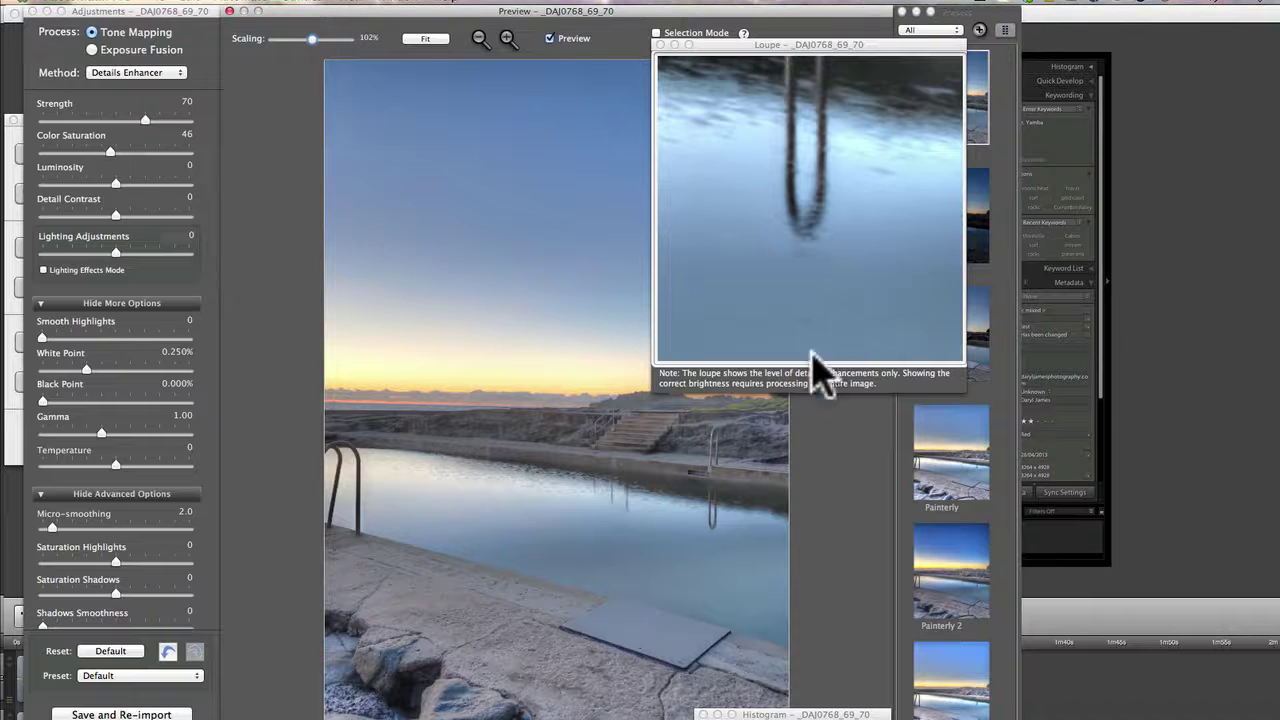
{"action": "left_click_drag", "start_coordinate": [904, 47], "coordinate": [810, 56]}
Try the Photographic and Natural presets while checking the pool handrail in the loupe
{"action": "left_click", "coordinate": [950, 222]}
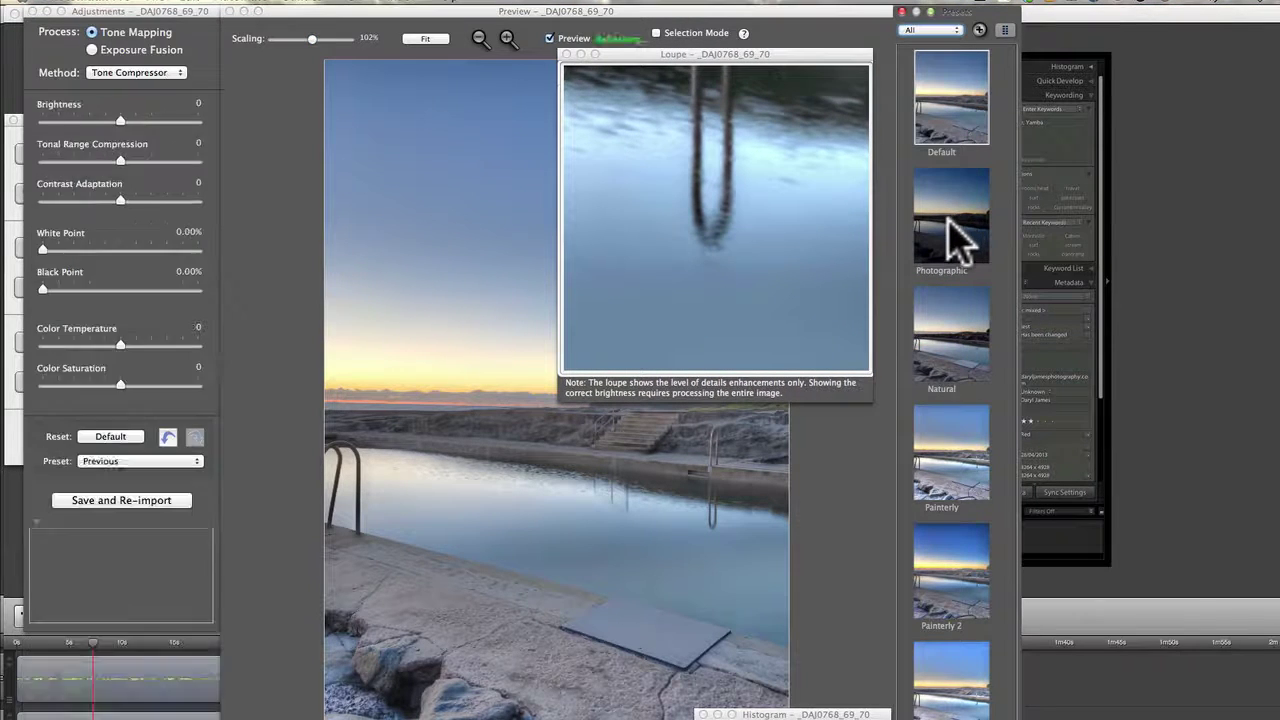
{"action": "left_click", "coordinate": [353, 503]}
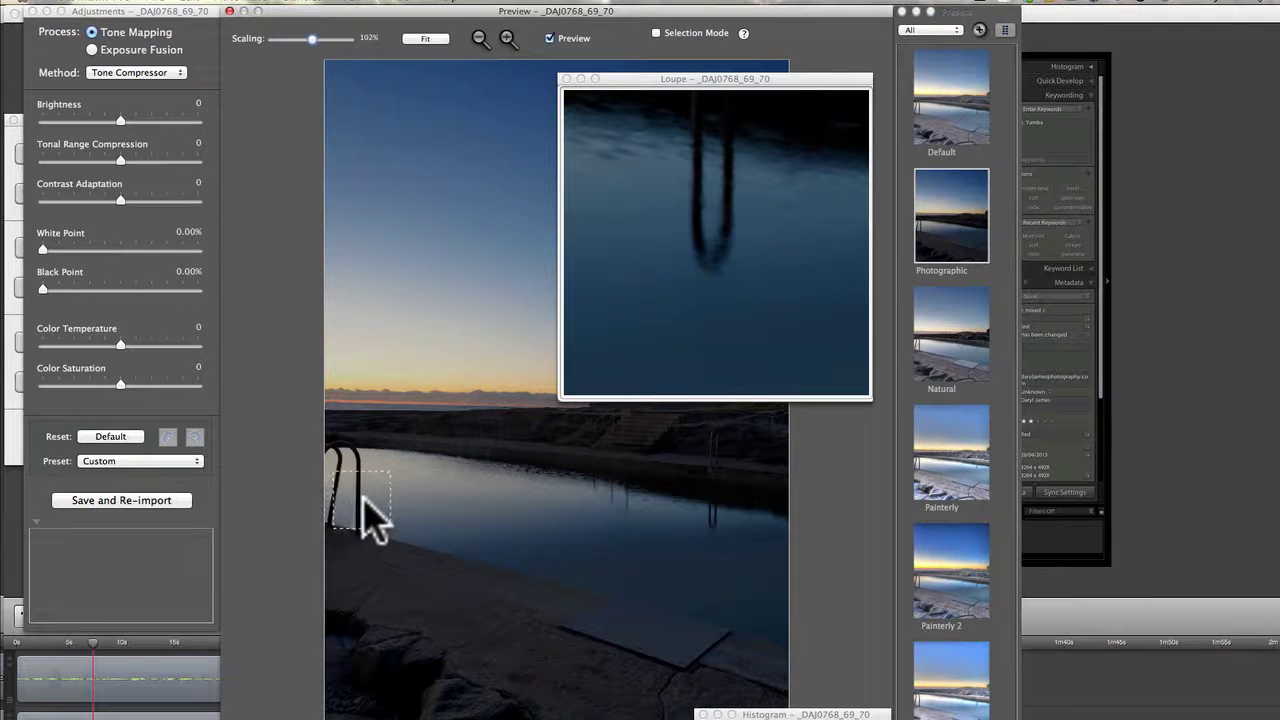
{"action": "left_click", "coordinate": [357, 494]}
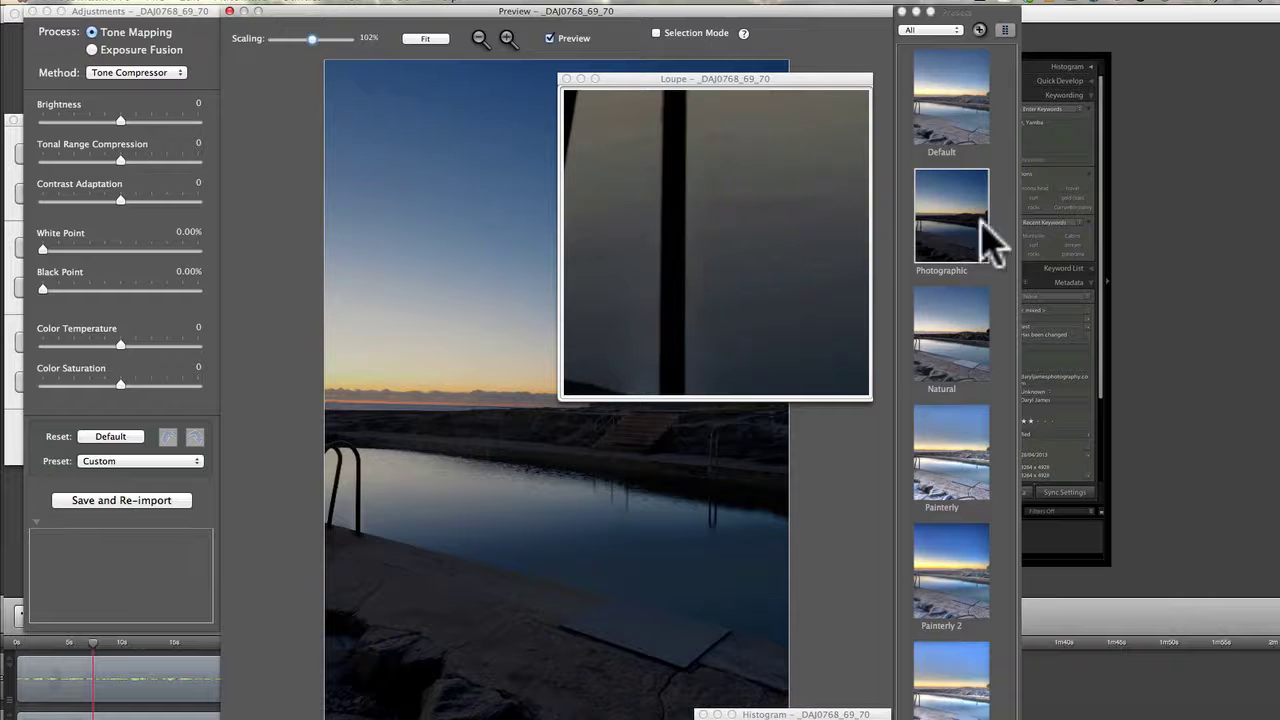
{"action": "left_click", "coordinate": [952, 328]}
{"action": "left_click", "coordinate": [946, 318]}
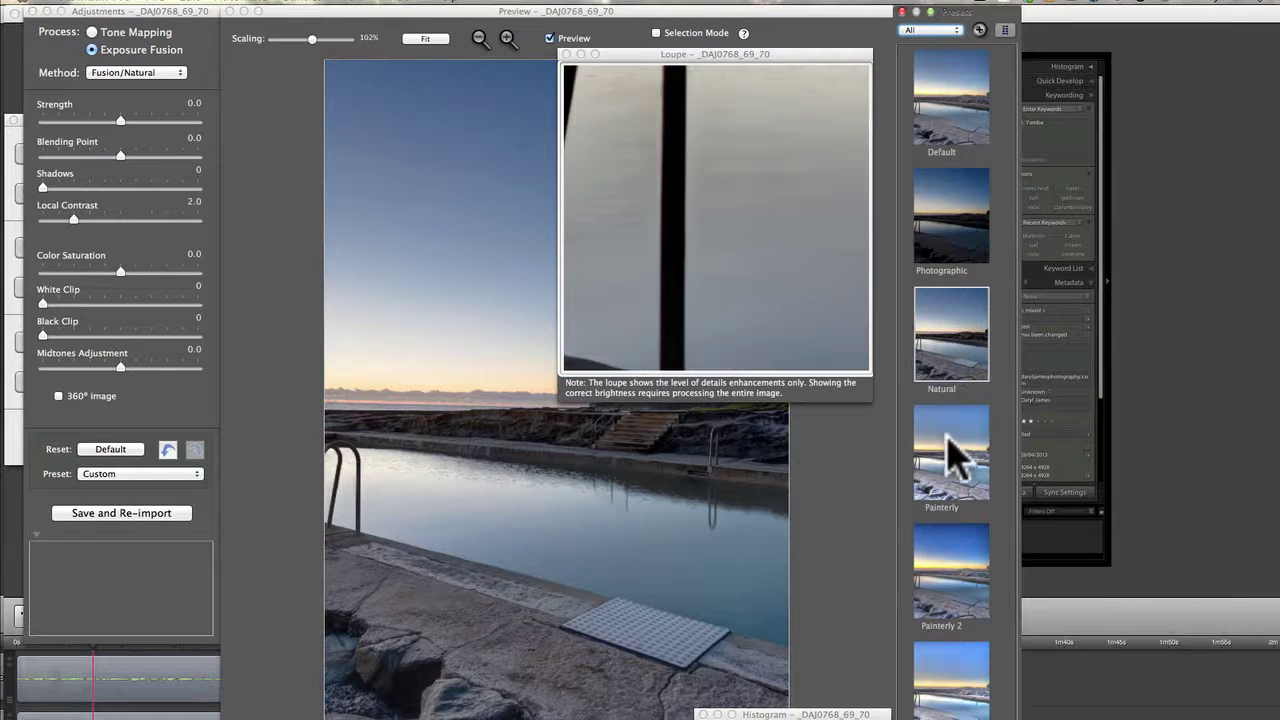
Compare the Painterly preset with the Natural and Photographic presets, leaving Painterly applied
{"action": "left_click", "coordinate": [952, 455]}
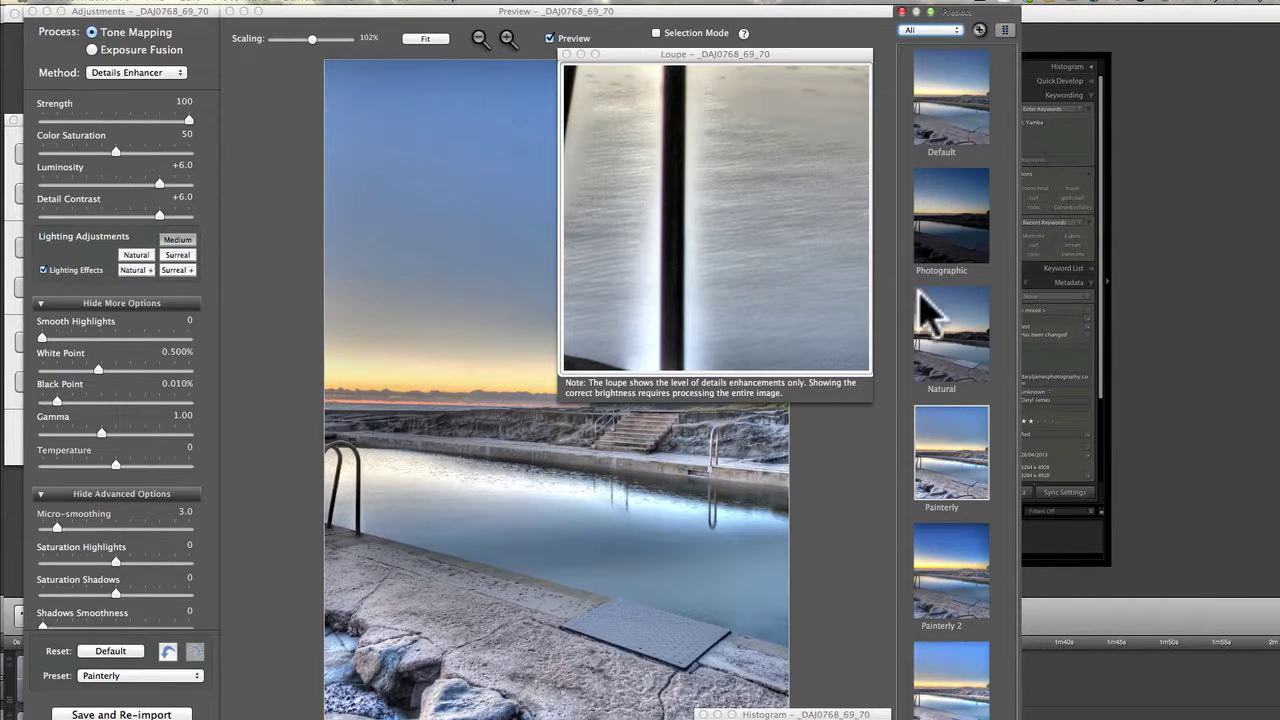
{"action": "left_click", "coordinate": [955, 350]}
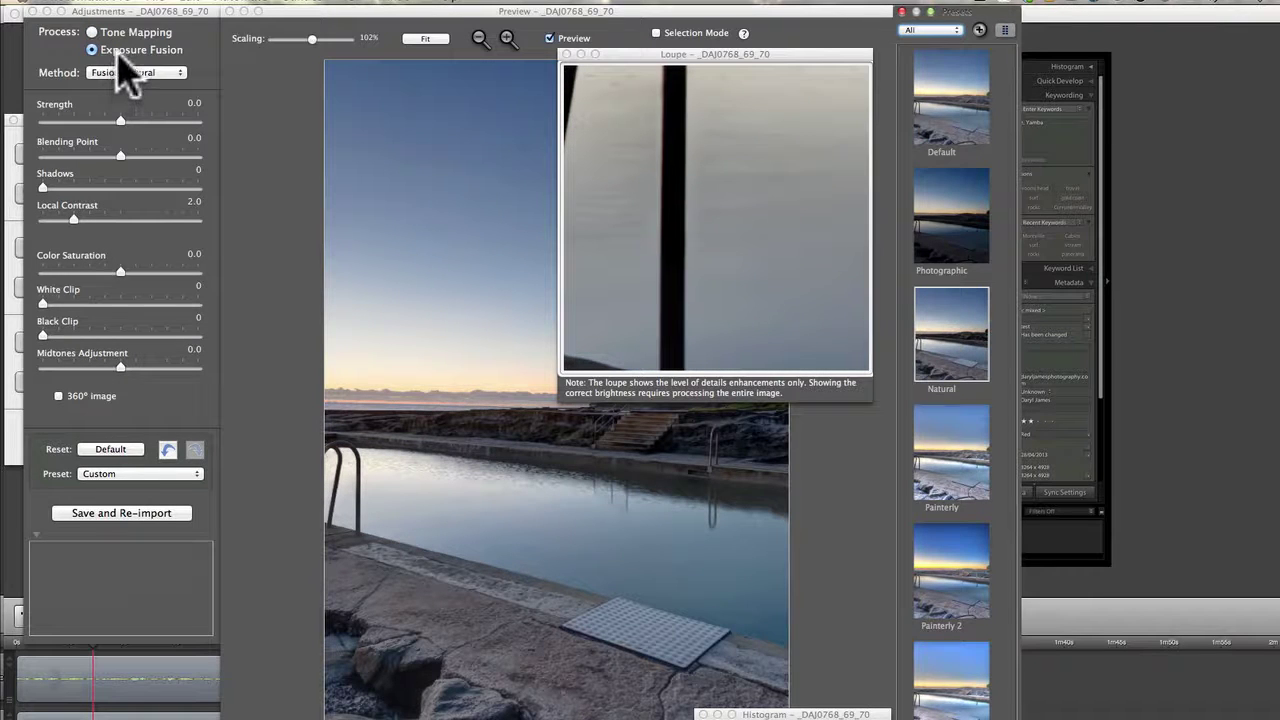
{"action": "left_click", "coordinate": [948, 210]}
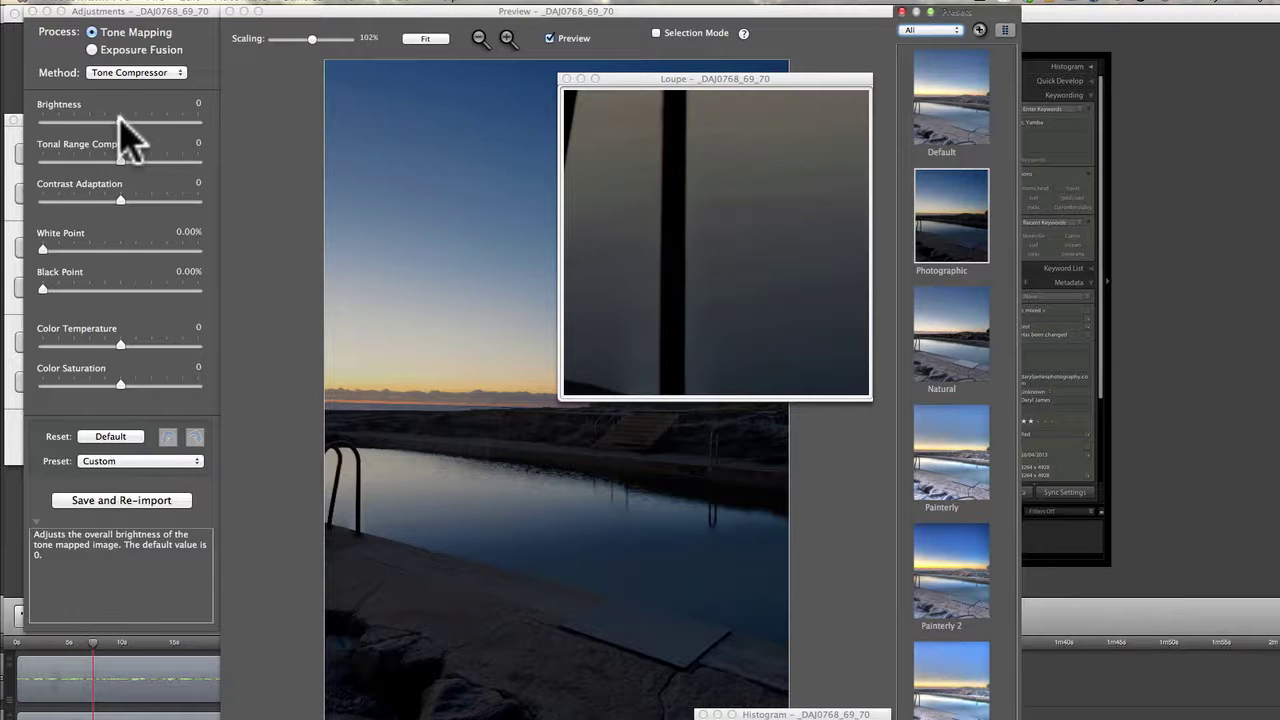
{"action": "left_click", "coordinate": [948, 468]}
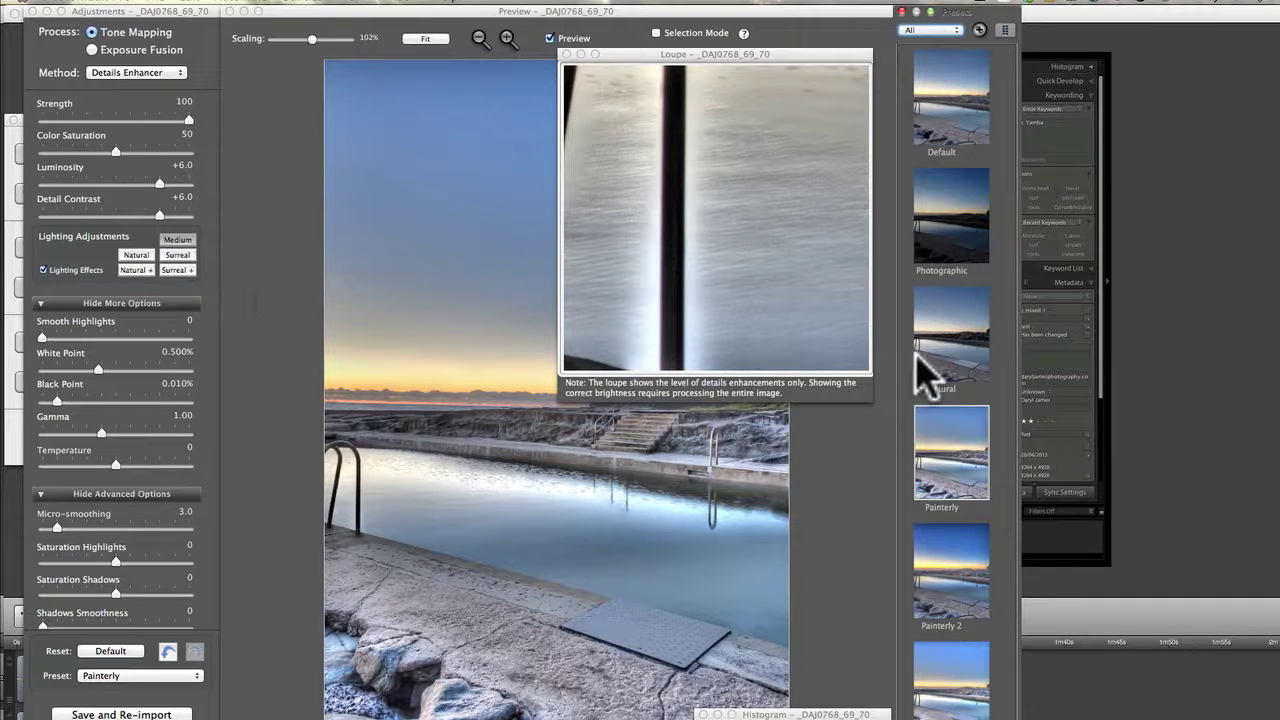
{"action": "left_click", "coordinate": [970, 345]}
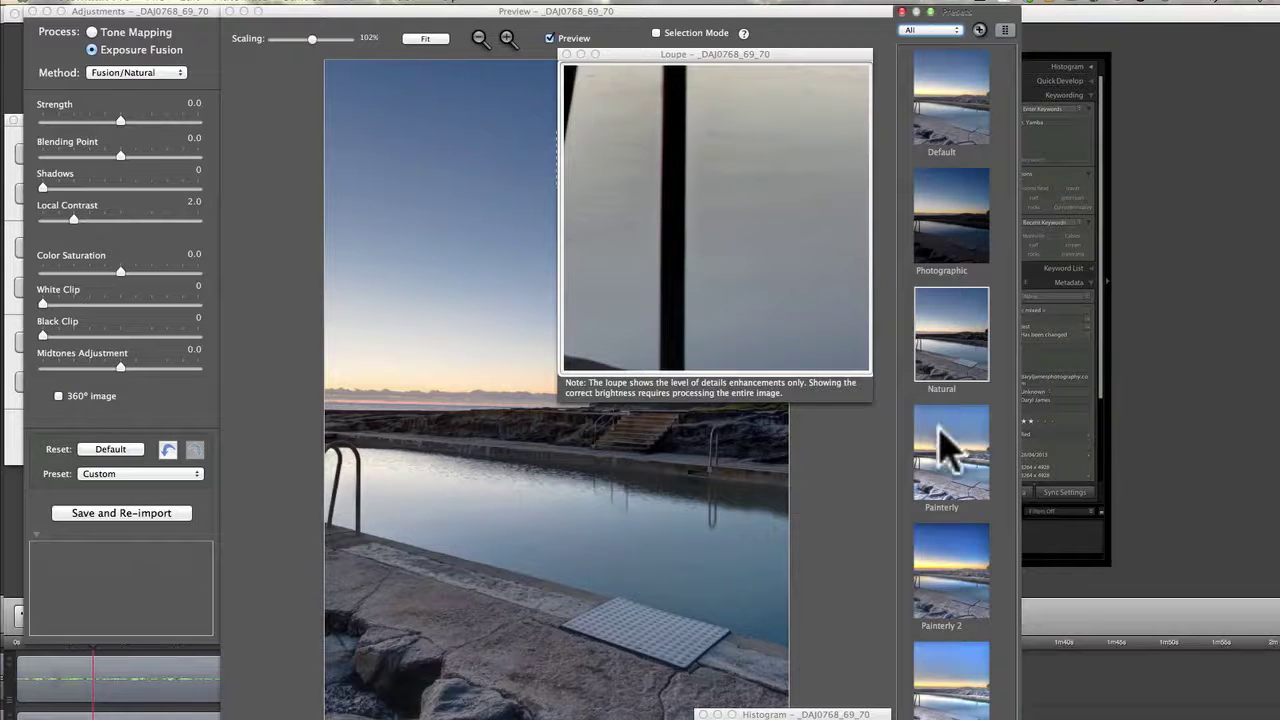
{"action": "left_click", "coordinate": [952, 452]}
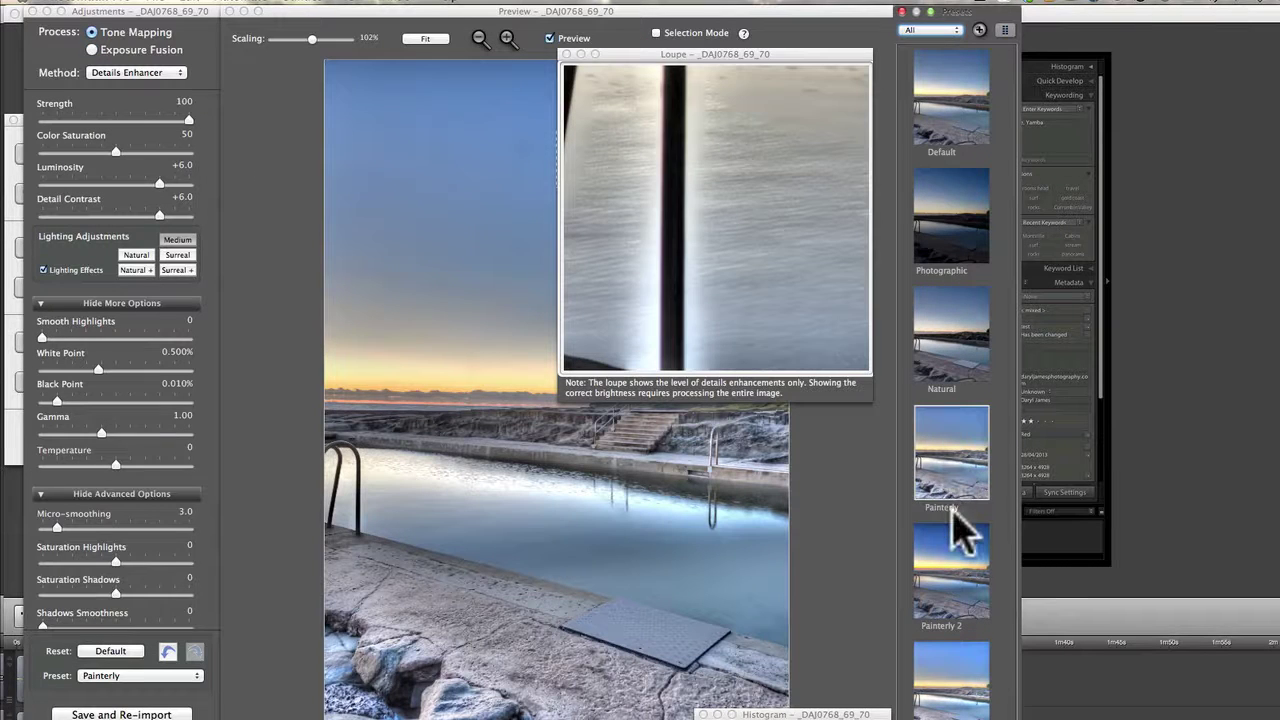
Preview the Painterly 2 preset and apply the Soft preset instead
{"action": "left_click", "coordinate": [957, 571]}
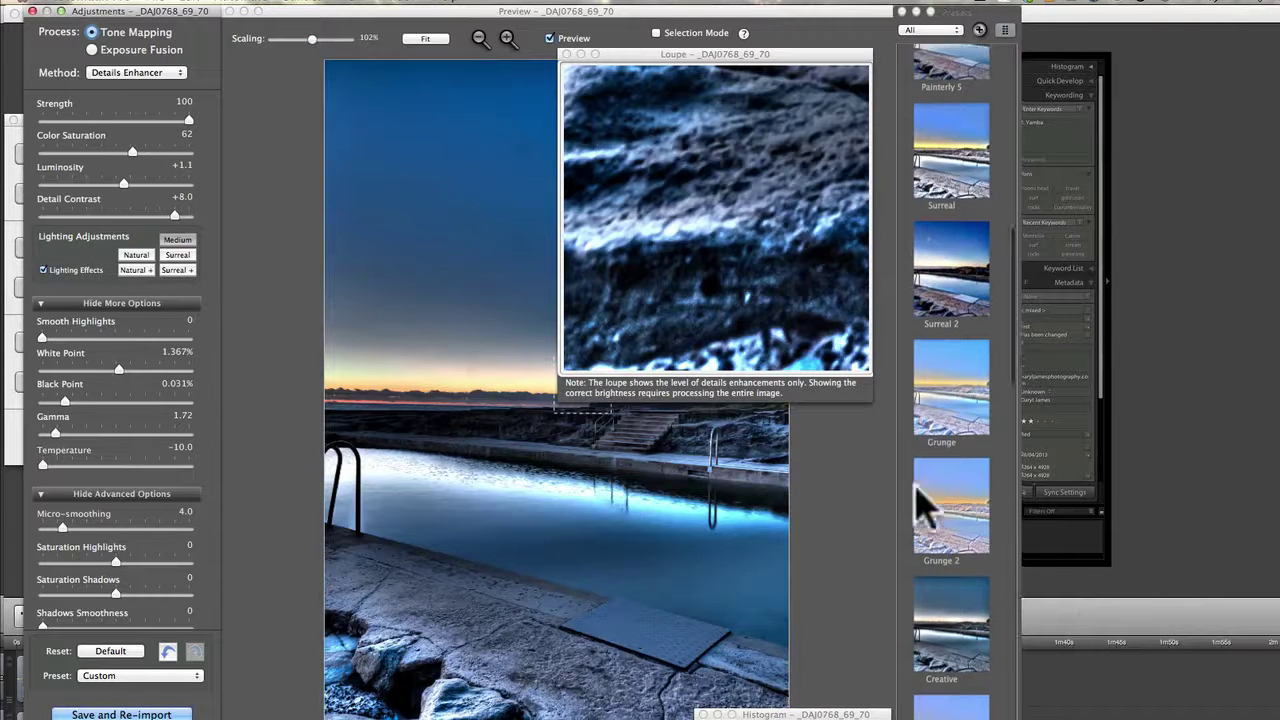
{"action": "scroll", "coordinate": [929, 508], "scroll_direction": "down", "scroll_amount": 10}
{"action": "scroll", "coordinate": [965, 655], "scroll_direction": "down", "scroll_amount": 2}
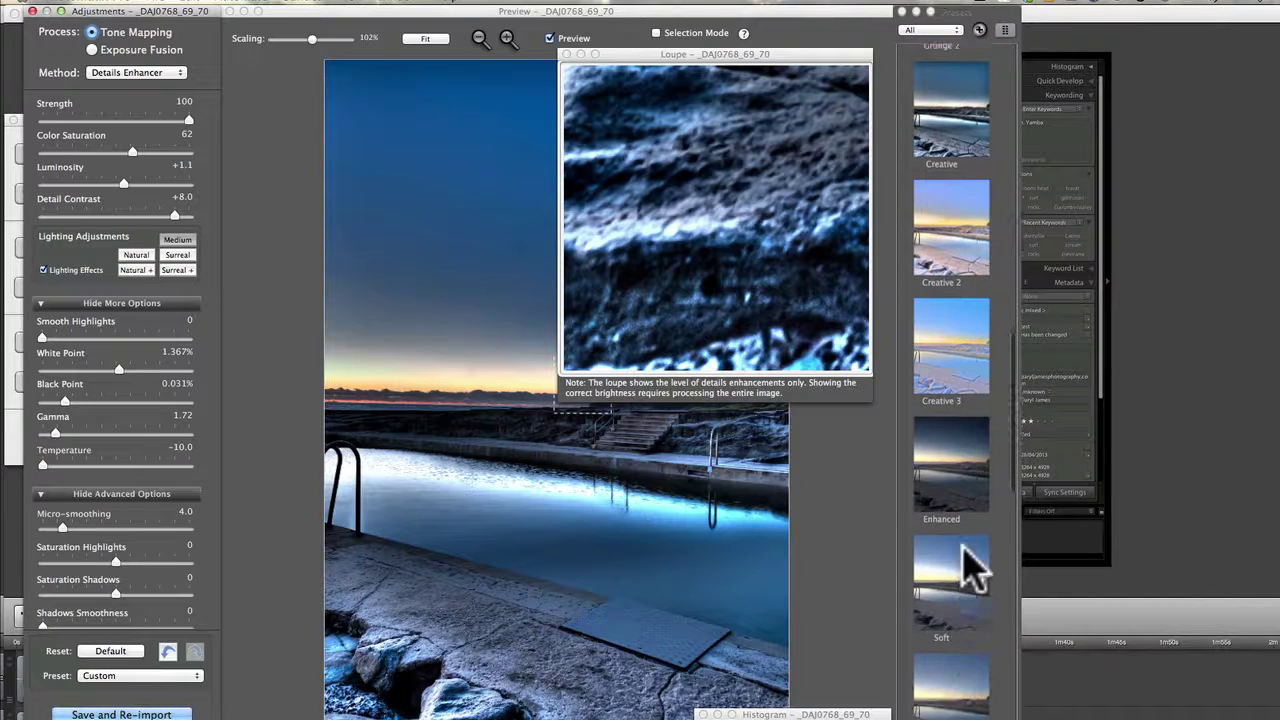
{"action": "left_click", "coordinate": [951, 570]}
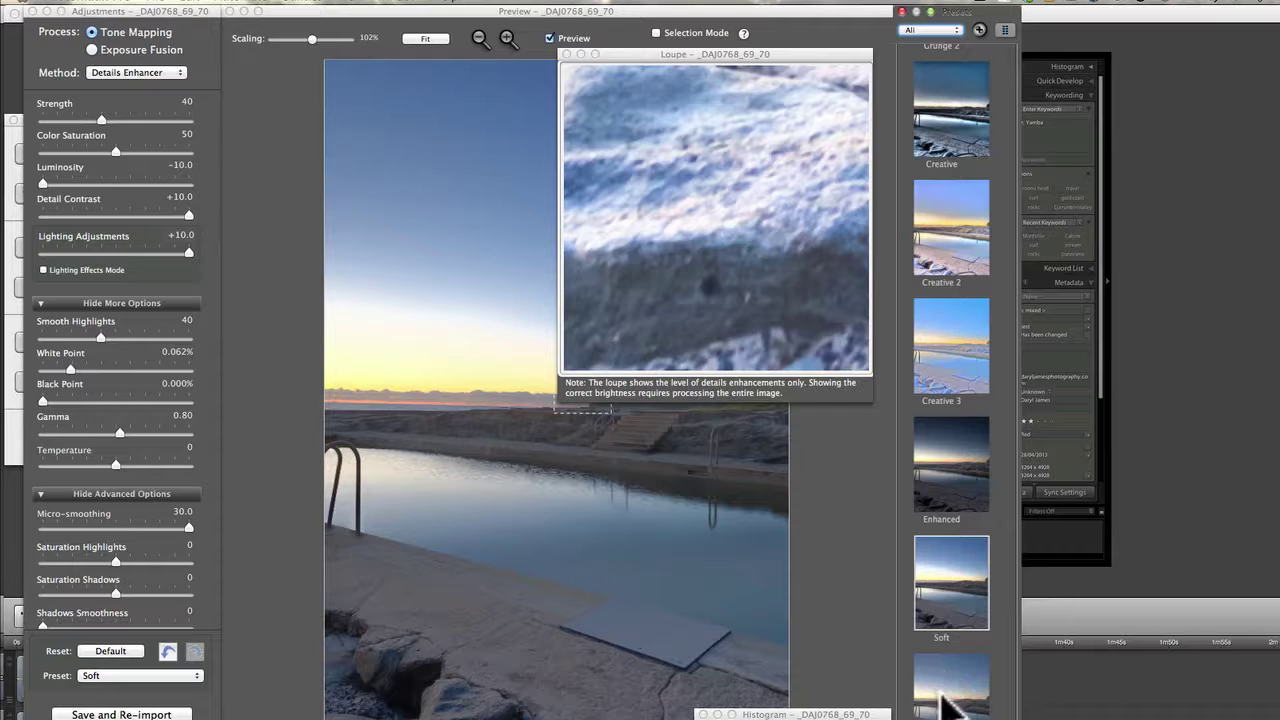
Inspect the stairs, handrail, foreground rocks and concrete in the loupe for detail and halos
{"action": "left_click", "coordinate": [619, 433]}
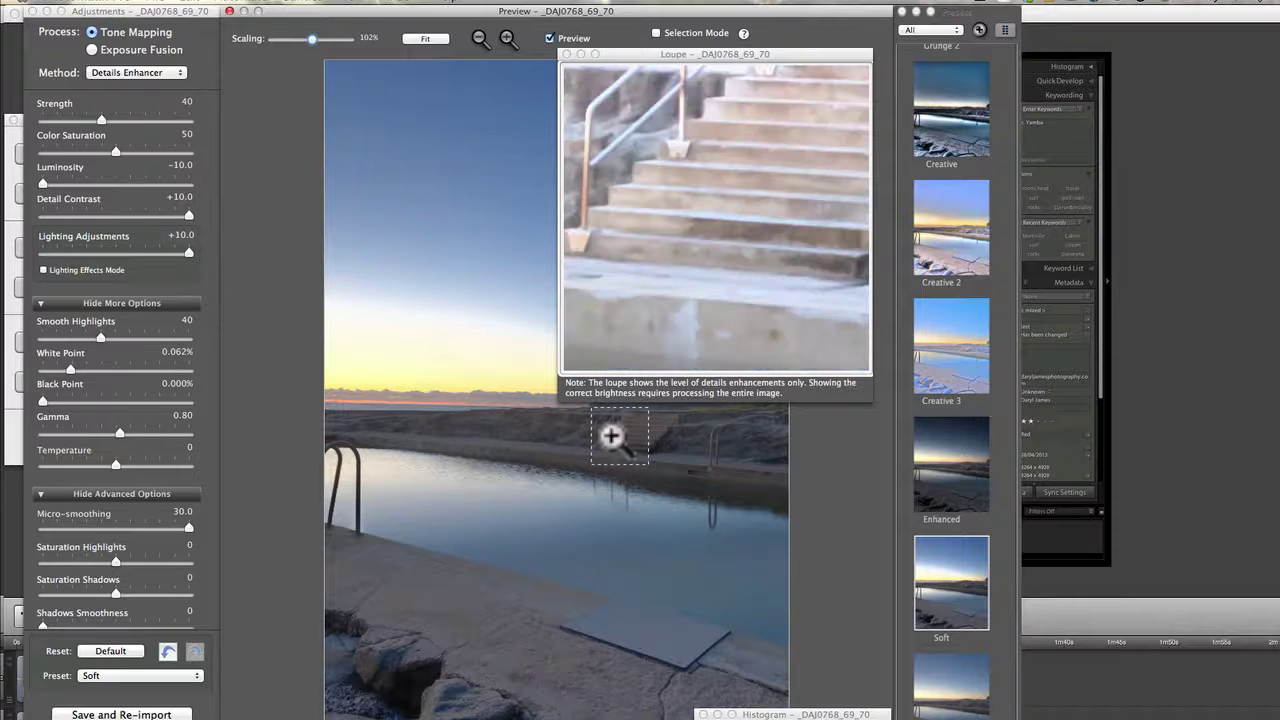
{"action": "left_click", "coordinate": [366, 465]}
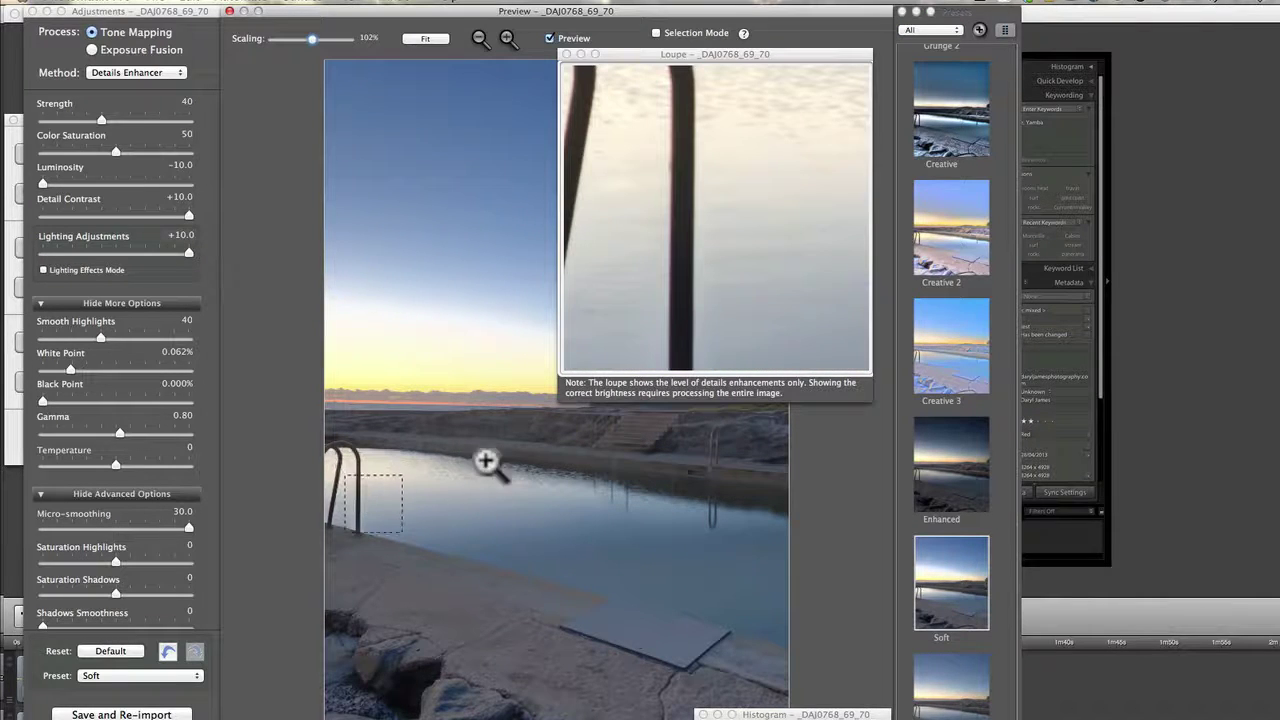
{"action": "left_click", "coordinate": [366, 508]}
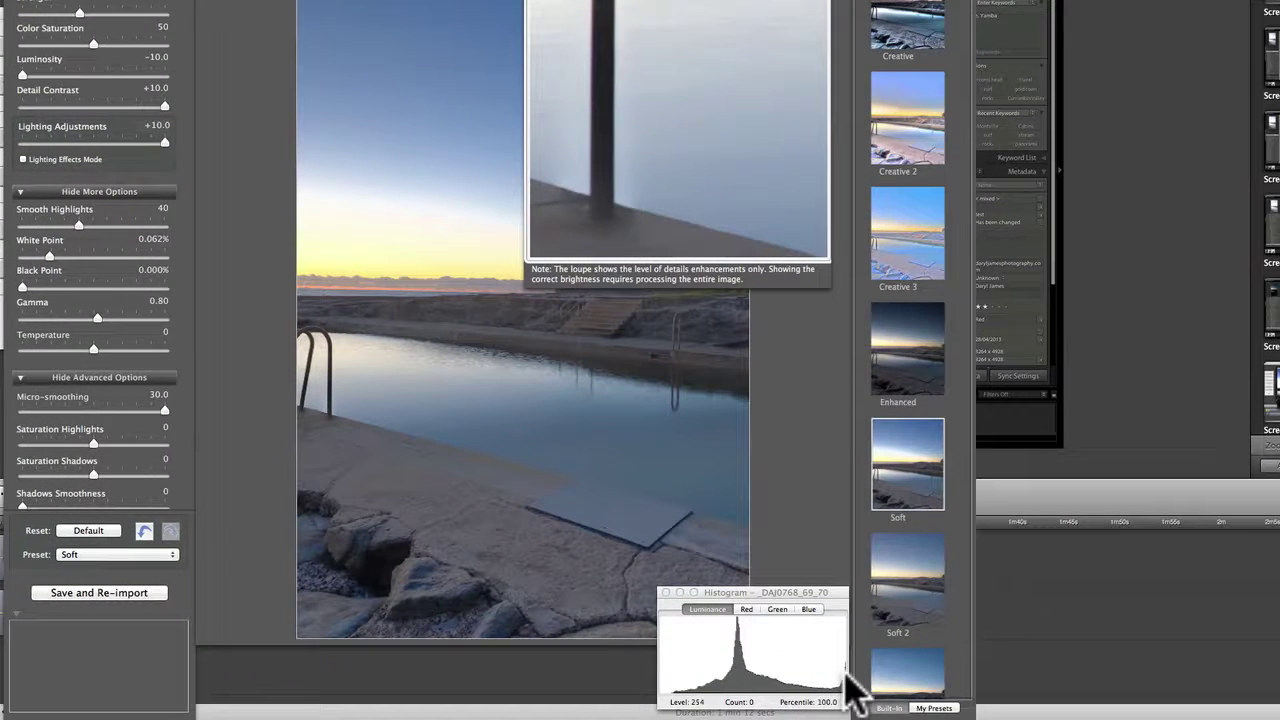
{"action": "left_click", "coordinate": [378, 566]}
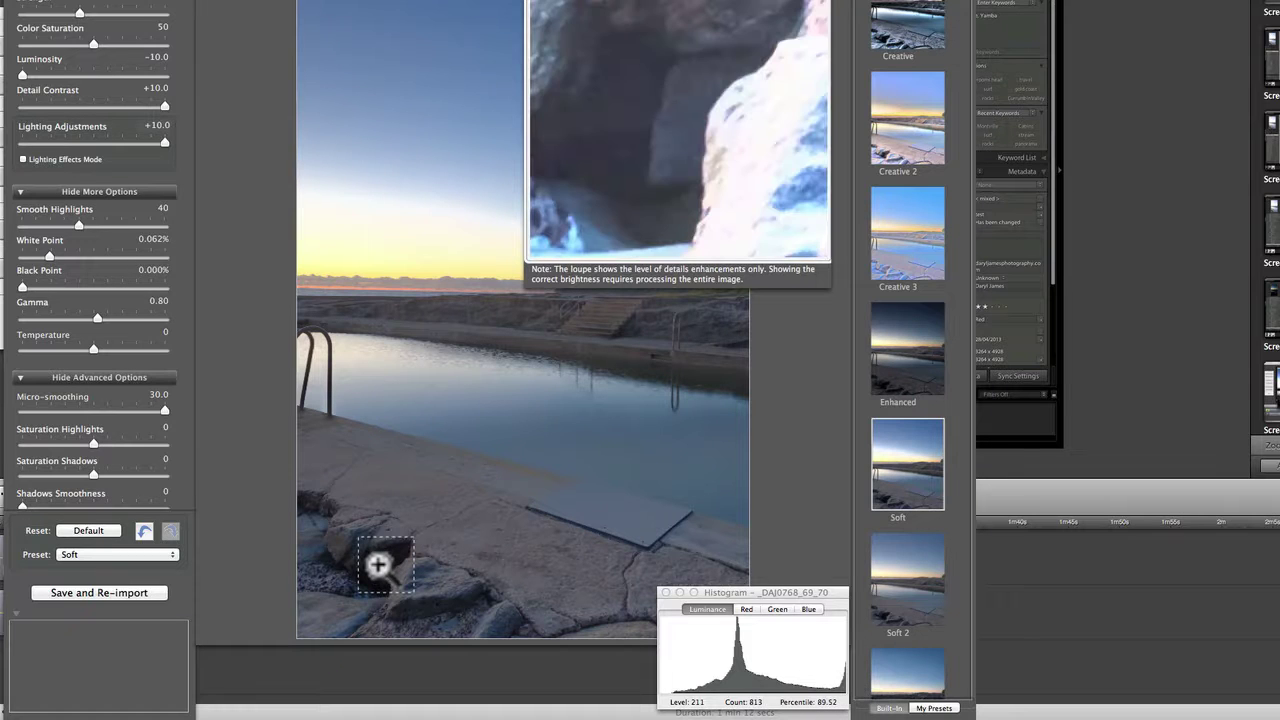
{"action": "left_click", "coordinate": [360, 579]}
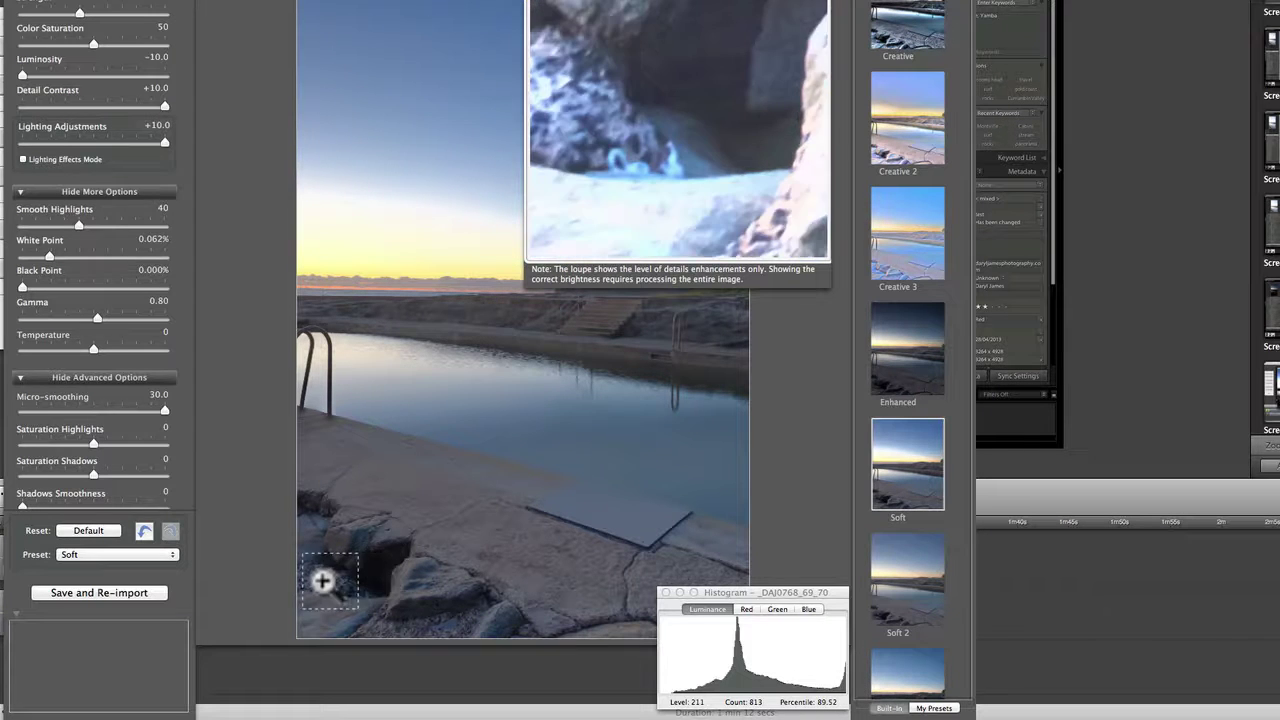
{"action": "left_click", "coordinate": [332, 530]}
{"action": "left_click", "coordinate": [330, 473]}
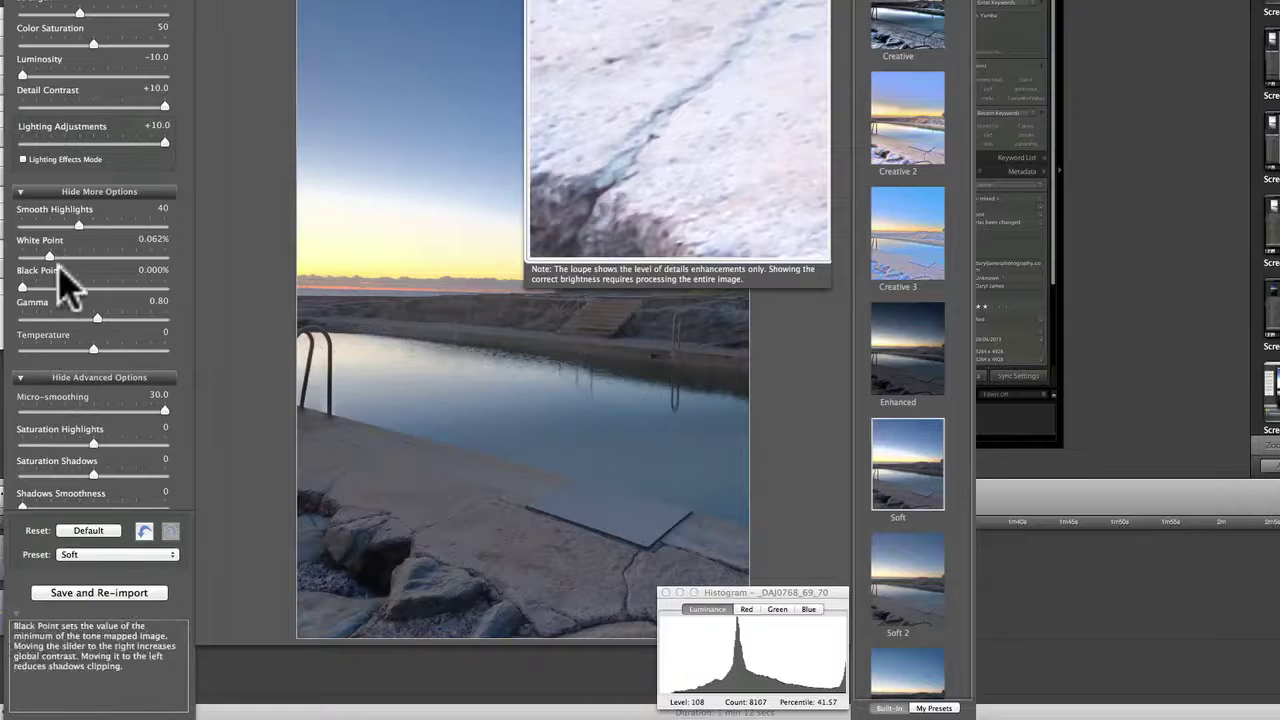
Raise the White Point to 0.651% and save the tone-mapped image, re-importing it into Lightroom
{"action": "left_click_drag", "start_coordinate": [50, 256], "coordinate": [86, 277]}
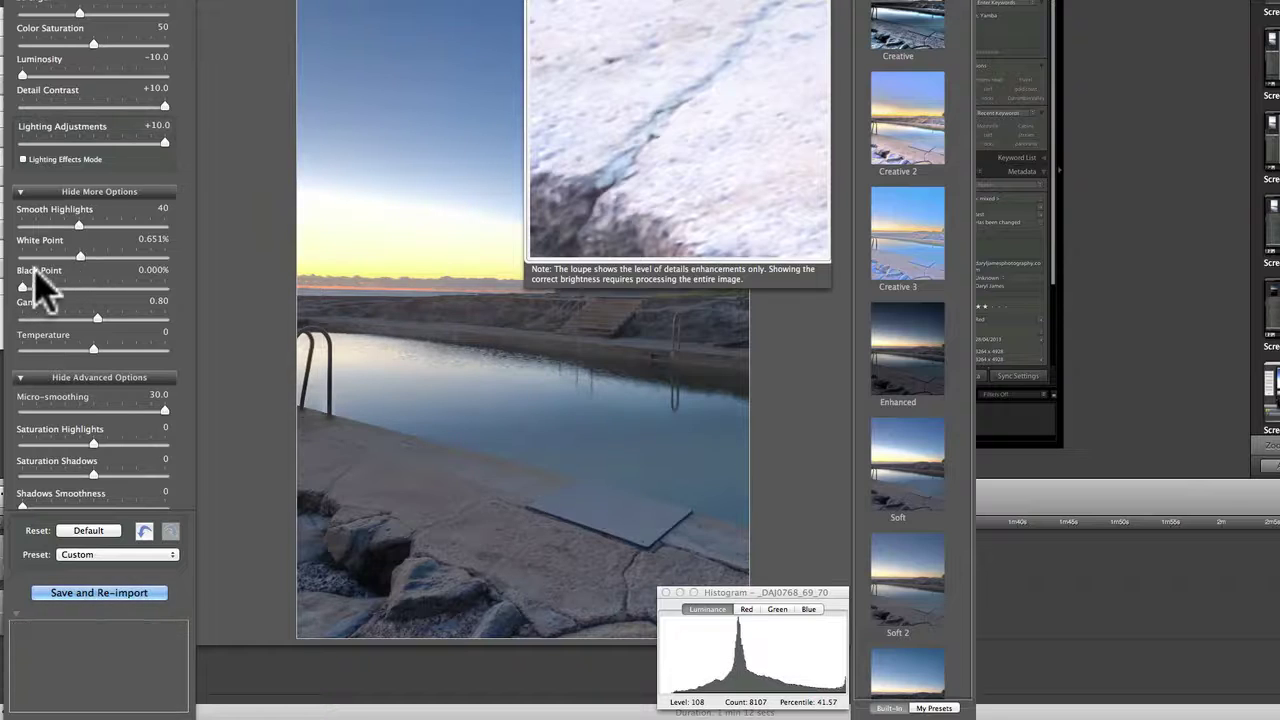
{"action": "mouse_move", "coordinate": [86, 229]}
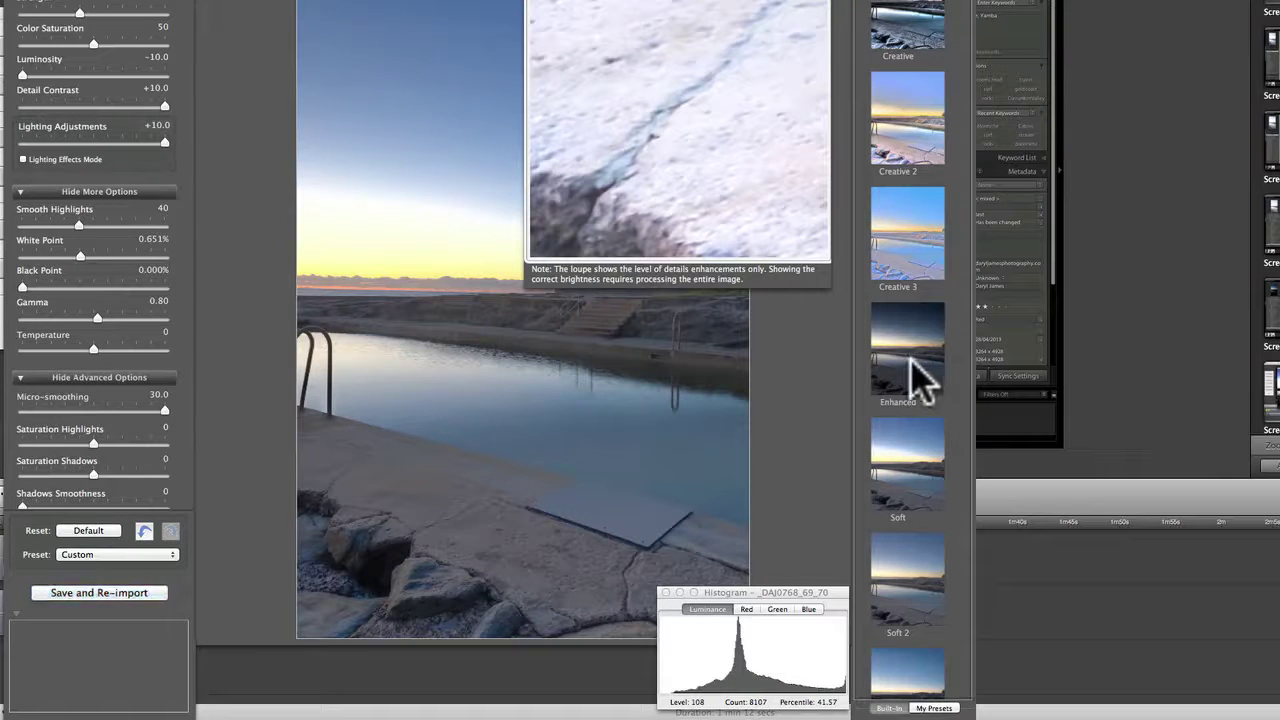
{"action": "left_click", "coordinate": [98, 591]}
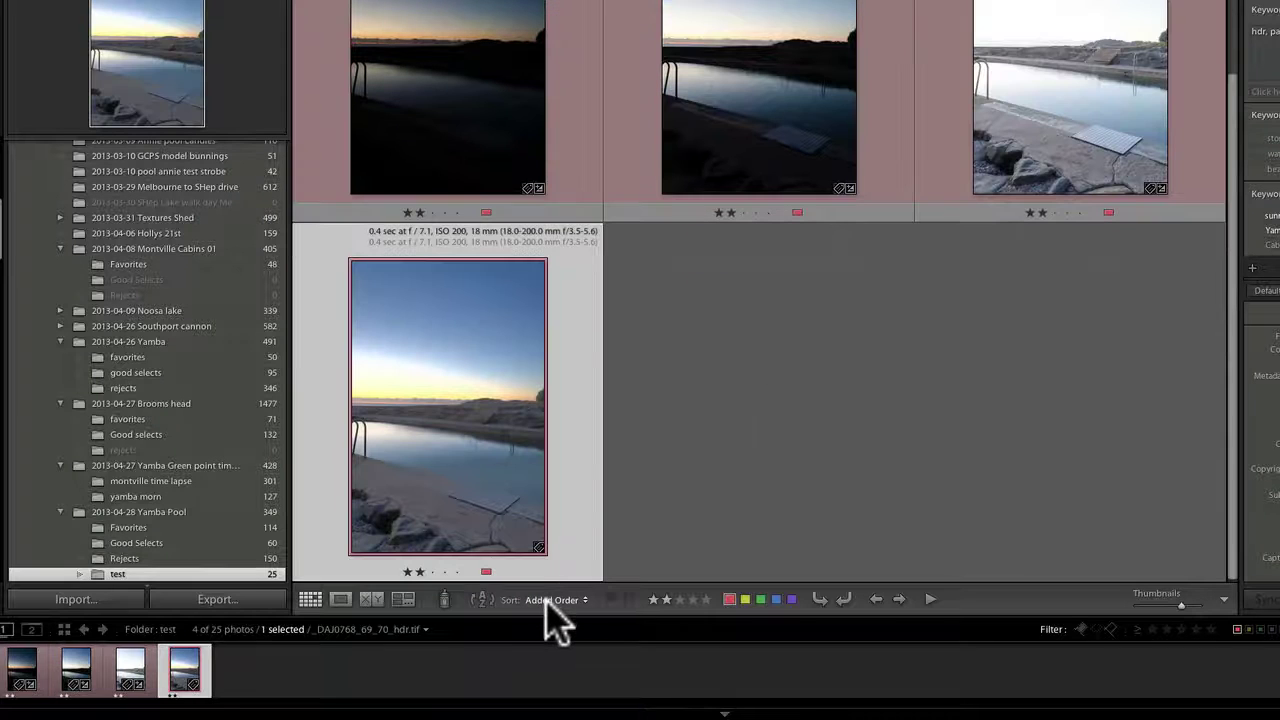
Sort the test folder's photos by Capture Time and look over the reordered thumbnails
{"action": "left_click", "coordinate": [545, 601]}
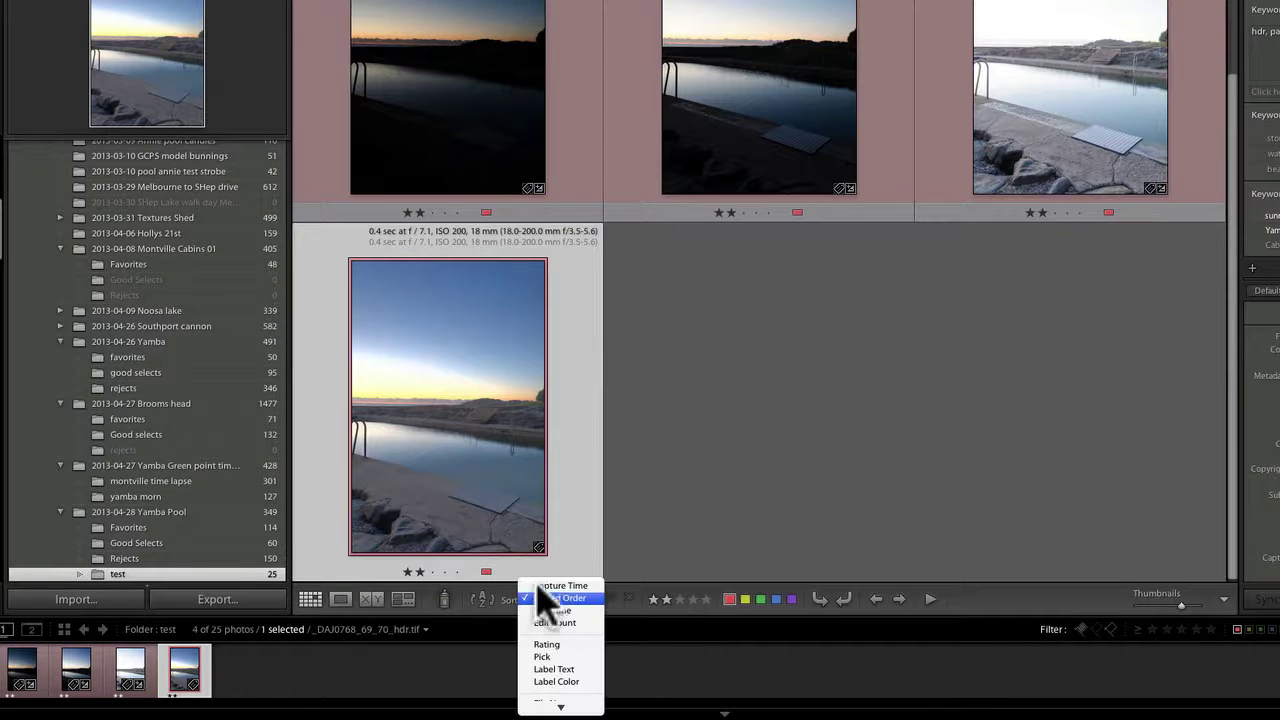
{"action": "left_click", "coordinate": [545, 586]}
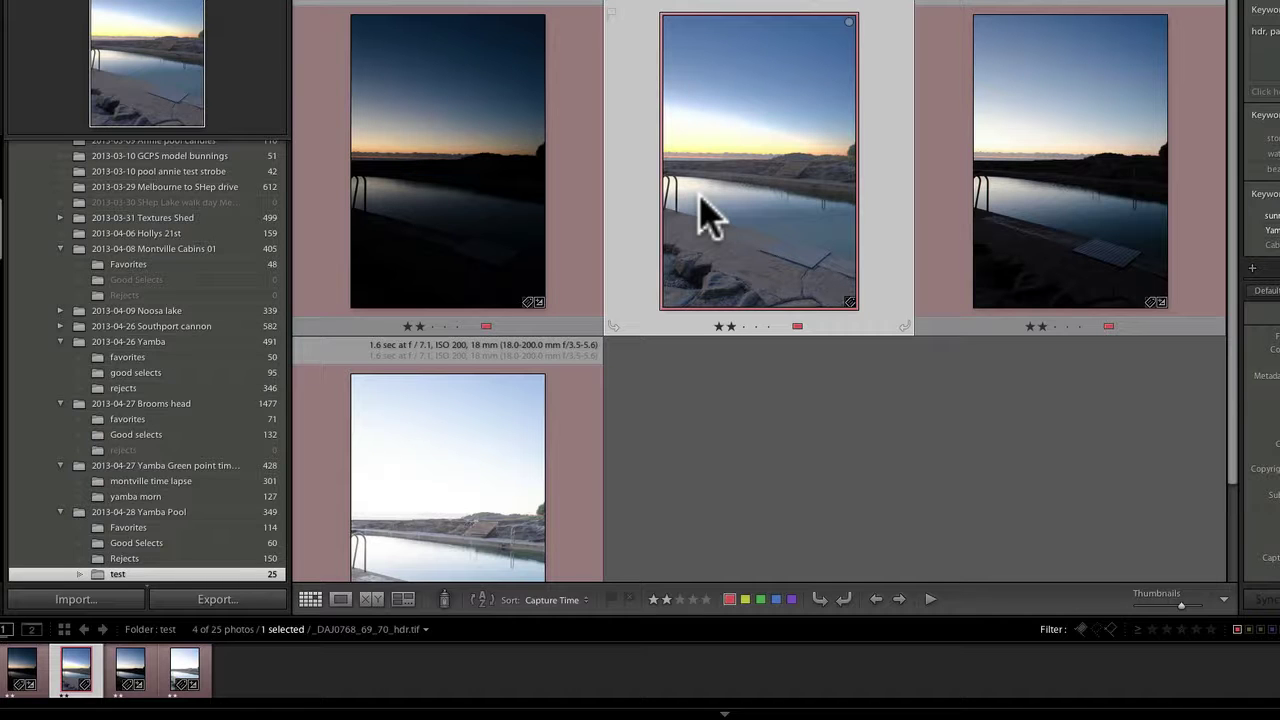
{"action": "scroll", "coordinate": [720, 243], "scroll_direction": "down", "scroll_amount": 1}
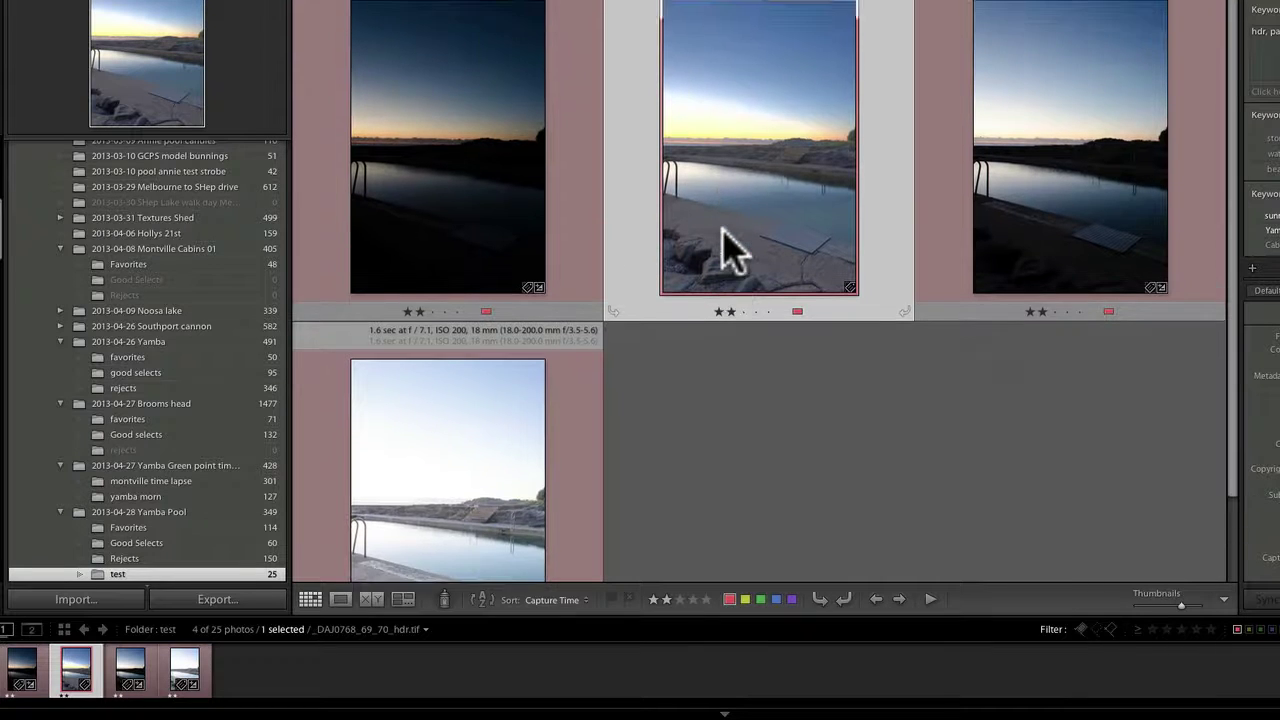
{"action": "scroll", "coordinate": [730, 248], "scroll_direction": "down", "scroll_amount": 2}
{"action": "scroll", "coordinate": [732, 243], "scroll_direction": "down", "scroll_amount": 1}
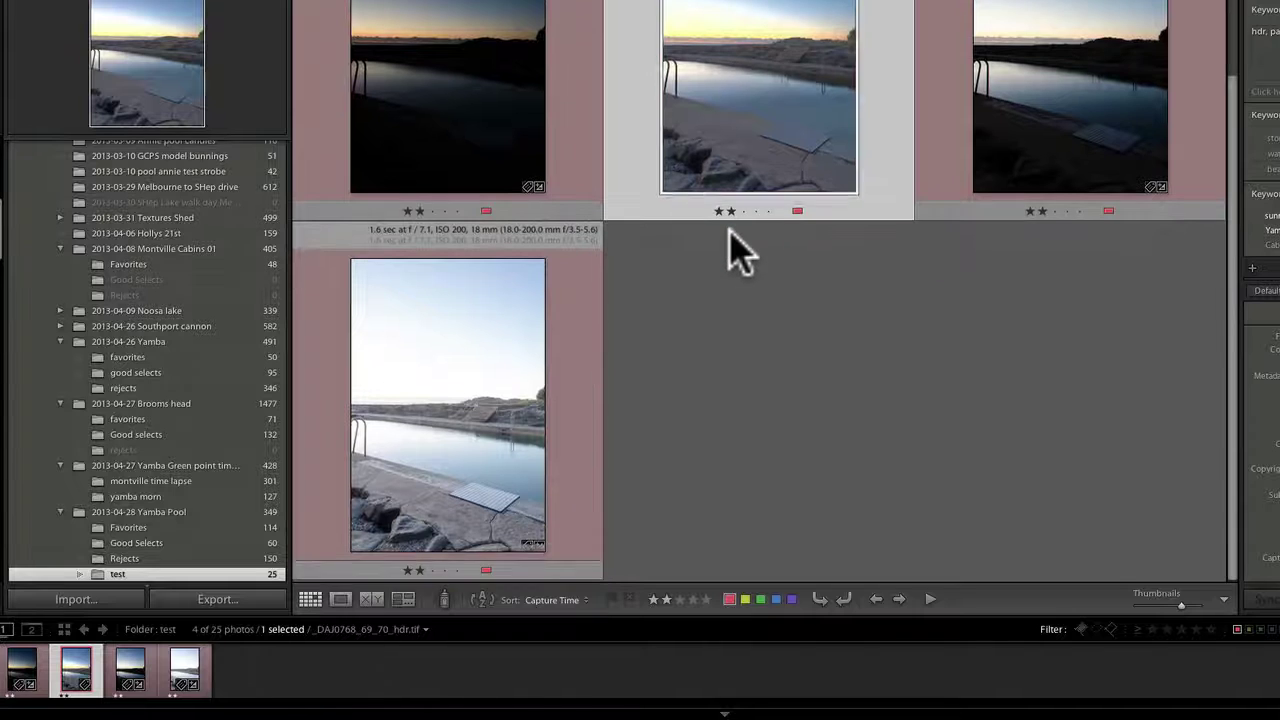
Open _DAJ0768_69_70_hdr.tif zoomed in on the pool handrail and switch to the Develop module
{"action": "double_click", "coordinate": [748, 107]}
{"action": "left_click", "coordinate": [777, 309]}
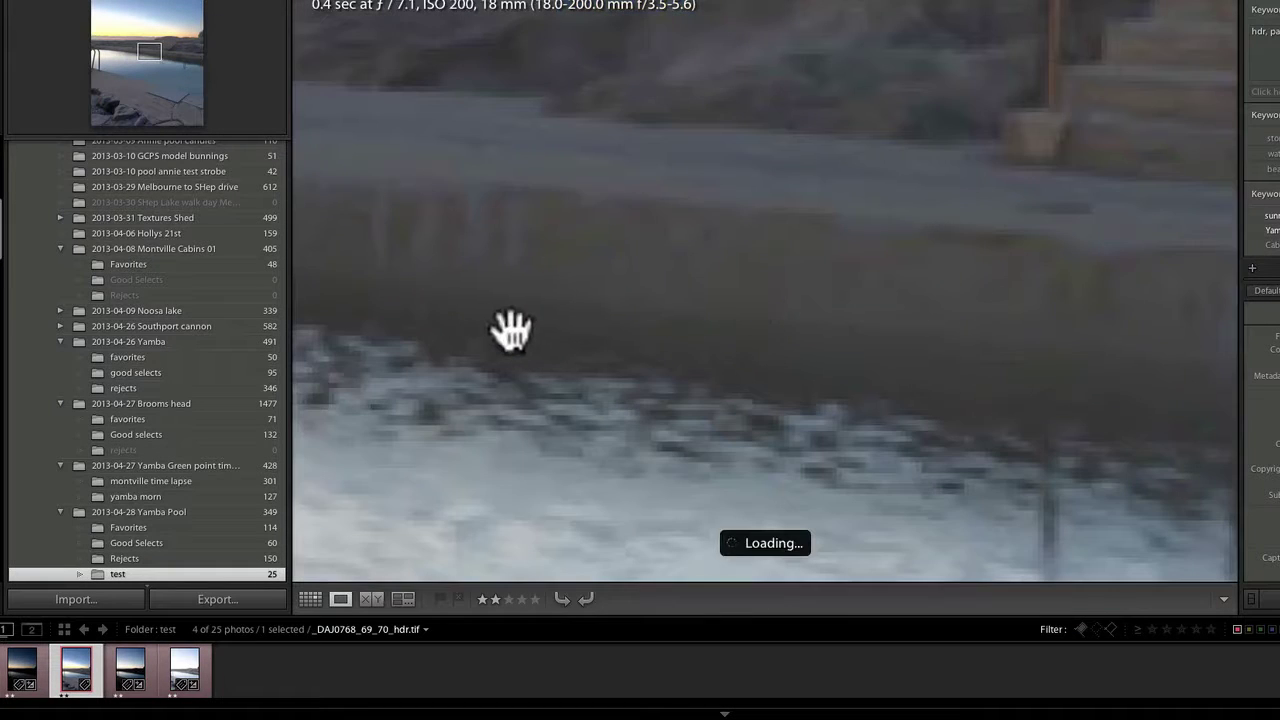
{"action": "left_click_drag", "start_coordinate": [511, 330], "coordinate": [1014, 143]}
{"action": "left_click_drag", "start_coordinate": [534, 346], "coordinate": [1010, 160]}
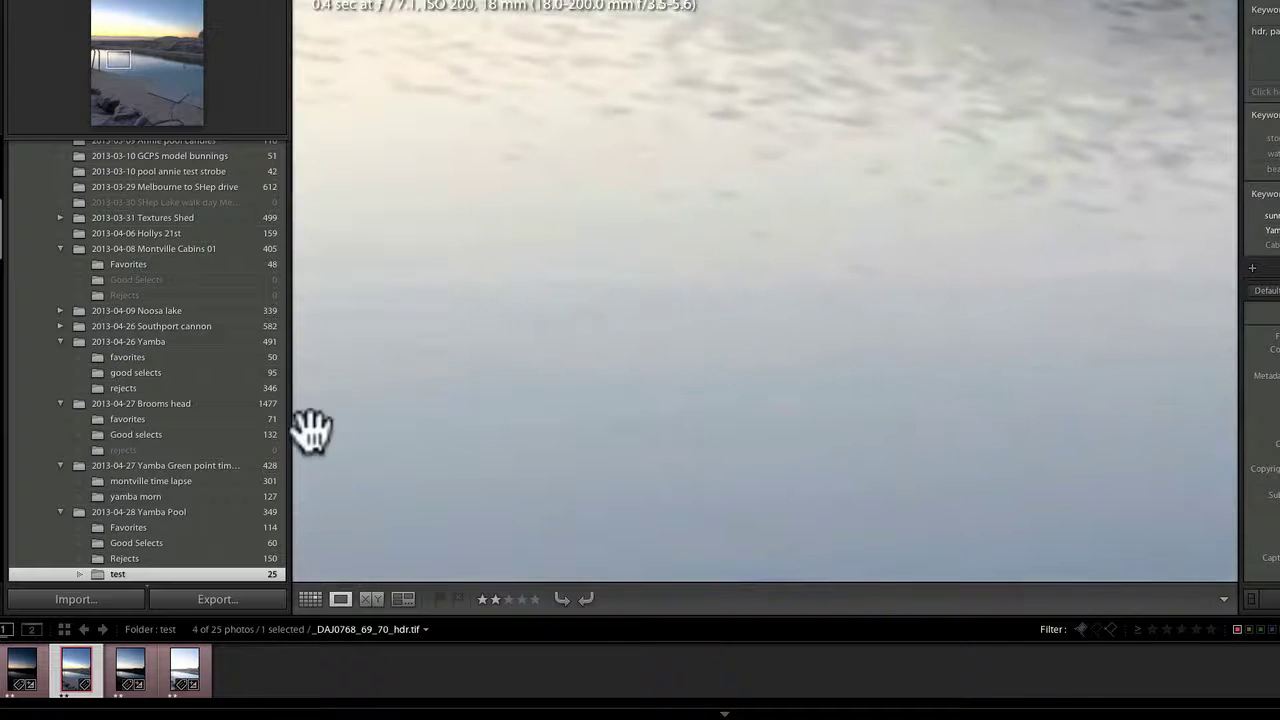
{"action": "key", "text": "d"}
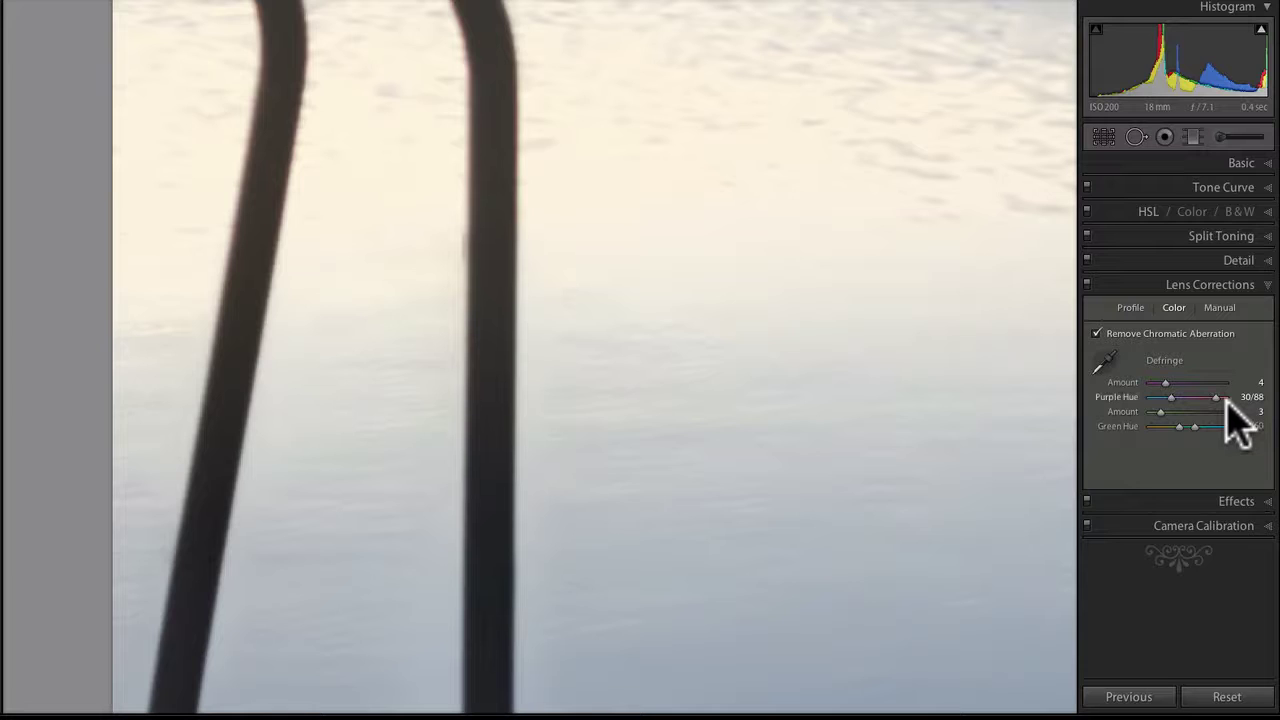
Set Defringe to purple amount 5, hue 29/84 and green amount 4, hue 36/60, check the stairs up close, and show the Basic adjustments
{"action": "key", "text": "alt"}
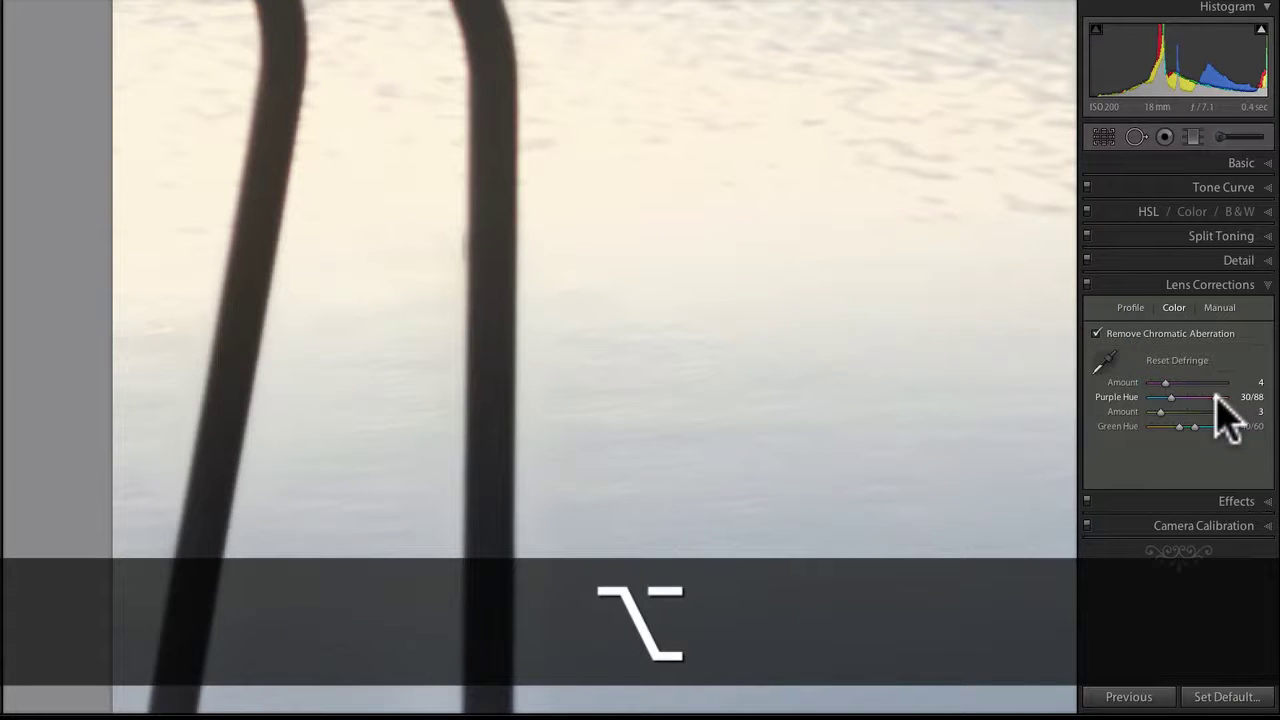
{"action": "key", "text": "alt"}
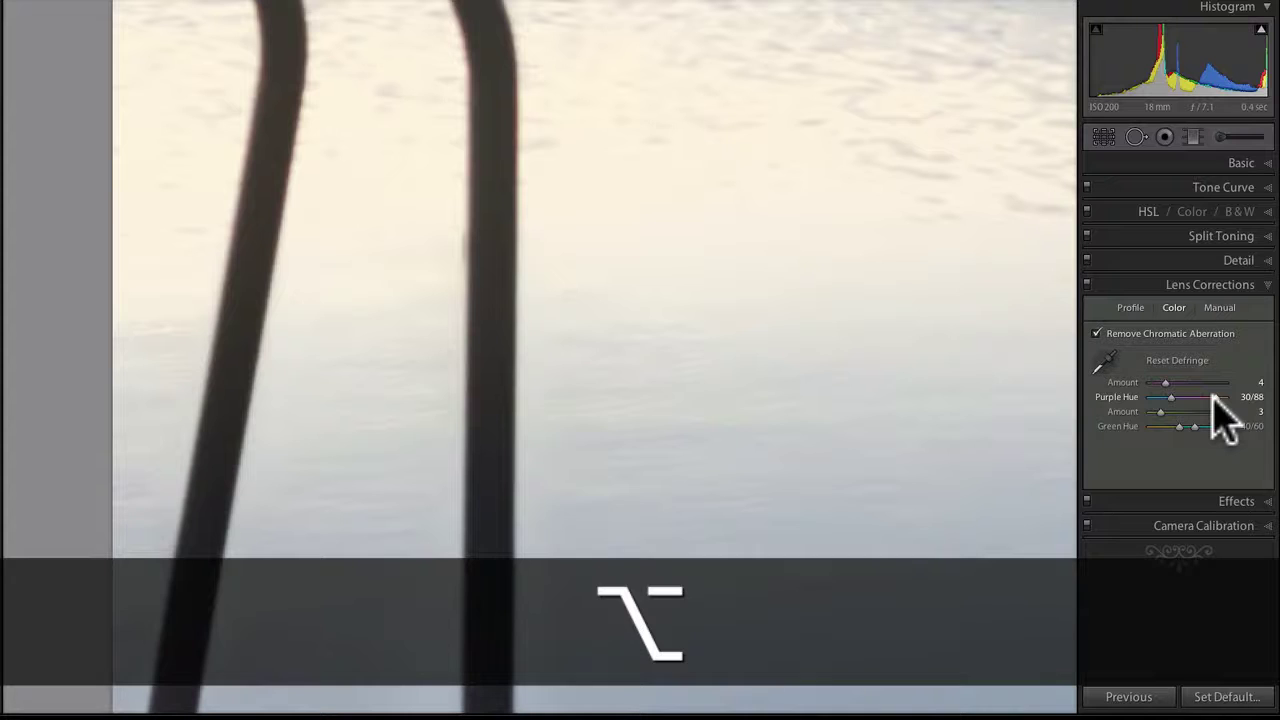
{"action": "left_click_drag", "start_coordinate": [1213, 396], "coordinate": [1171, 386]}
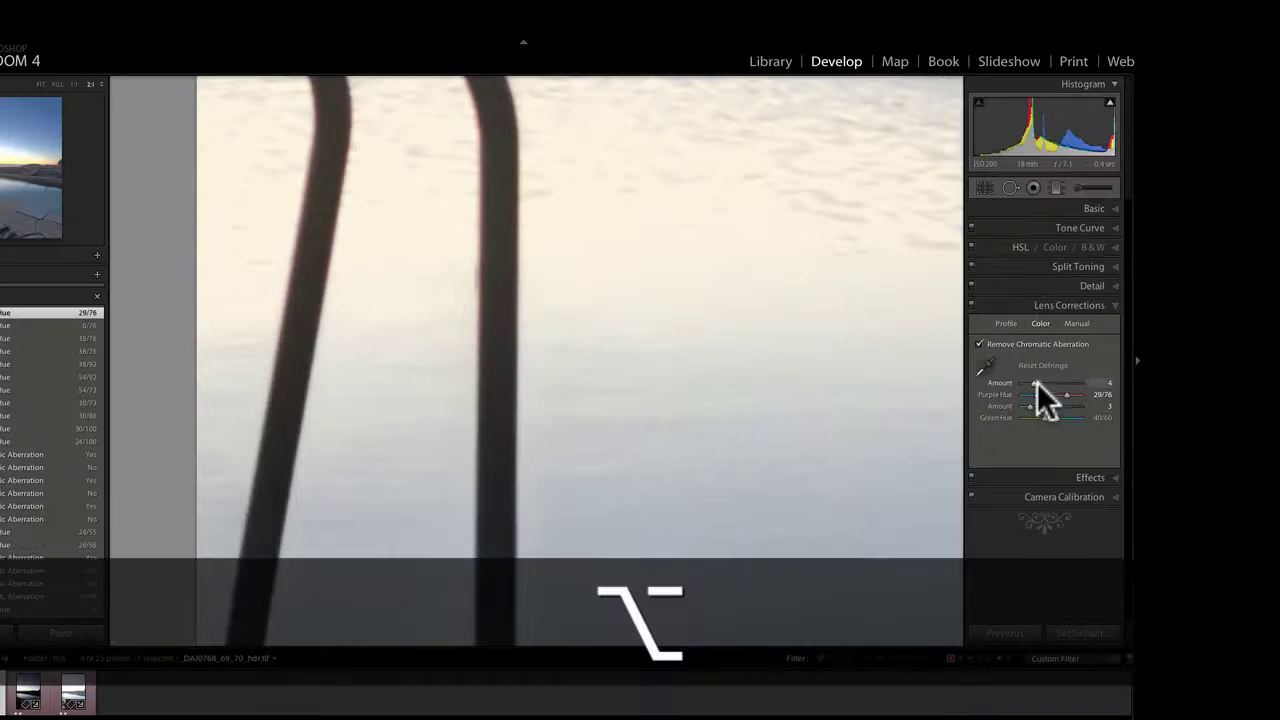
{"action": "left_click_drag", "start_coordinate": [1037, 382], "coordinate": [1043, 381]}
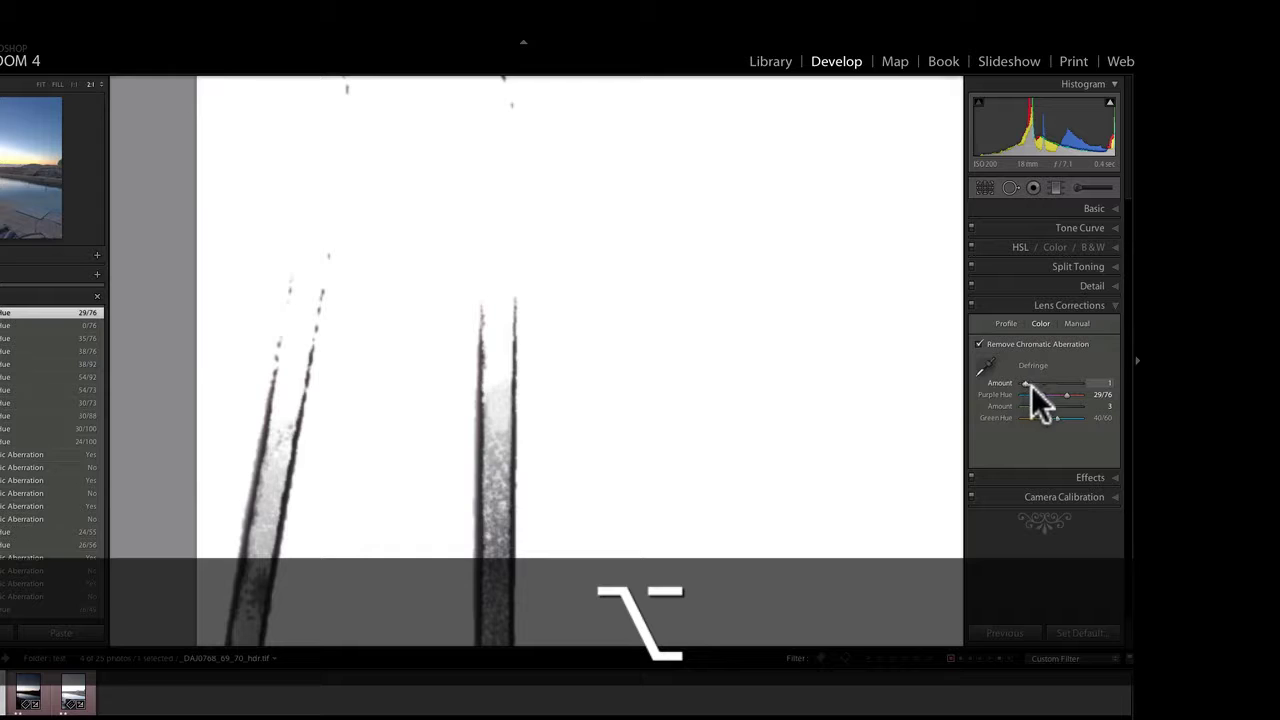
{"action": "left_click_drag", "start_coordinate": [1098, 392], "coordinate": [1063, 386]}
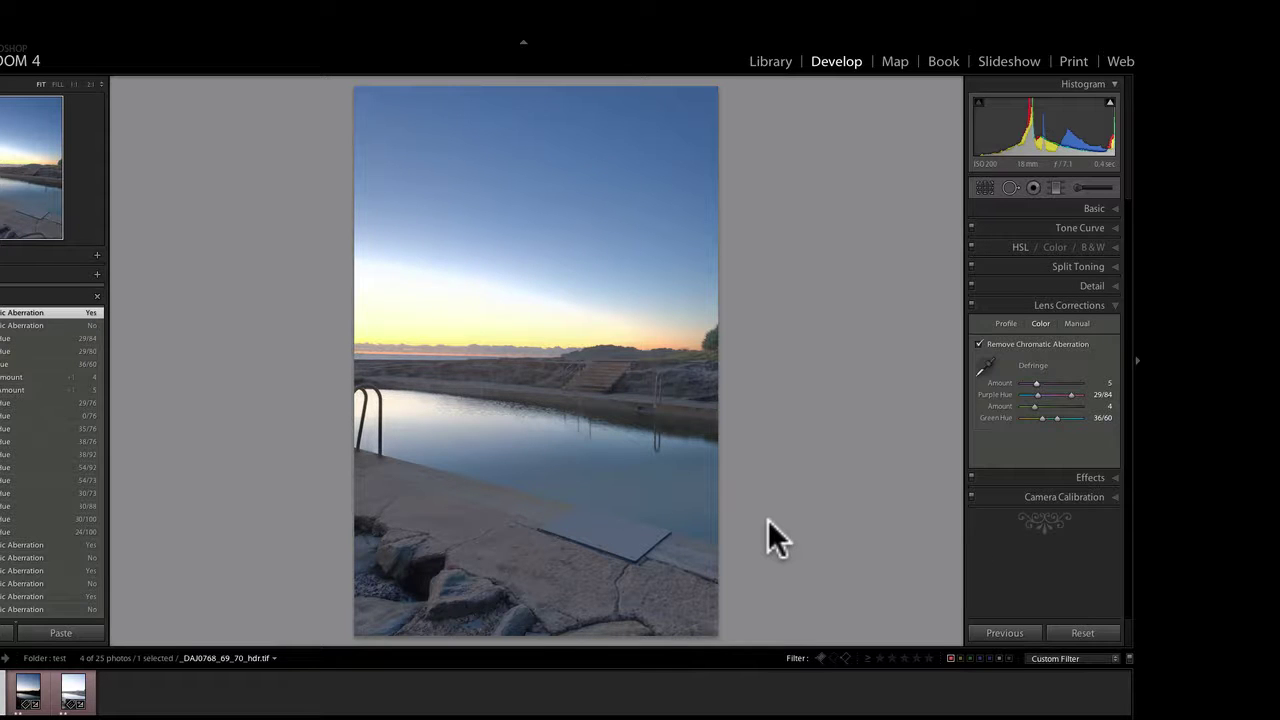
{"action": "left_click", "coordinate": [605, 365]}
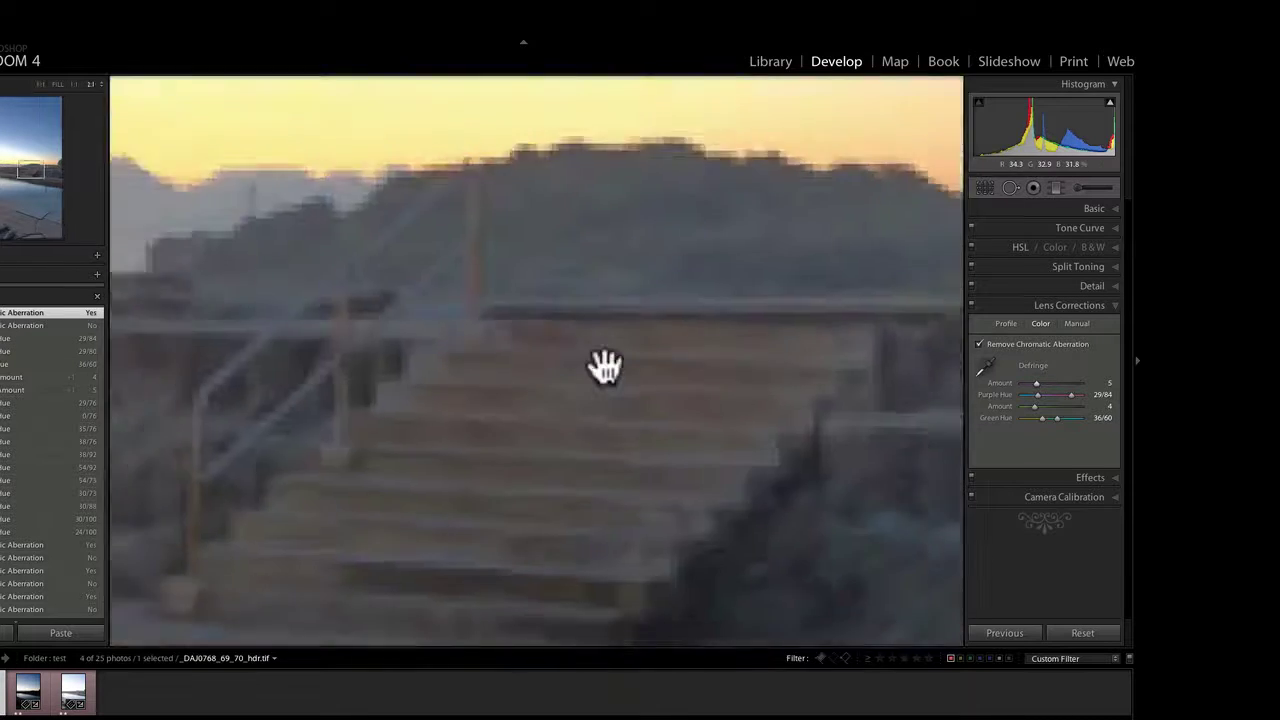
{"action": "key", "text": "z"}
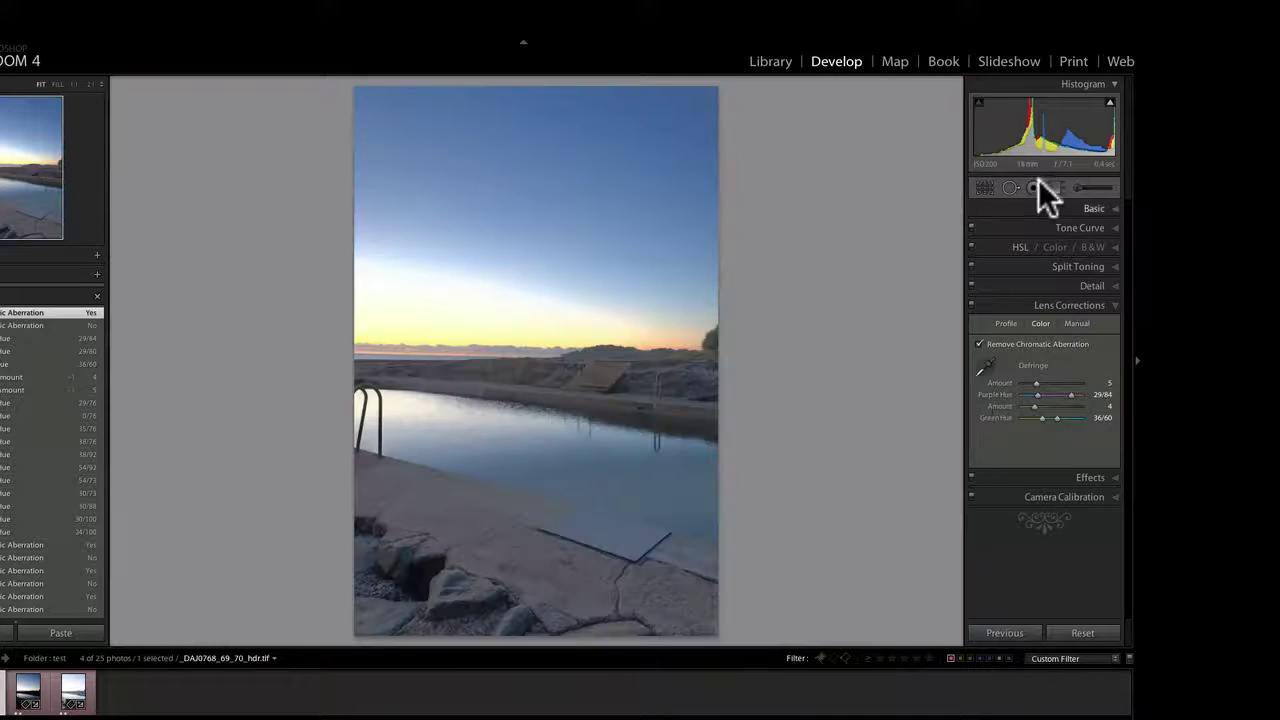
{"action": "left_click", "coordinate": [1097, 208]}
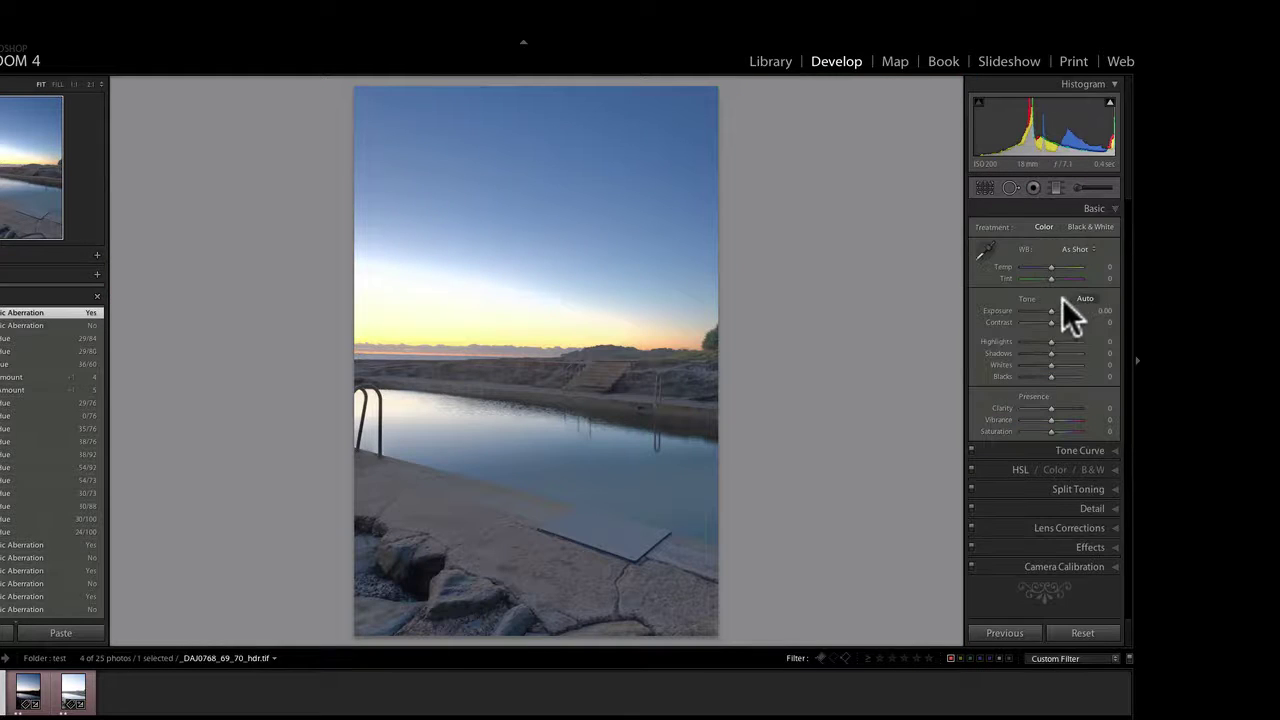
Return to the Library grid and select the three bracketed pool exposures, _DAJ0768.dng to _DAJ0770.dng
{"action": "key", "text": "g"}
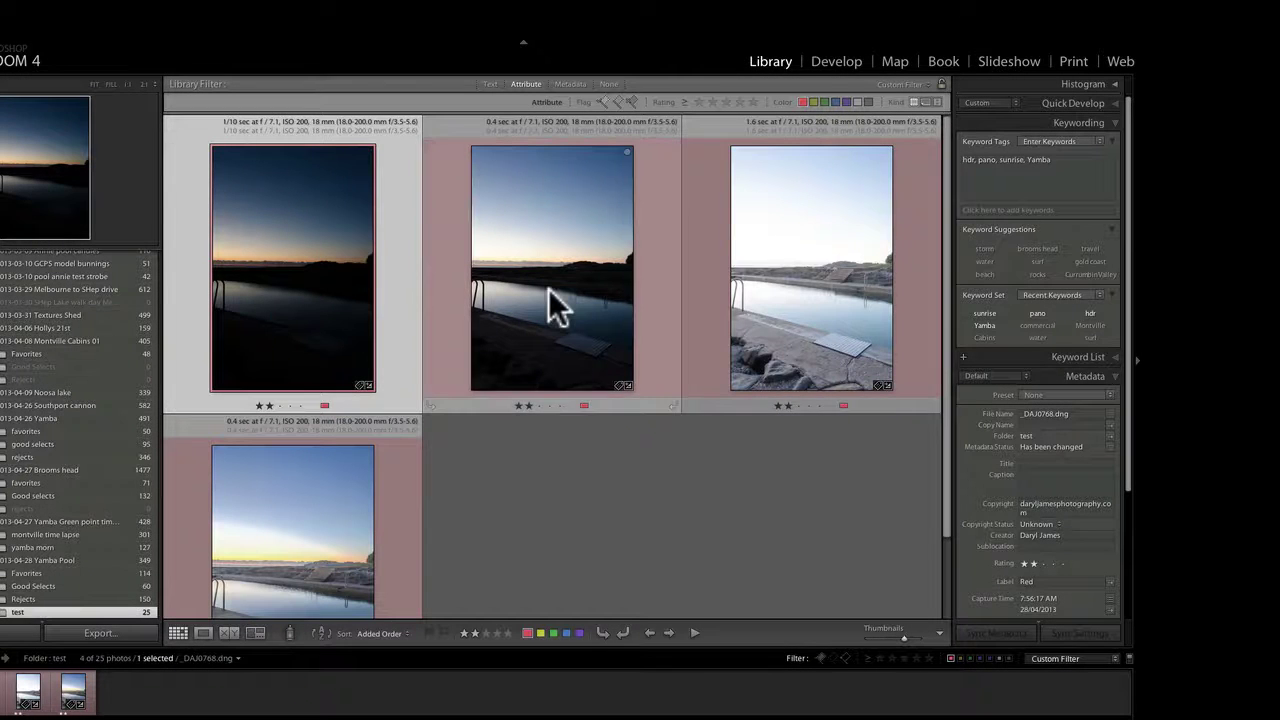
{"action": "left_click", "coordinate": [552, 289]}
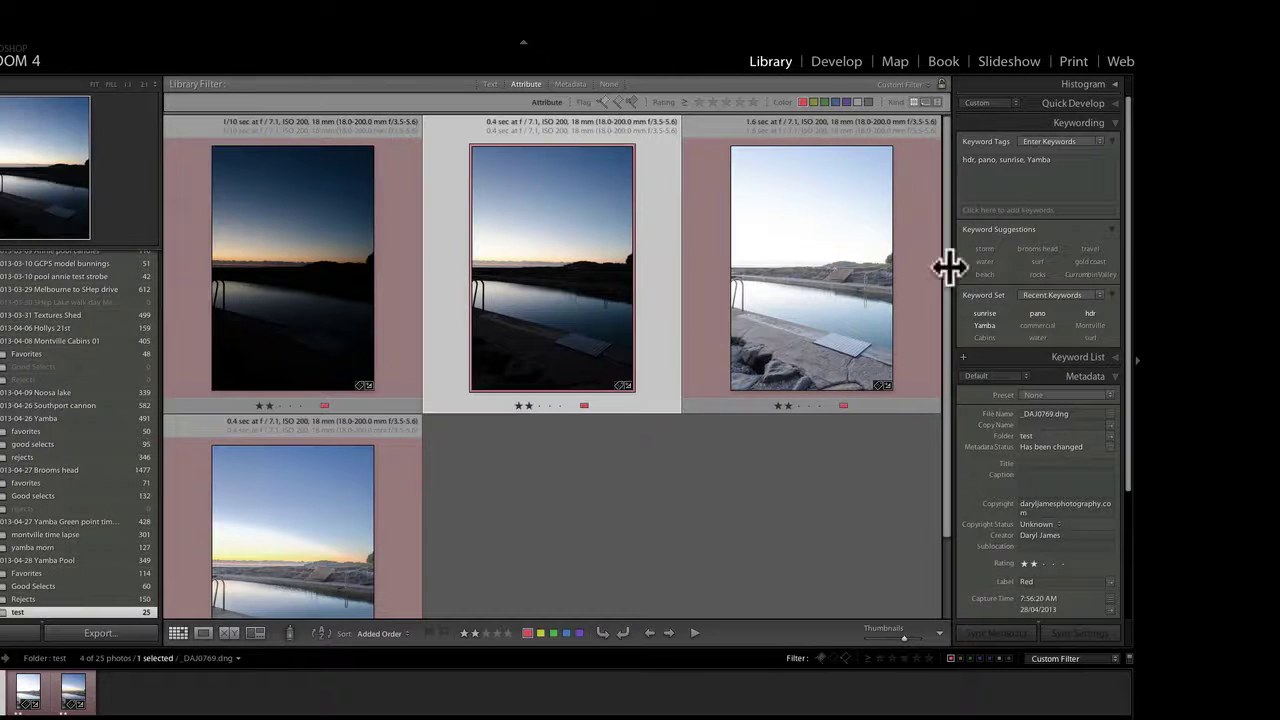
{"action": "left_click", "coordinate": [889, 290]}
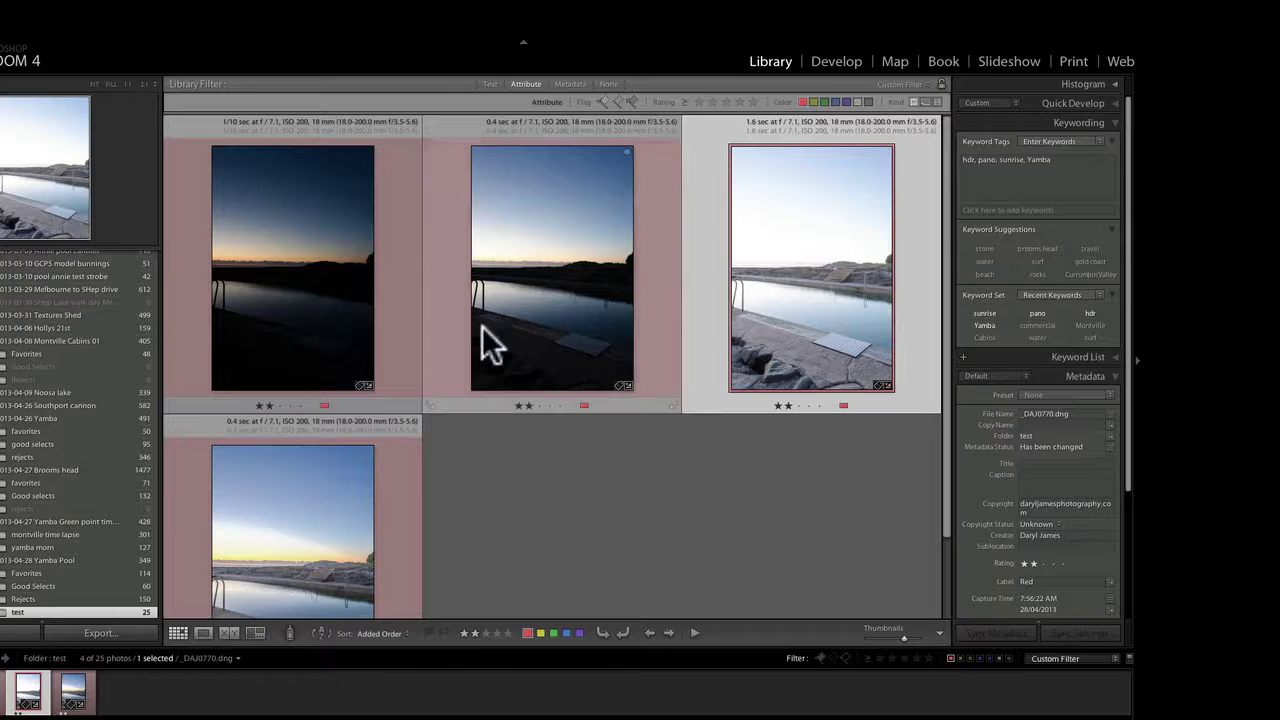
{"action": "left_click", "coordinate": [365, 271]}
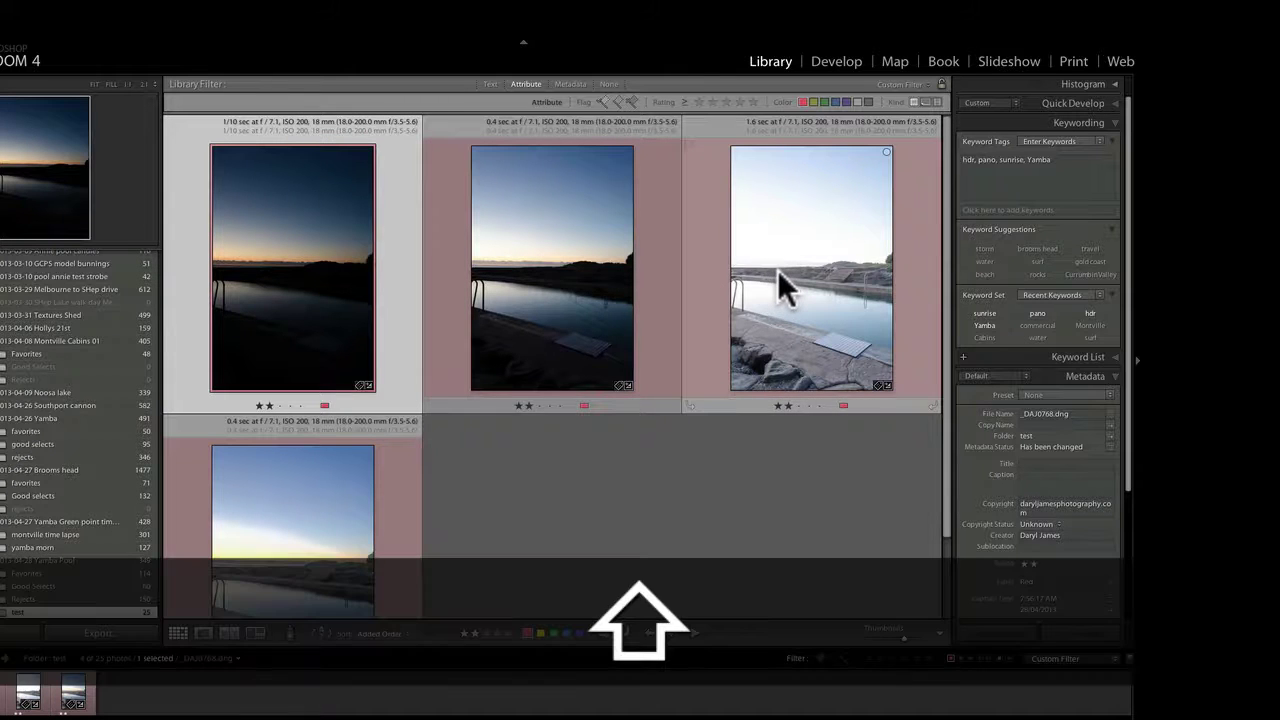
{"action": "left_click", "coordinate": [784, 270], "text": "shift"}
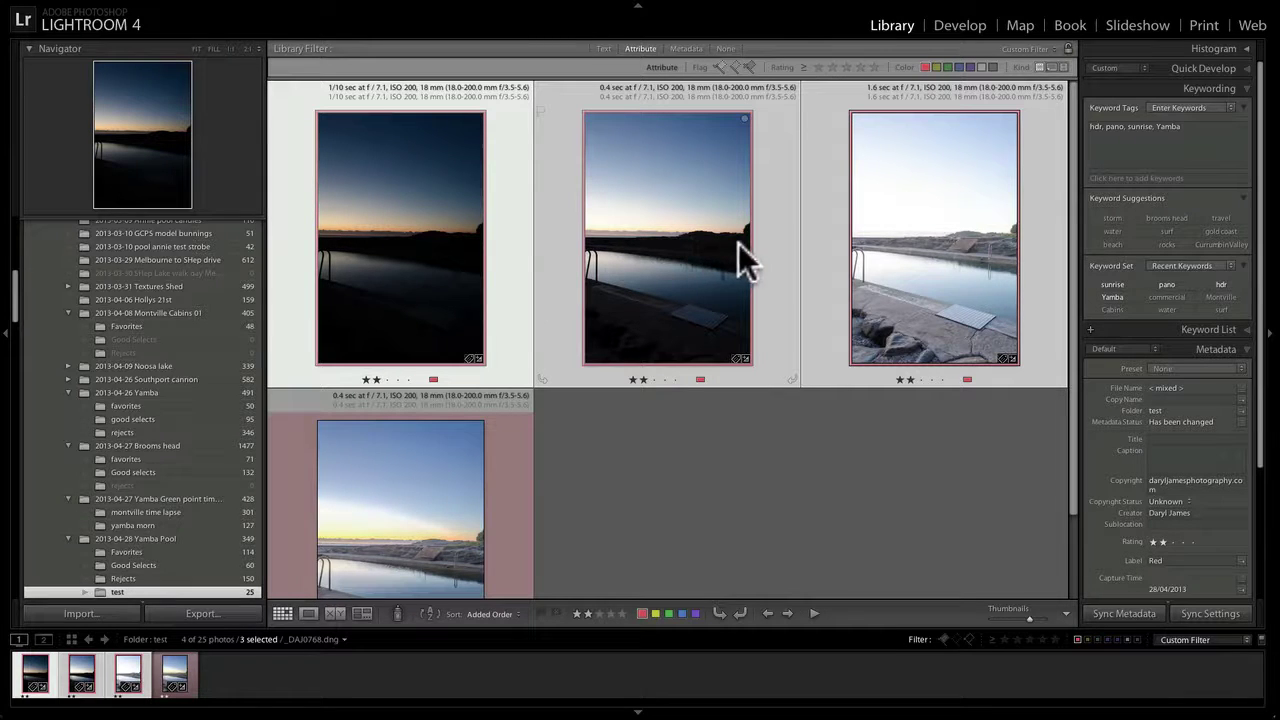
Open the full export settings for the three selected exposures and collapse the list of User Presets
{"action": "right_click", "coordinate": [828, 260]}
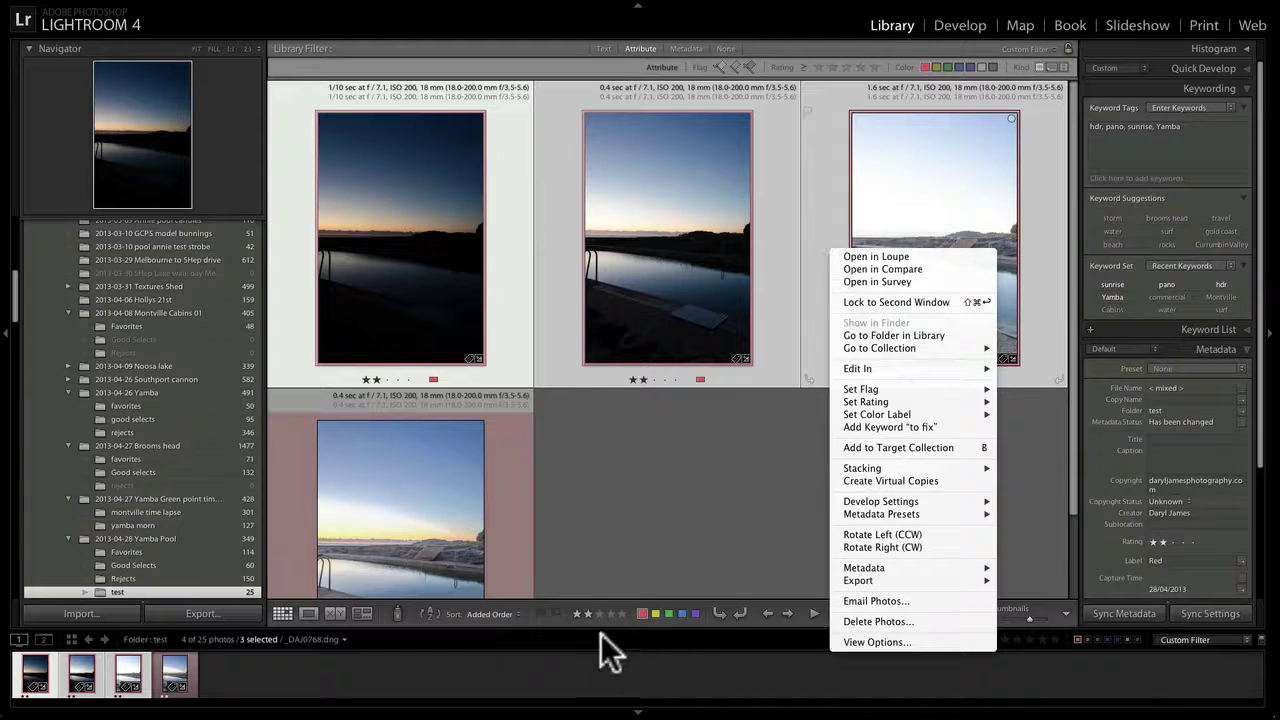
{"action": "mouse_move", "coordinate": [889, 571]}
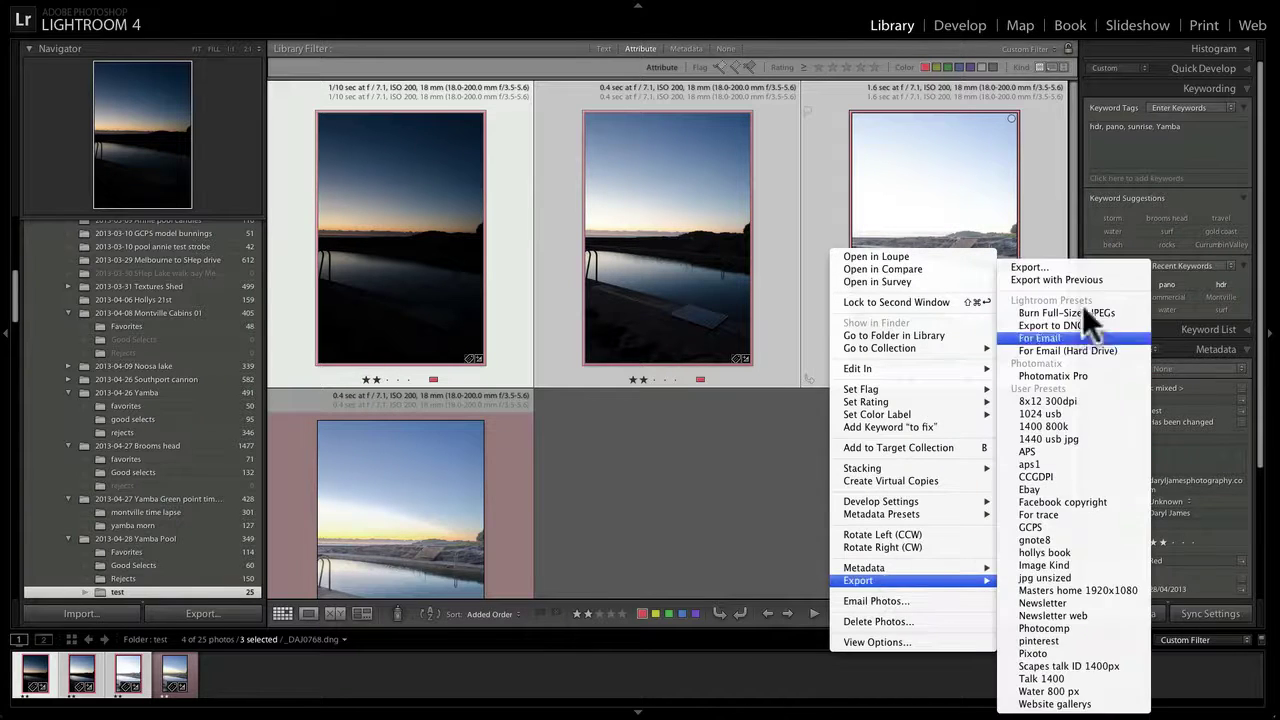
{"action": "left_click", "coordinate": [1030, 267]}
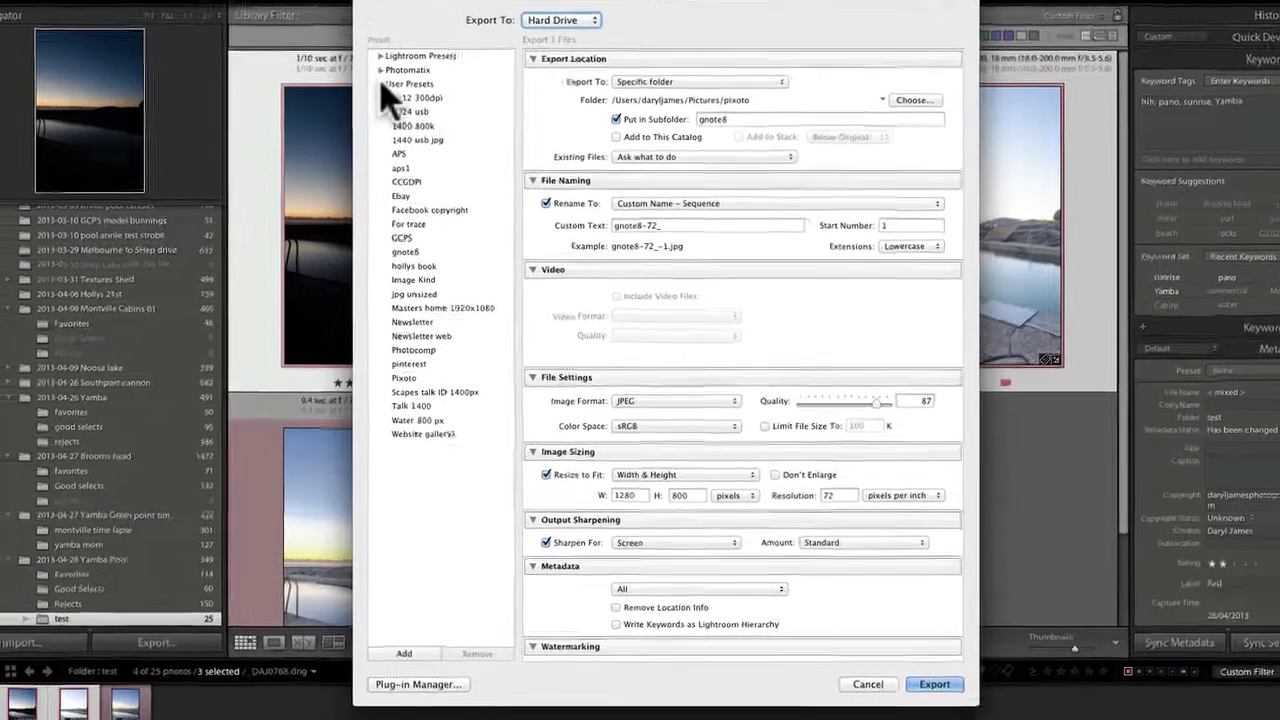
{"action": "left_click", "coordinate": [405, 110]}
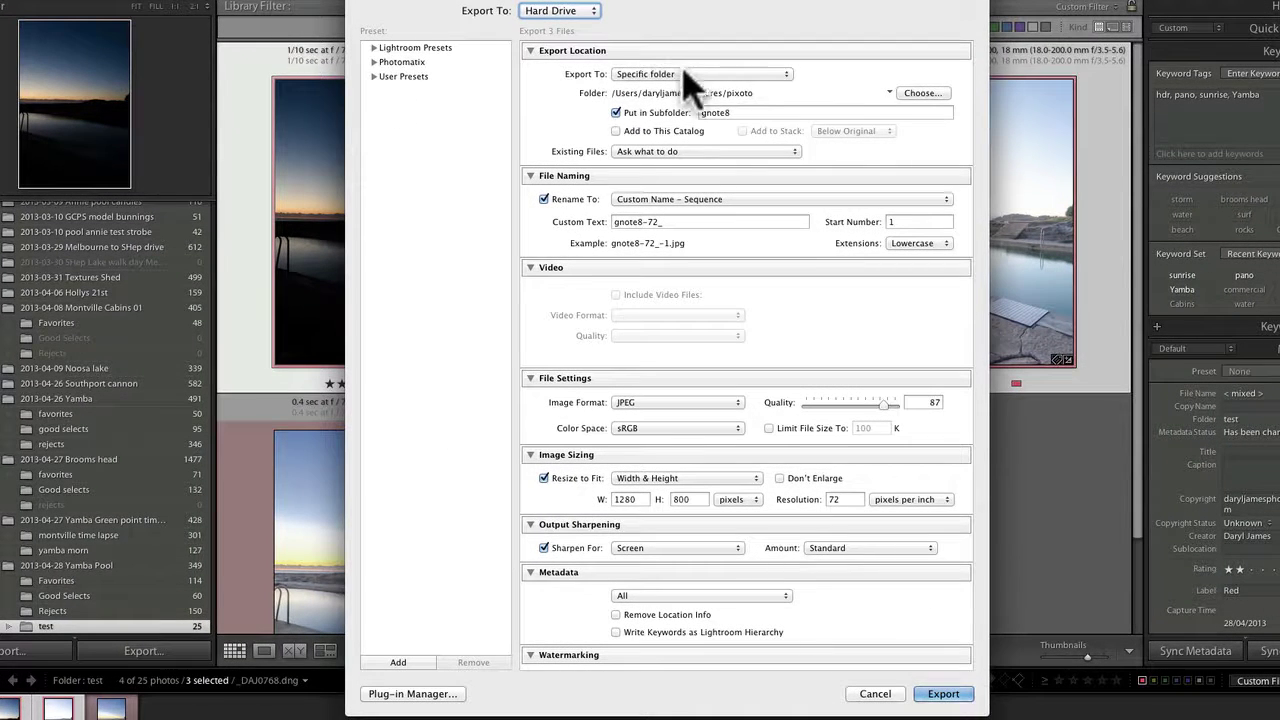
Set the export location to the same folder as the original photo, in a subfolder named hdr, and disable file renaming
{"action": "left_click", "coordinate": [783, 78]}
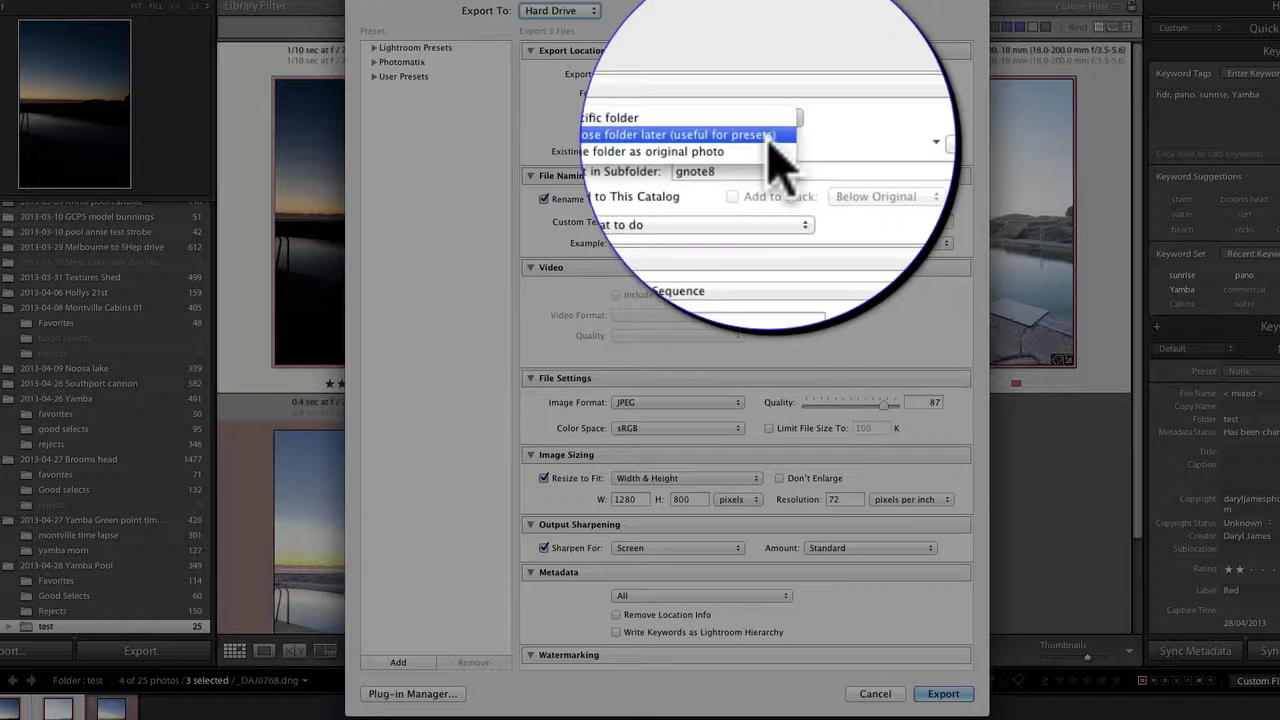
{"action": "left_click", "coordinate": [765, 140]}
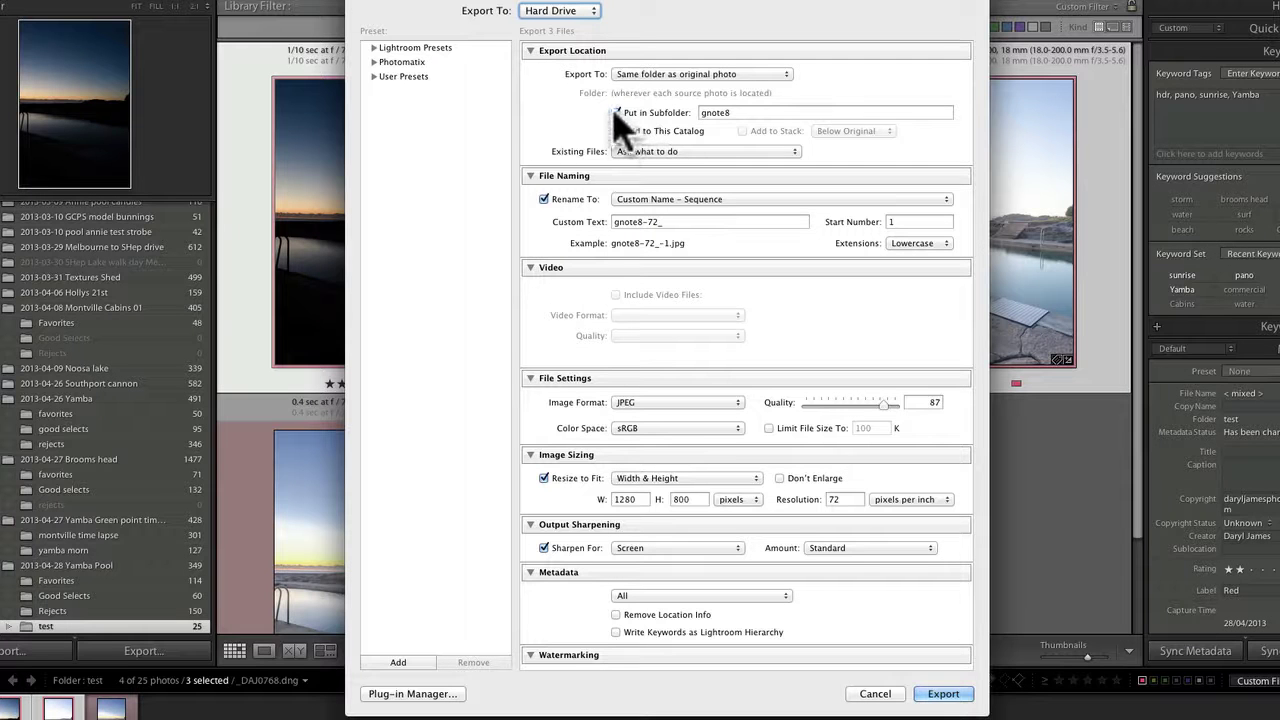
{"action": "left_click", "coordinate": [616, 112]}
{"action": "left_click", "coordinate": [616, 112]}
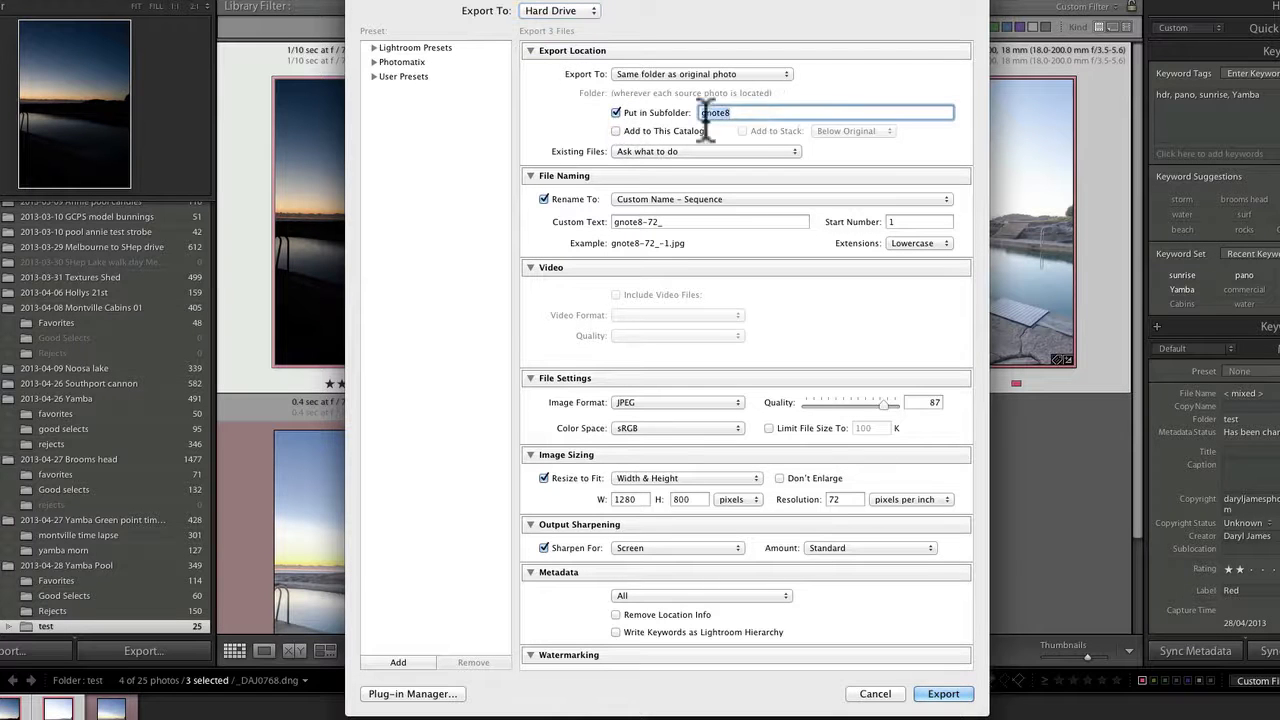
{"action": "type", "text": "hdr"}
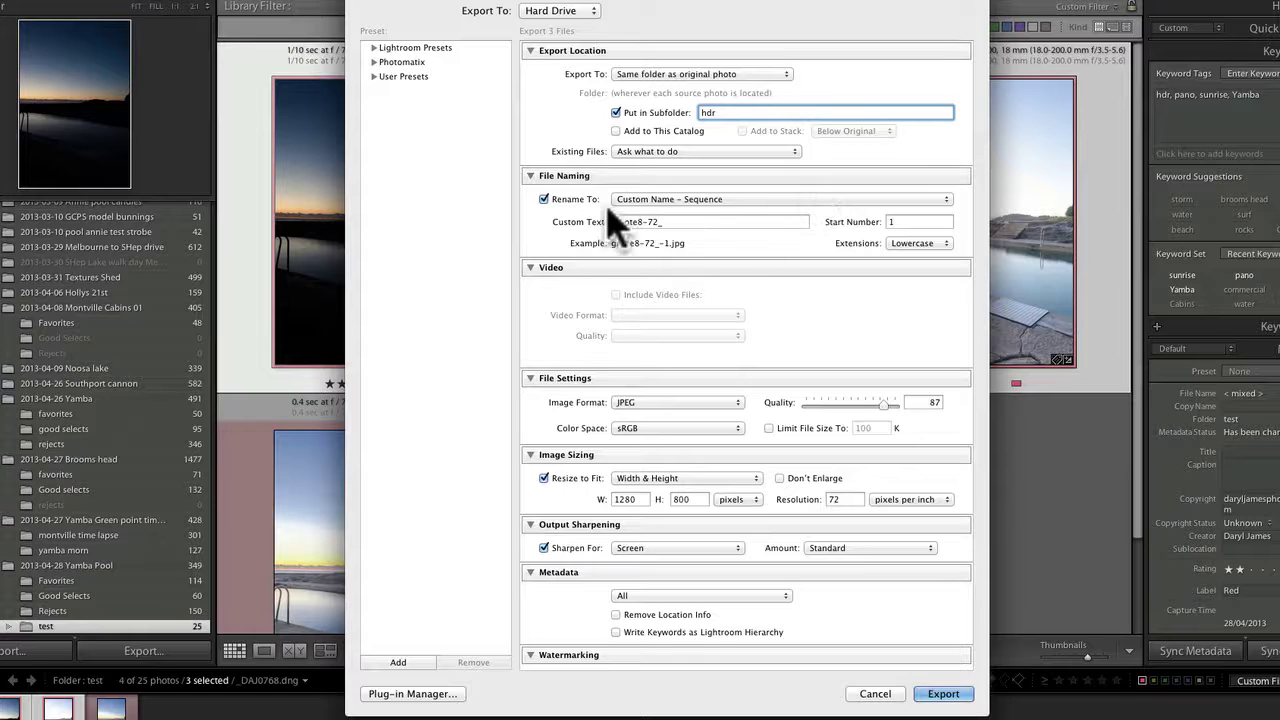
{"action": "left_click", "coordinate": [556, 199]}
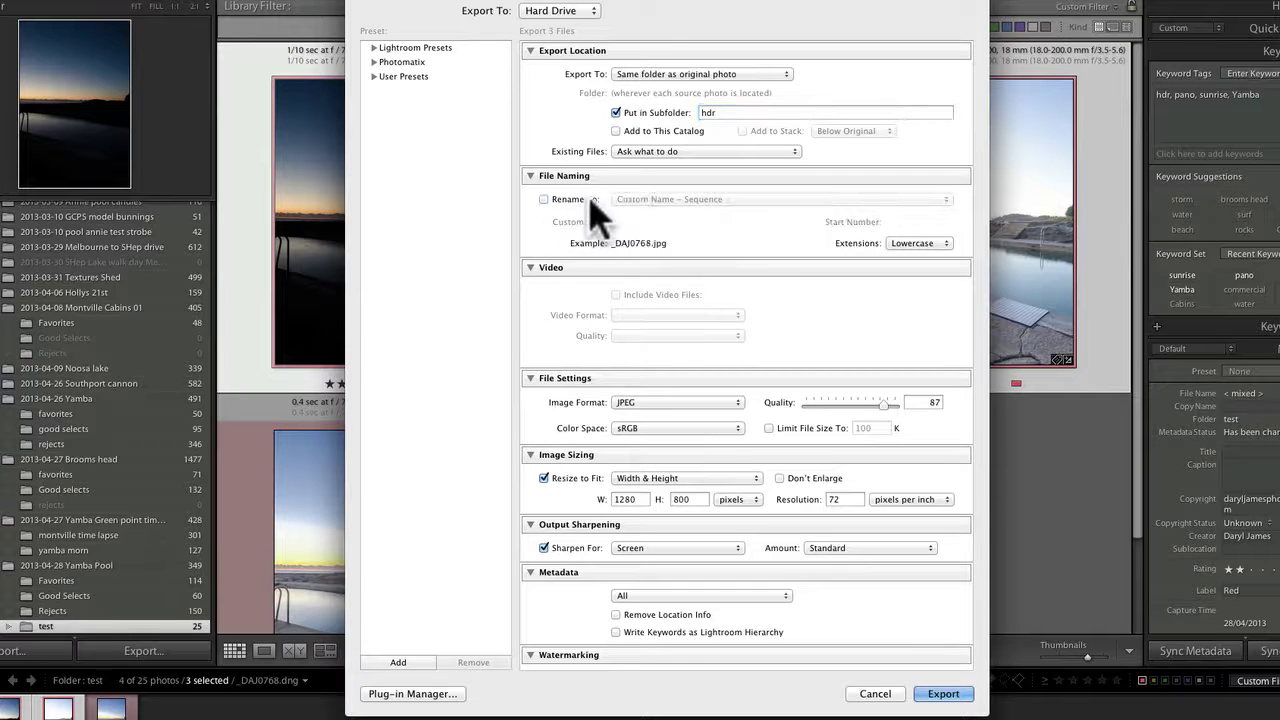
Set the export image format to TIFF with ProPhoto RGB color space and 16 bits/component
{"action": "left_click", "coordinate": [706, 418]}
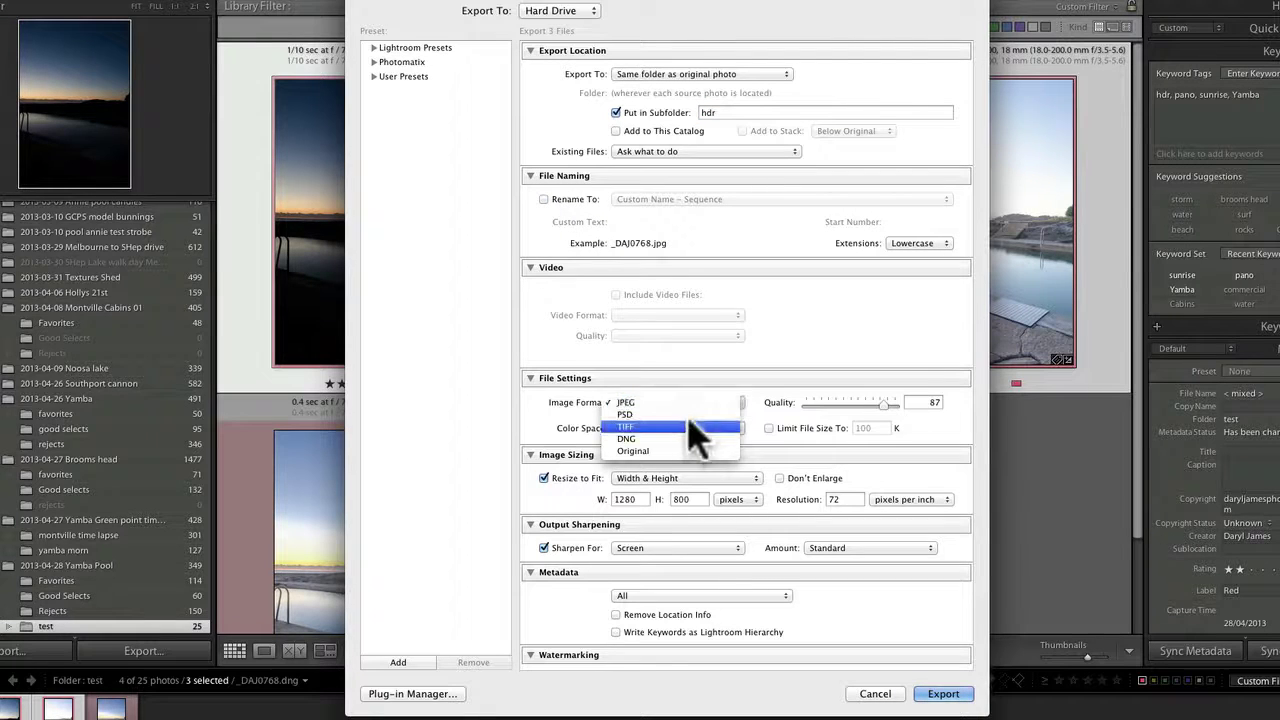
{"action": "left_click", "coordinate": [700, 431]}
{"action": "left_click", "coordinate": [826, 428]}
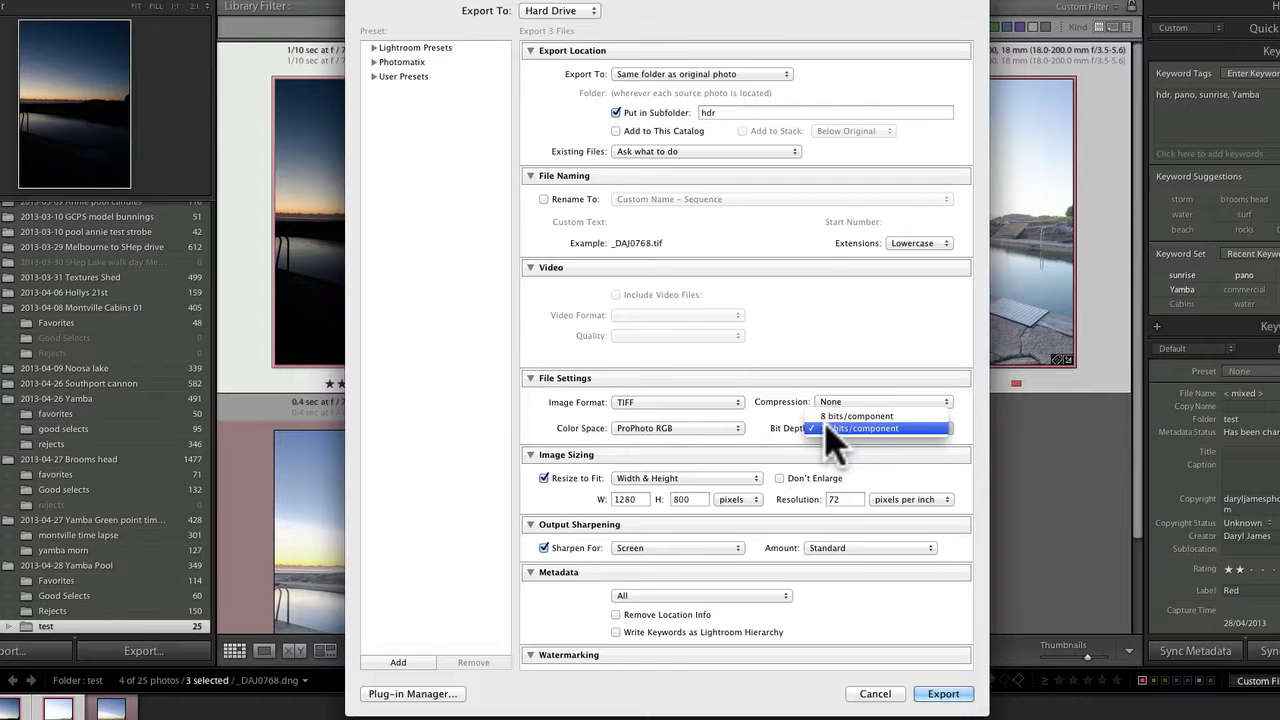
{"action": "left_click", "coordinate": [833, 428]}
{"action": "left_click", "coordinate": [712, 430]}
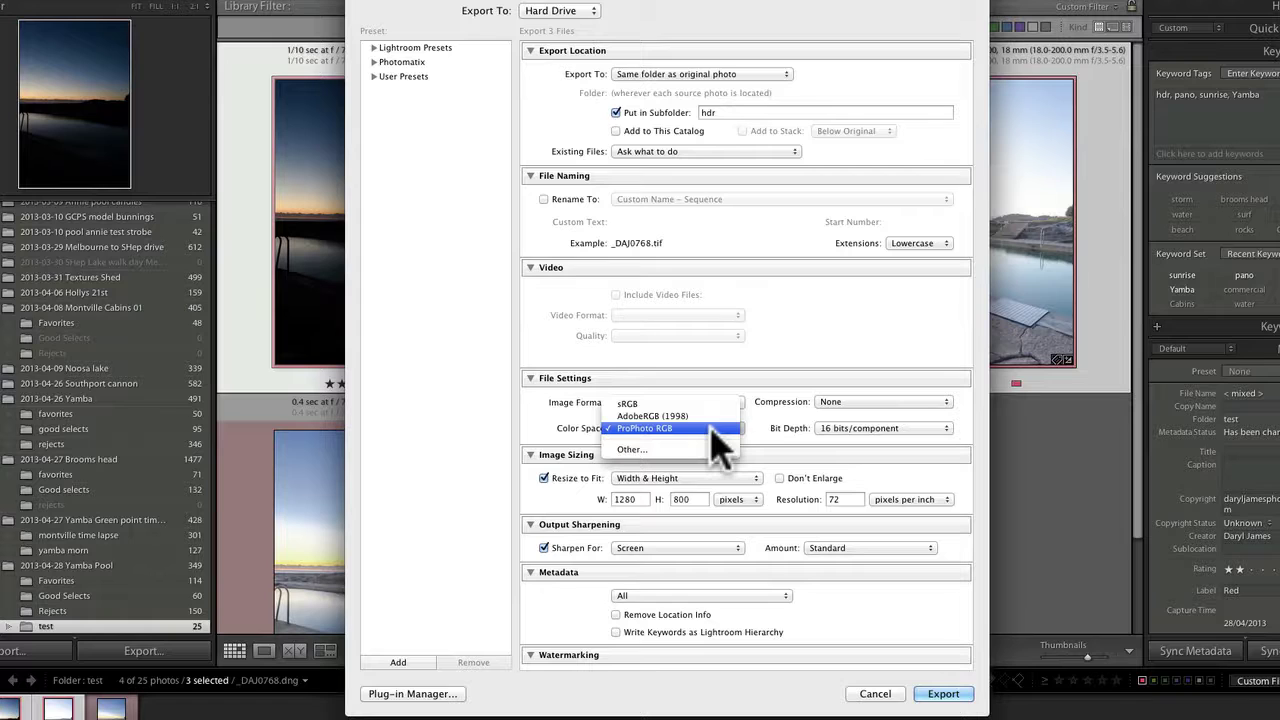
{"action": "left_click", "coordinate": [790, 378]}
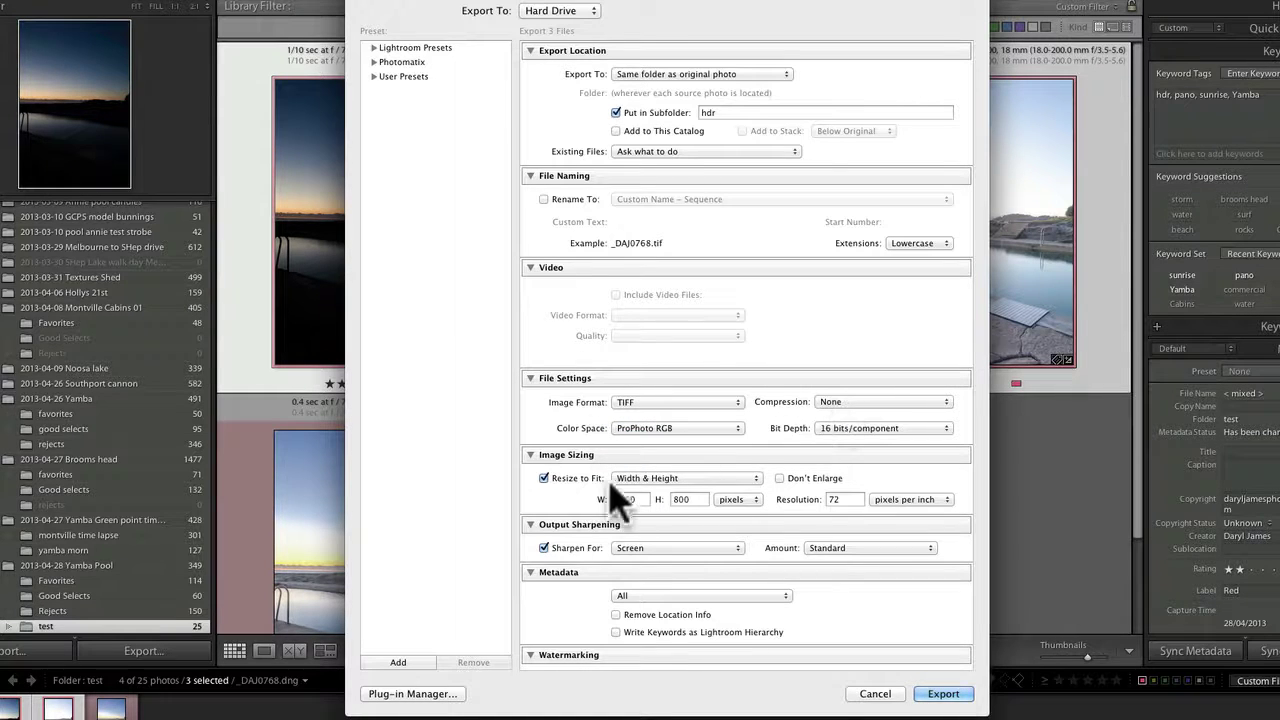
Turn off resizing and output sharpening for the export and expand the post-processing options
{"action": "left_click", "coordinate": [544, 478]}
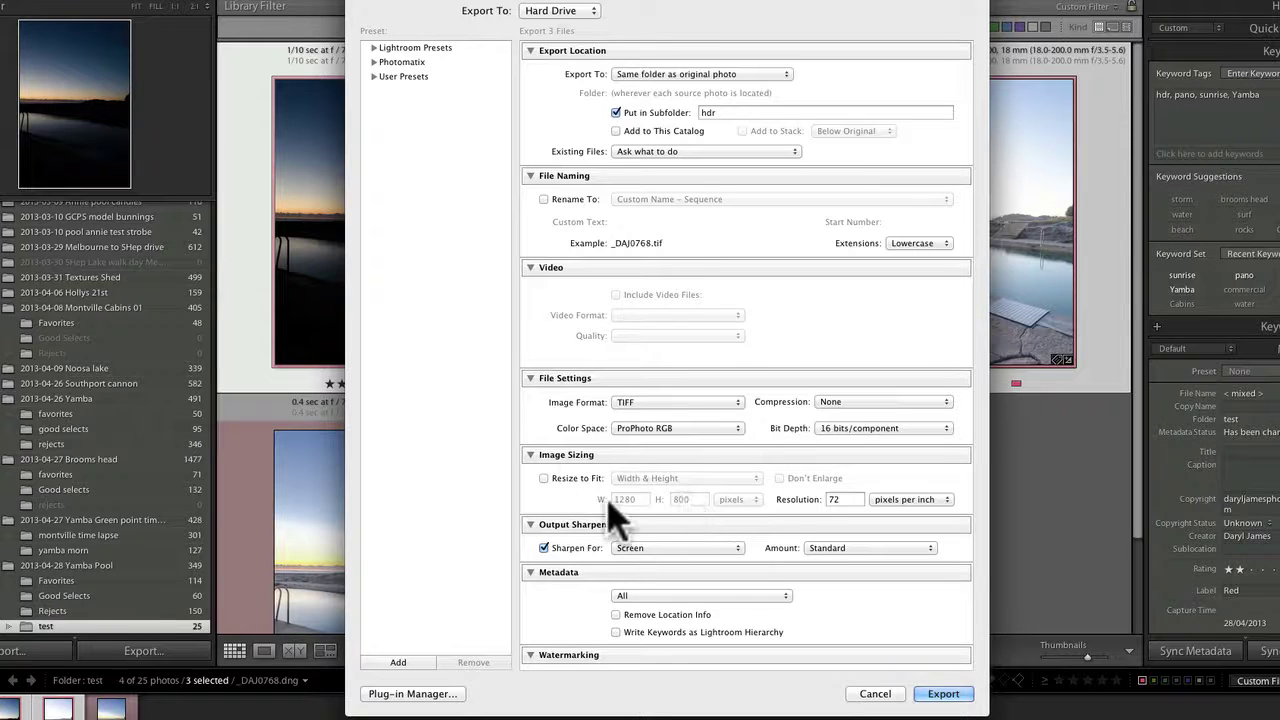
{"action": "left_click", "coordinate": [544, 478]}
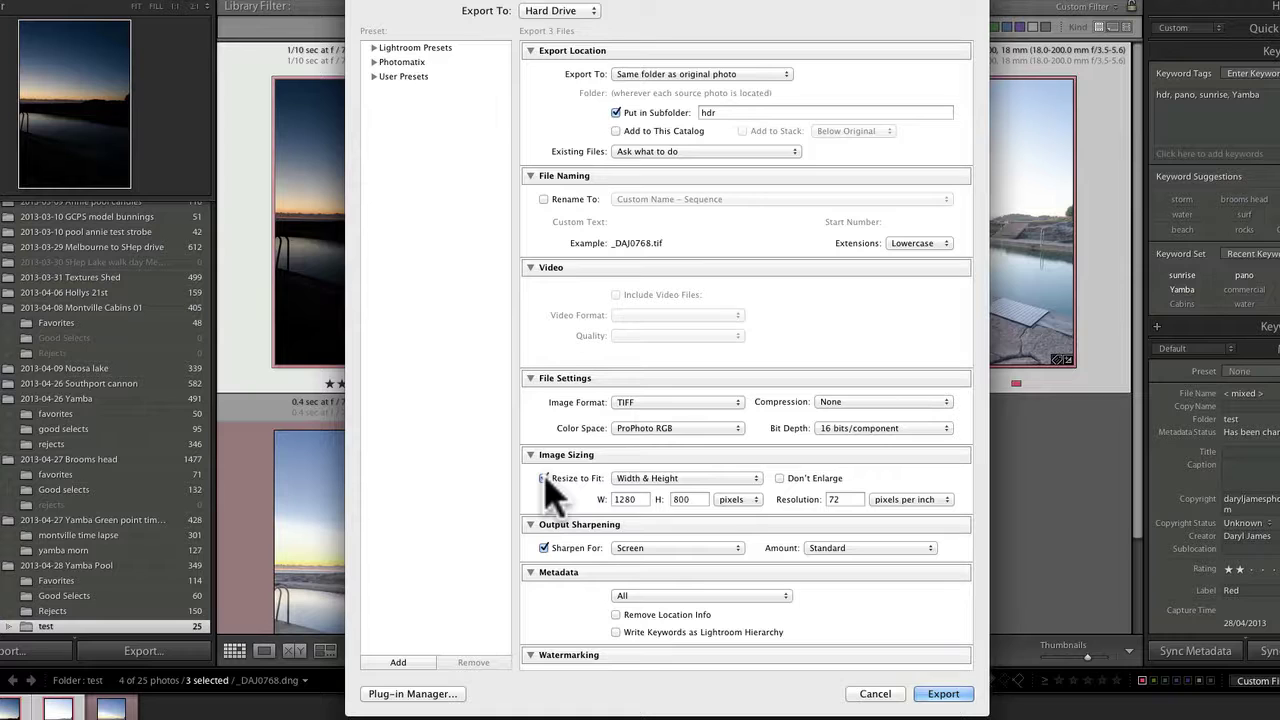
{"action": "left_click", "coordinate": [544, 478]}
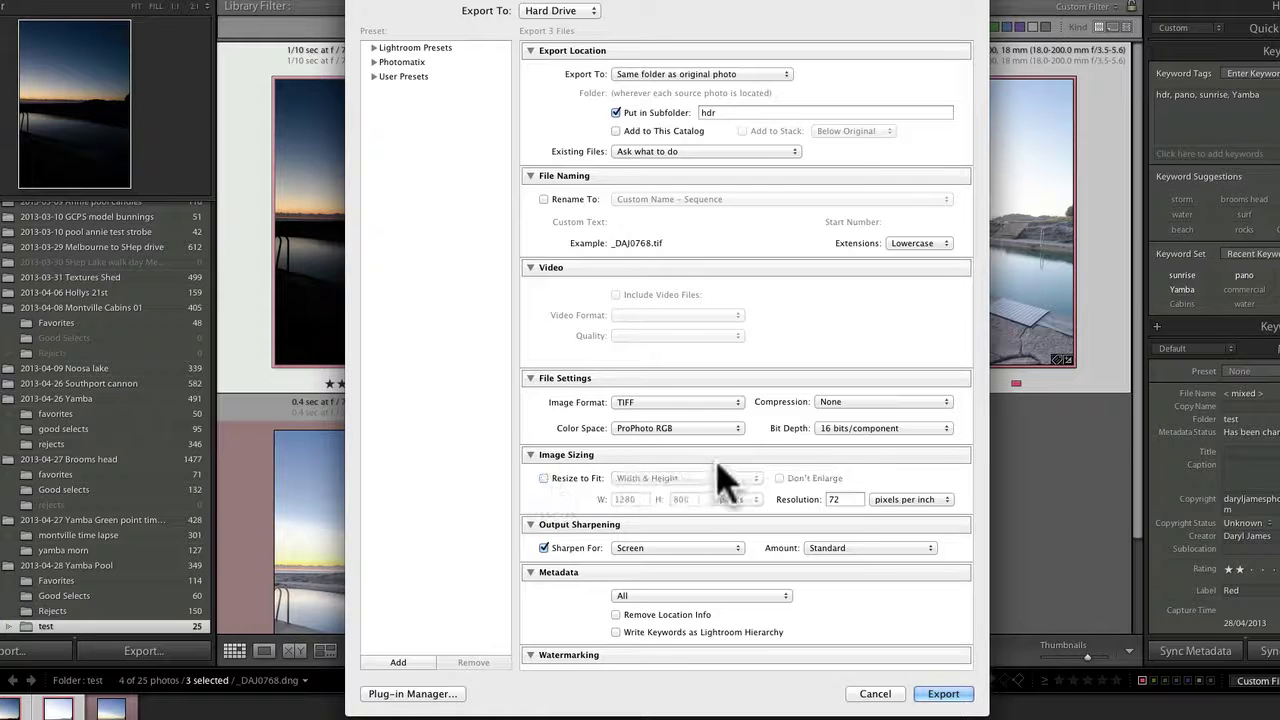
{"action": "scroll", "coordinate": [700, 495], "scroll_direction": "down", "scroll_amount": 1}
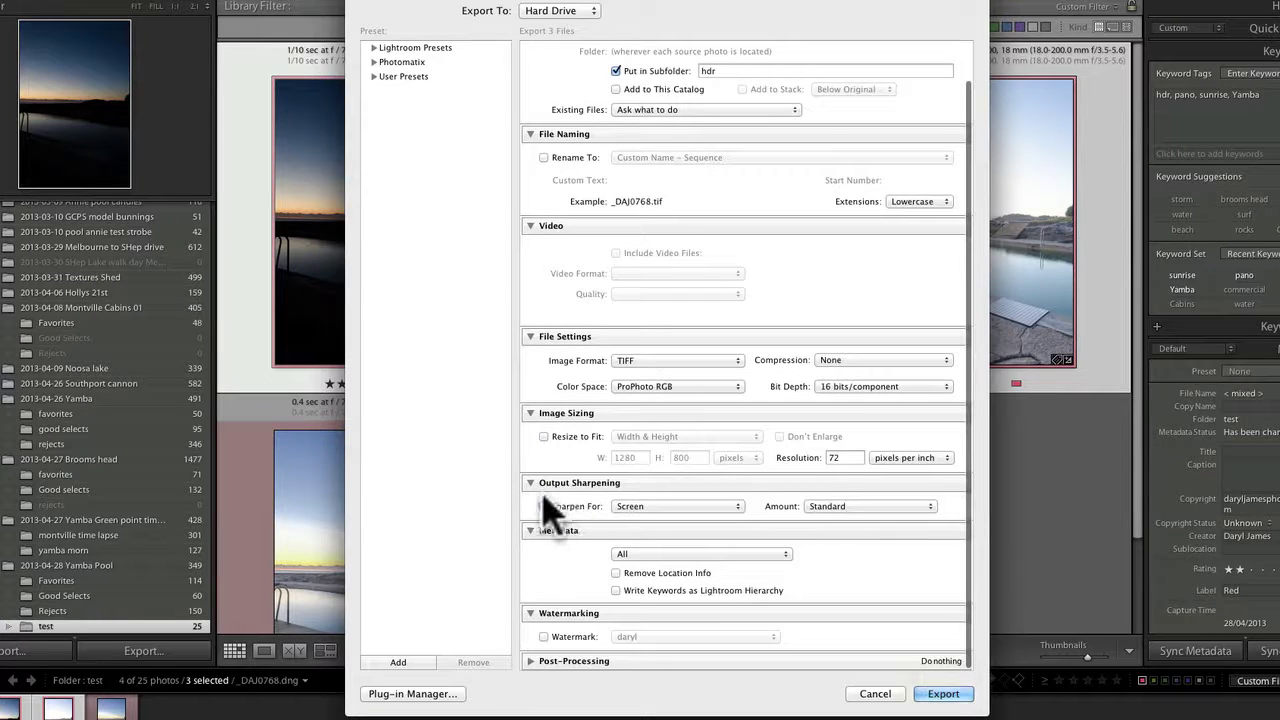
{"action": "left_click", "coordinate": [544, 506]}
{"action": "scroll", "coordinate": [700, 555], "scroll_direction": "down", "scroll_amount": 1}
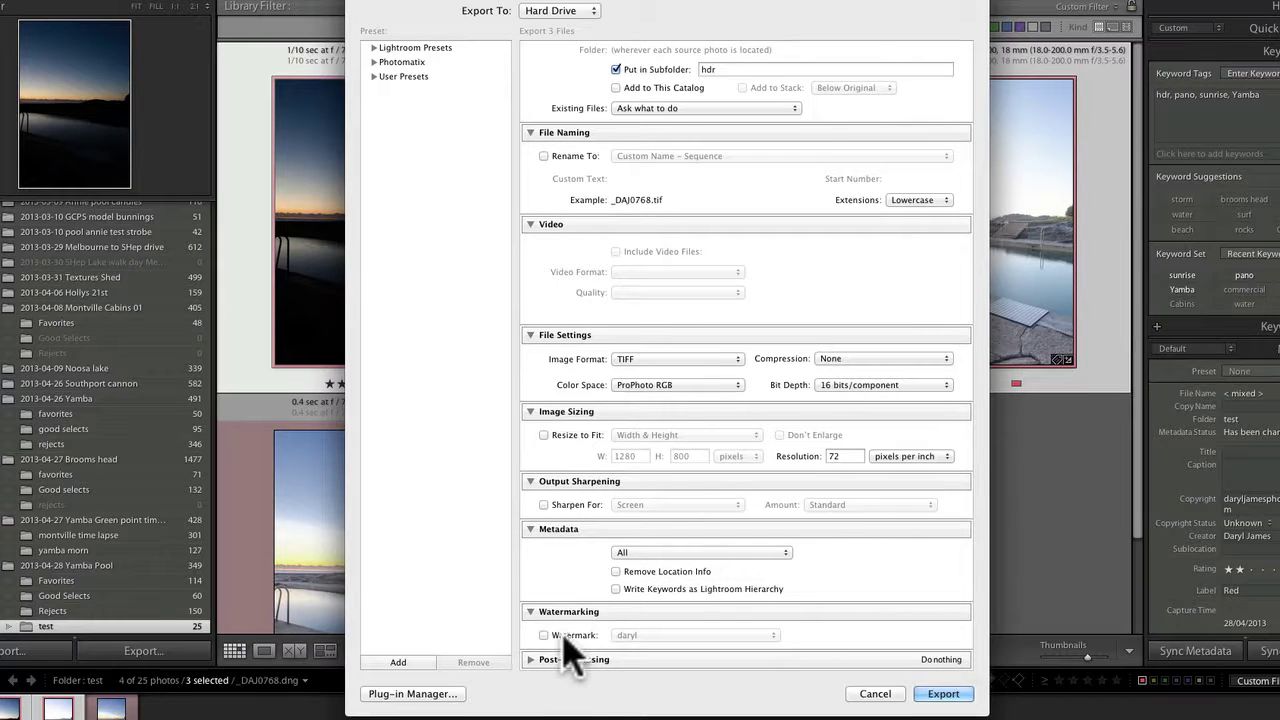
{"action": "left_click", "coordinate": [540, 662]}
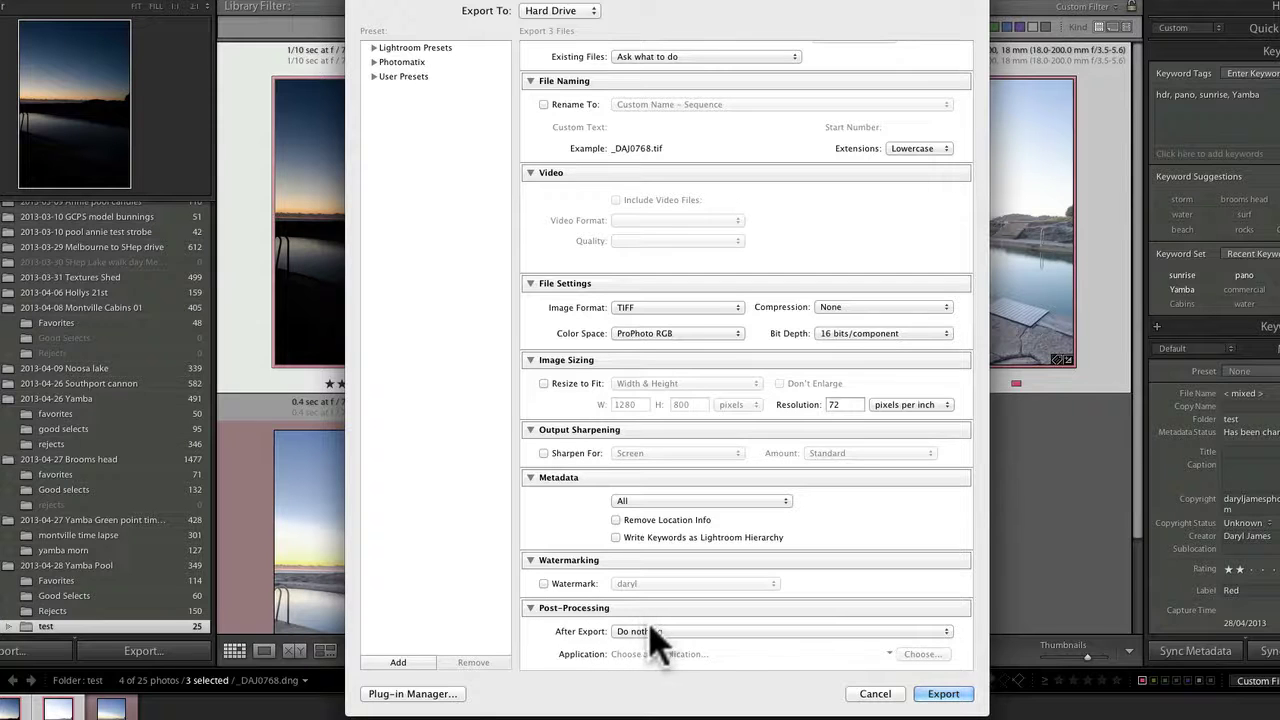
Save the current export settings as a new preset named "Photomatix Pre images - tiff -fullsize" in the User Presets folder
{"action": "scroll", "coordinate": [660, 640], "scroll_direction": "up", "scroll_amount": 3}
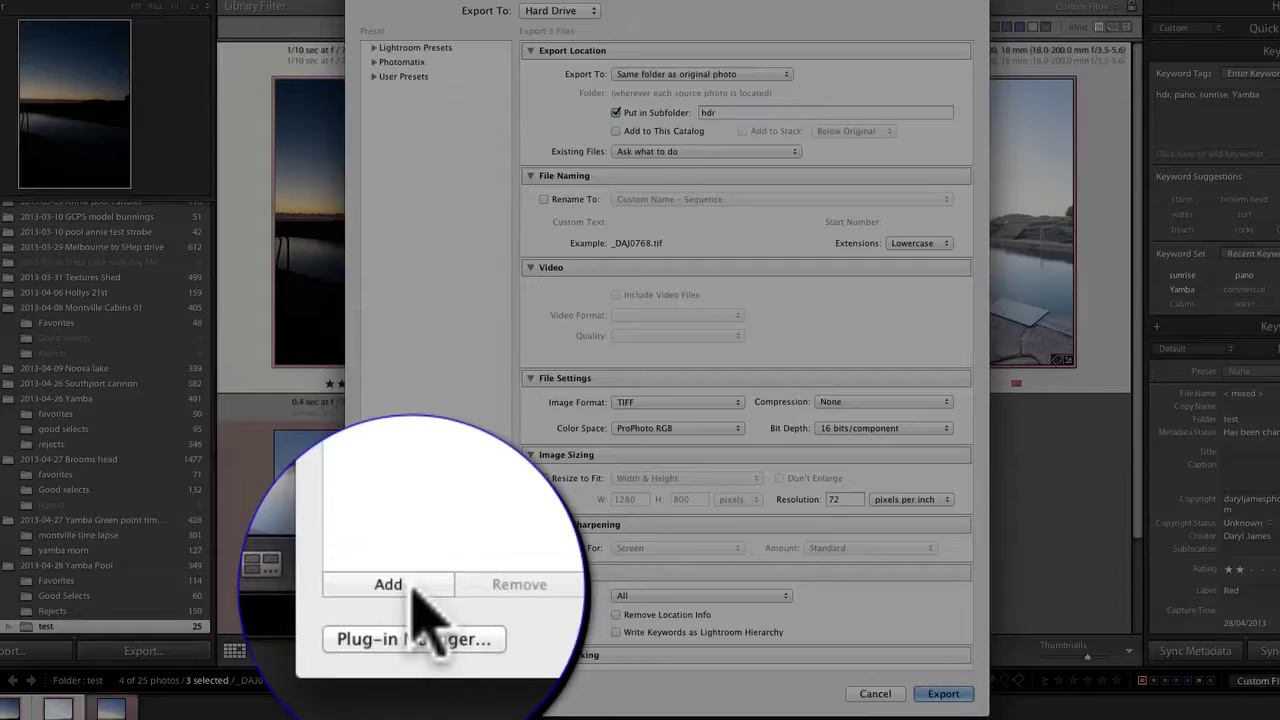
{"action": "left_click", "coordinate": [398, 662]}
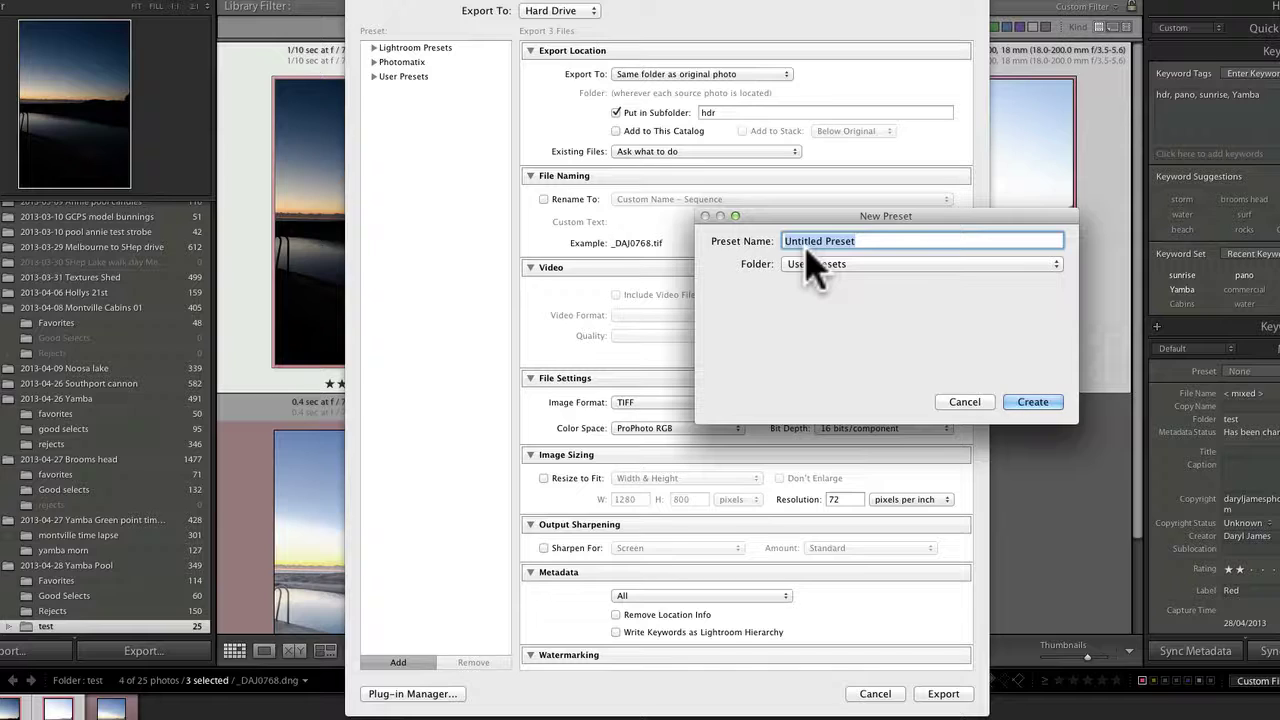
{"action": "type", "text": "Photomatix Pre images - tiff -fullsize"}
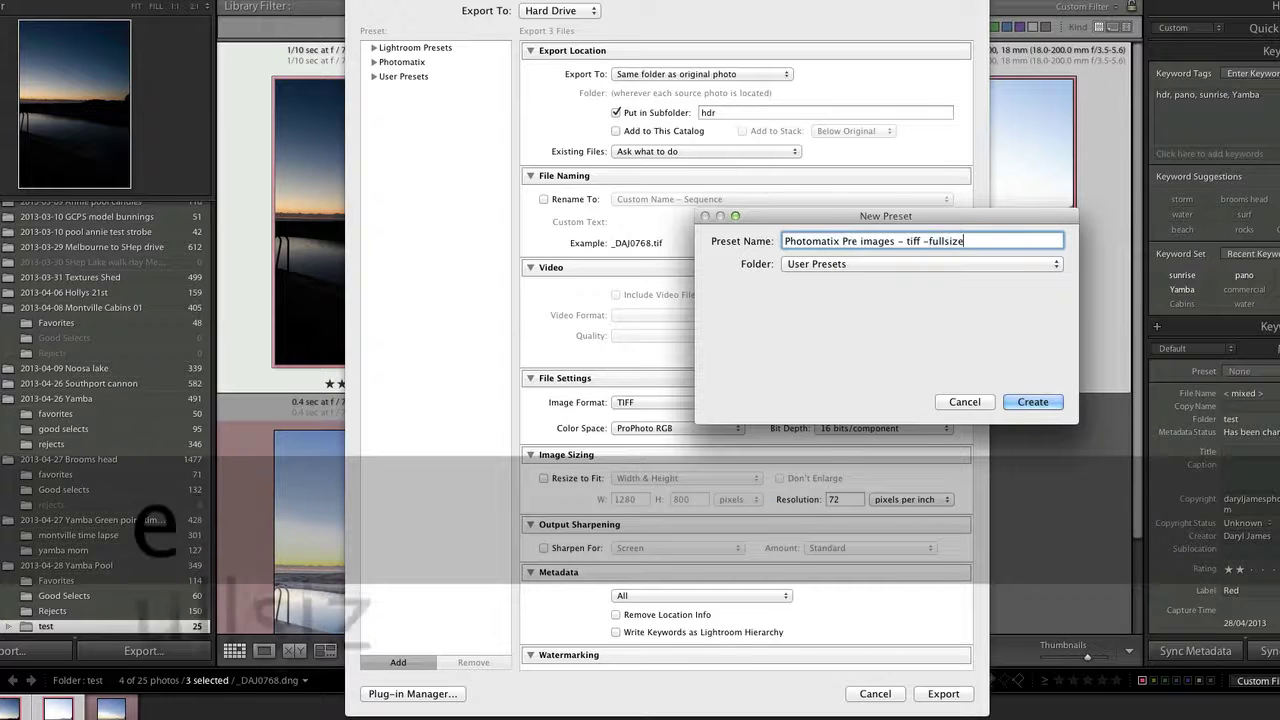
{"action": "left_click", "coordinate": [908, 264]}
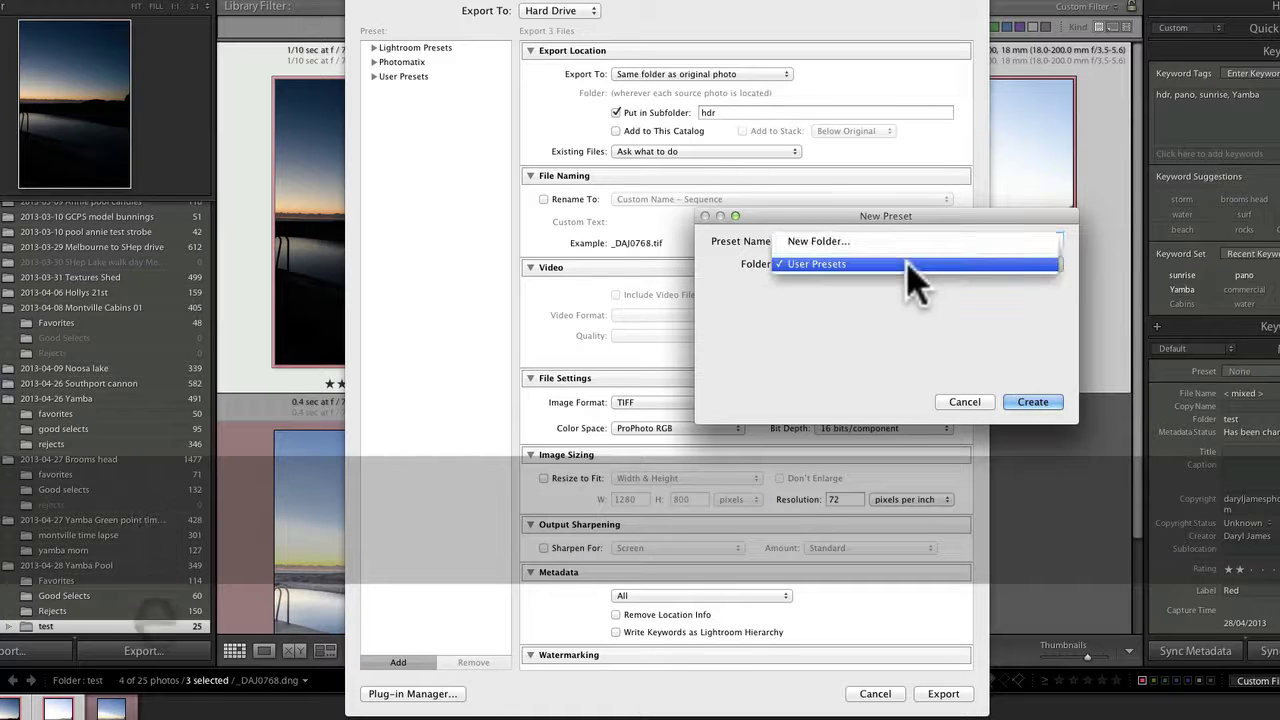
{"action": "left_click", "coordinate": [910, 266]}
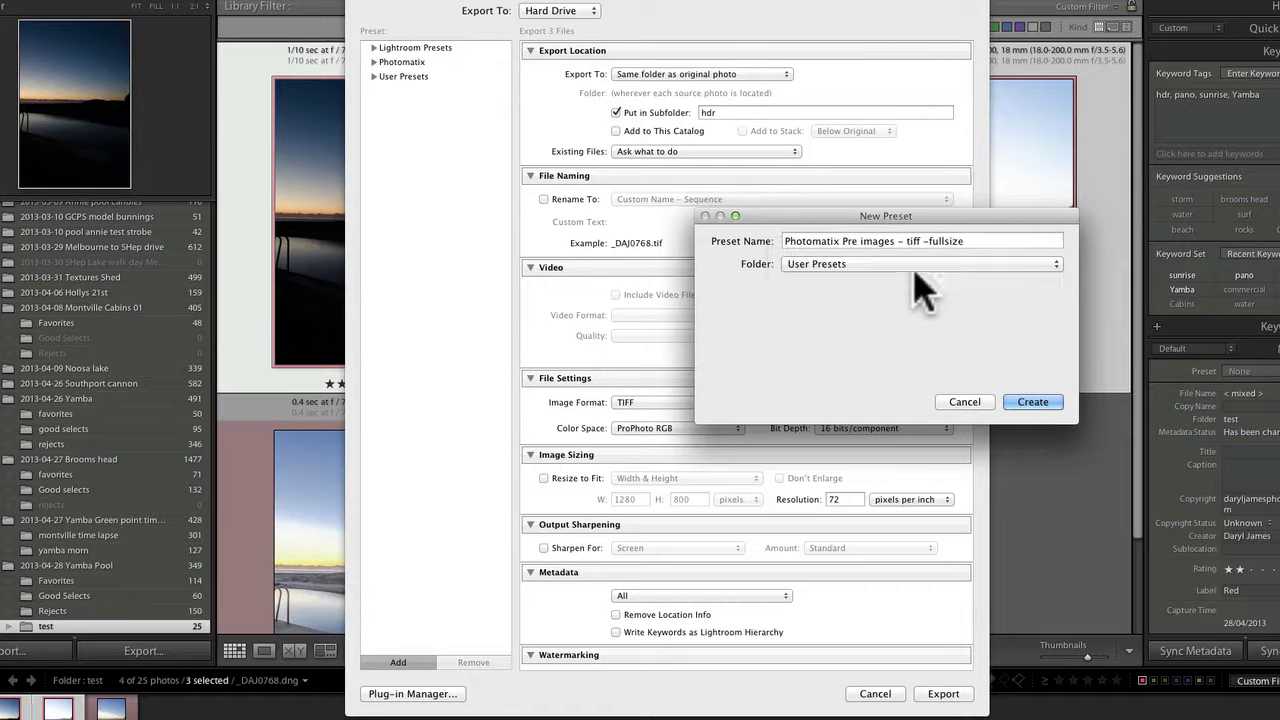
{"action": "left_click", "coordinate": [1034, 403]}
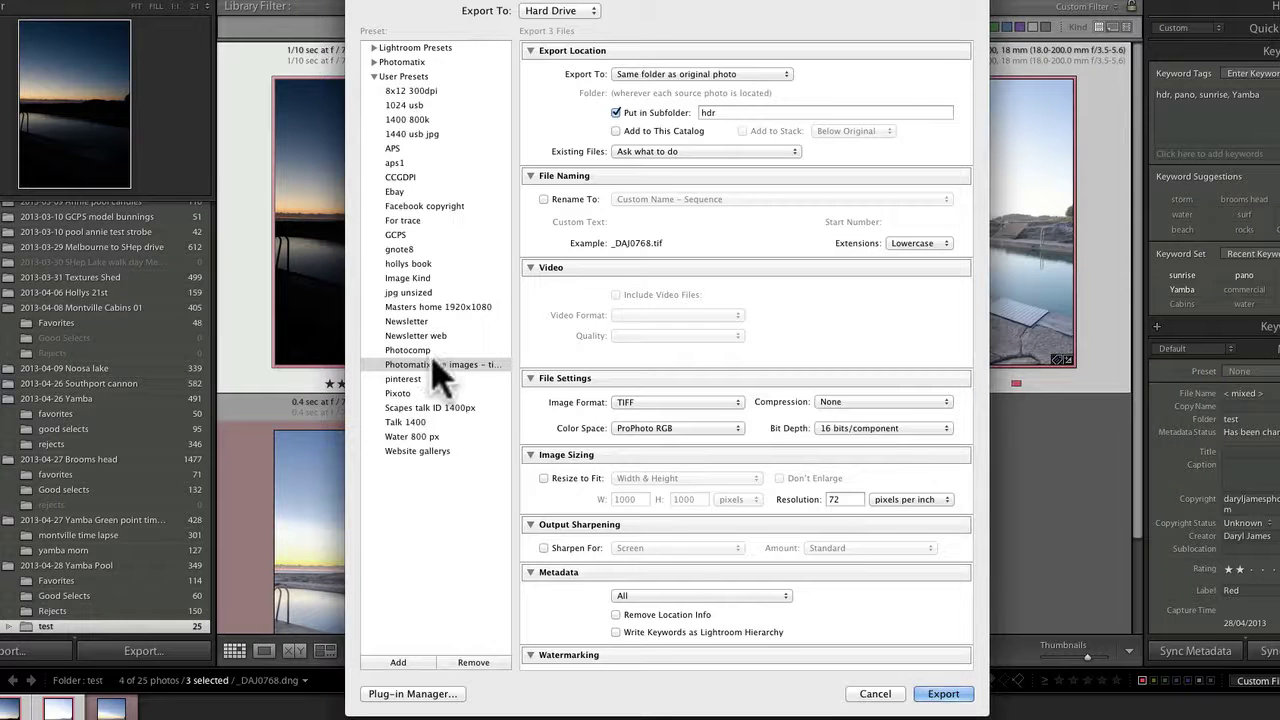
Compare with the Newsletter preset, reselect the Photomatix Pre images preset and export the three exposures
{"action": "left_click", "coordinate": [420, 321]}
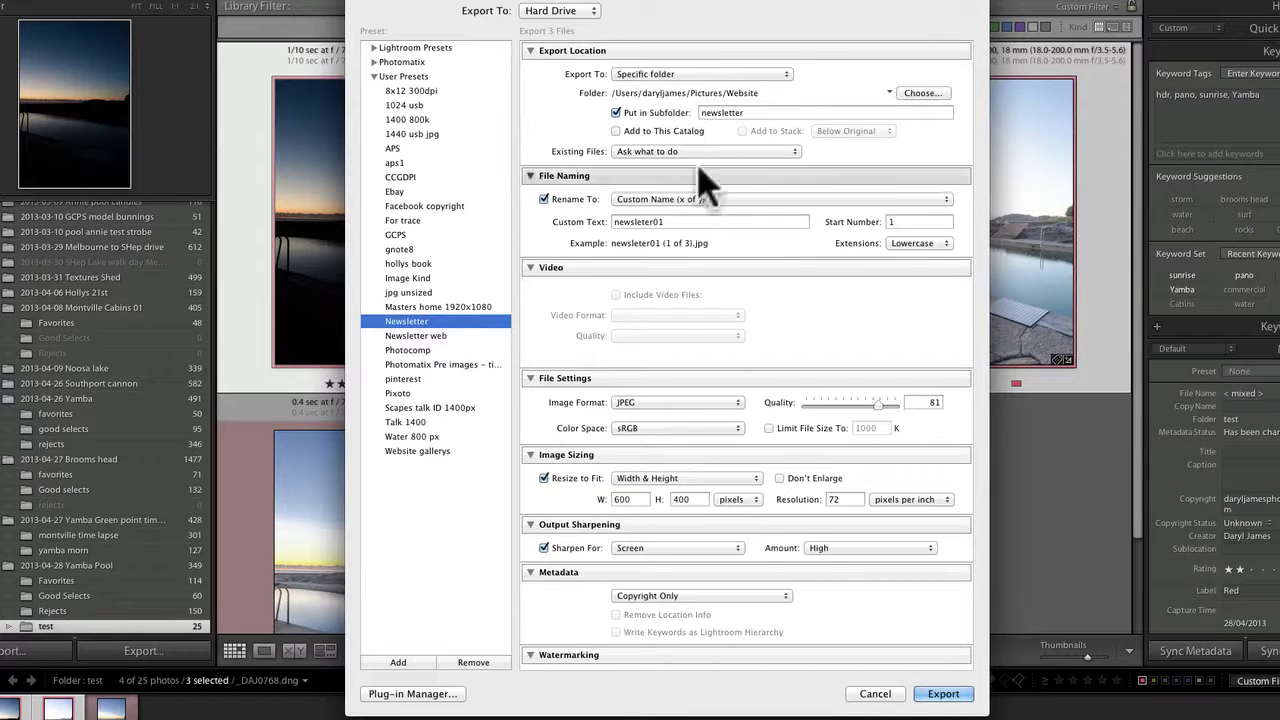
{"action": "left_click", "coordinate": [437, 366]}
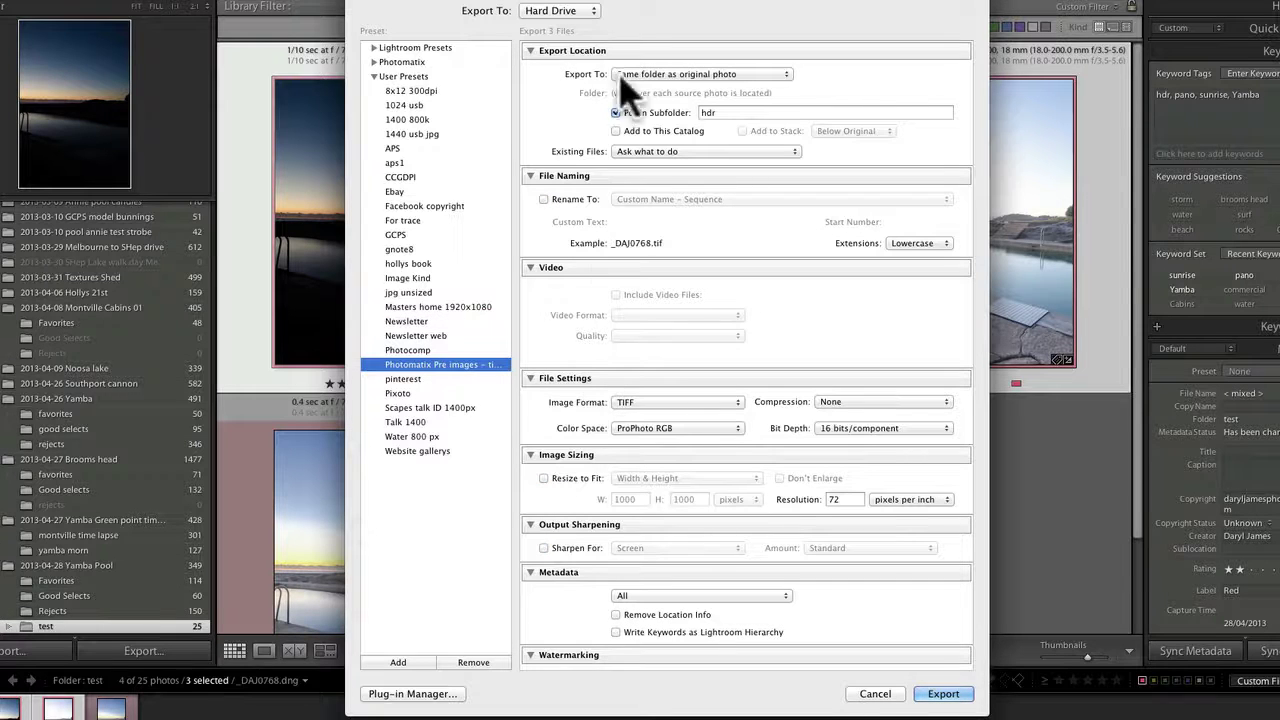
{"action": "left_click", "coordinate": [941, 694]}
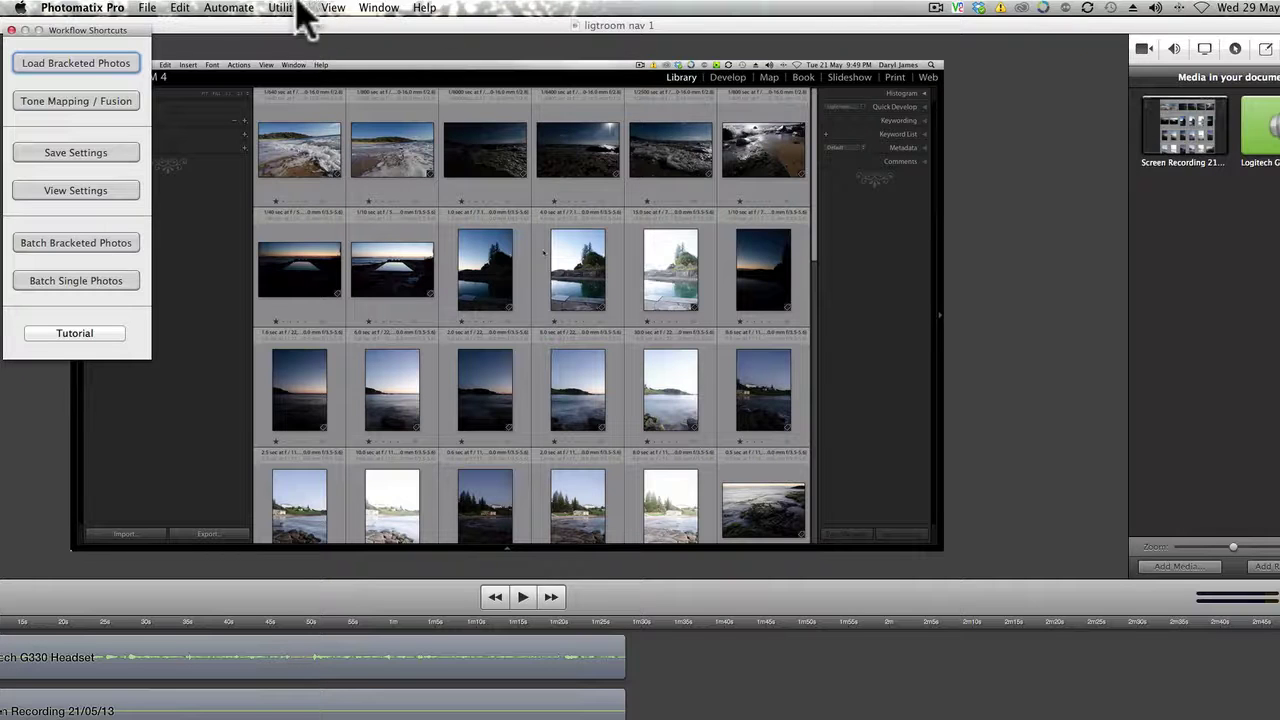
In Photomatix Pro, start loading bracketed photos with the intermediary 32-bit HDR image shown and open the file browser
{"action": "left_click", "coordinate": [97, 10]}
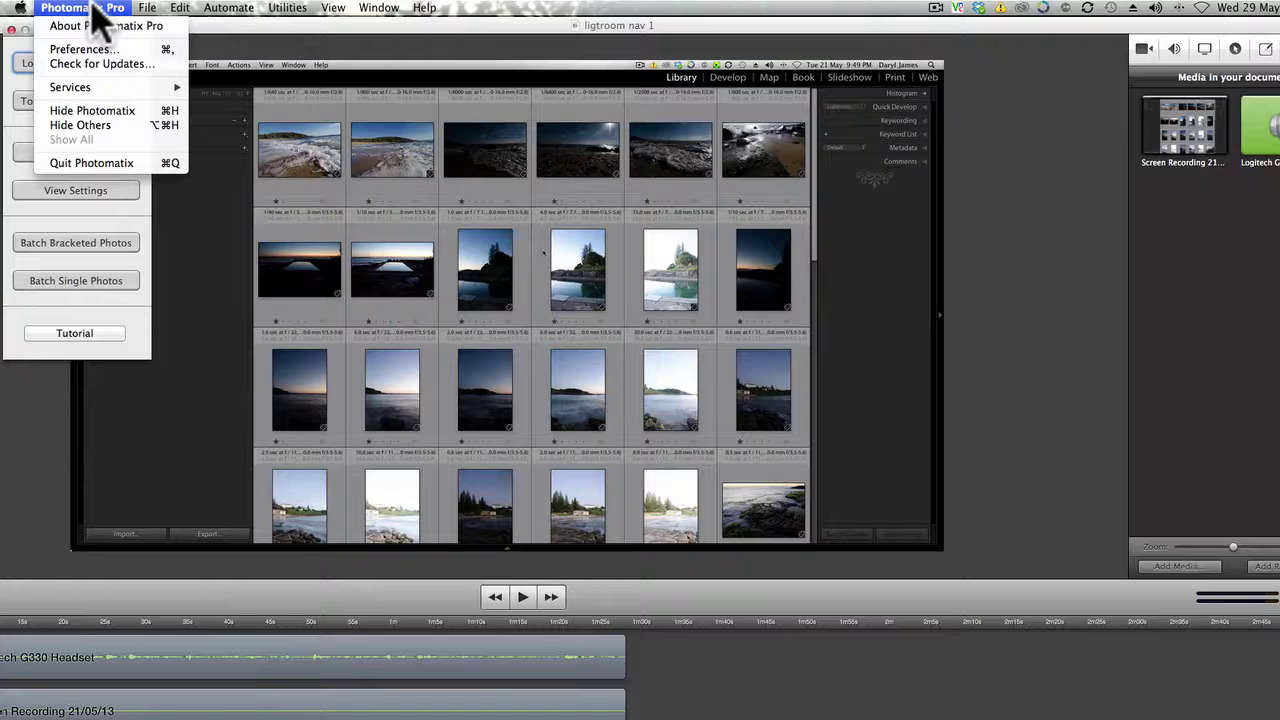
{"action": "left_click", "coordinate": [145, 20]}
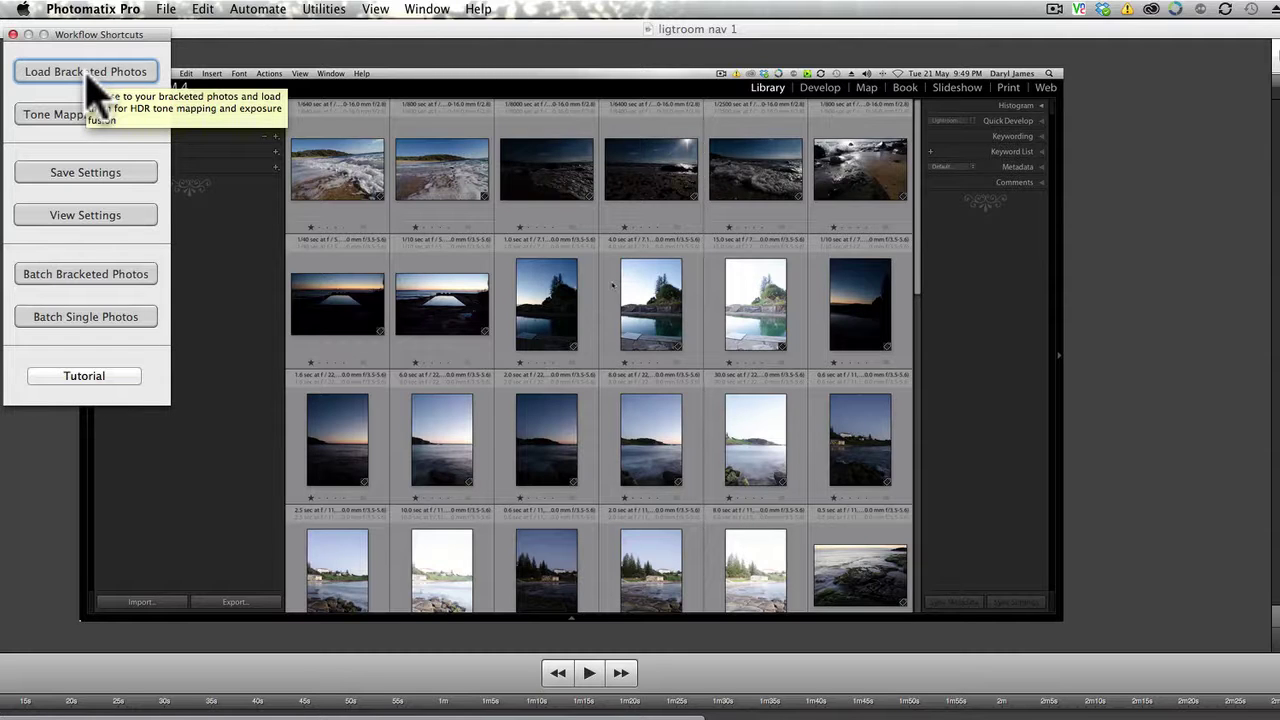
{"action": "left_click", "coordinate": [88, 76]}
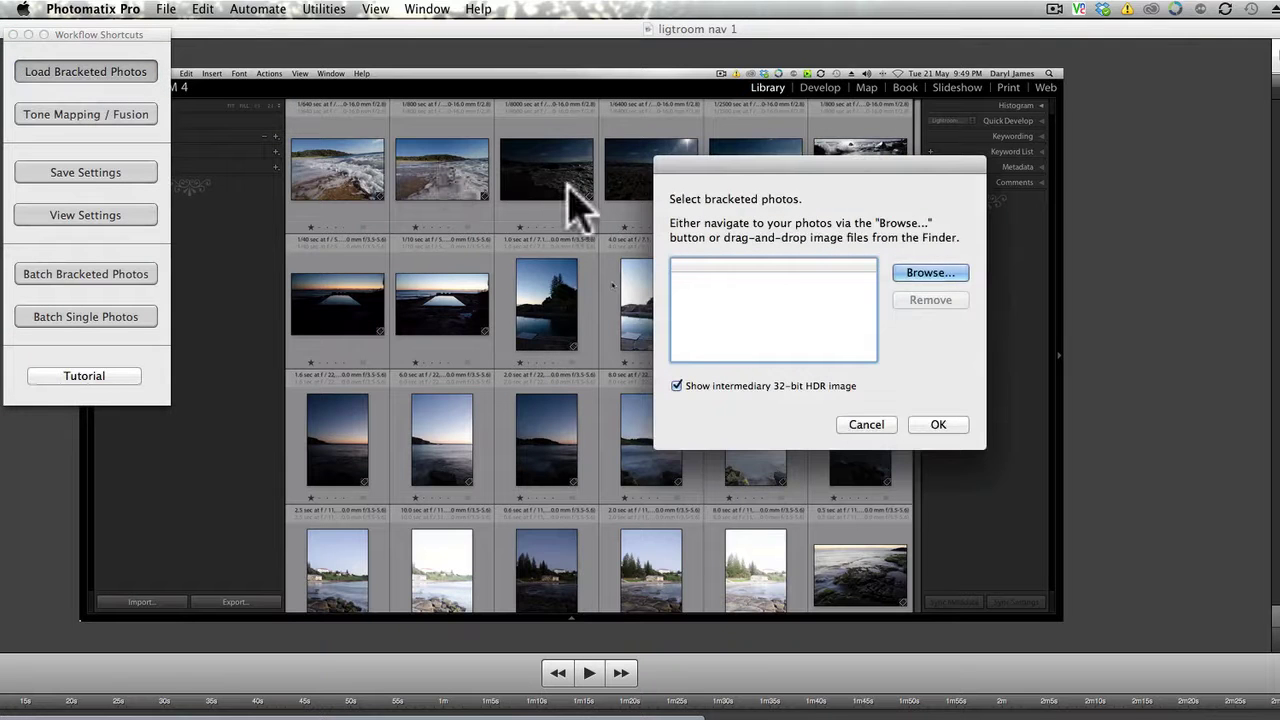
{"action": "left_click_drag", "start_coordinate": [709, 170], "coordinate": [292, 35]}
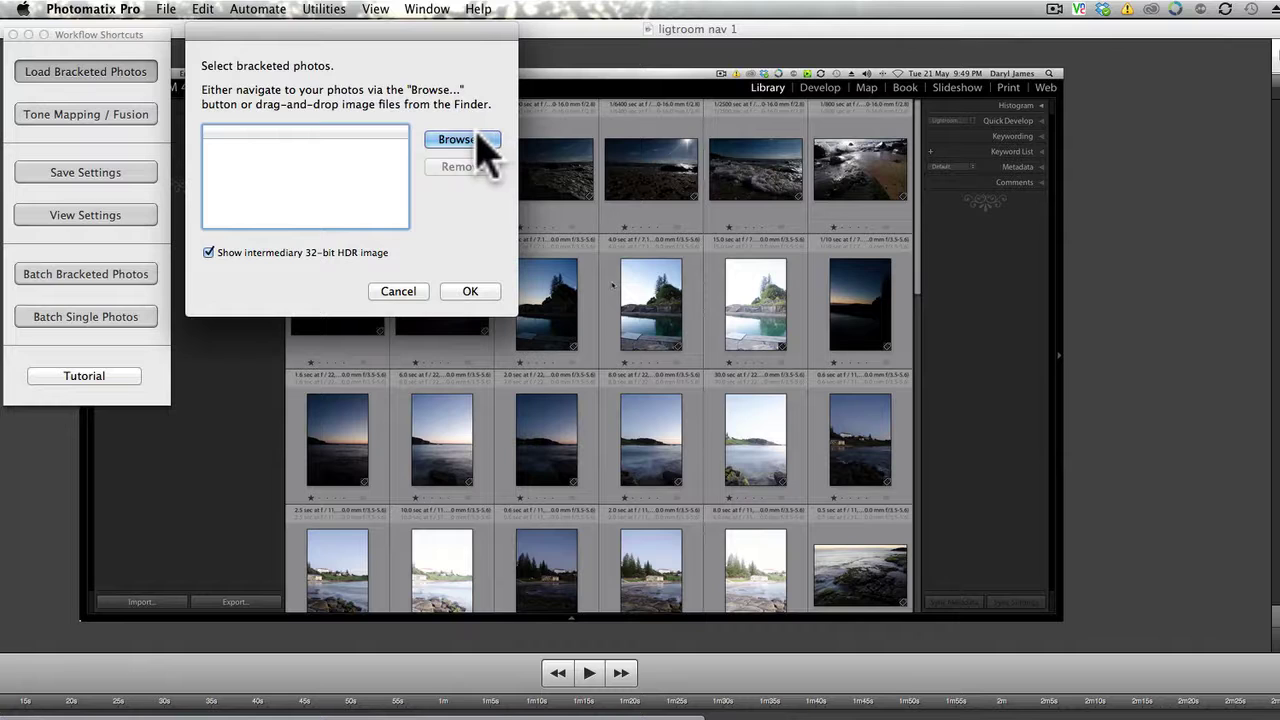
{"action": "mouse_move", "coordinate": [214, 252]}
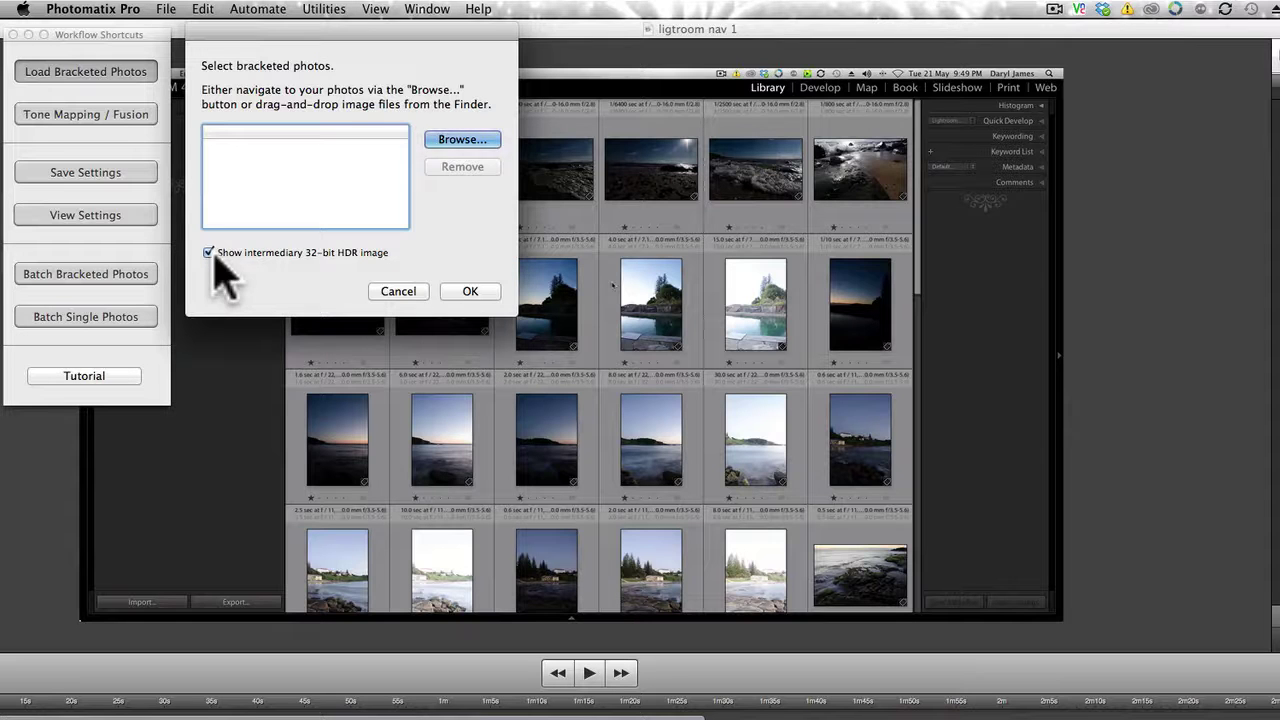
{"action": "left_click", "coordinate": [461, 140]}
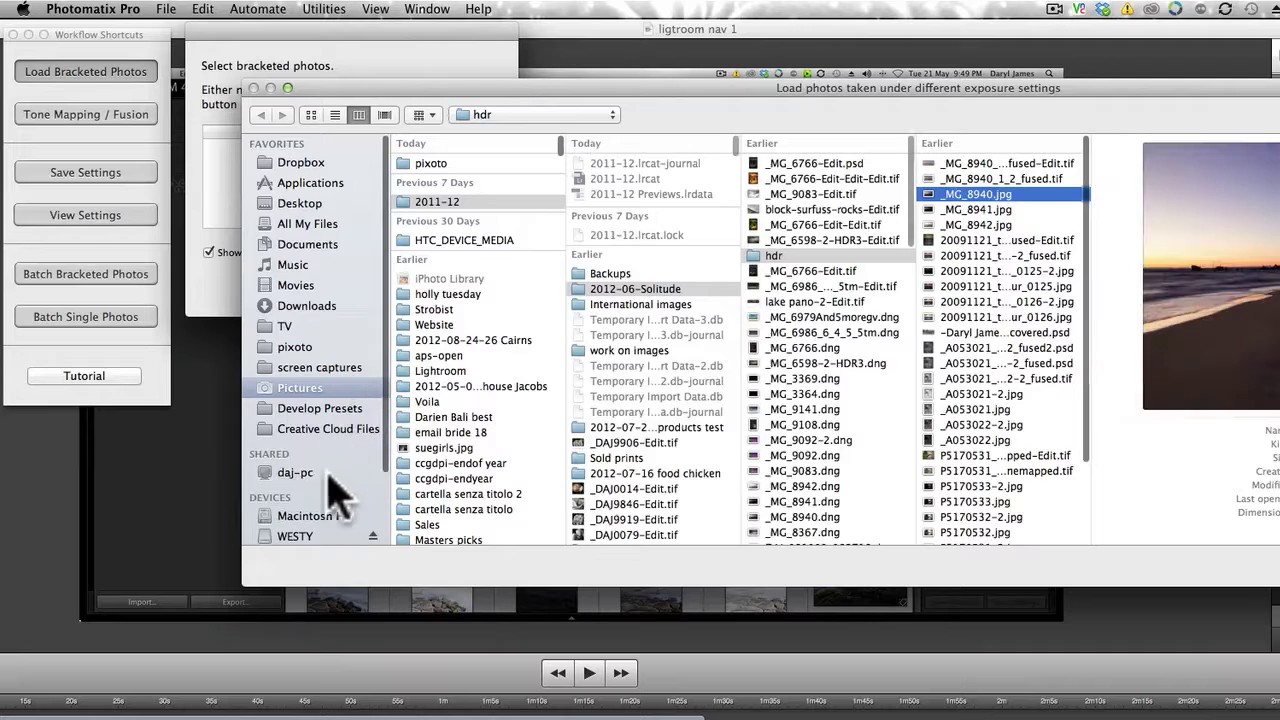
Browse the MAIN BUFF drive to the hdr subfolder of test in 2013-04-28 Yamba Pool
{"action": "scroll", "coordinate": [335, 488], "scroll_direction": "down", "scroll_amount": 3}
{"action": "left_click", "coordinate": [327, 470]}
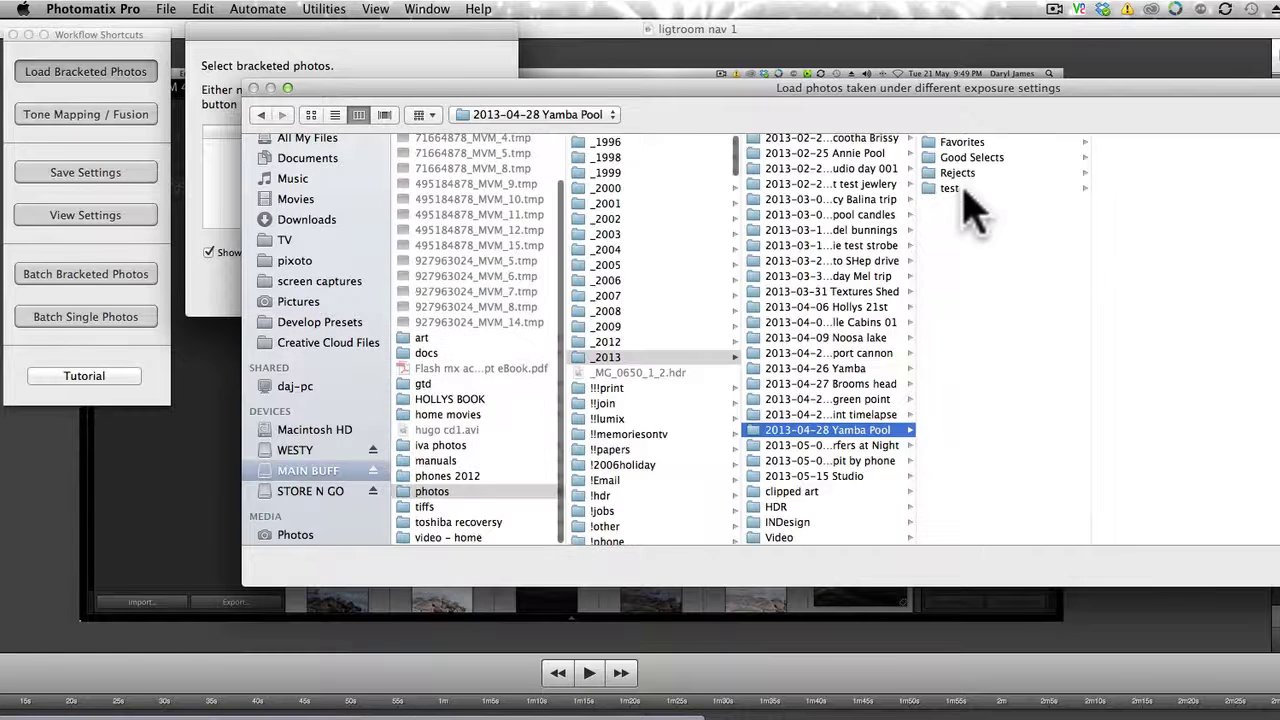
{"action": "left_click", "coordinate": [964, 189]}
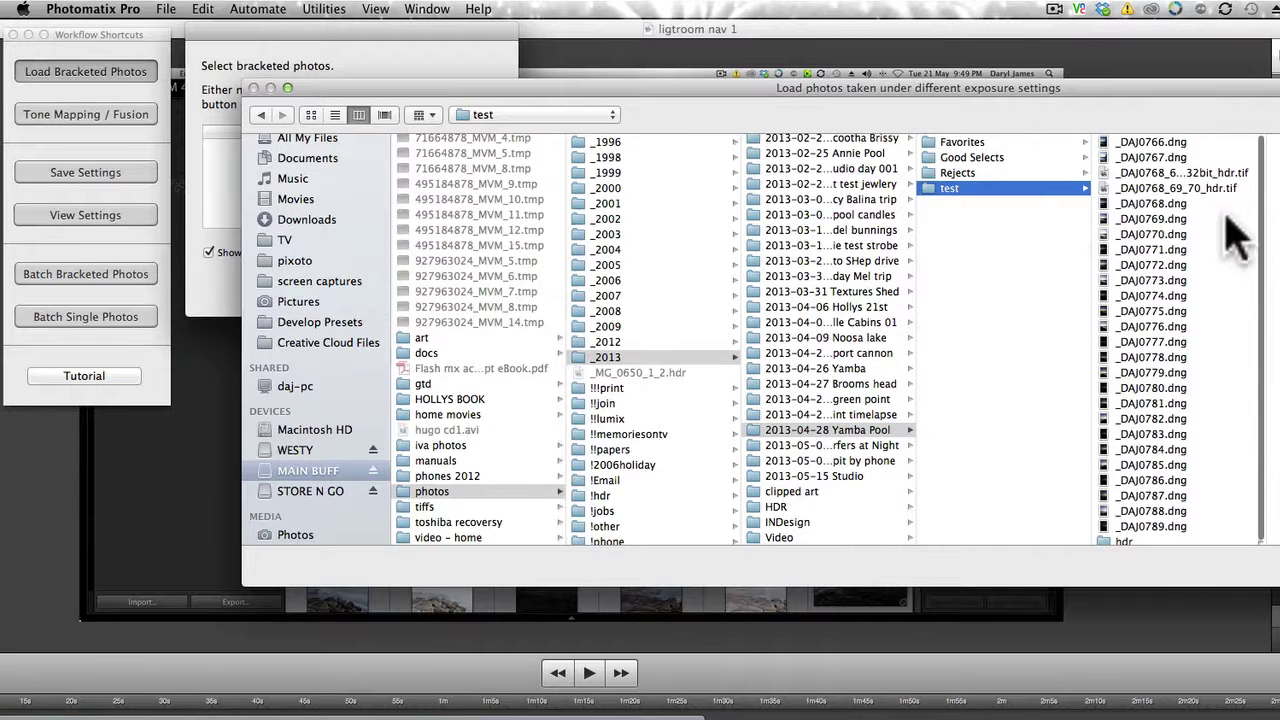
{"action": "scroll", "coordinate": [1235, 360], "scroll_direction": "down", "scroll_amount": 1}
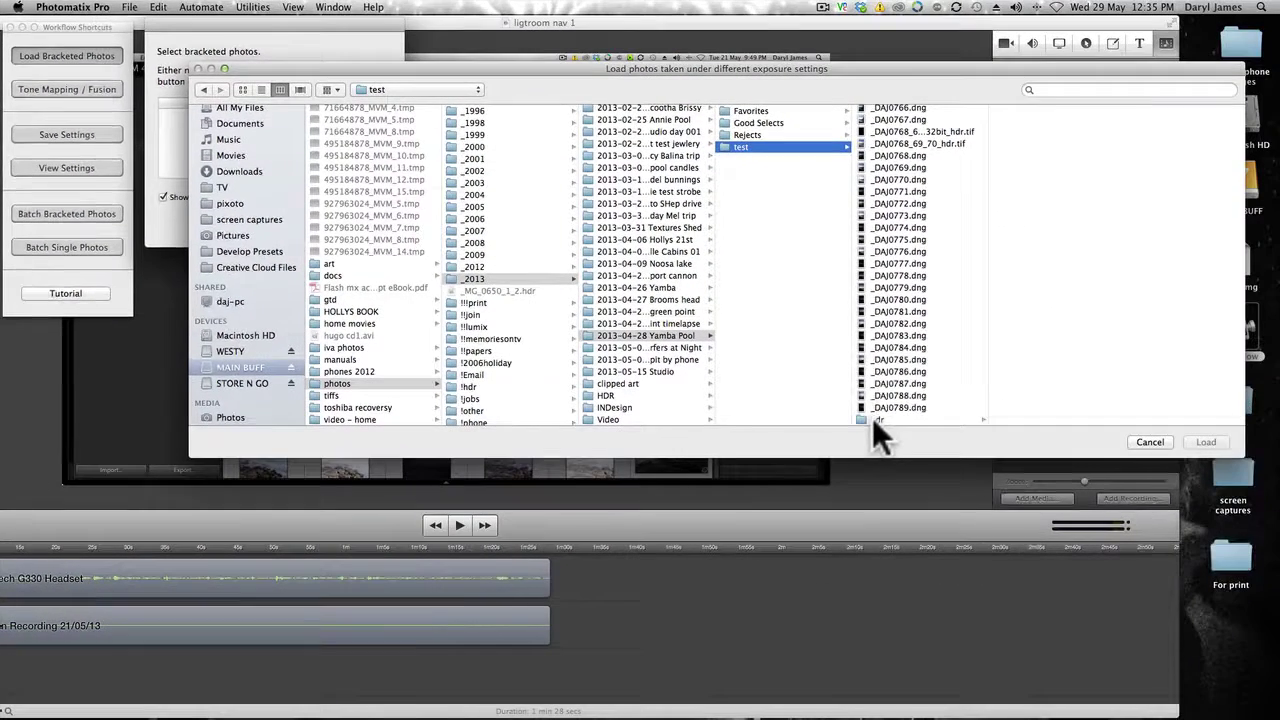
{"action": "left_click", "coordinate": [1118, 537]}
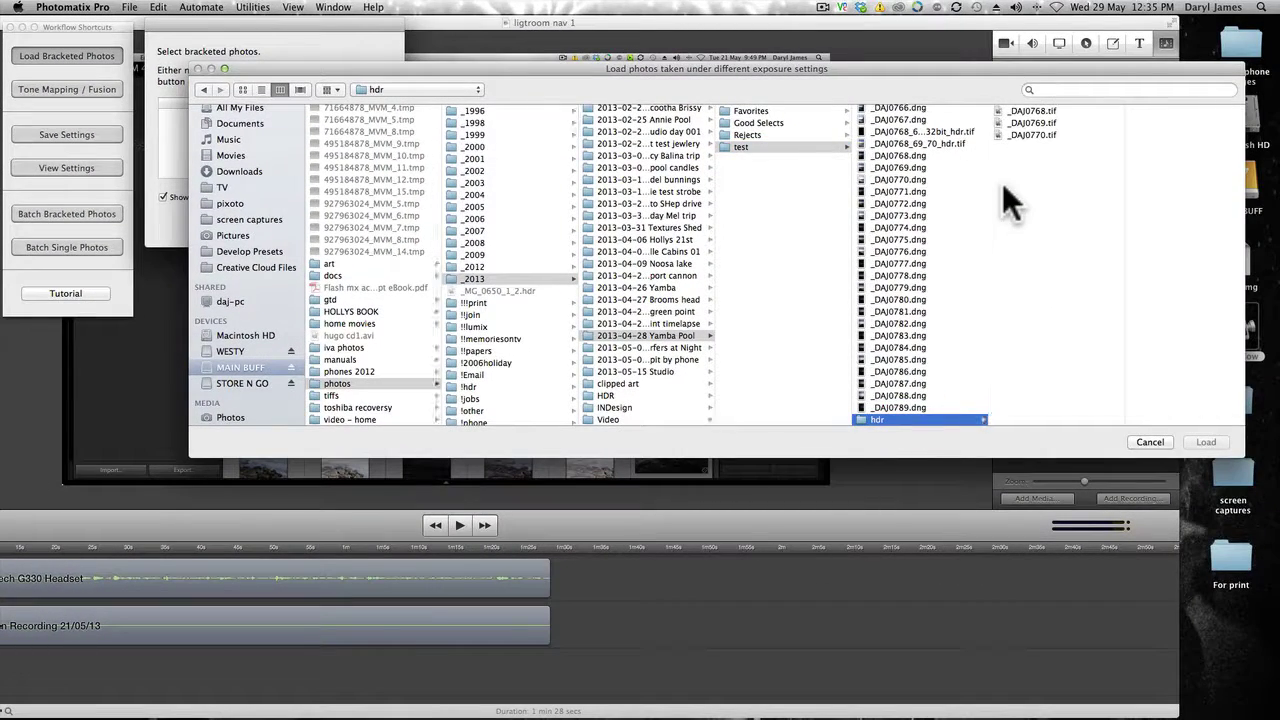
Select _DAJ0768.tif, _DAJ0769.tif and _DAJ0770.tif and load them as the bracketed photos
{"action": "left_click", "coordinate": [1030, 110]}
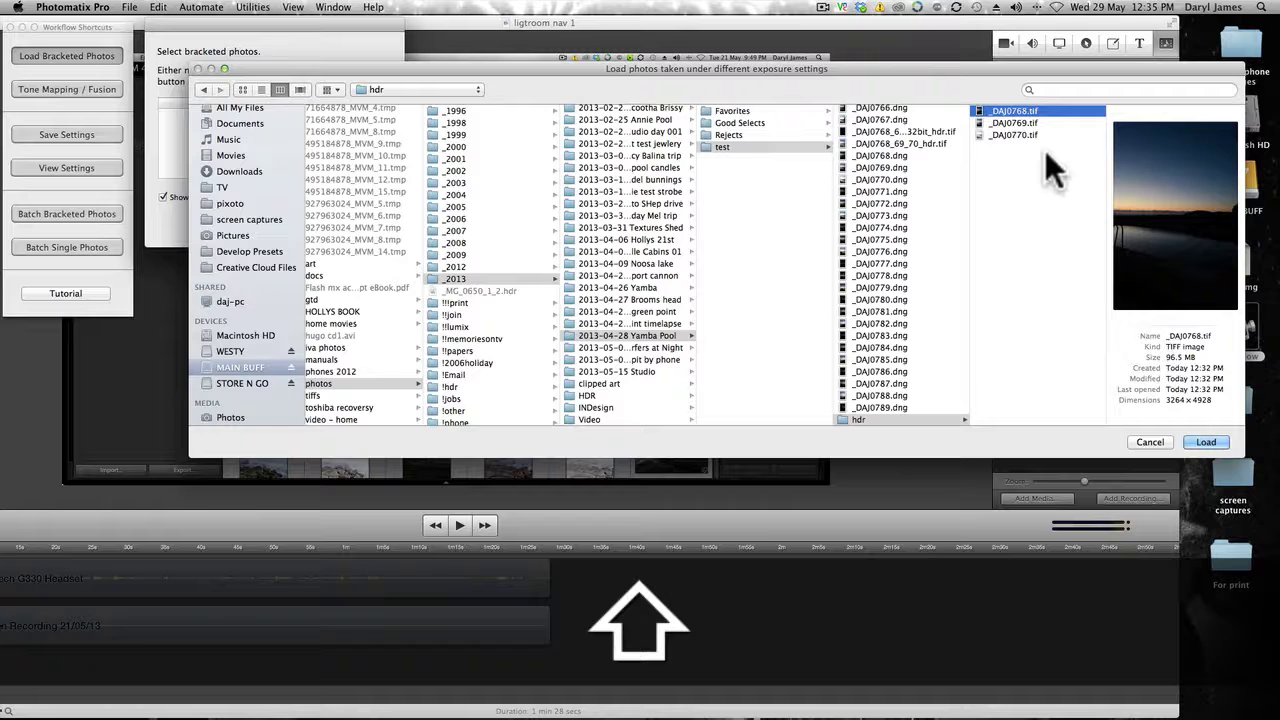
{"action": "left_click", "coordinate": [1013, 123]}
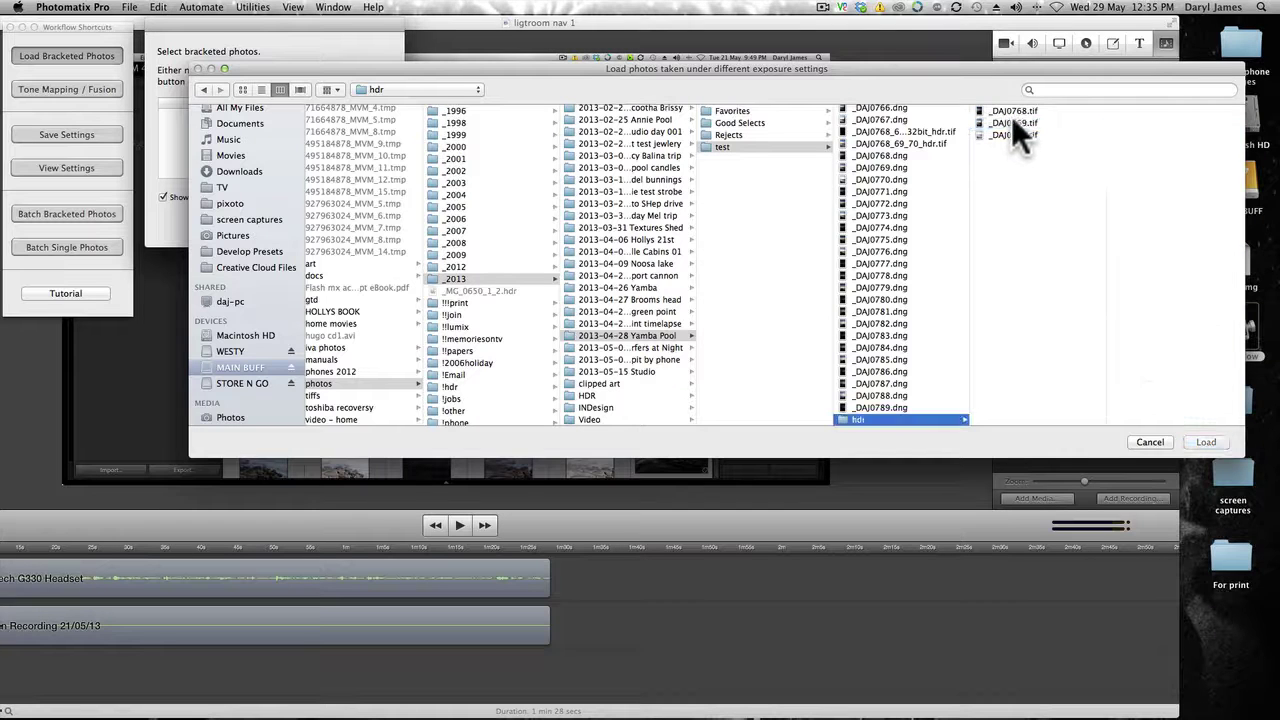
{"action": "left_click", "coordinate": [1011, 110]}
{"action": "left_click", "coordinate": [1014, 134], "text": "shift"}
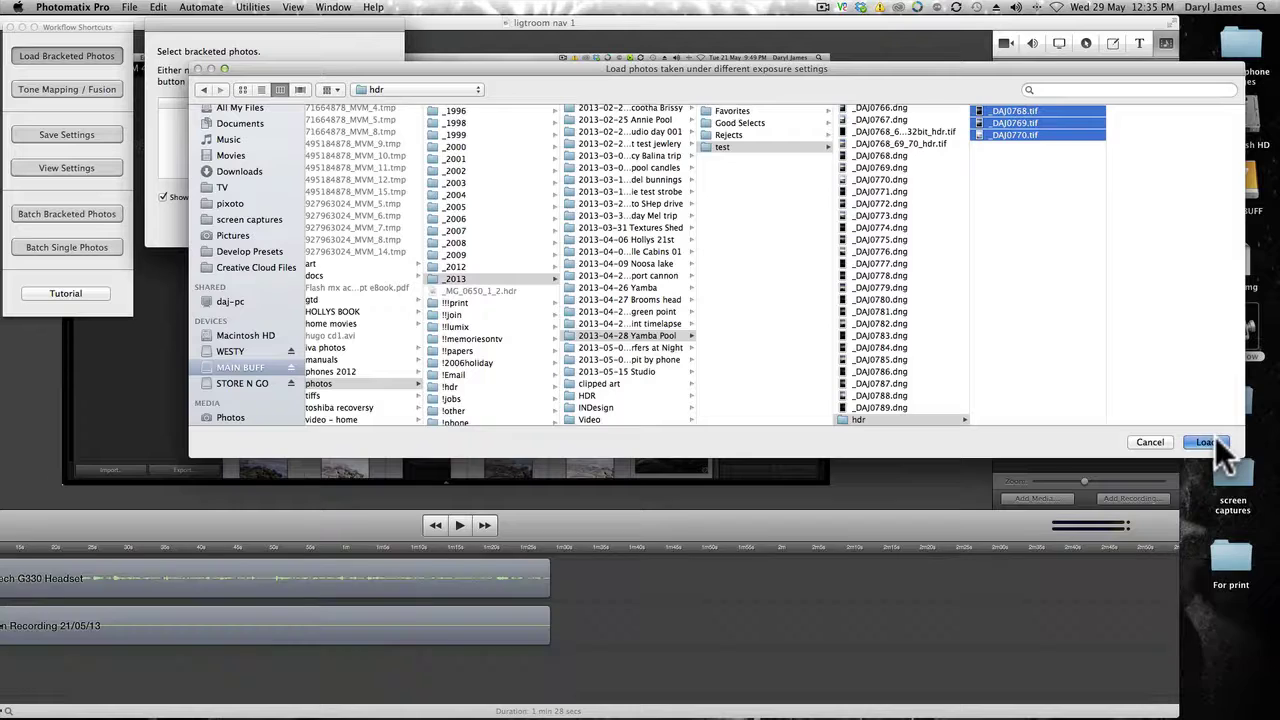
{"action": "left_click", "coordinate": [1213, 440]}
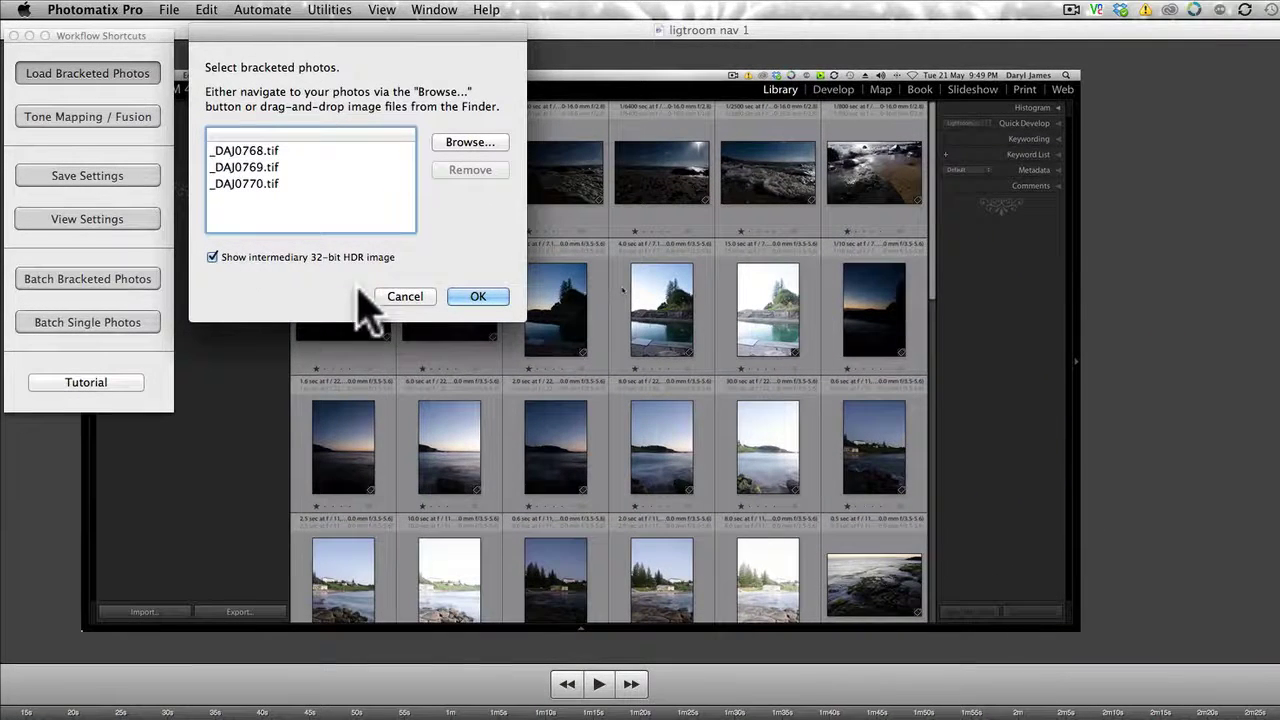
Preprocess the bracket with alignment, selective deghosting, noise and chromatic aberration reduction, and outline an area of the pool near the handrail in the deghosting preview
{"action": "left_click", "coordinate": [478, 296]}
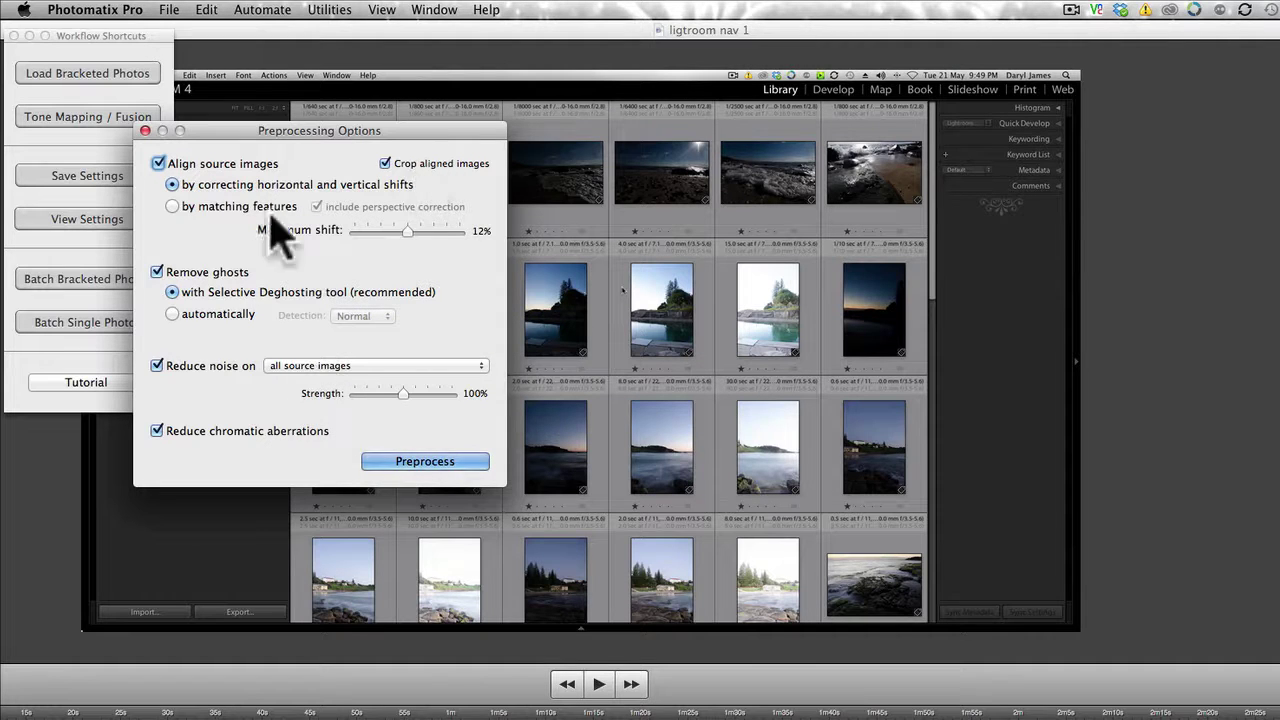
{"action": "left_click", "coordinate": [415, 462]}
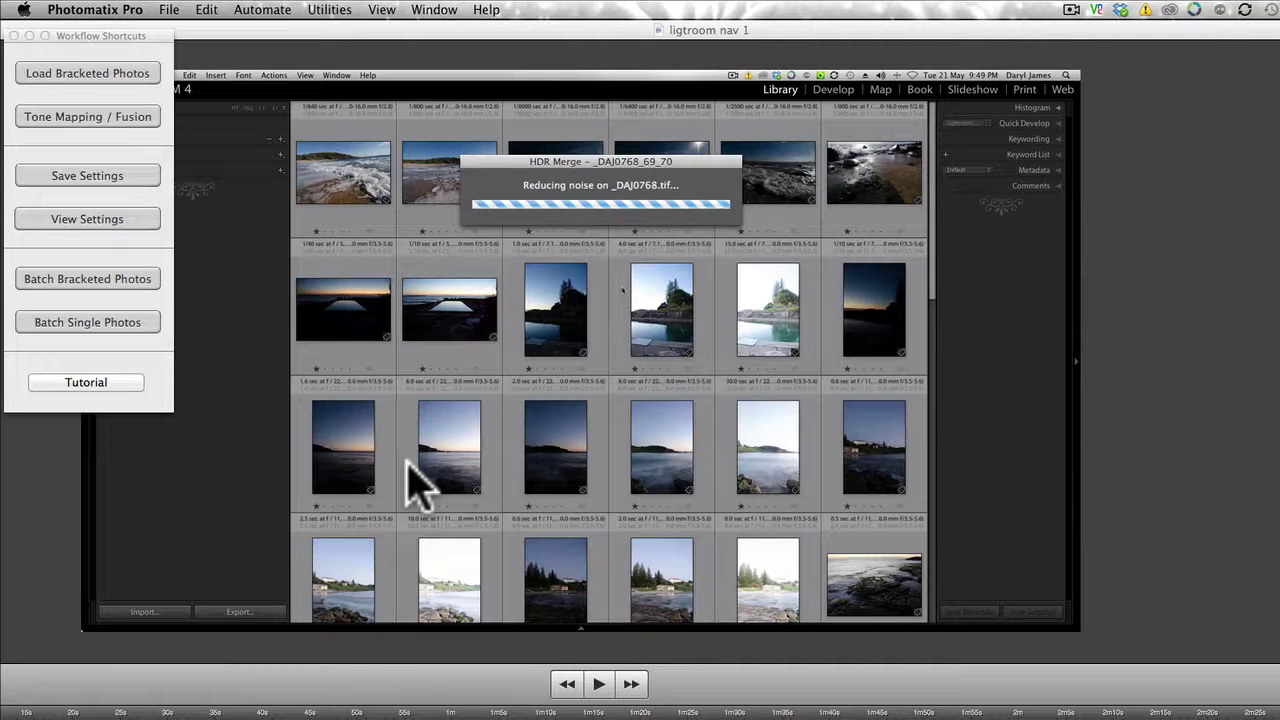
{"action": "key", "text": "super+shift"}
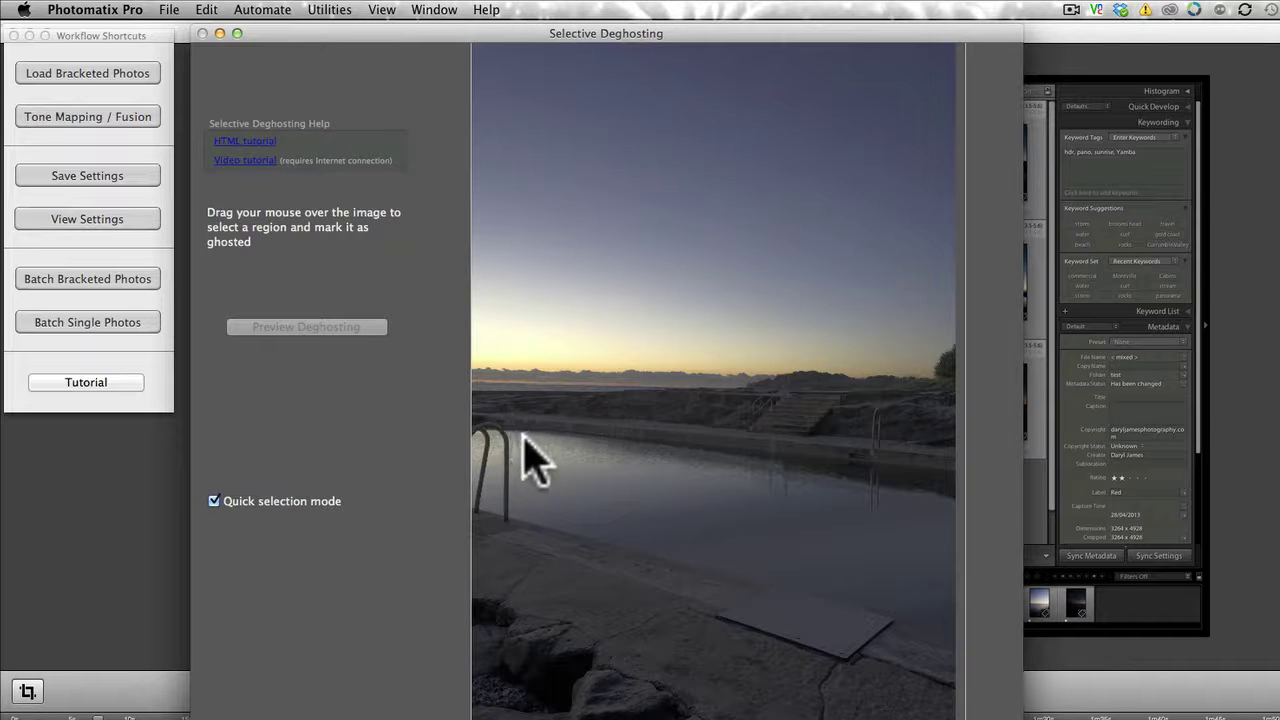
{"action": "mouse_move", "coordinate": [581, 413]}
{"action": "left_mouse_down"}
{"action": "mouse_move", "coordinate": [840, 445]}
{"action": "mouse_move", "coordinate": [948, 483]}
{"action": "mouse_move", "coordinate": [687, 480]}
{"action": "mouse_move", "coordinate": [491, 434]}
{"action": "left_mouse_up"}
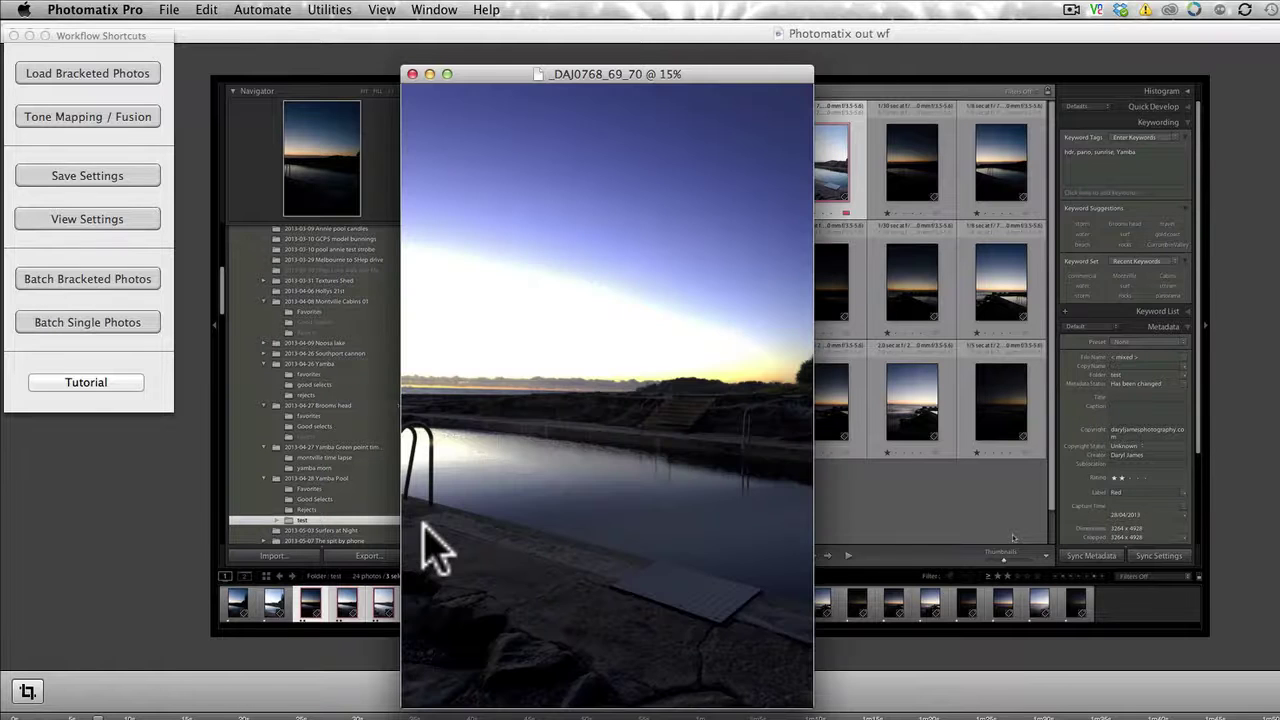
Move the merged 32-bit HDR image aside, look at its save command and open it for Tone Mapping / Fusion
{"action": "left_click_drag", "start_coordinate": [530, 75], "coordinate": [376, 52]}
{"action": "left_click", "coordinate": [172, 12]}
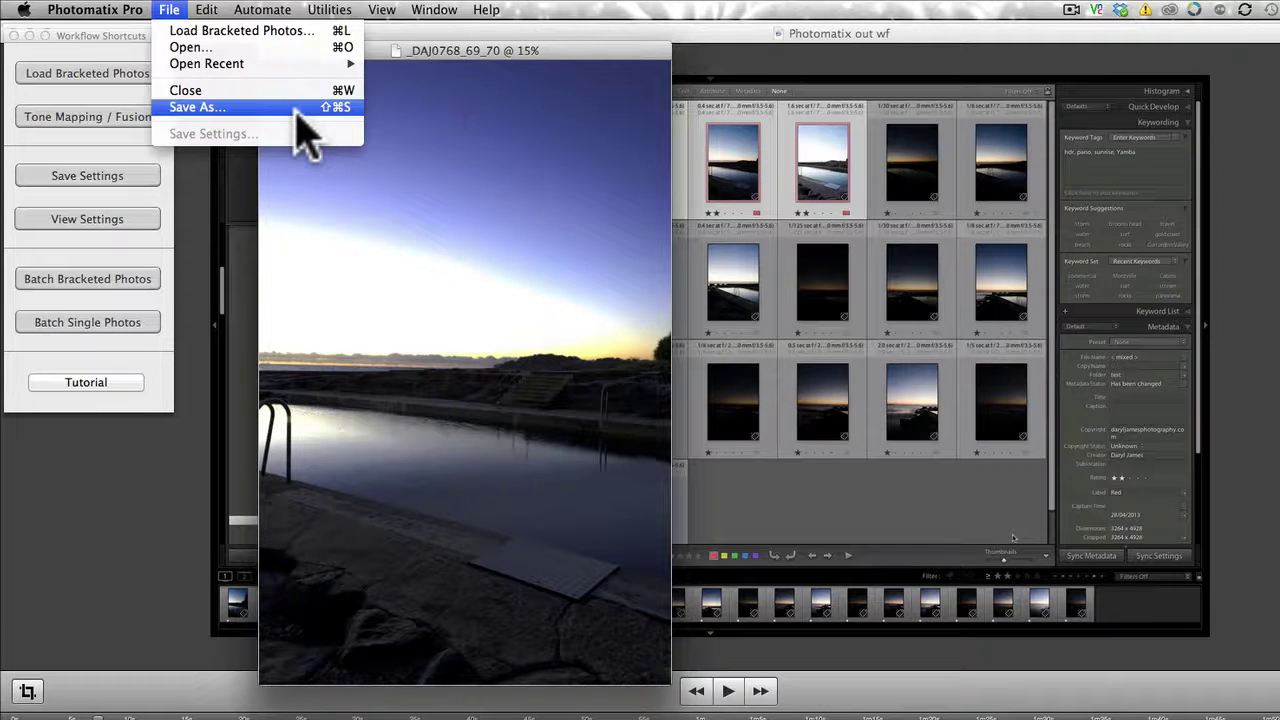
{"action": "key", "text": "Escape"}
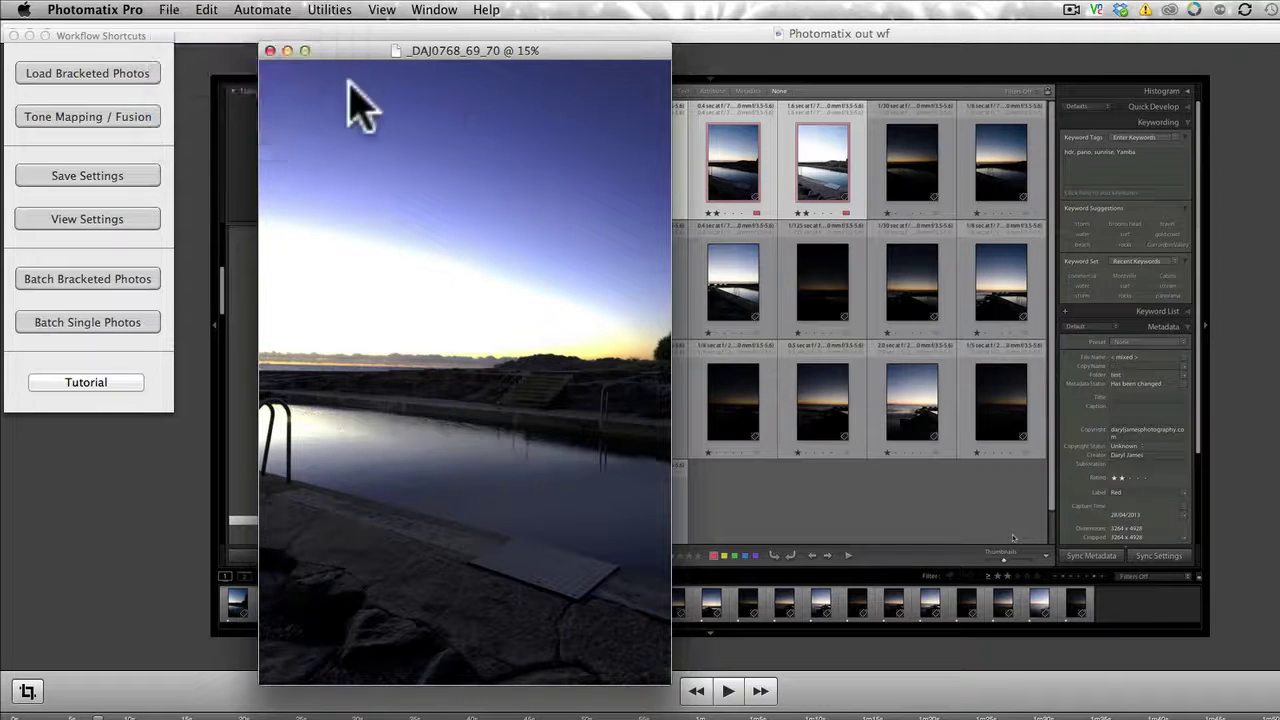
{"action": "left_click", "coordinate": [117, 116]}
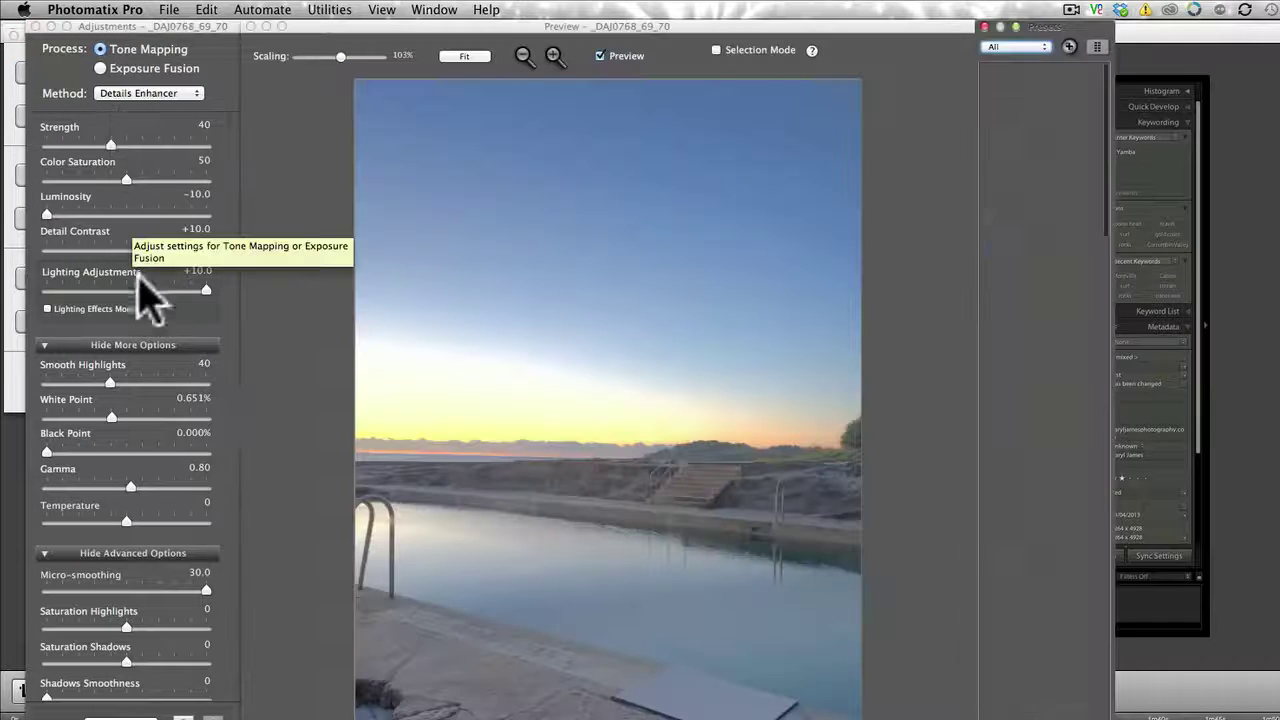
Try the Natural preset, apply the Monochrome preset instead and process the image, moving the Finishing Touch dialog up
{"action": "left_click", "coordinate": [1063, 350]}
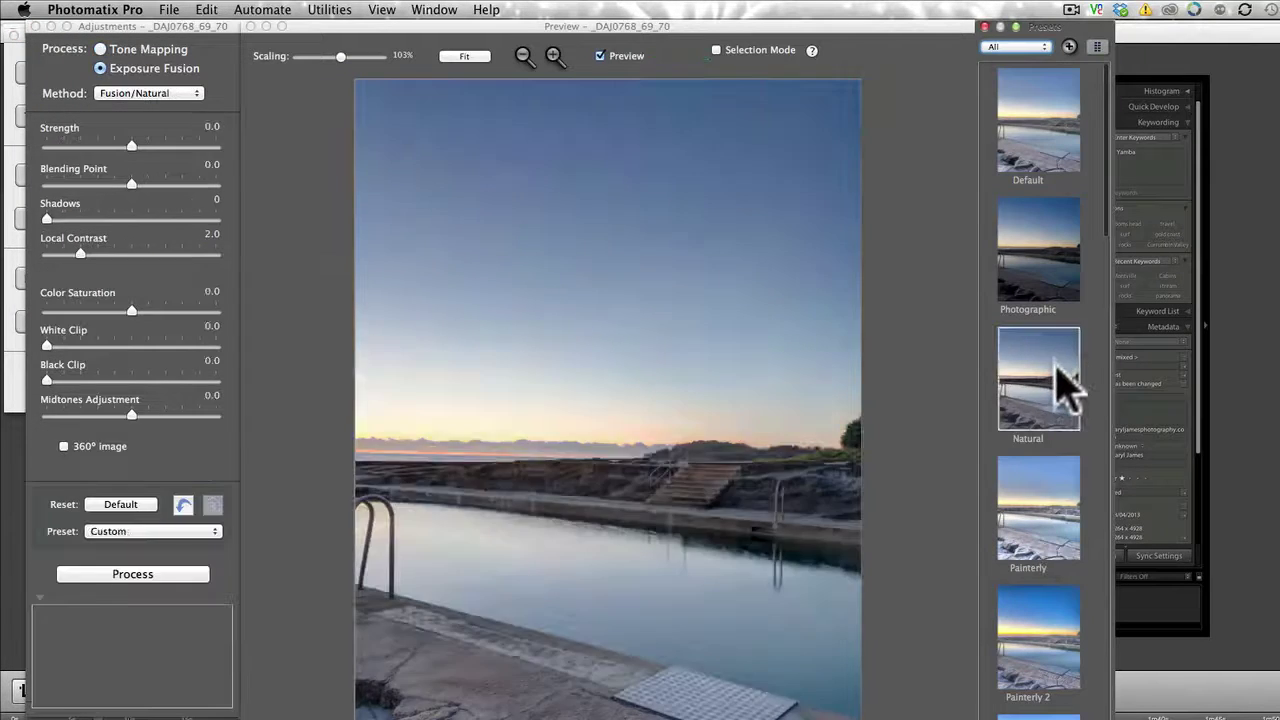
{"action": "scroll", "coordinate": [1040, 545], "scroll_direction": "down", "scroll_amount": 15}
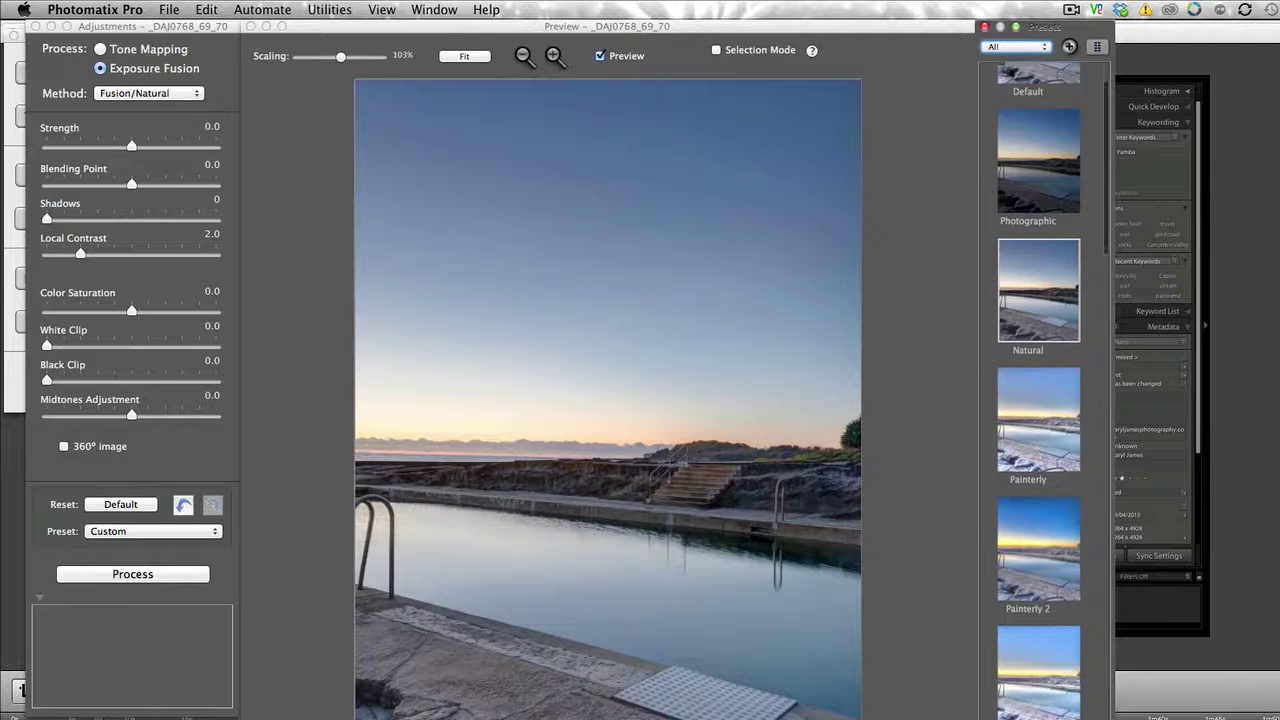
{"action": "left_click", "coordinate": [1055, 612]}
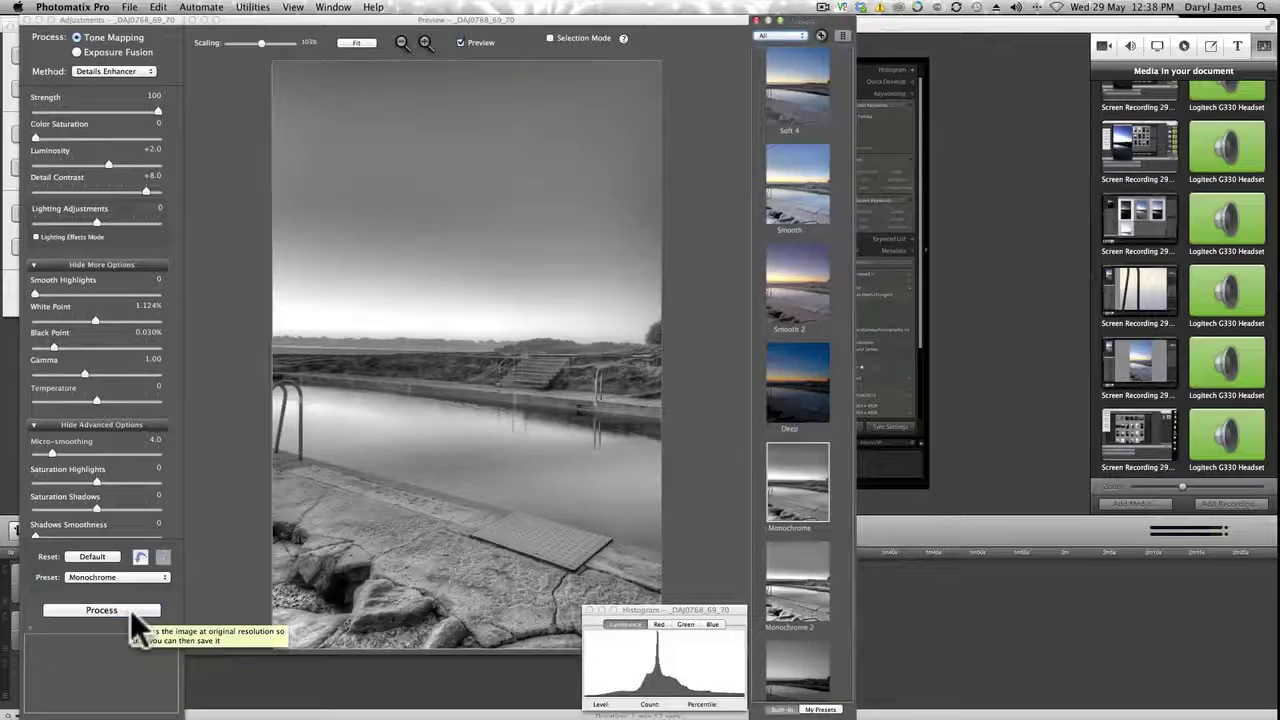
{"action": "left_click", "coordinate": [130, 610]}
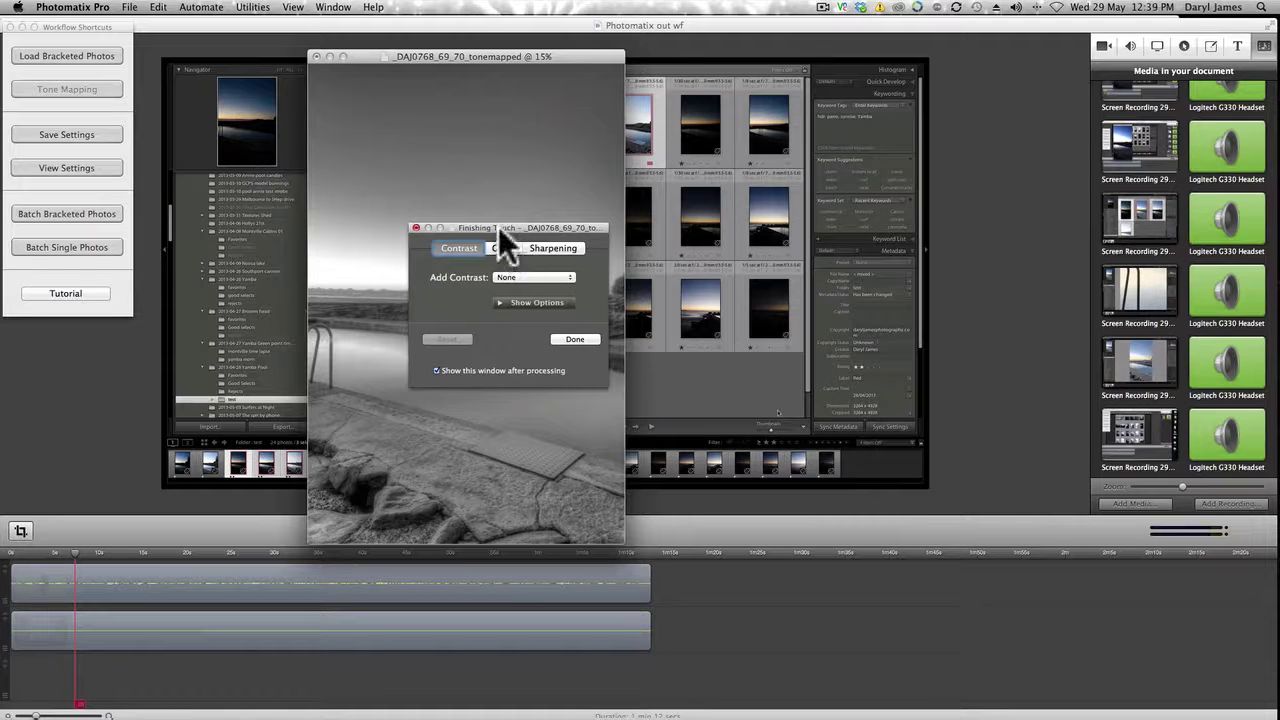
{"action": "left_click_drag", "start_coordinate": [501, 247], "coordinate": [488, 189]}
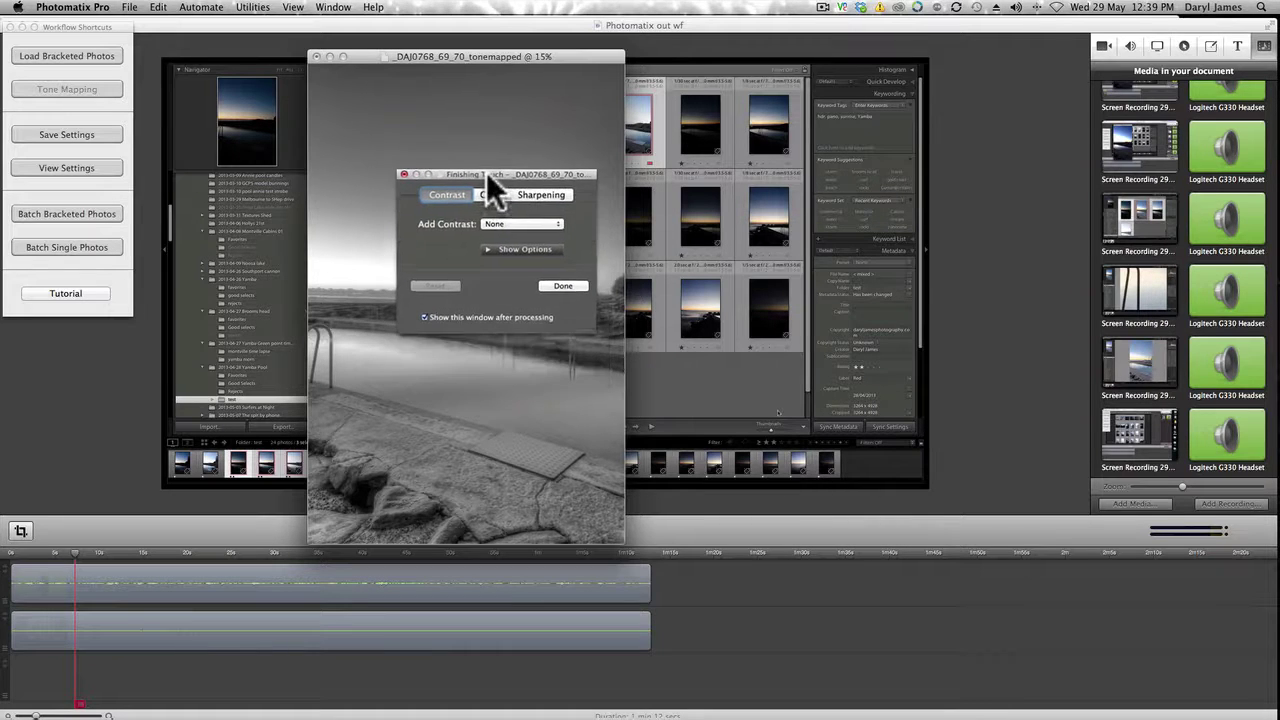
Look through the Contrast, Color and Sharpening options in the Finishing Touch dialog and finish without applying any adjustment
{"action": "left_click", "coordinate": [493, 241]}
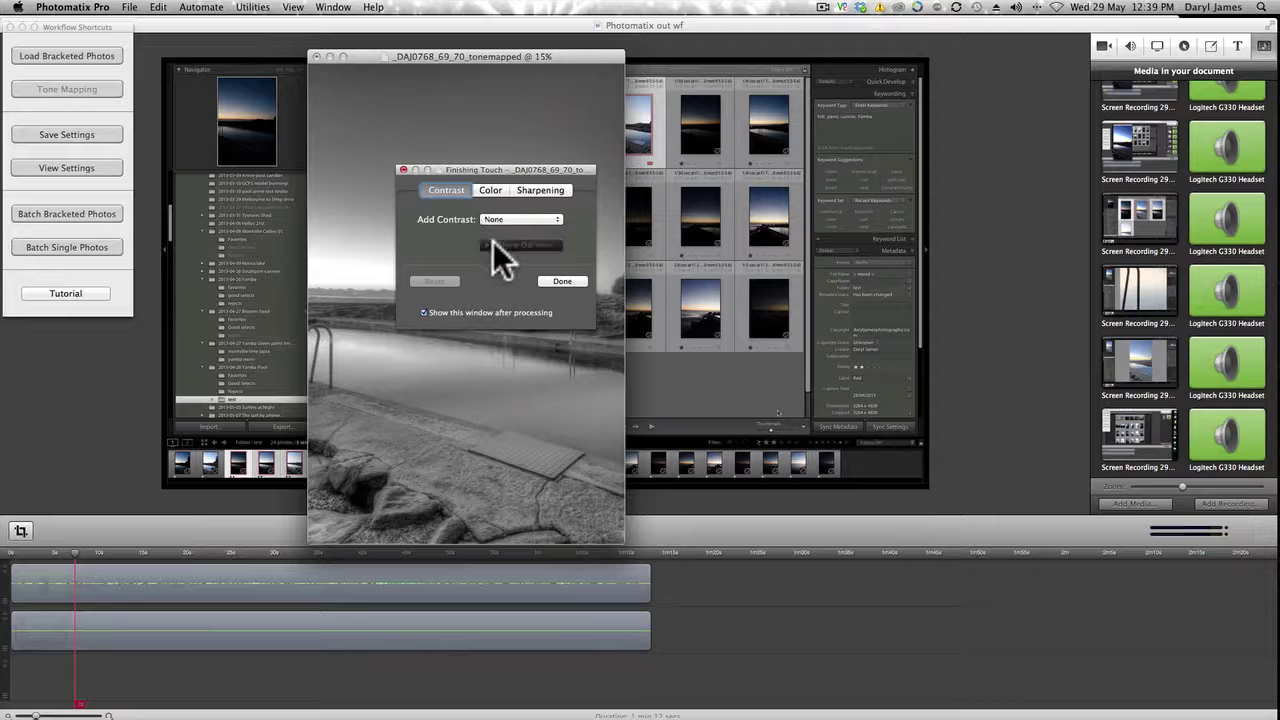
{"action": "left_click", "coordinate": [491, 188]}
{"action": "left_click", "coordinate": [530, 187]}
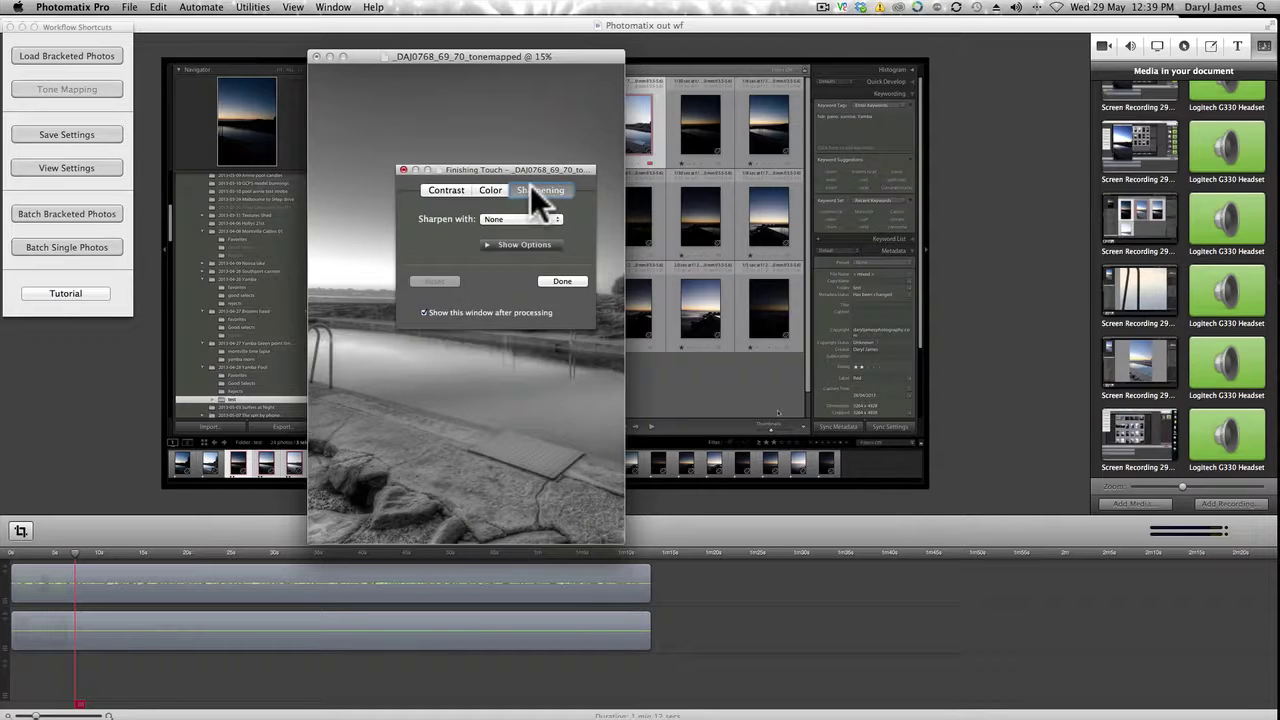
{"action": "left_click", "coordinate": [436, 191]}
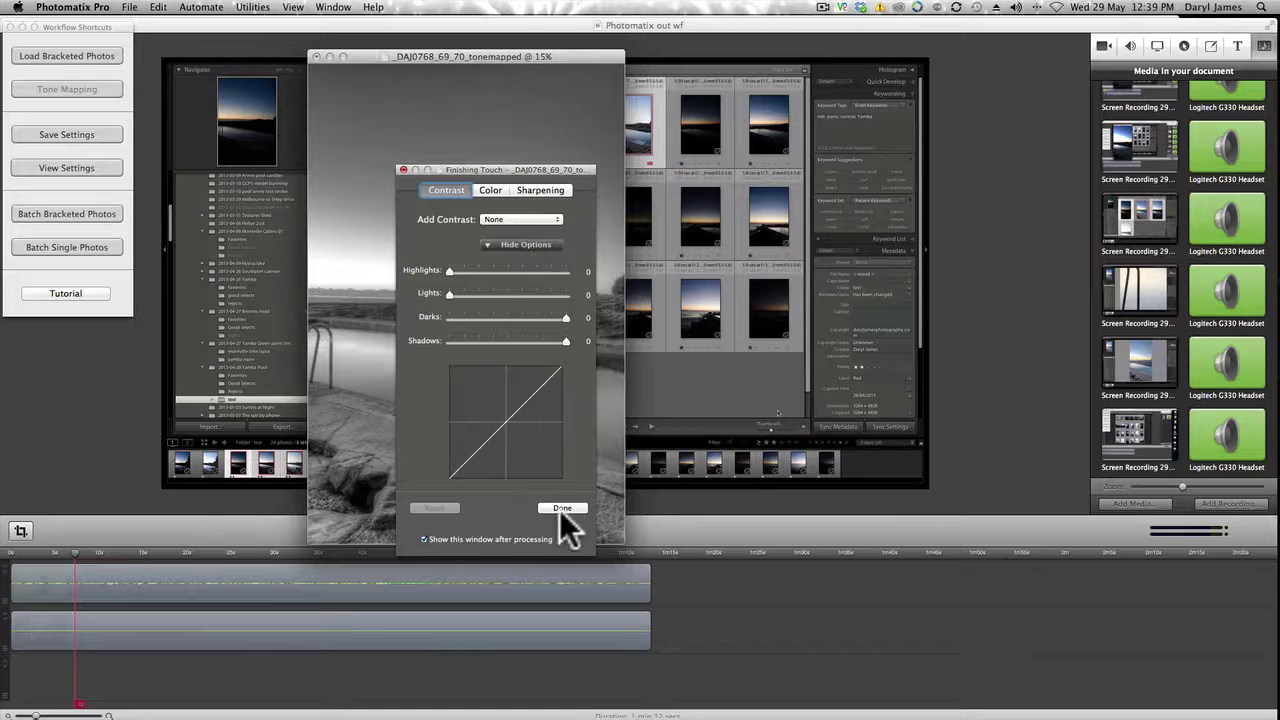
{"action": "left_click", "coordinate": [560, 508]}
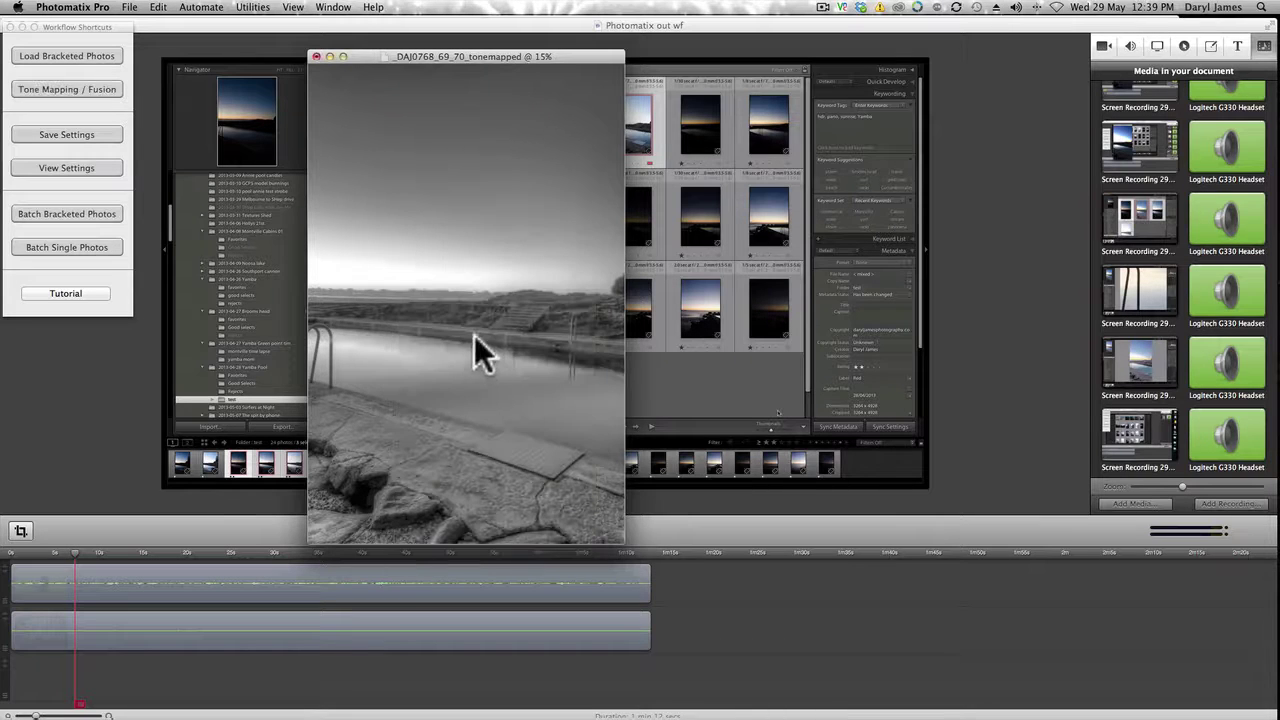
Move the tone mapped image aside and start saving it to photos/_2013/2013-04-28 Yamba Pool/test on the MAIN BUFF drive
{"action": "left_click_drag", "start_coordinate": [359, 57], "coordinate": [203, 27]}
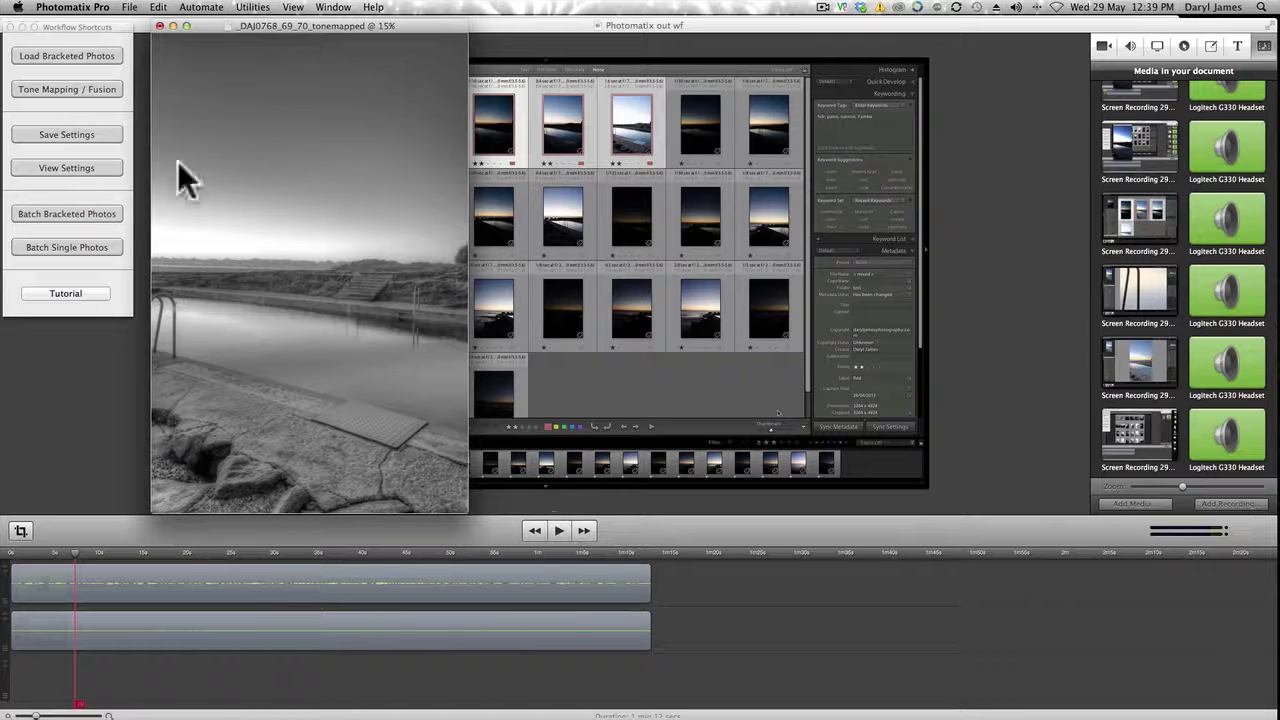
{"action": "left_click", "coordinate": [129, 7]}
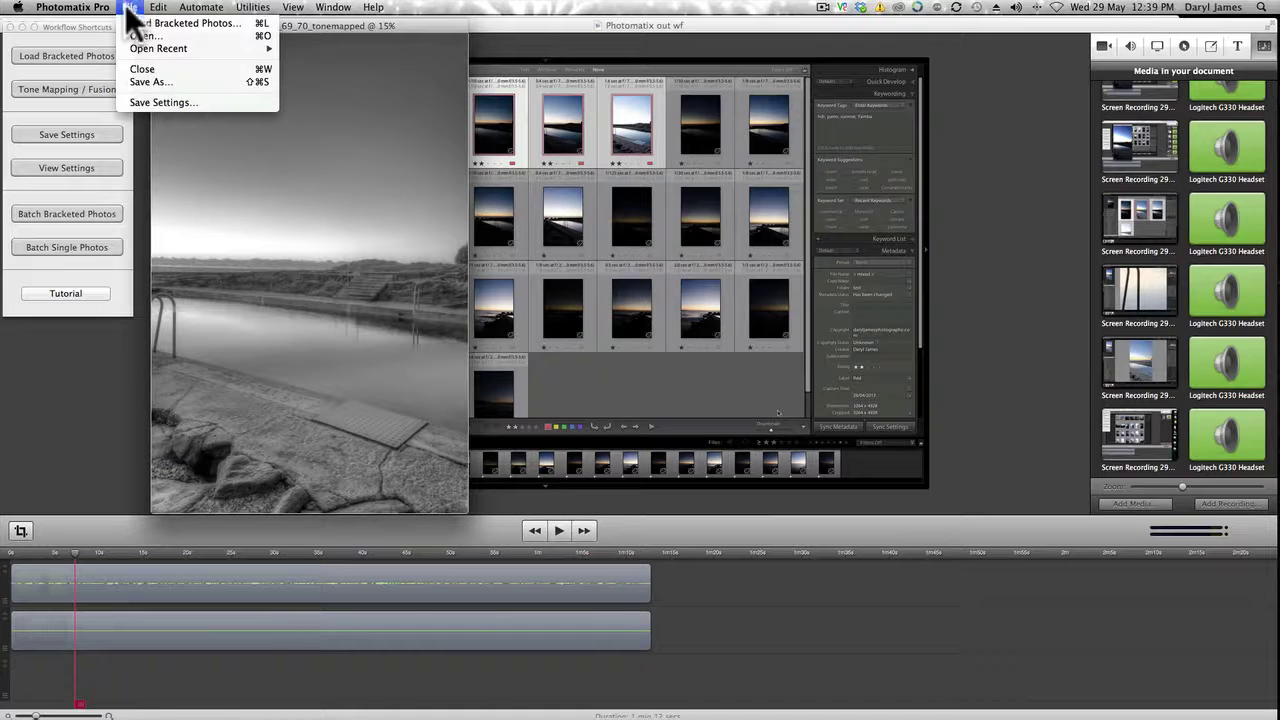
{"action": "left_click", "coordinate": [137, 80]}
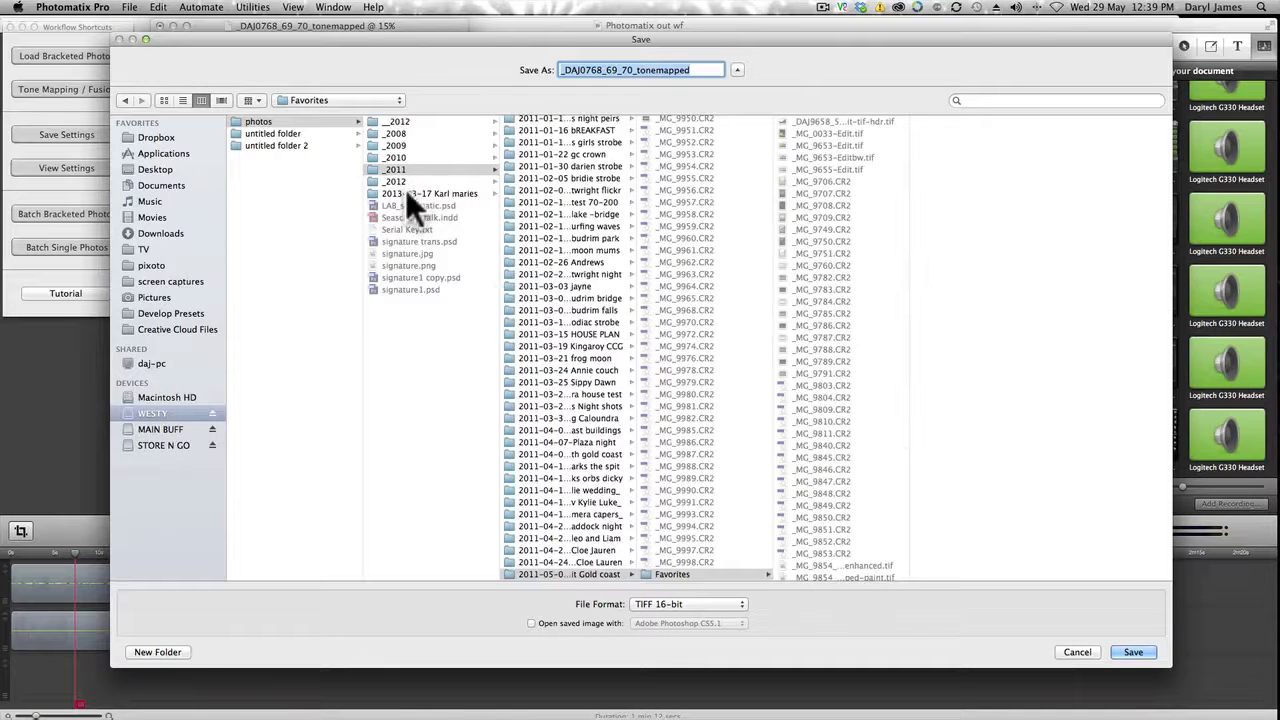
{"action": "left_click", "coordinate": [176, 426]}
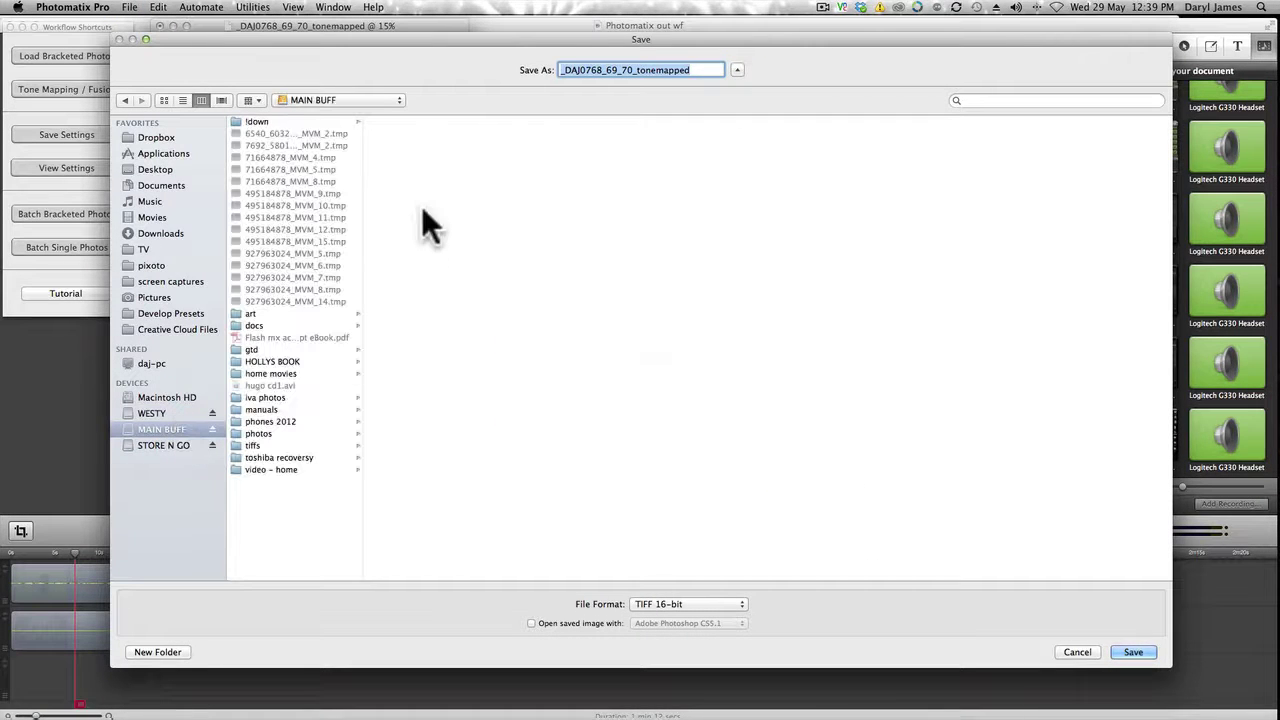
{"action": "left_click", "coordinate": [262, 433]}
{"action": "left_click", "coordinate": [591, 489]}
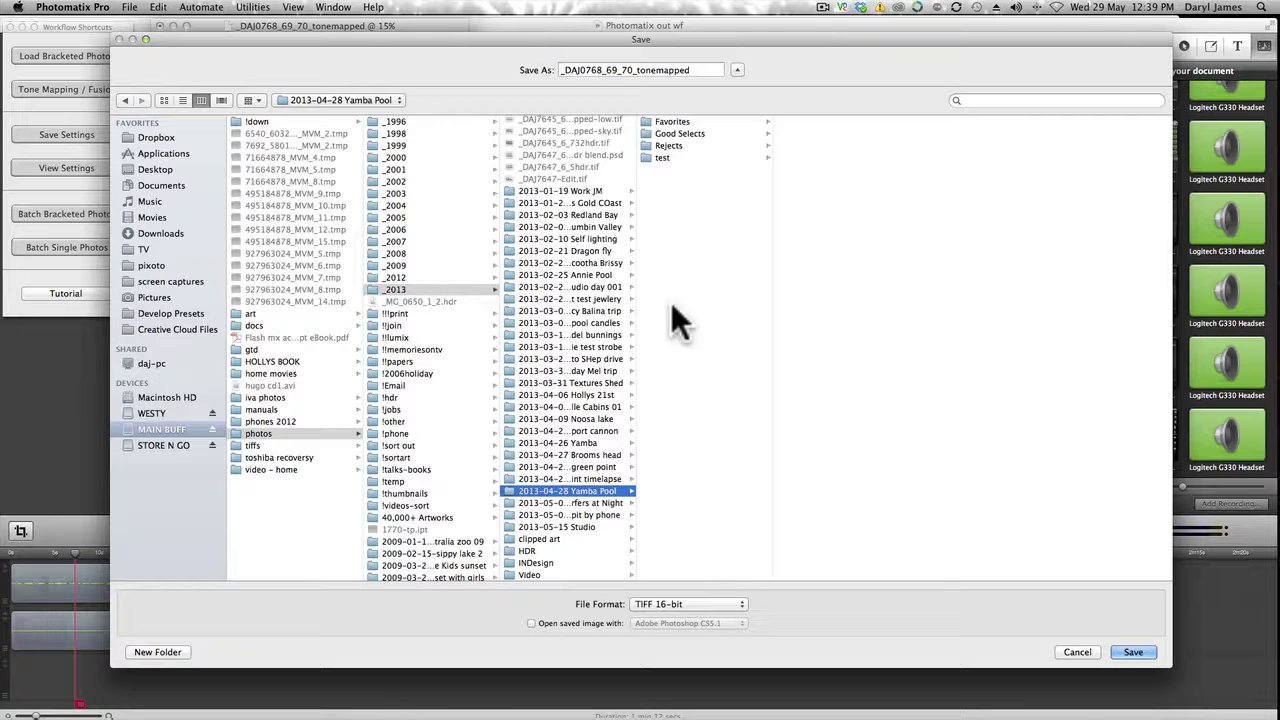
{"action": "left_click", "coordinate": [657, 157]}
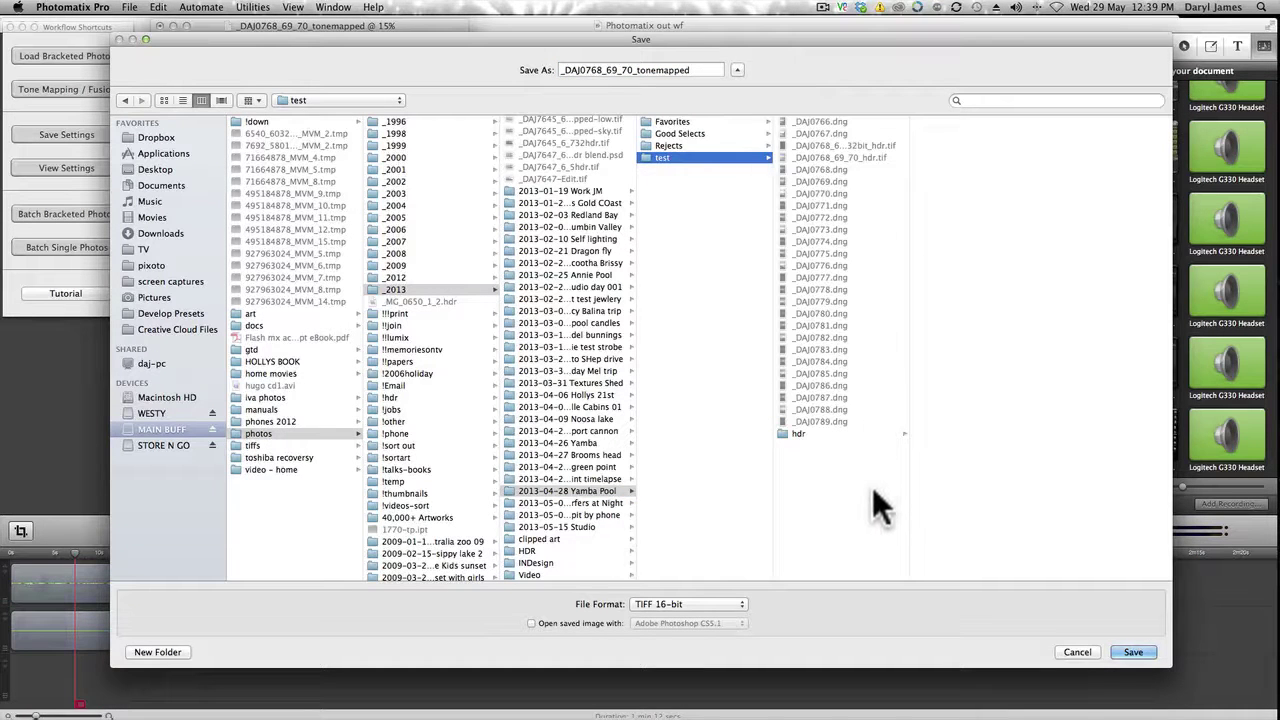
Name the file _DAJ0768_69_70_tonemapped-hdr and save it as a 16-bit TIFF
{"action": "left_click", "coordinate": [706, 70]}
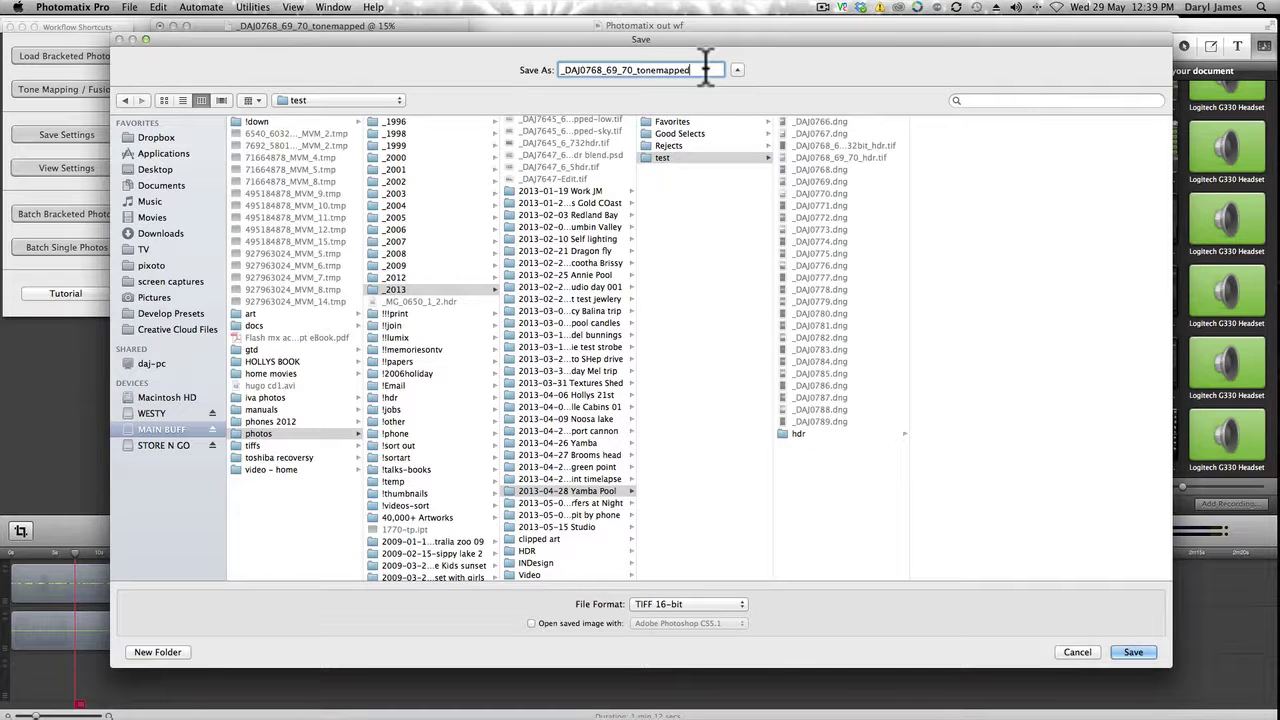
{"action": "type", "text": "-hdr"}
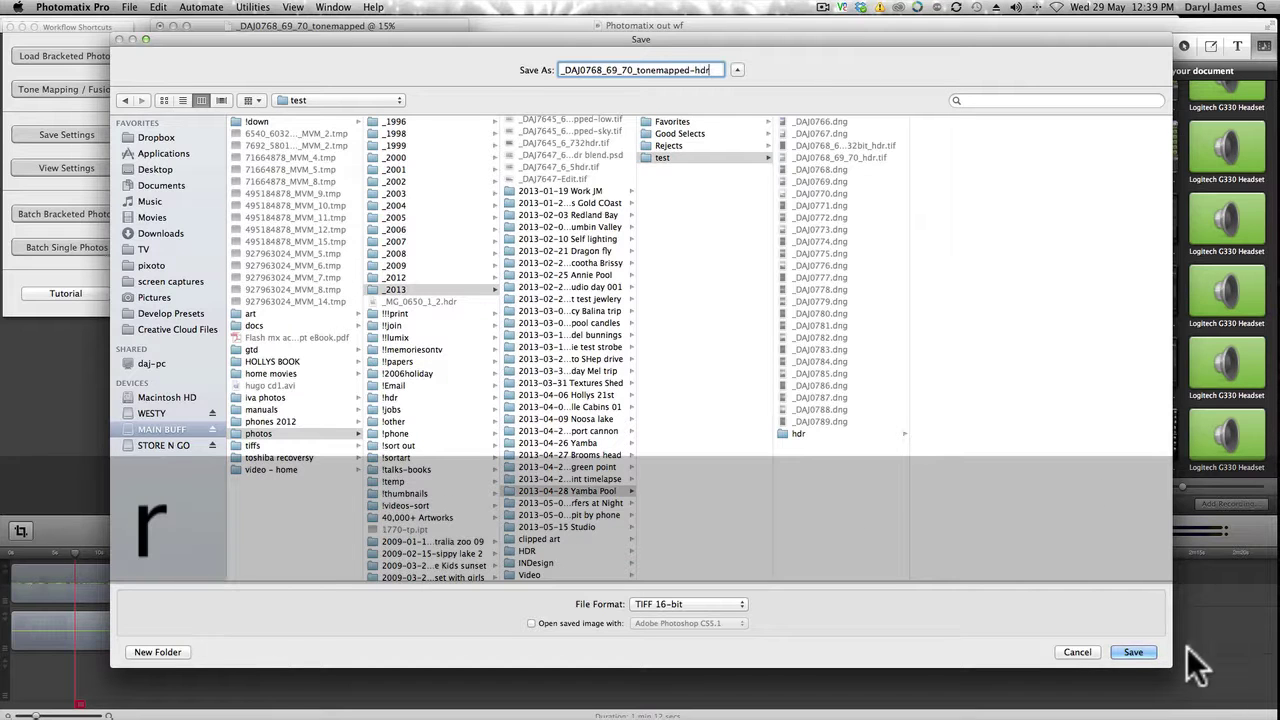
{"action": "left_click", "coordinate": [1138, 654]}
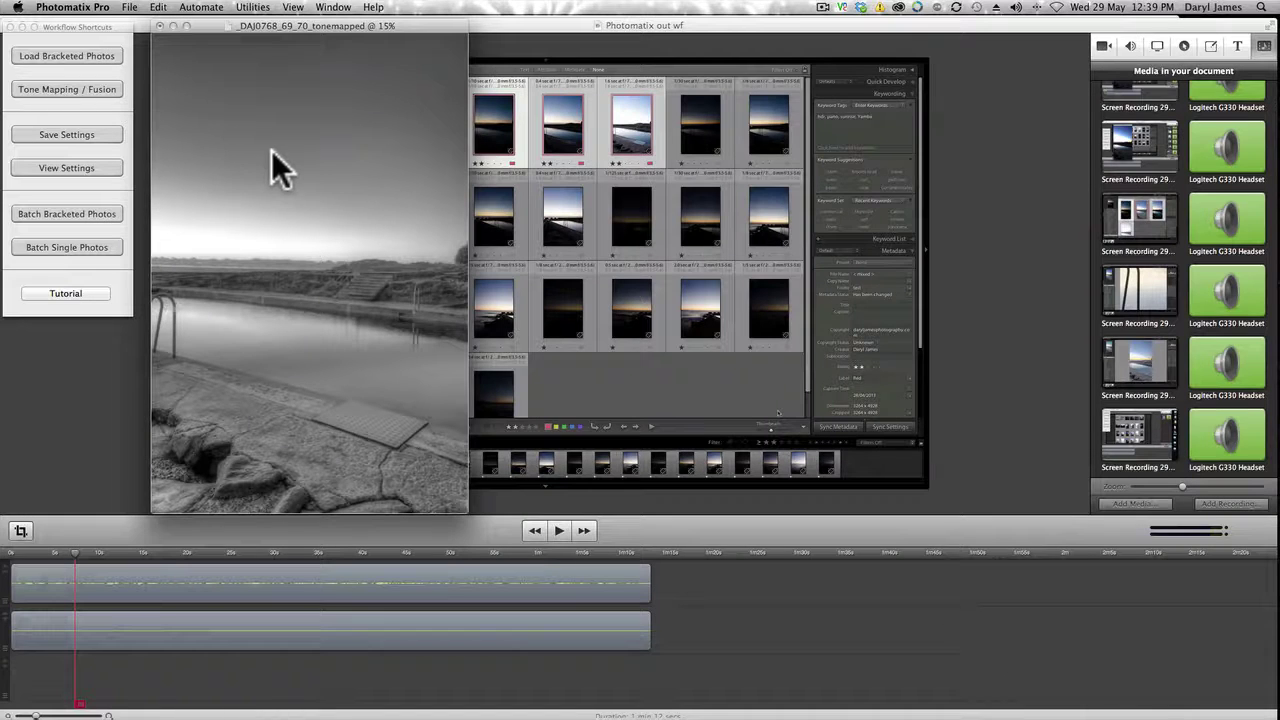
Switch to Lightroom, deselect the exposures and remove the red label filter from the test folder
{"action": "key", "text": "super+Tab"}
{"action": "key", "text": "super+Tab"}
{"action": "key", "text": "super+Tab"}
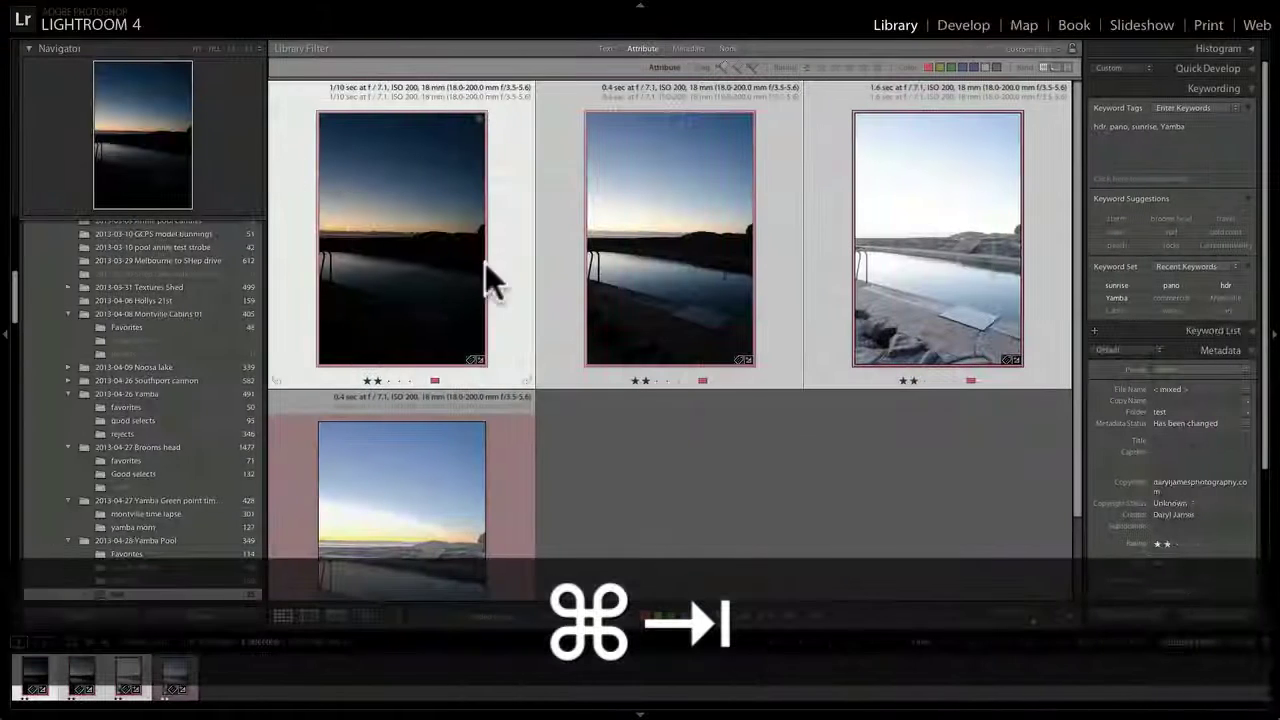
{"action": "left_click", "coordinate": [604, 457]}
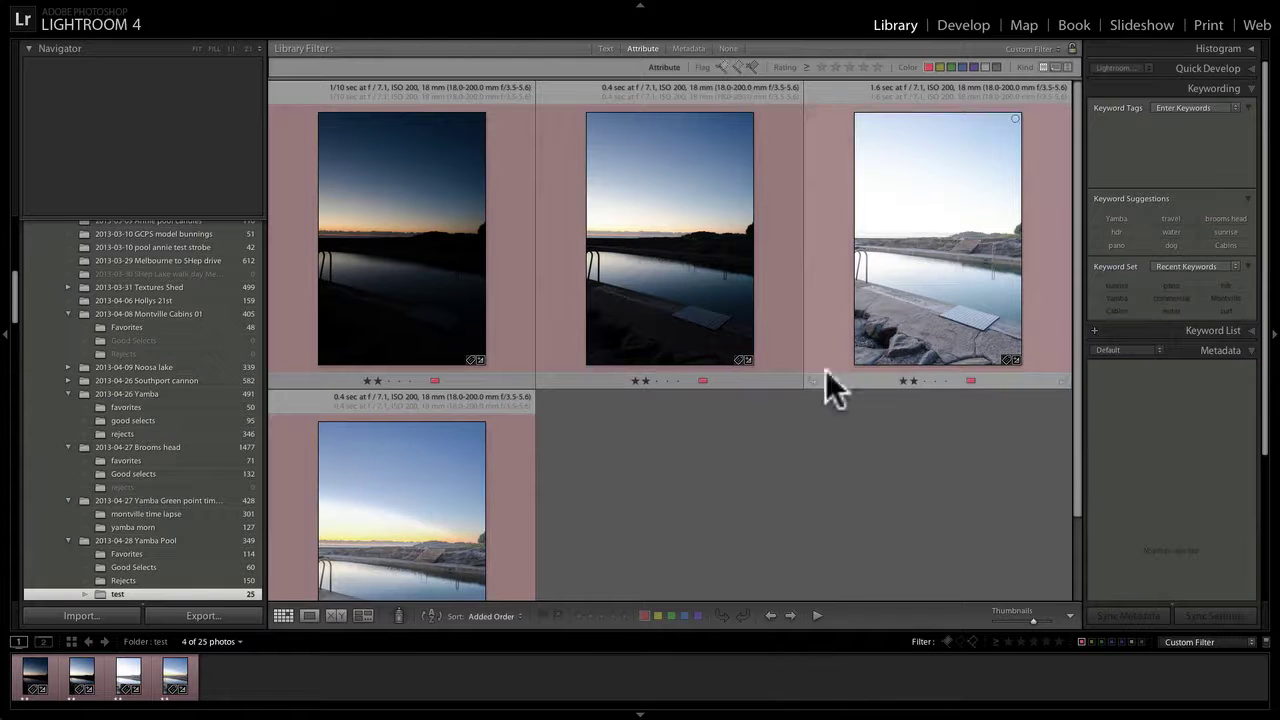
{"action": "scroll", "coordinate": [780, 436], "scroll_direction": "down", "scroll_amount": 2}
{"action": "scroll", "coordinate": [767, 435], "scroll_direction": "up", "scroll_amount": 2}
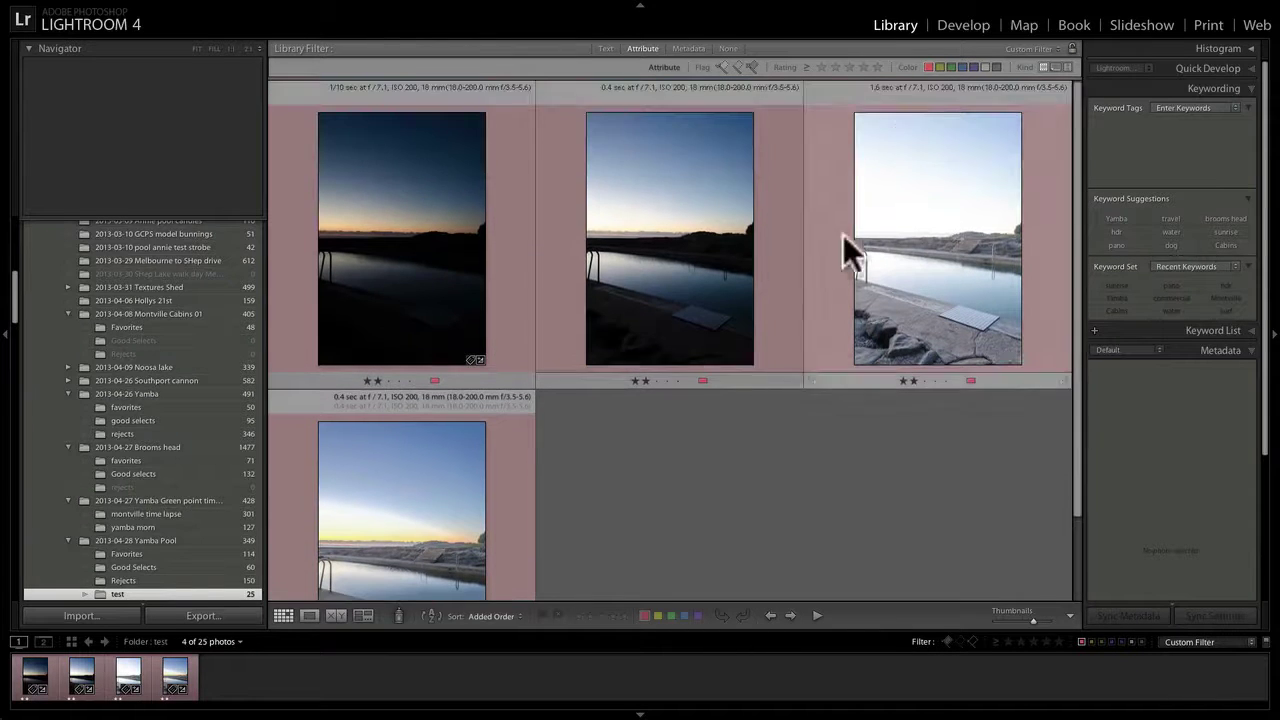
{"action": "left_click", "coordinate": [927, 67]}
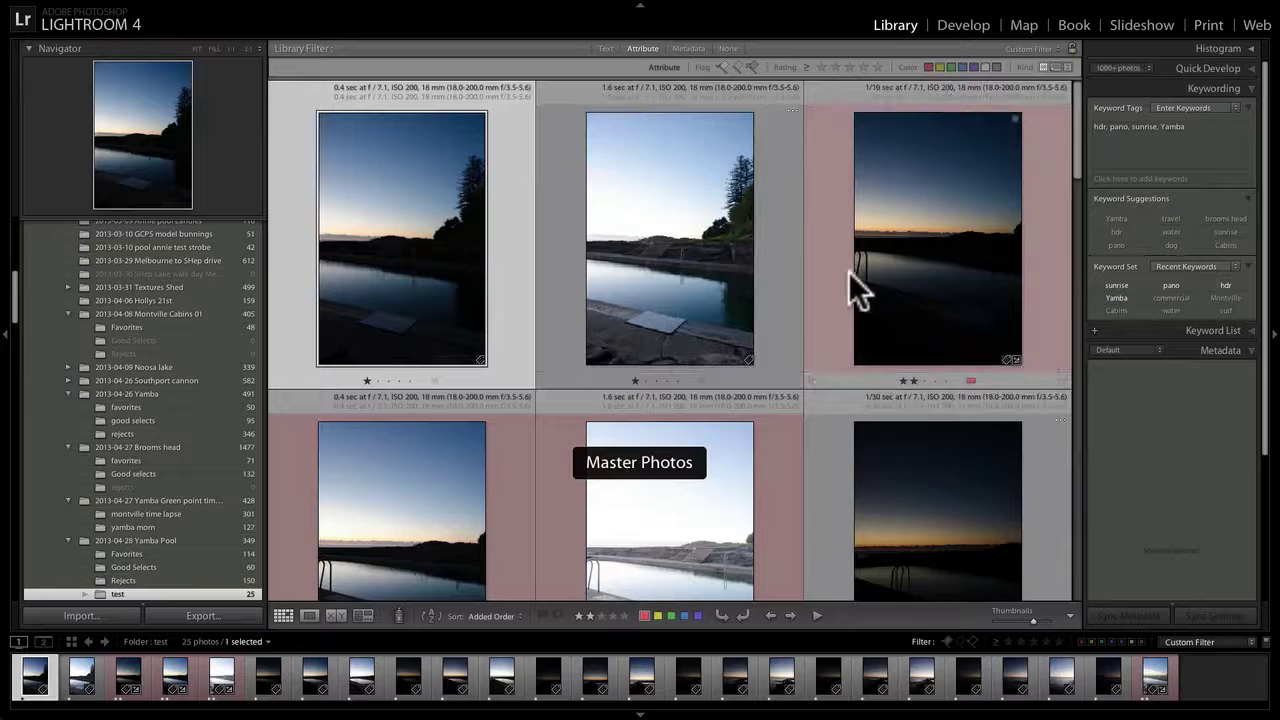
Shrink the grid thumbnails to show eight photos per row and clear the photo selection
{"action": "scroll", "coordinate": [845, 280], "scroll_direction": "down", "scroll_amount": 4}
{"action": "scroll", "coordinate": [843, 282], "scroll_direction": "down", "scroll_amount": 1}
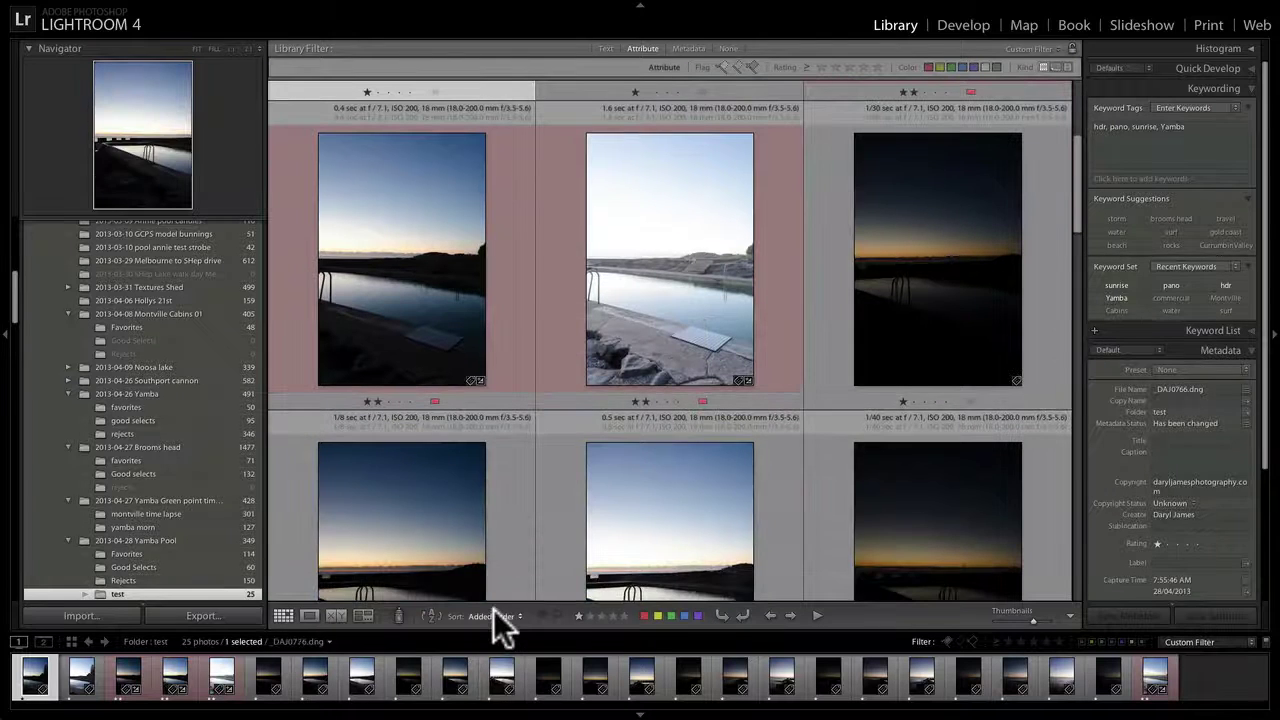
{"action": "left_click", "coordinate": [1012, 620]}
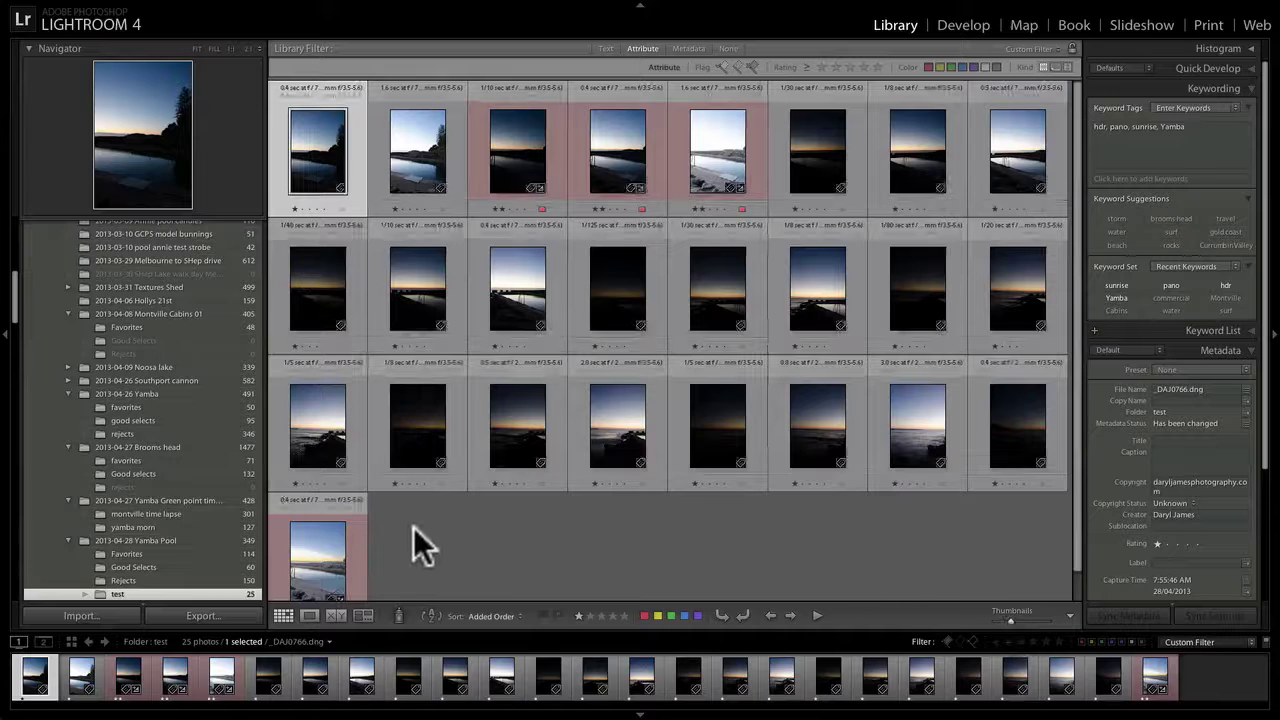
{"action": "left_click", "coordinate": [693, 536]}
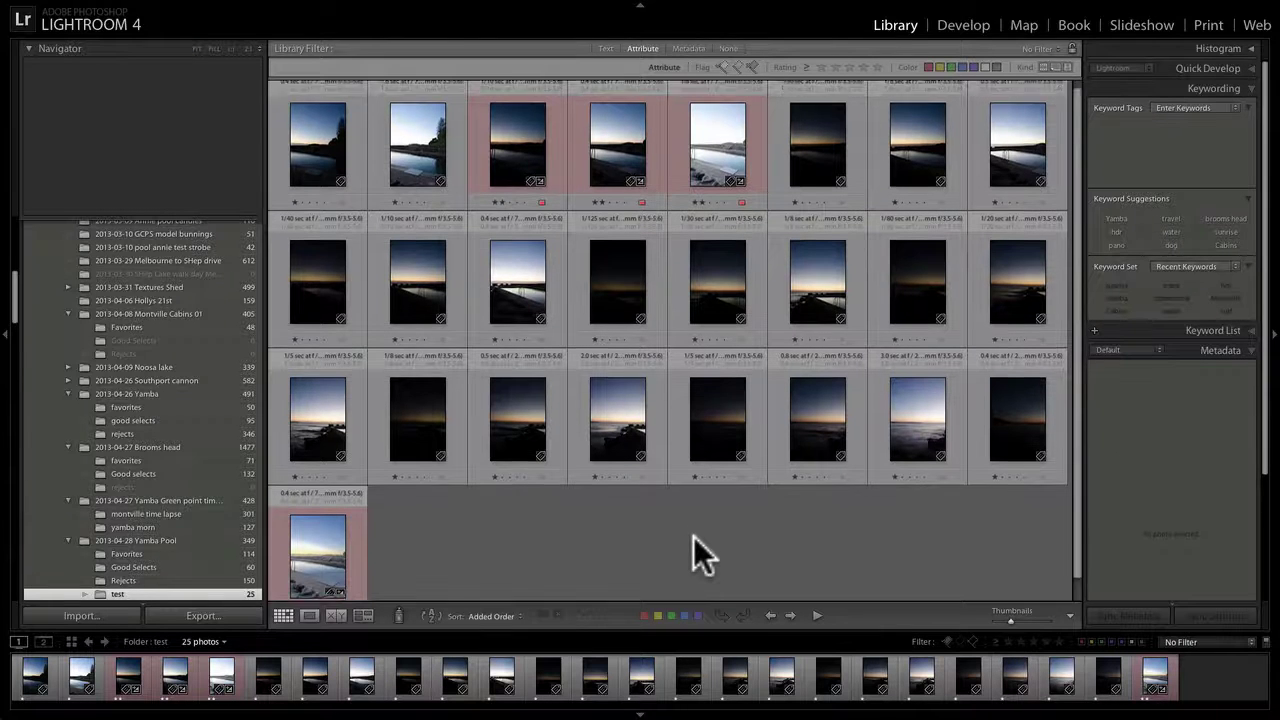
{"action": "scroll", "coordinate": [689, 535], "scroll_direction": "down", "scroll_amount": 1}
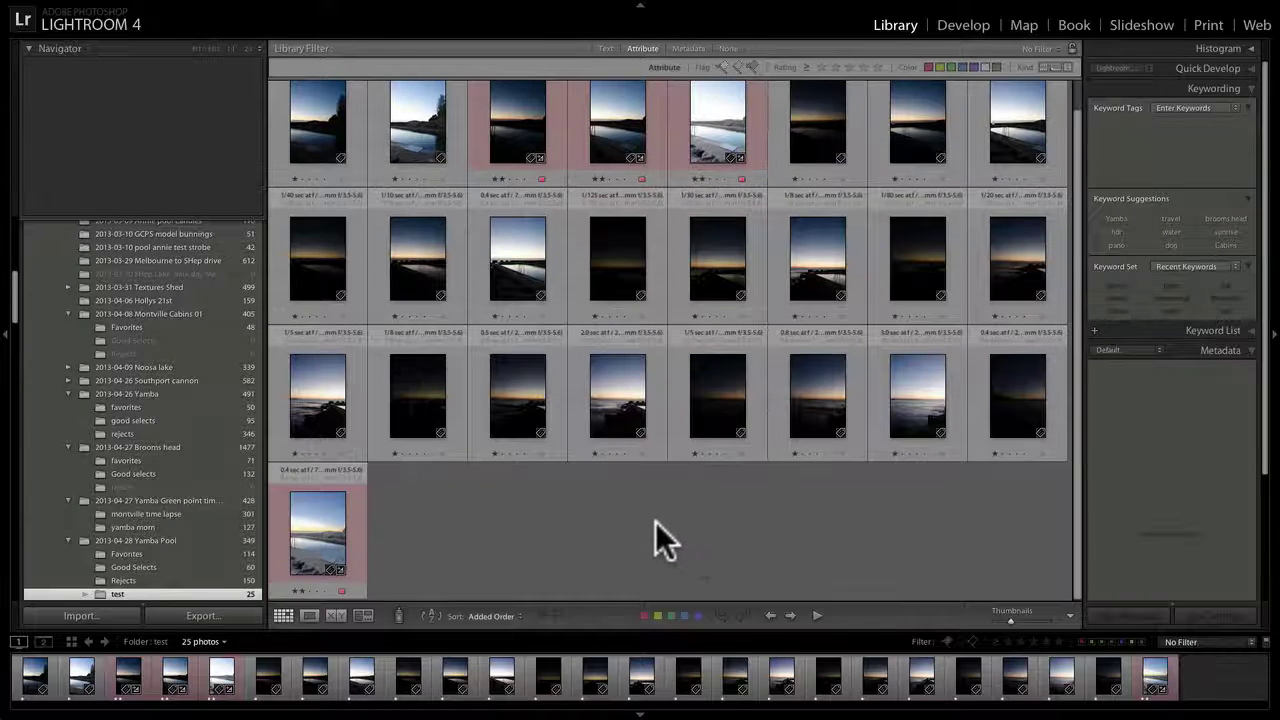
Synchronize the test folder, importing new photos and scanning for metadata updates
{"action": "right_click", "coordinate": [222, 594]}
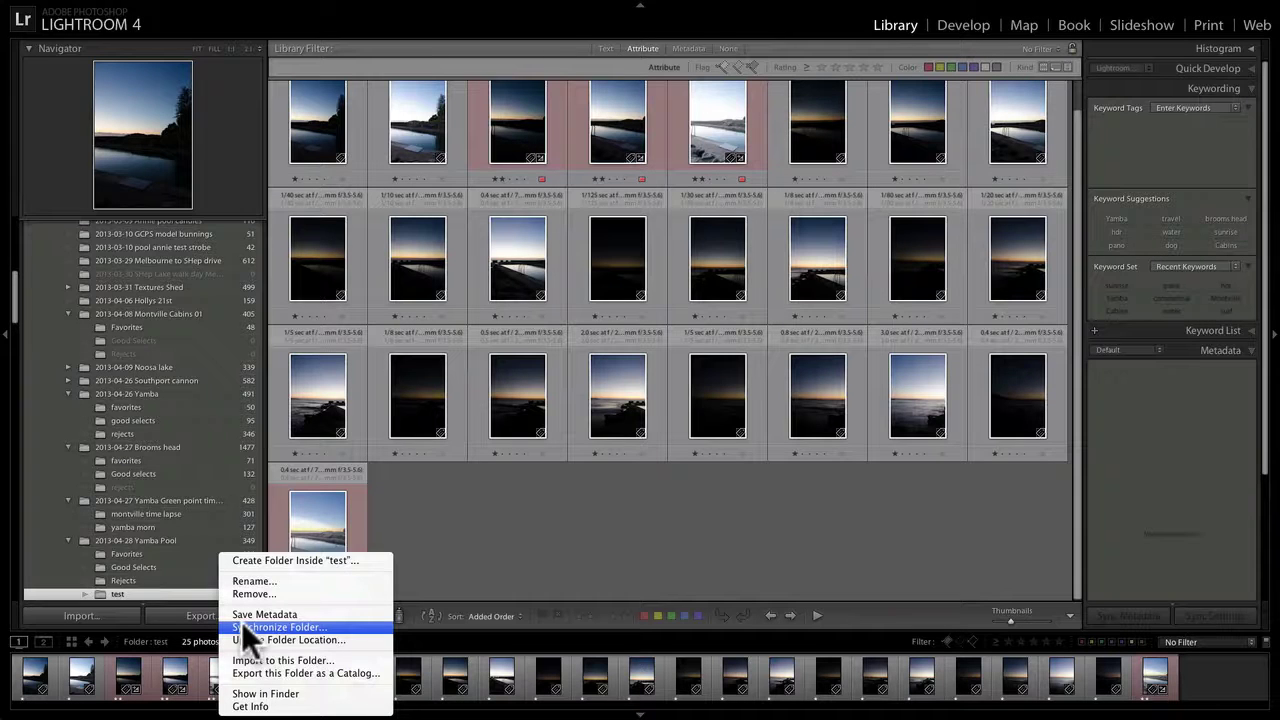
{"action": "left_click", "coordinate": [241, 622]}
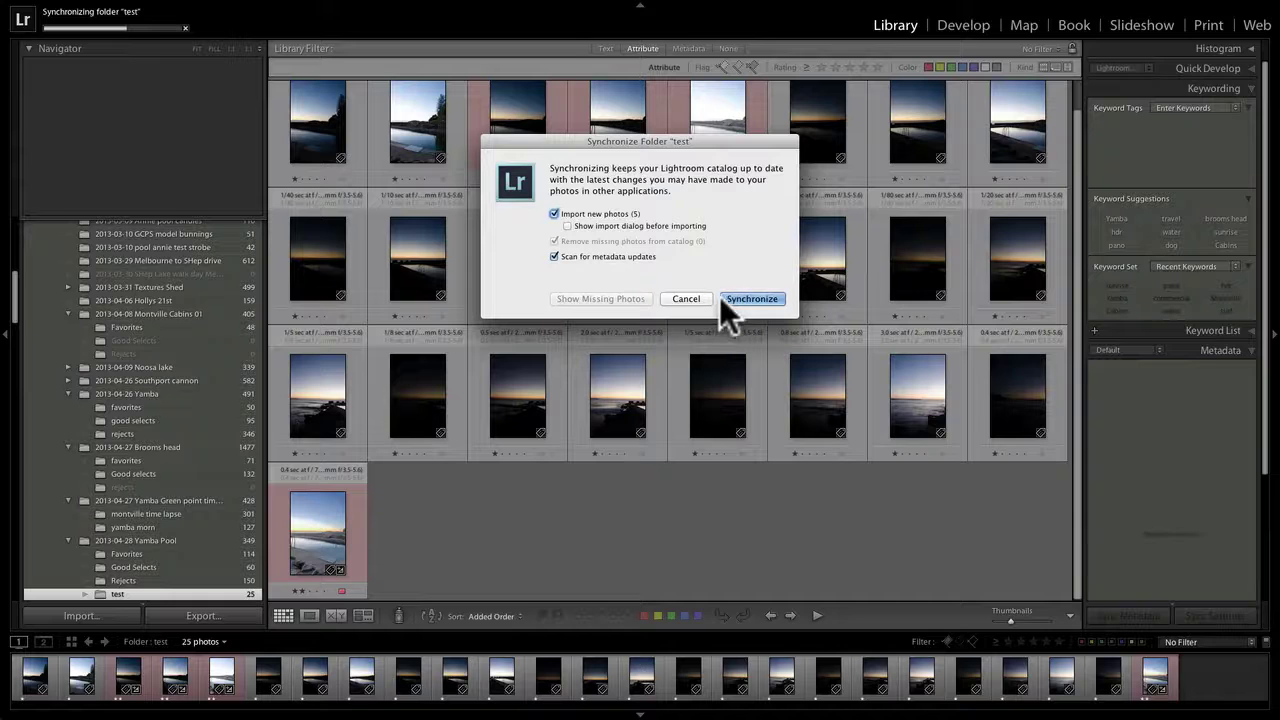
{"action": "left_click", "coordinate": [733, 297]}
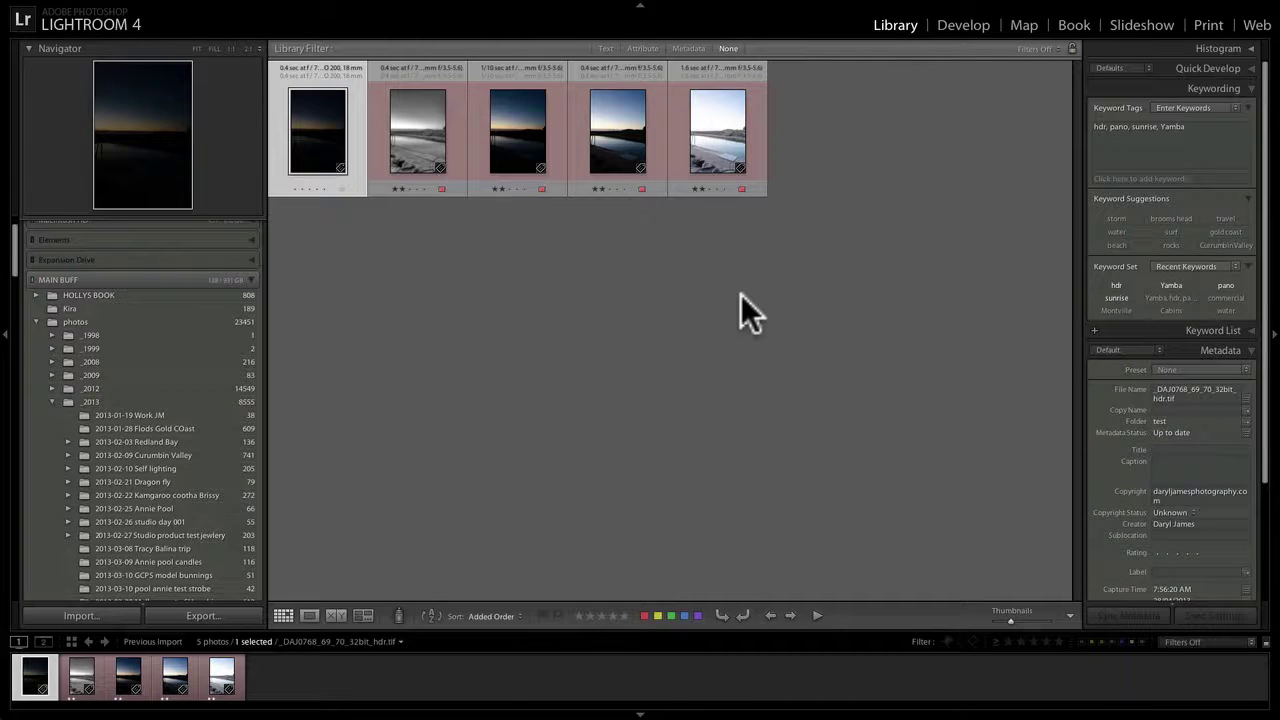
Filter the test folder to red-labelled photos rated two stars or higher and enlarge the thumbnails to four per row
{"action": "scroll", "coordinate": [186, 443], "scroll_direction": "down", "scroll_amount": 5}
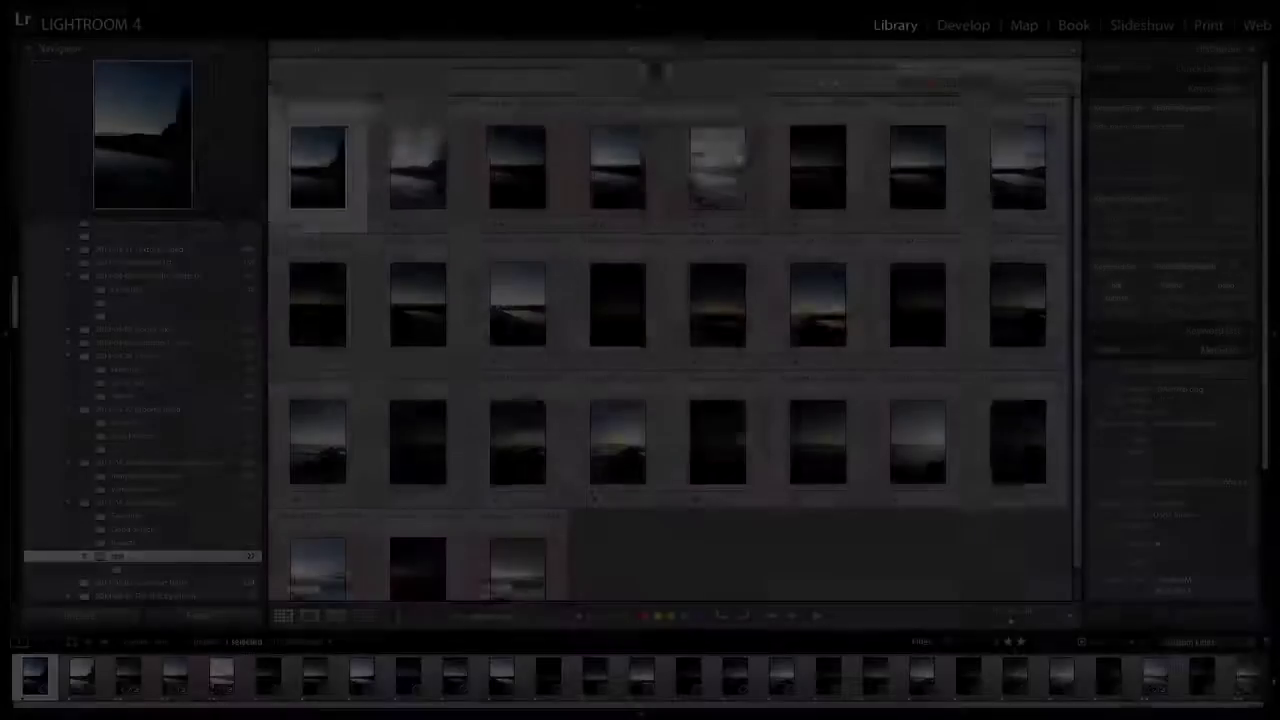
{"action": "left_click", "coordinate": [835, 67]}
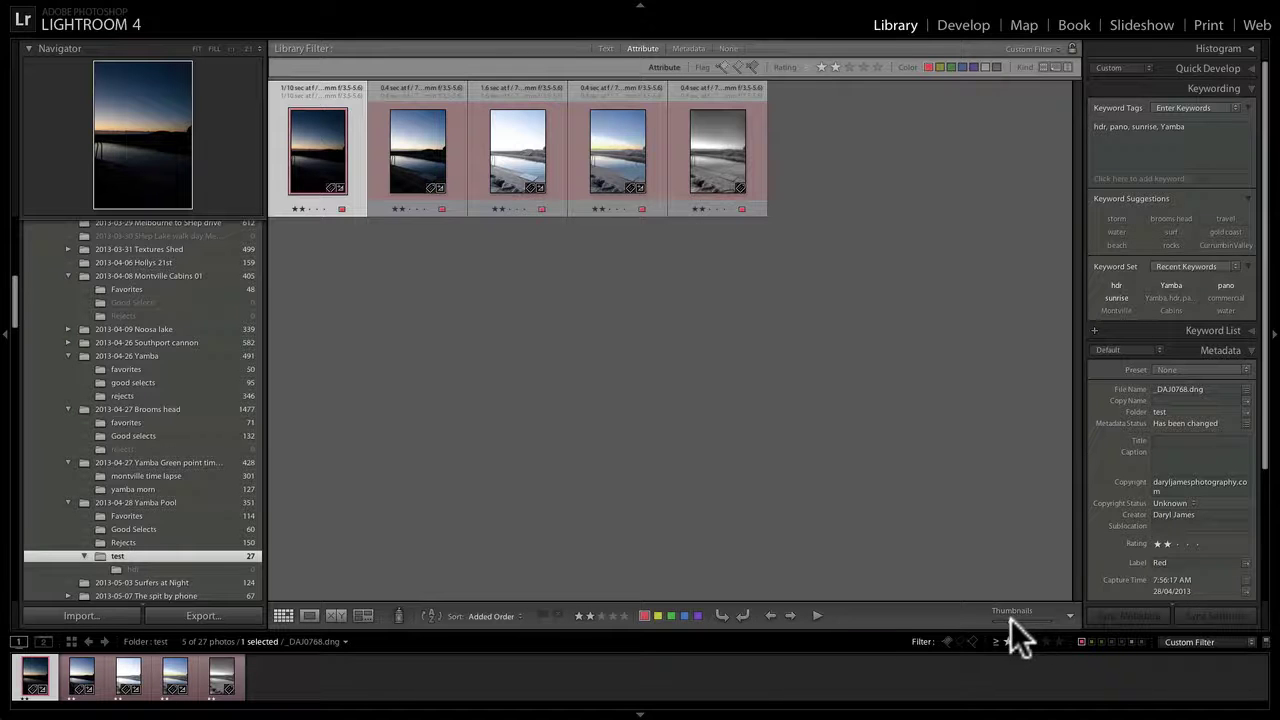
{"action": "left_click_drag", "start_coordinate": [1011, 619], "coordinate": [1029, 618]}
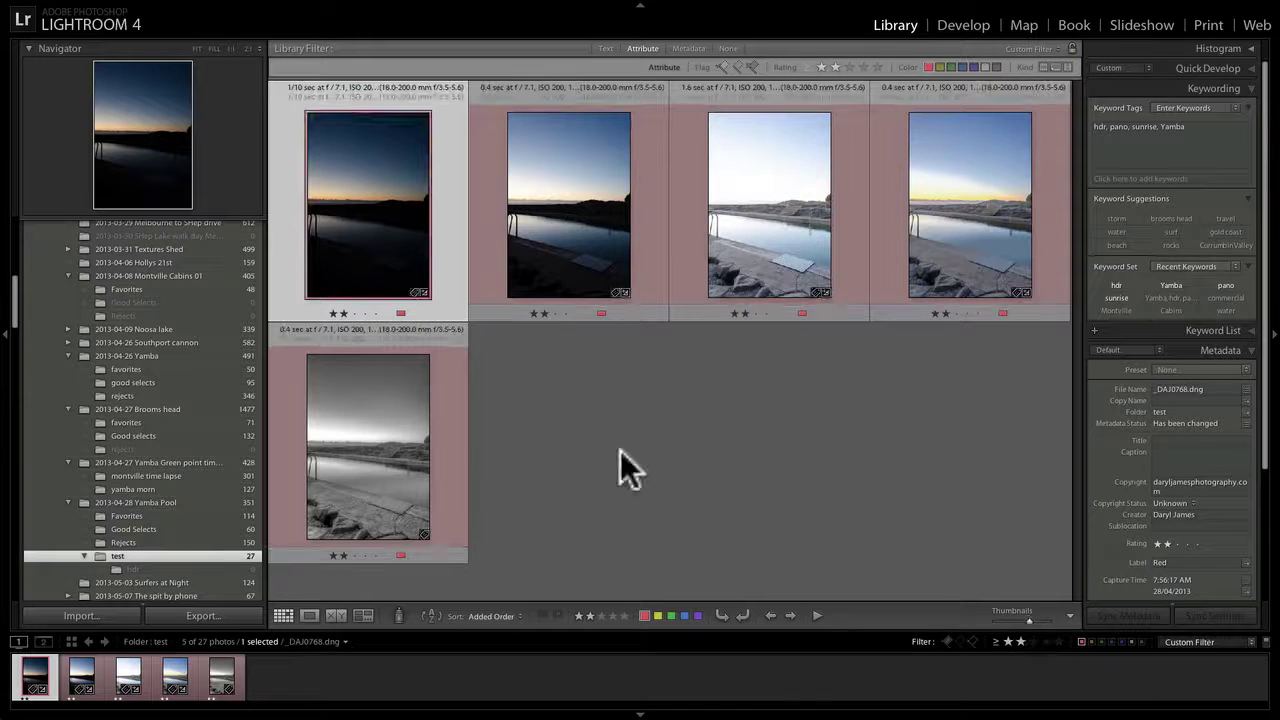